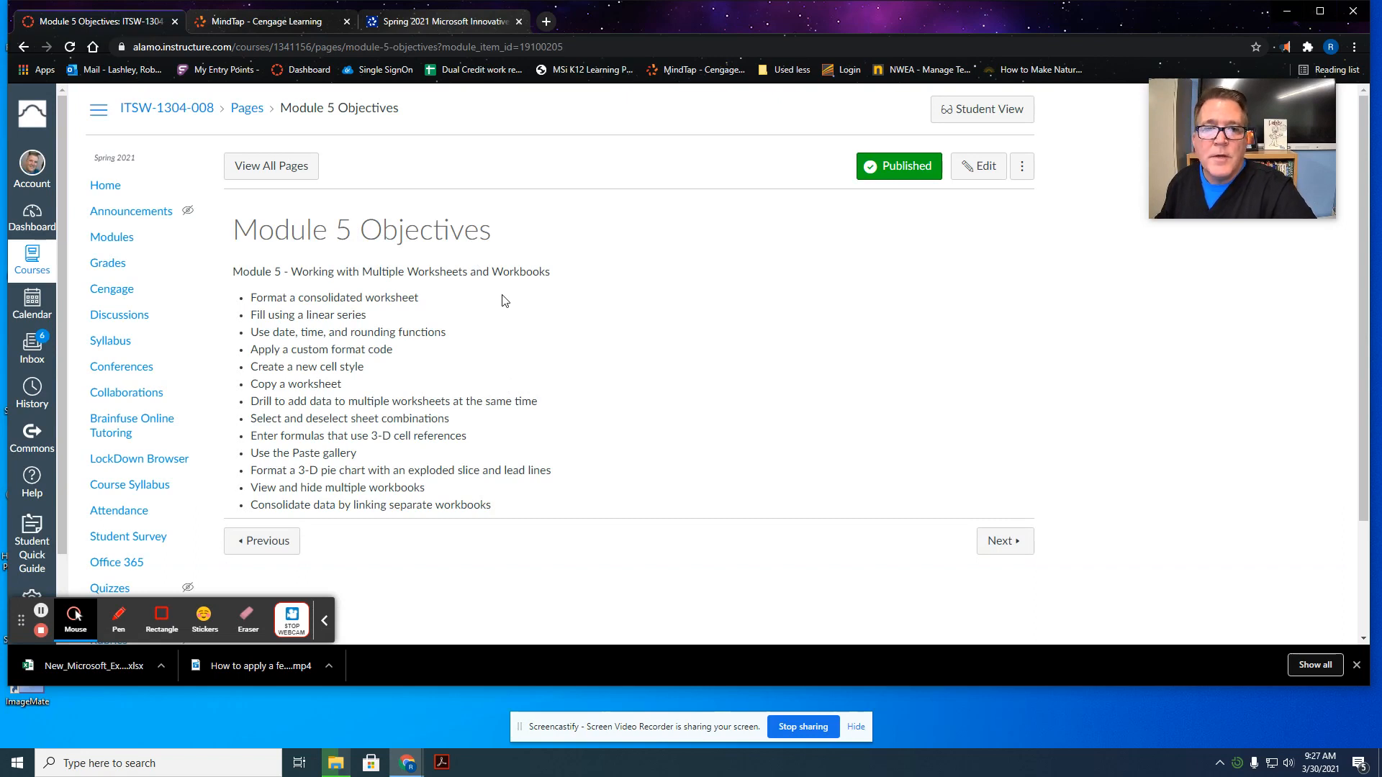
Step: Open the Excel Module 5 SAM Textbook Project assignment in a new window and start it
{"action": "left_click", "coordinate": [992, 544]}
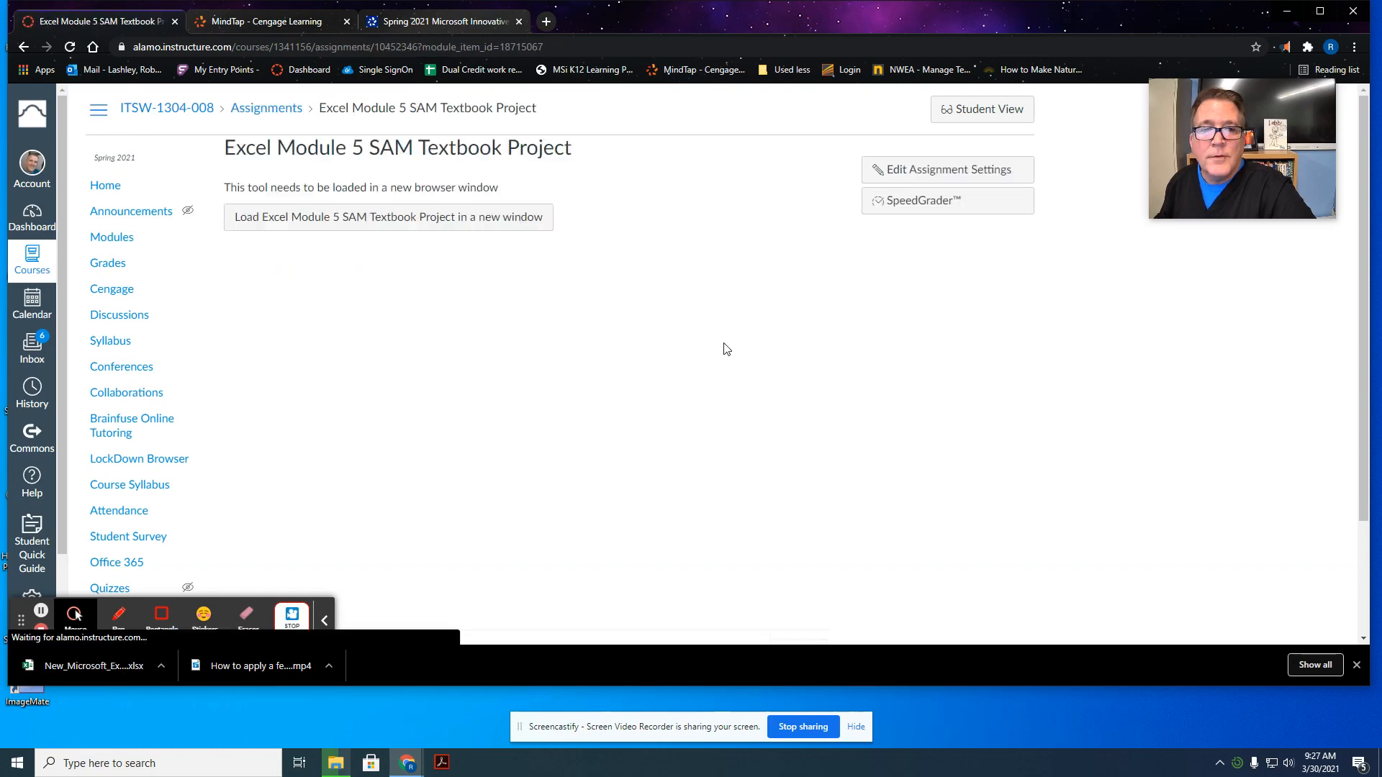
{"action": "left_click", "coordinate": [362, 232]}
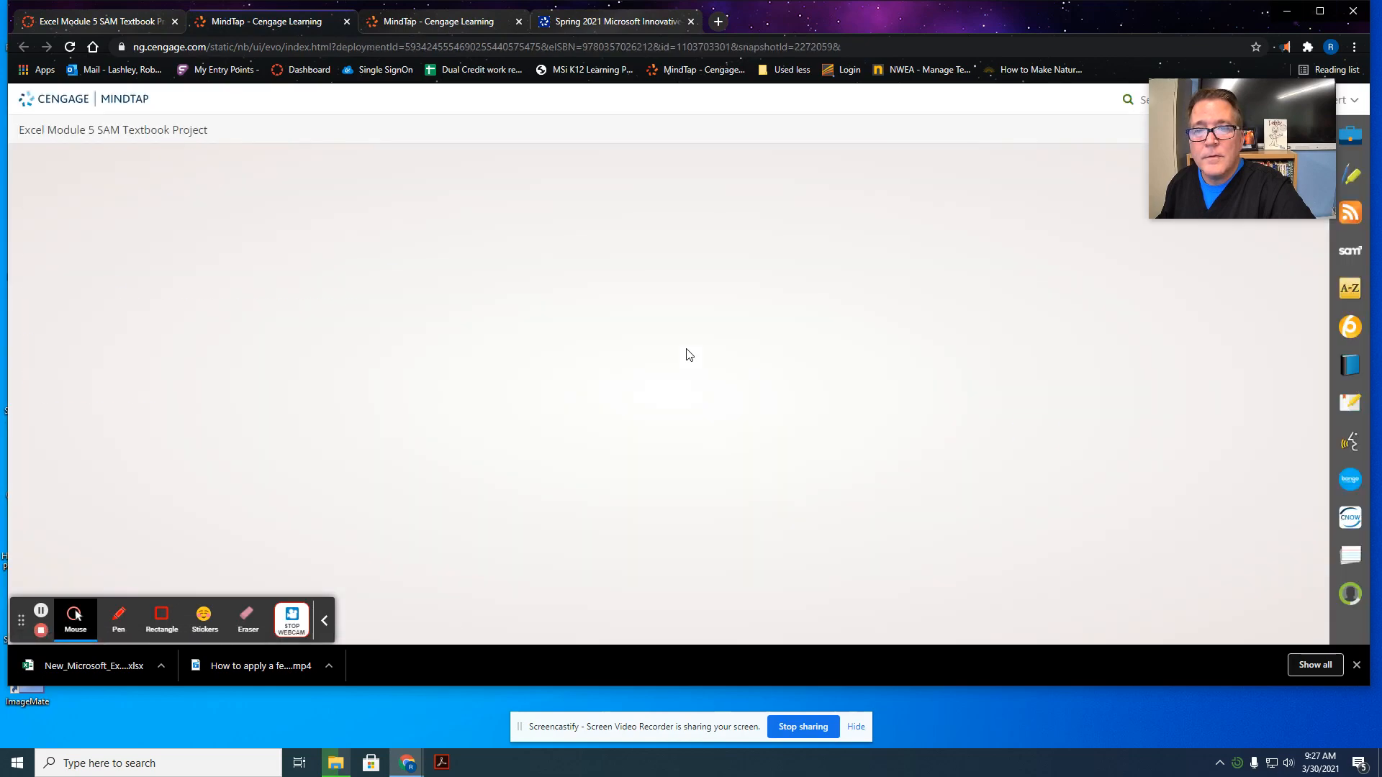
{"action": "left_click", "coordinate": [1036, 431]}
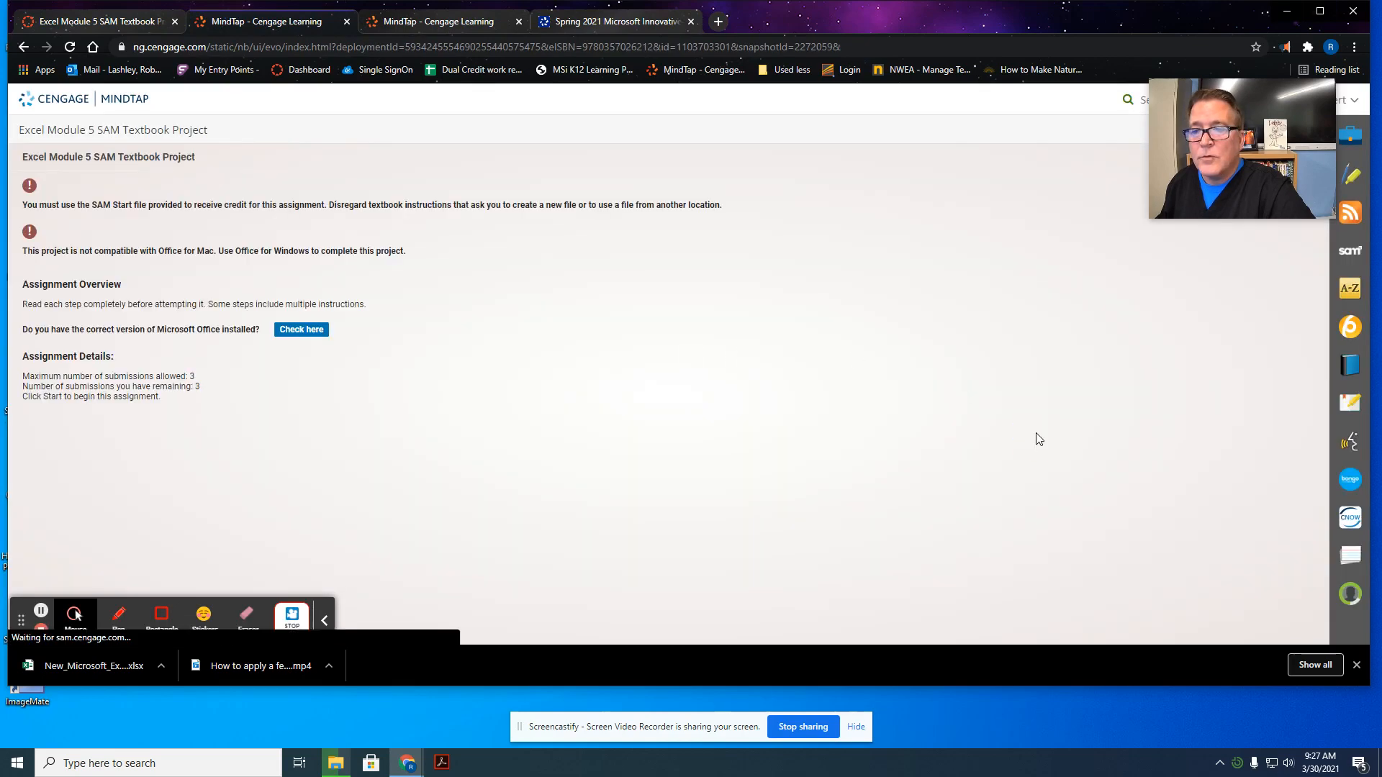
{"action": "left_click", "coordinate": [613, 578]}
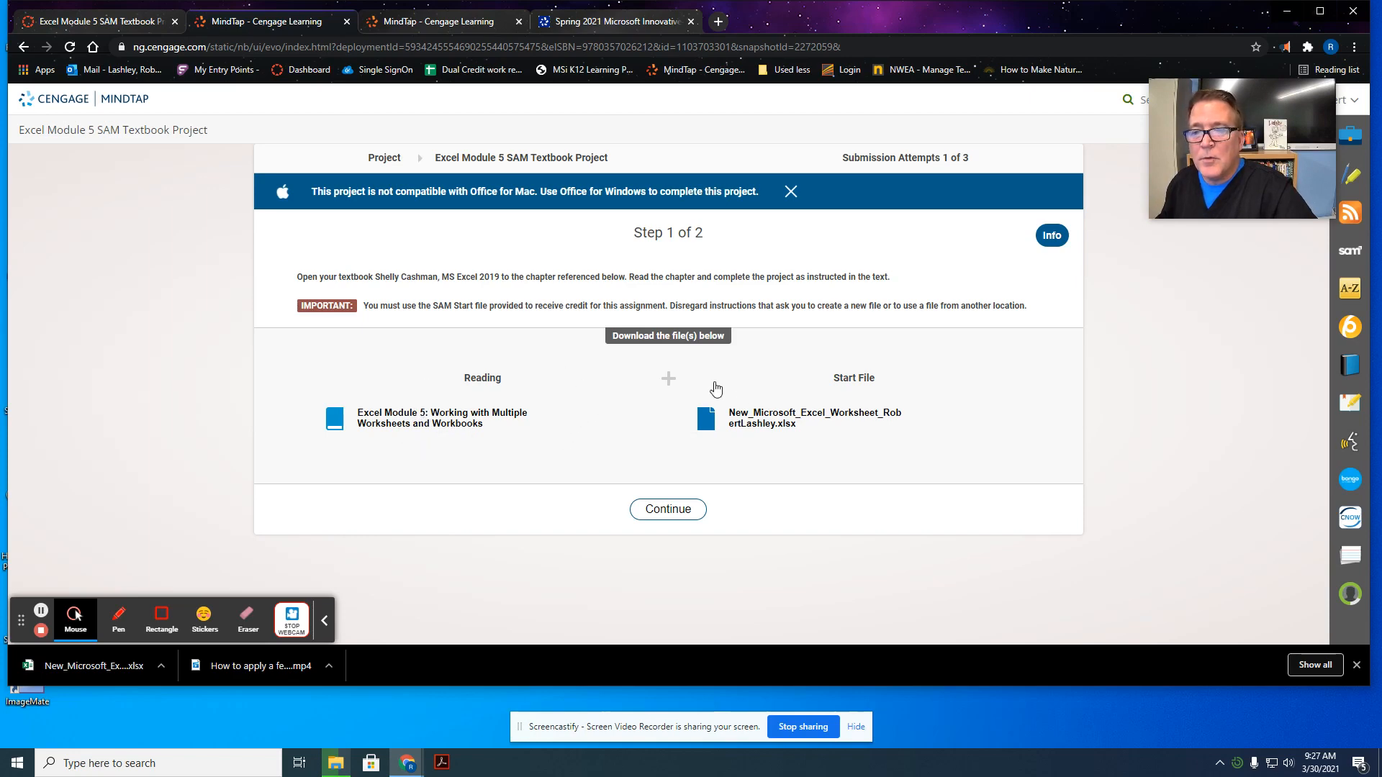
Step: Download the project's start file, open it in Excel and enable editing
{"action": "left_click", "coordinate": [818, 423]}
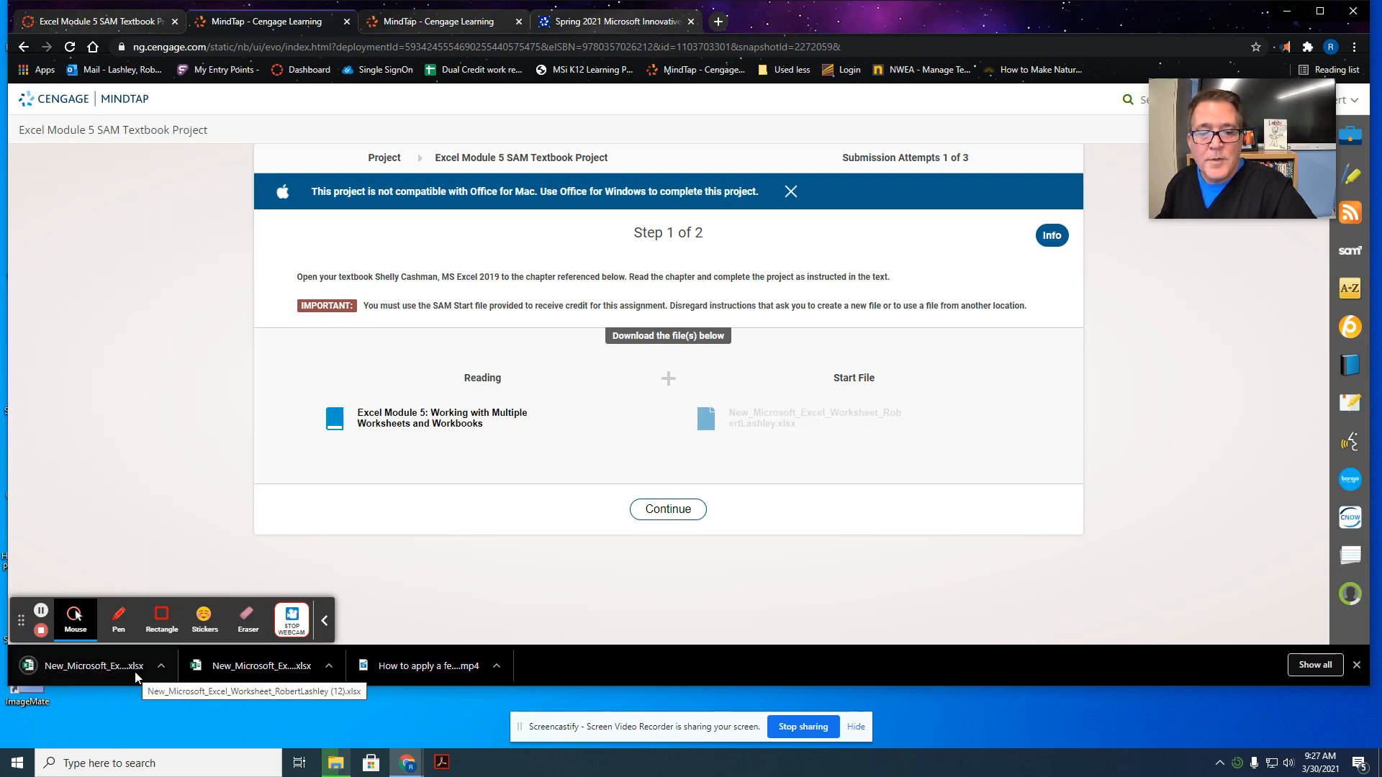
{"action": "left_click", "coordinate": [135, 672]}
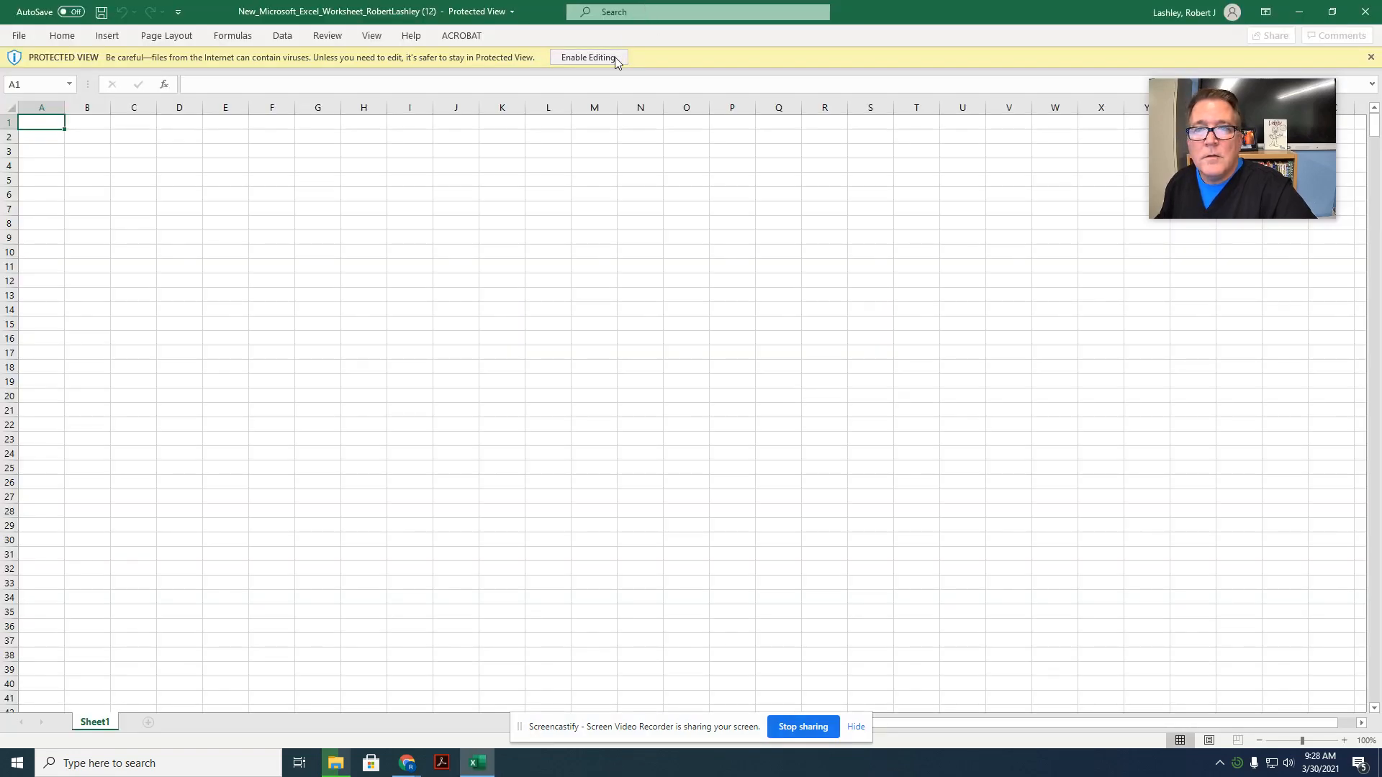
{"action": "left_click", "coordinate": [614, 57]}
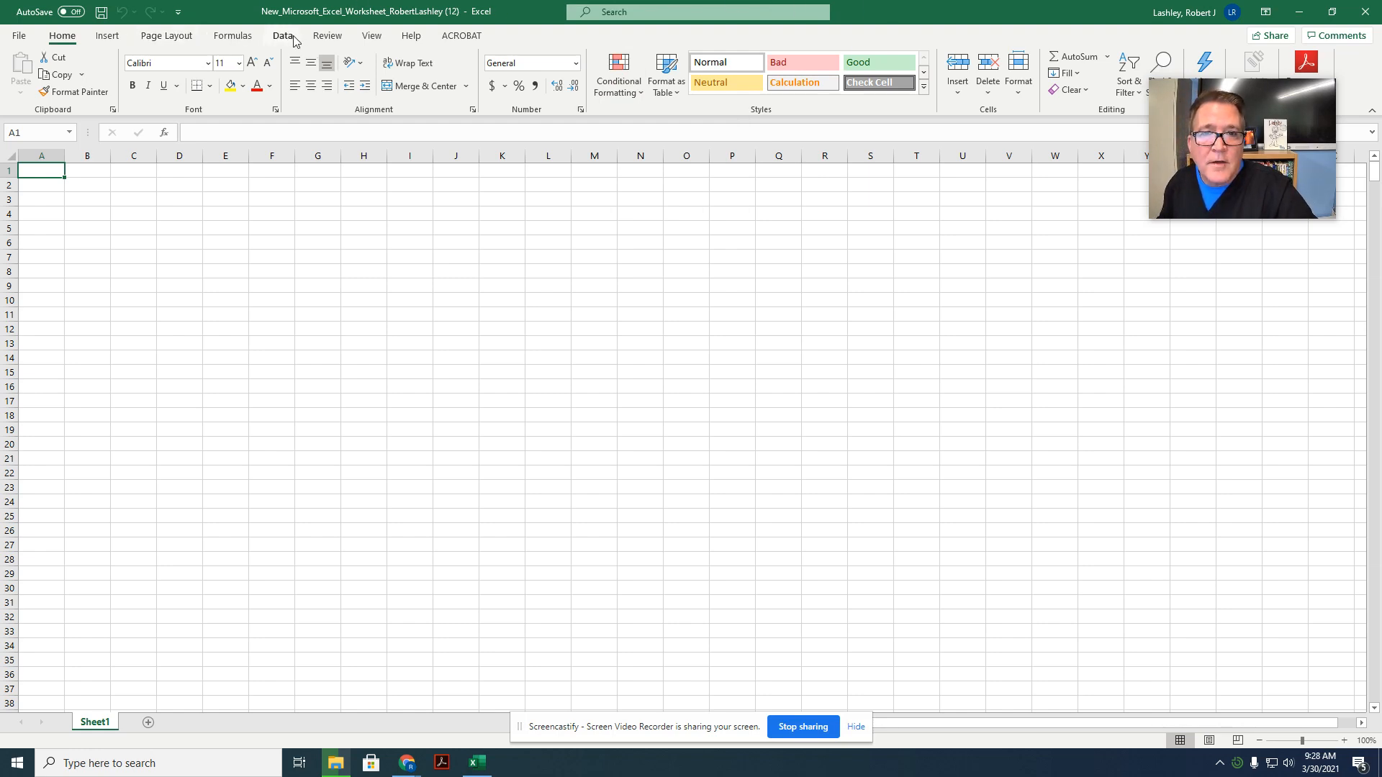
Step: Set the worksheet magnification to a custom 120%
{"action": "left_click", "coordinate": [364, 38]}
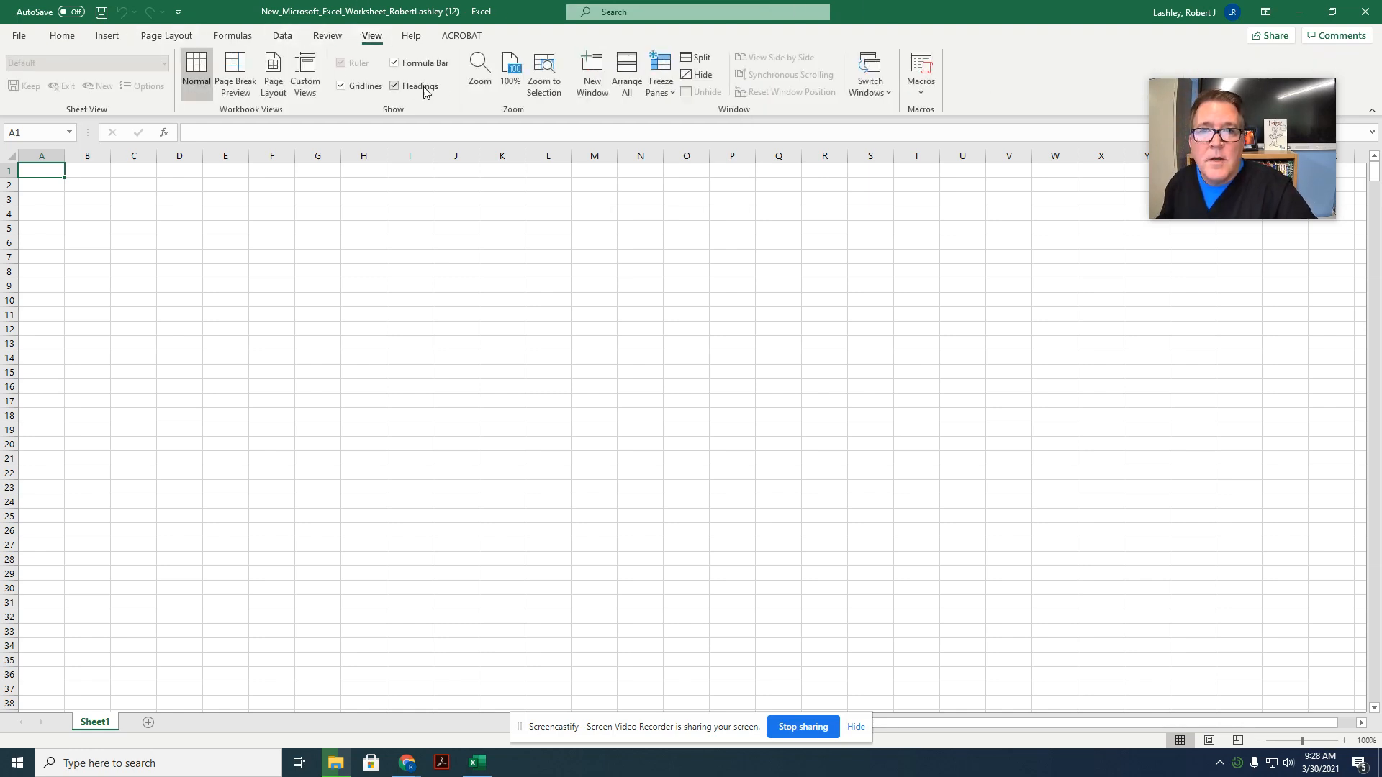
{"action": "left_click", "coordinate": [479, 72]}
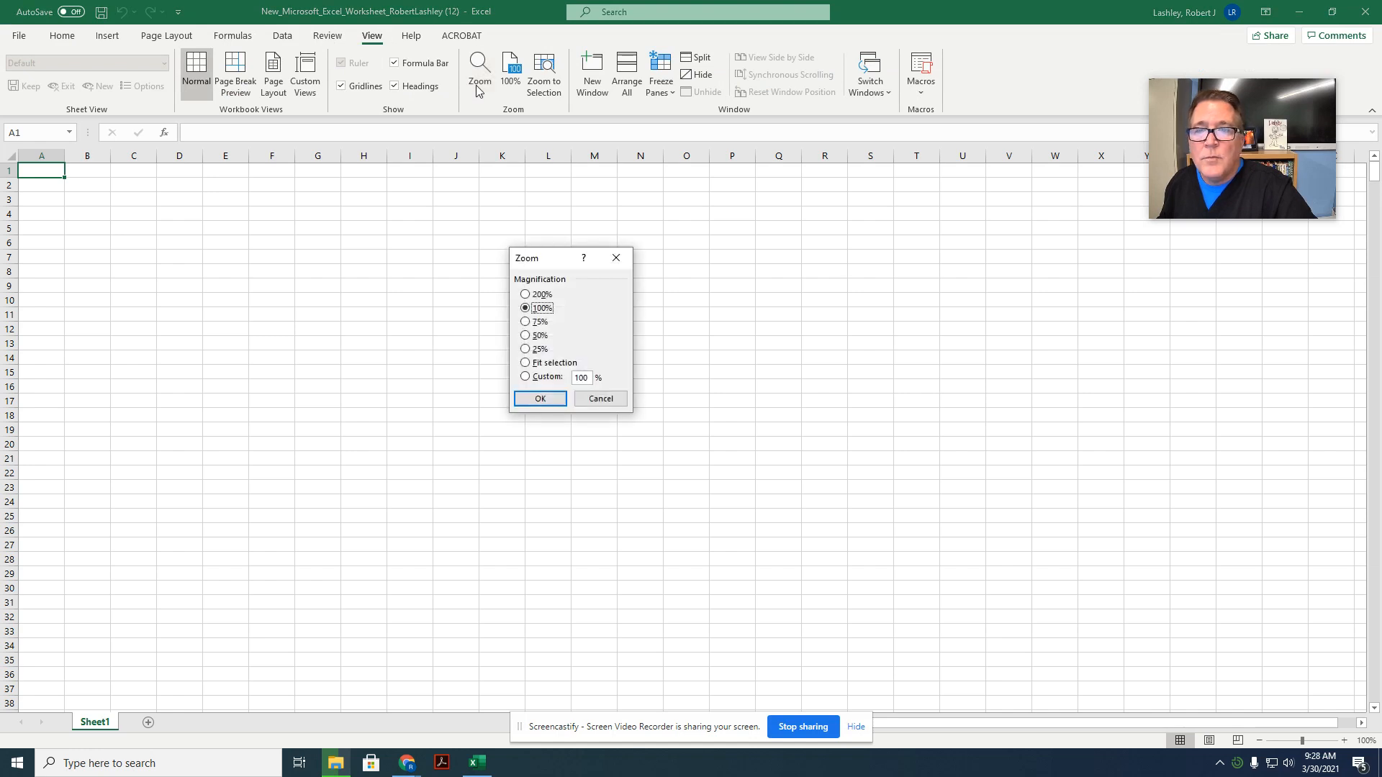
{"action": "left_click", "coordinate": [525, 377]}
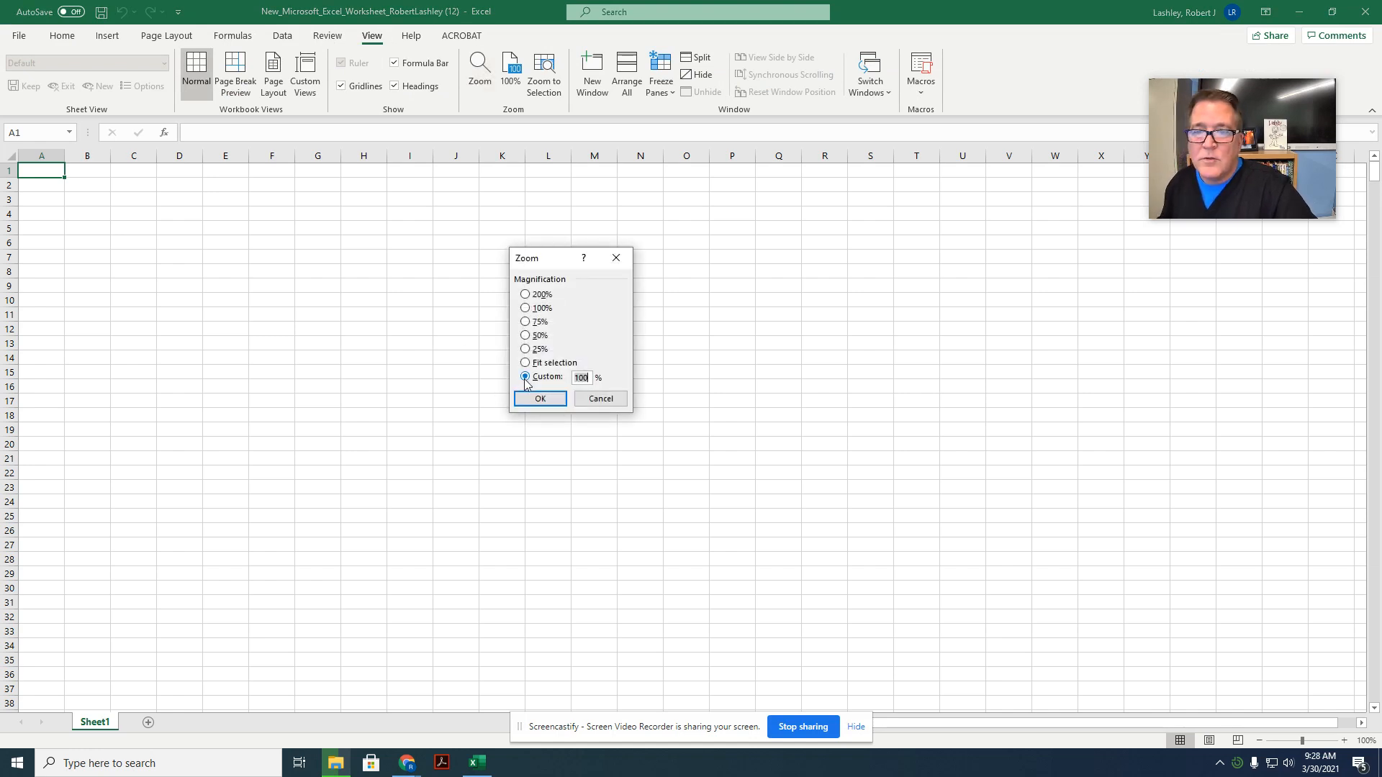
{"action": "type", "text": "120"}
{"action": "key", "text": "Return"}
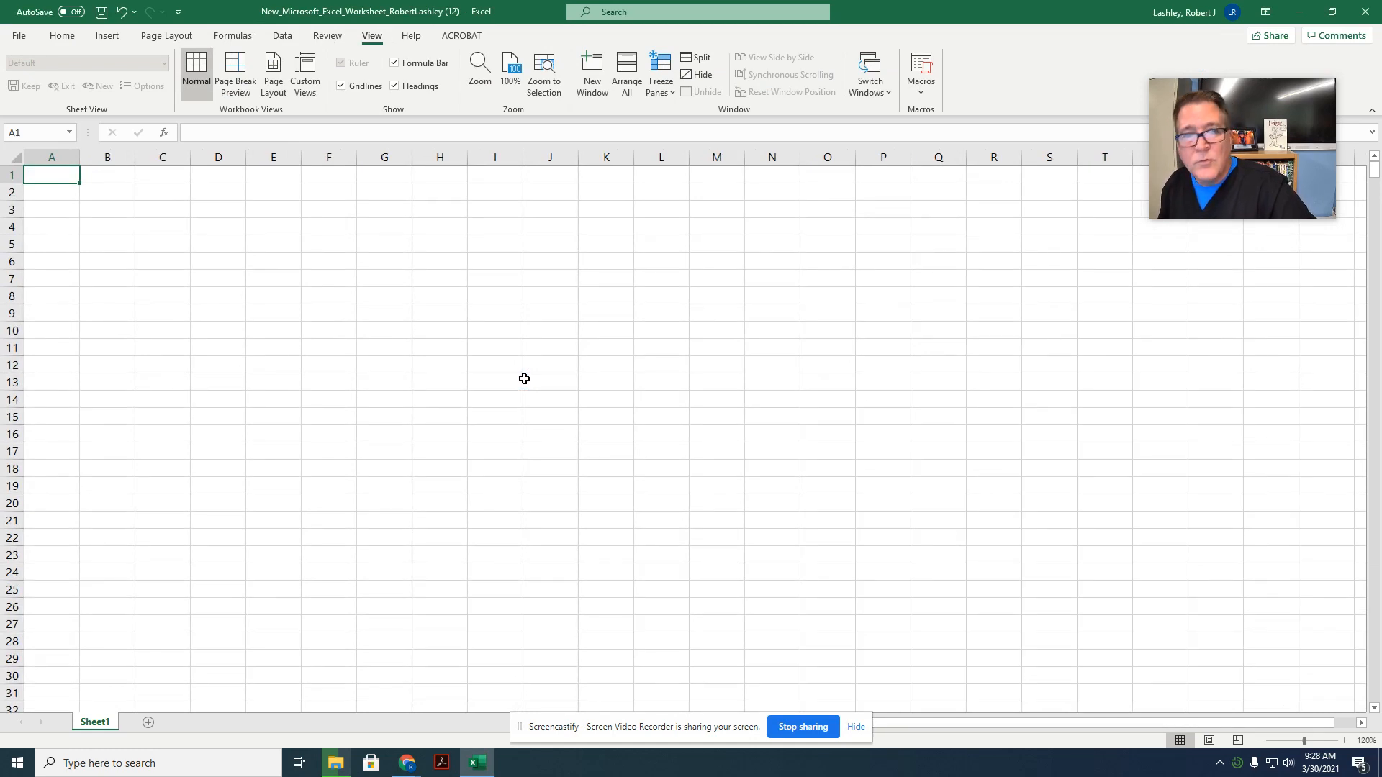
Step: Apply the custom Feathered theme to the workbook
{"action": "left_click", "coordinate": [174, 40]}
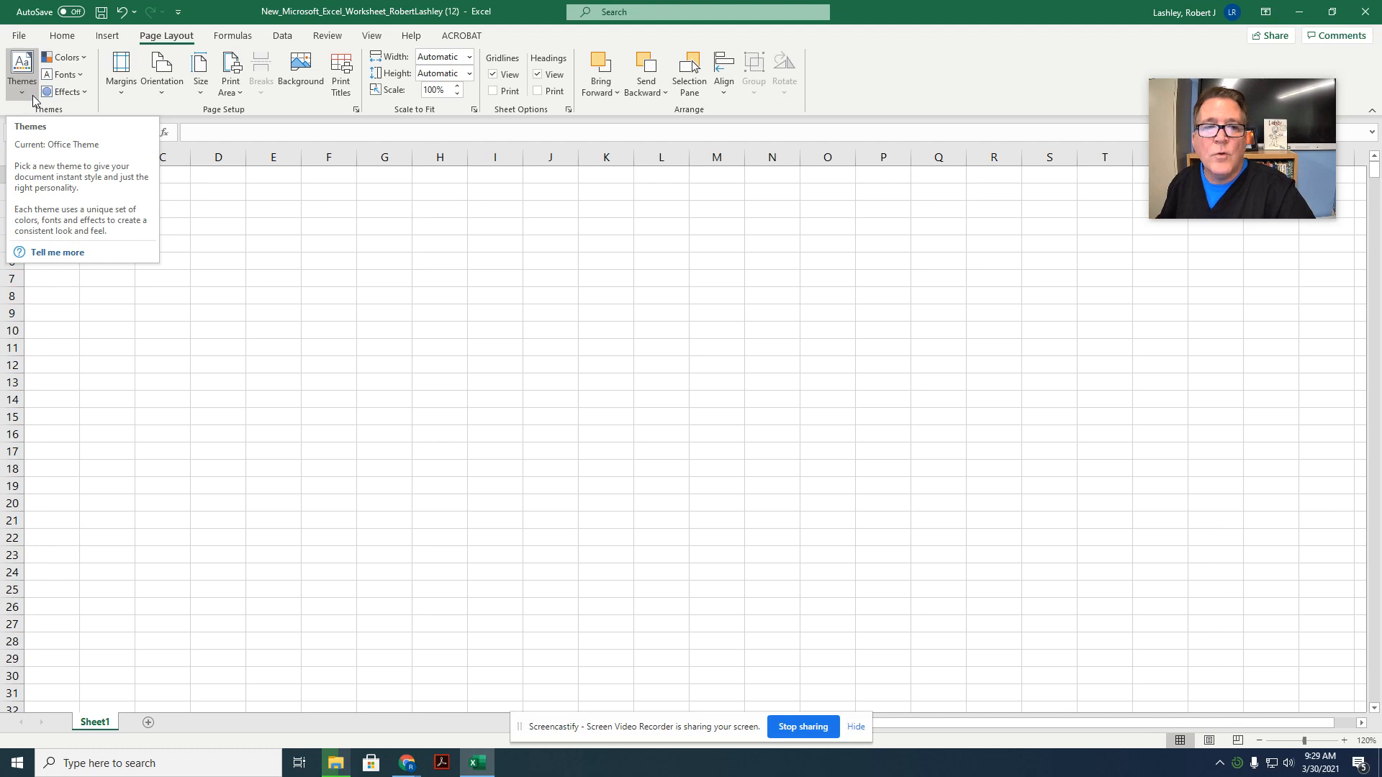
{"action": "left_click", "coordinate": [26, 98]}
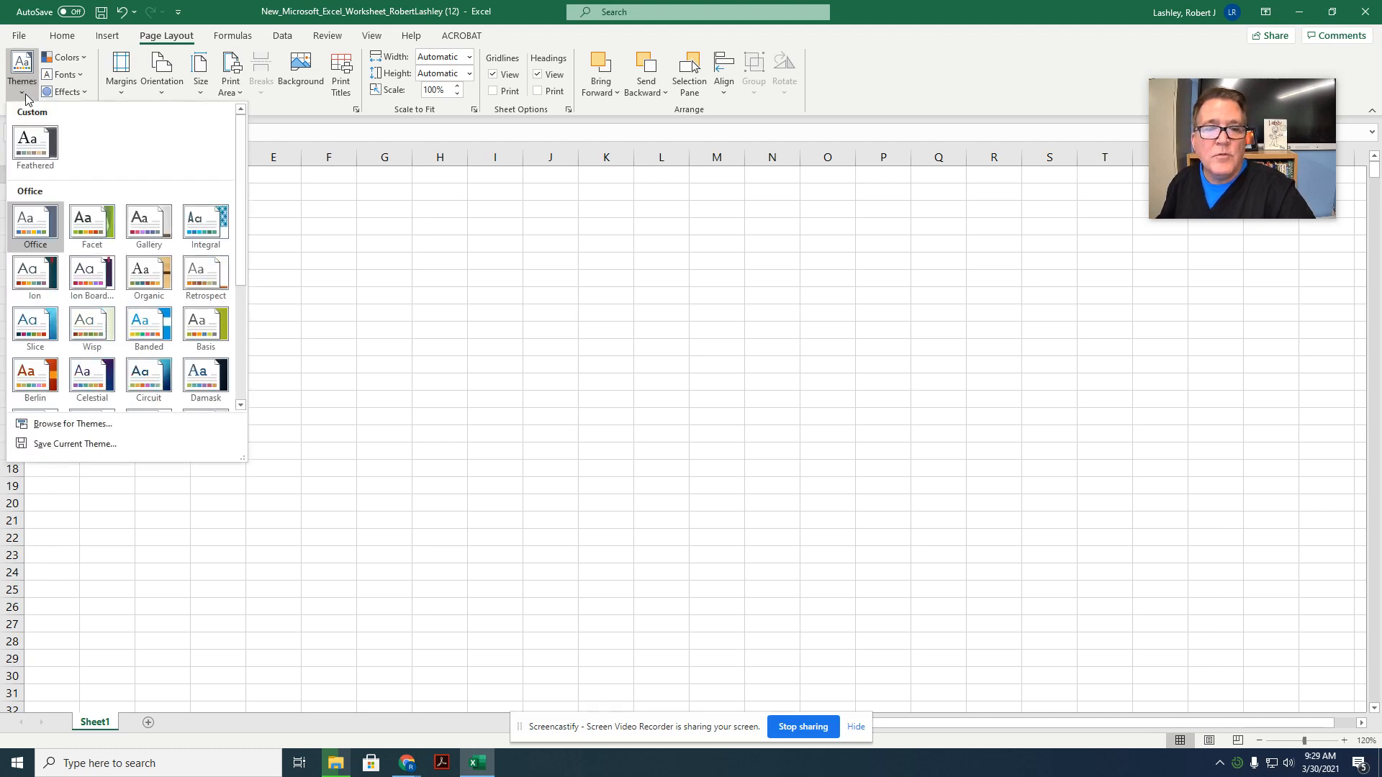
{"action": "left_click", "coordinate": [48, 149]}
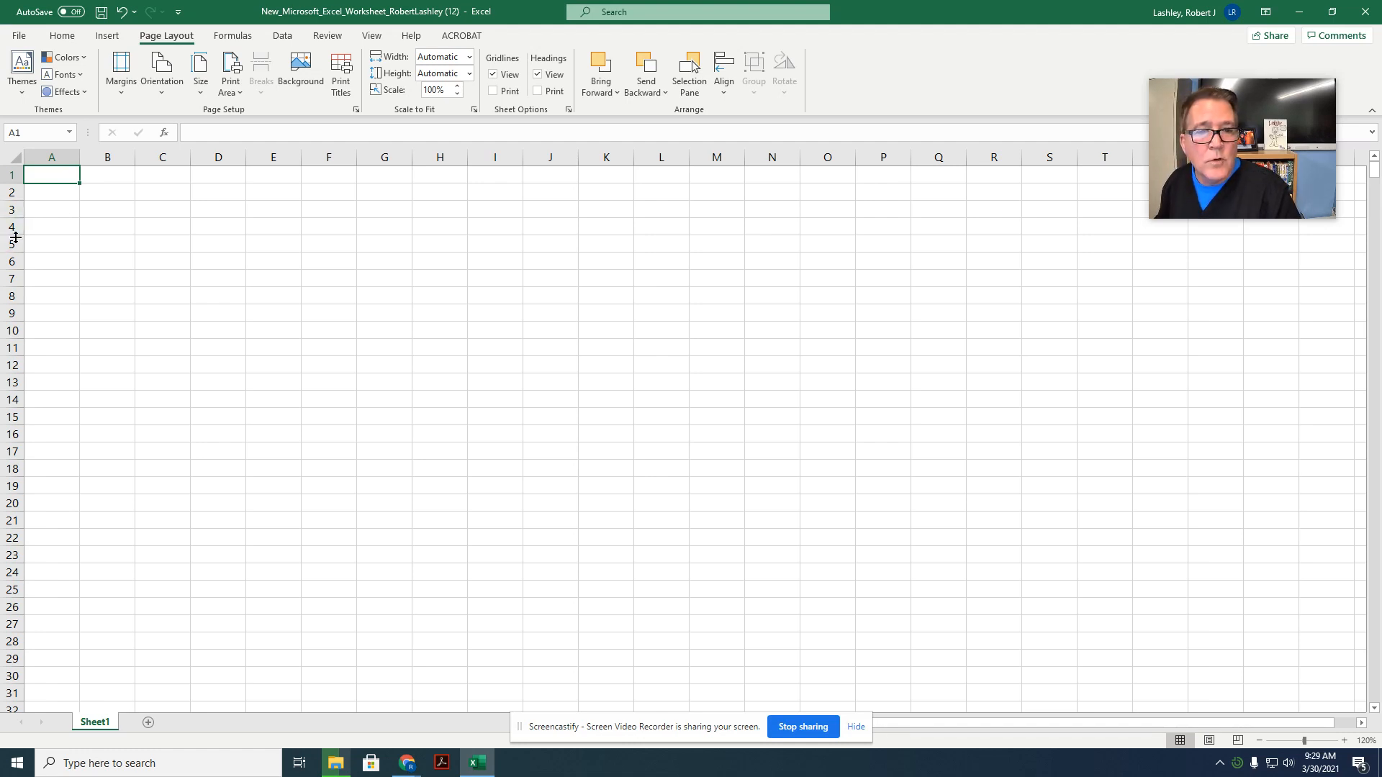
Step: Increase the height of row 4 to roughly three times the default and widen column A to over twice its default width
{"action": "left_click_drag", "start_coordinate": [15, 236], "coordinate": [15, 279]}
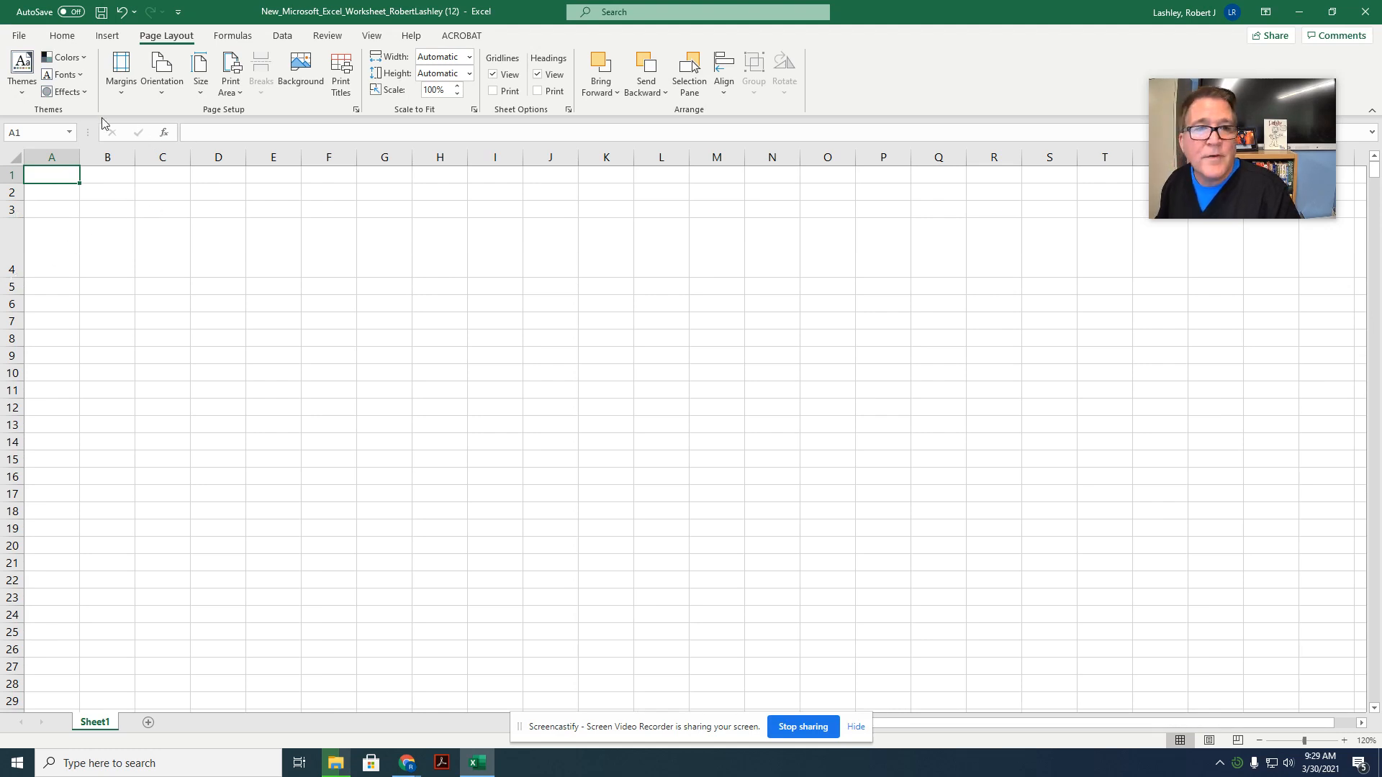
{"action": "left_click_drag", "start_coordinate": [79, 157], "coordinate": [153, 157]}
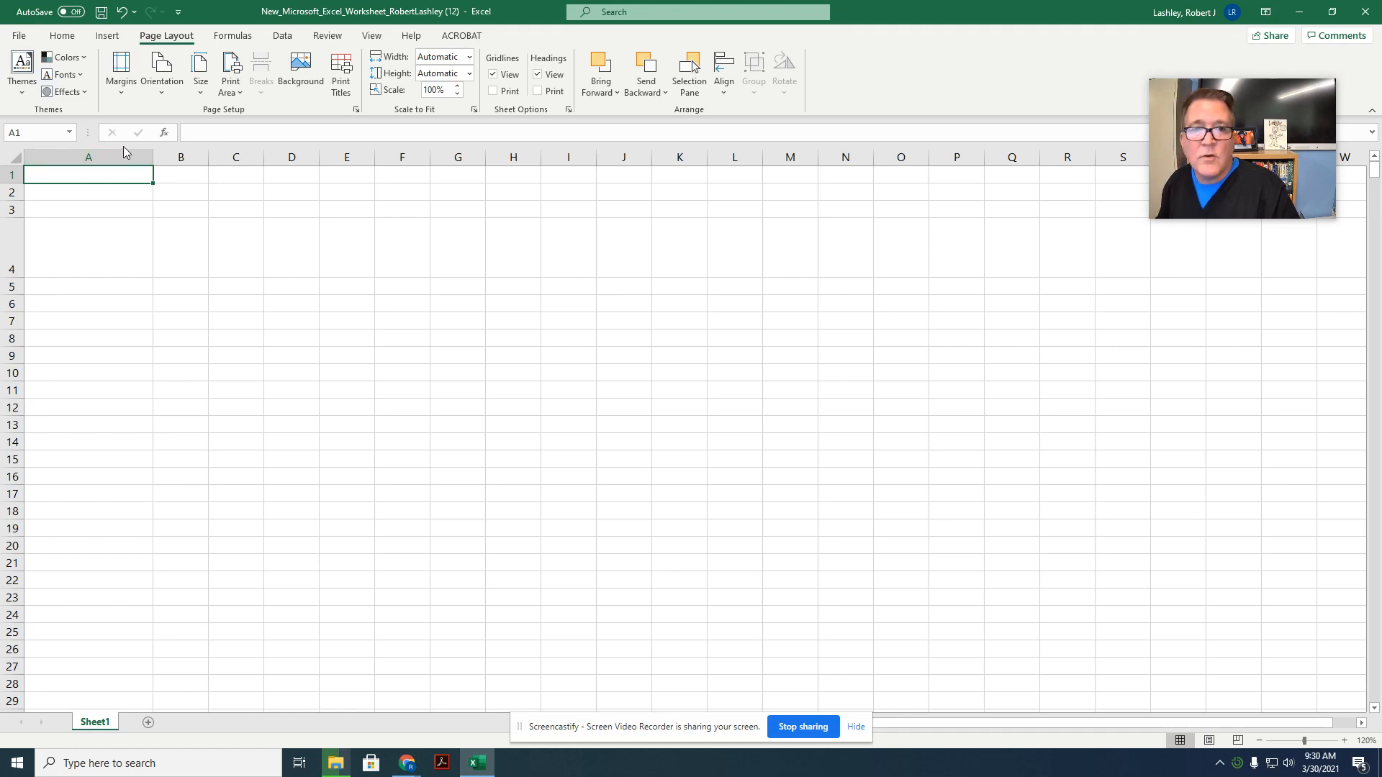
Step: Widen columns B through G together to about 13.57 and verify the value in the Column Width dialog
{"action": "left_click", "coordinate": [180, 157]}
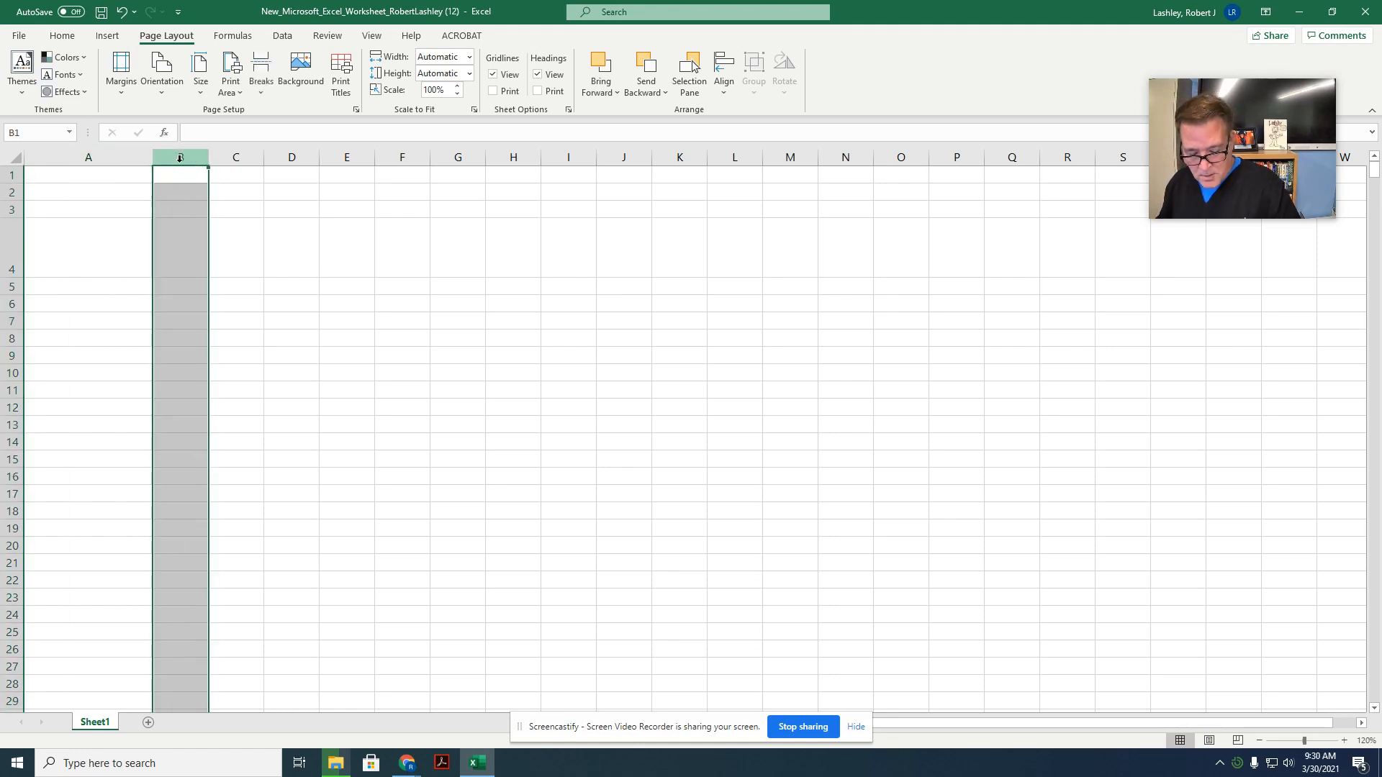
{"action": "left_click", "coordinate": [460, 154], "text": "shift"}
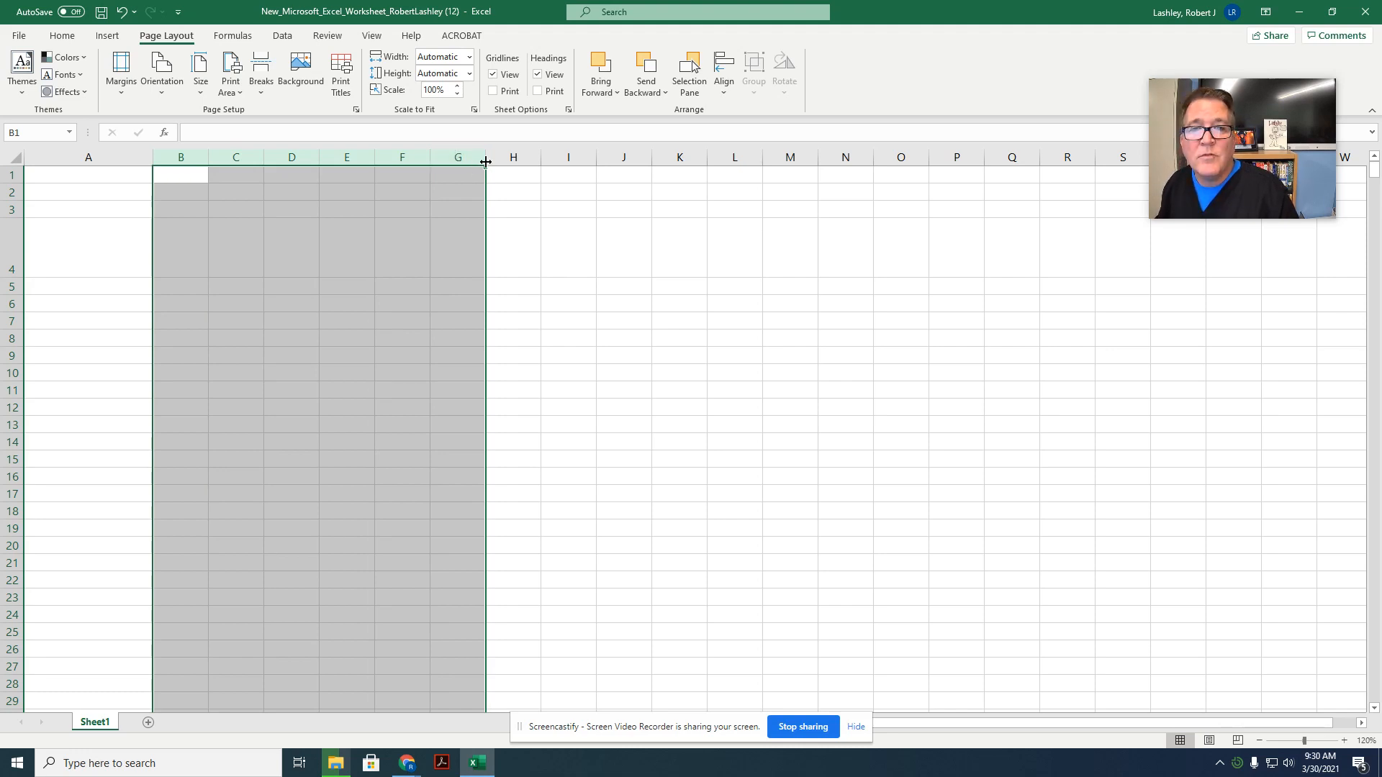
{"action": "left_click_drag", "start_coordinate": [486, 157], "coordinate": [518, 158]}
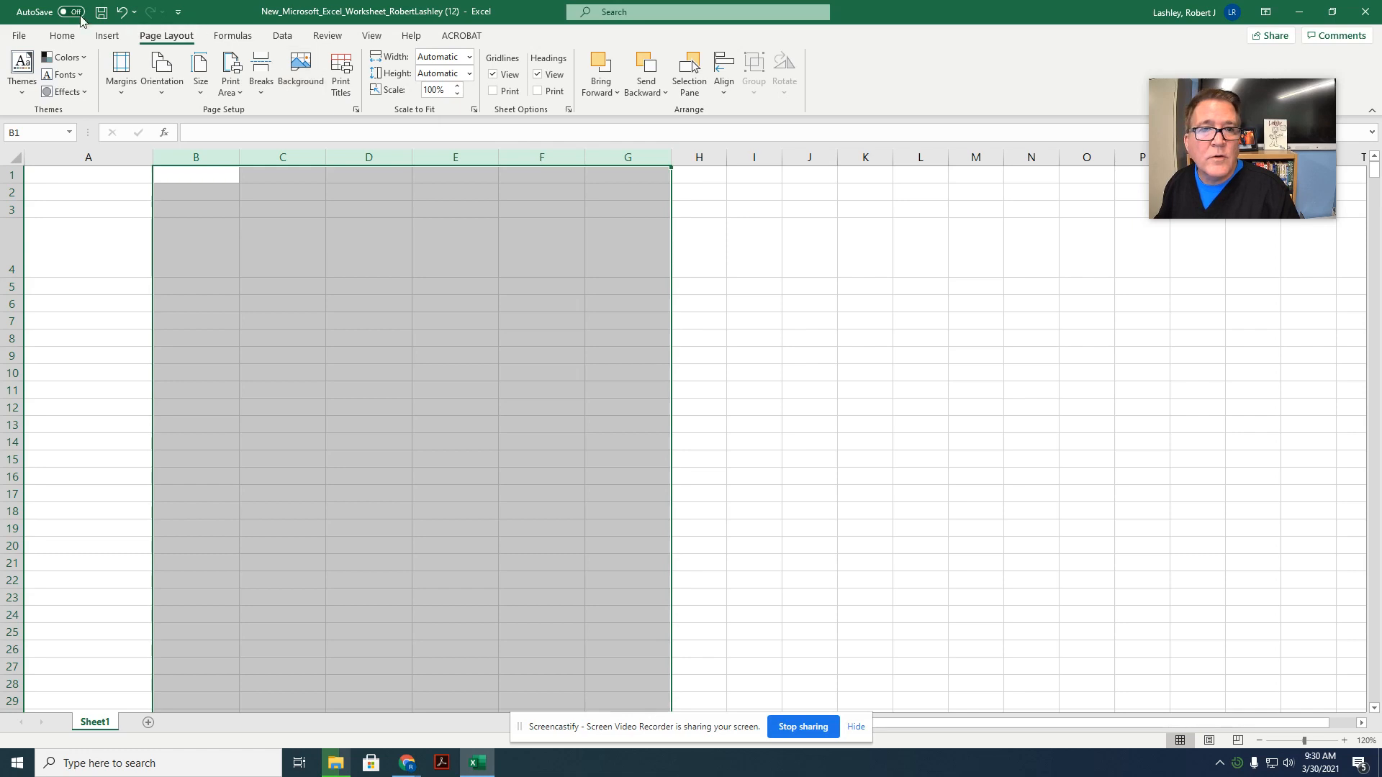
{"action": "left_click", "coordinate": [63, 36]}
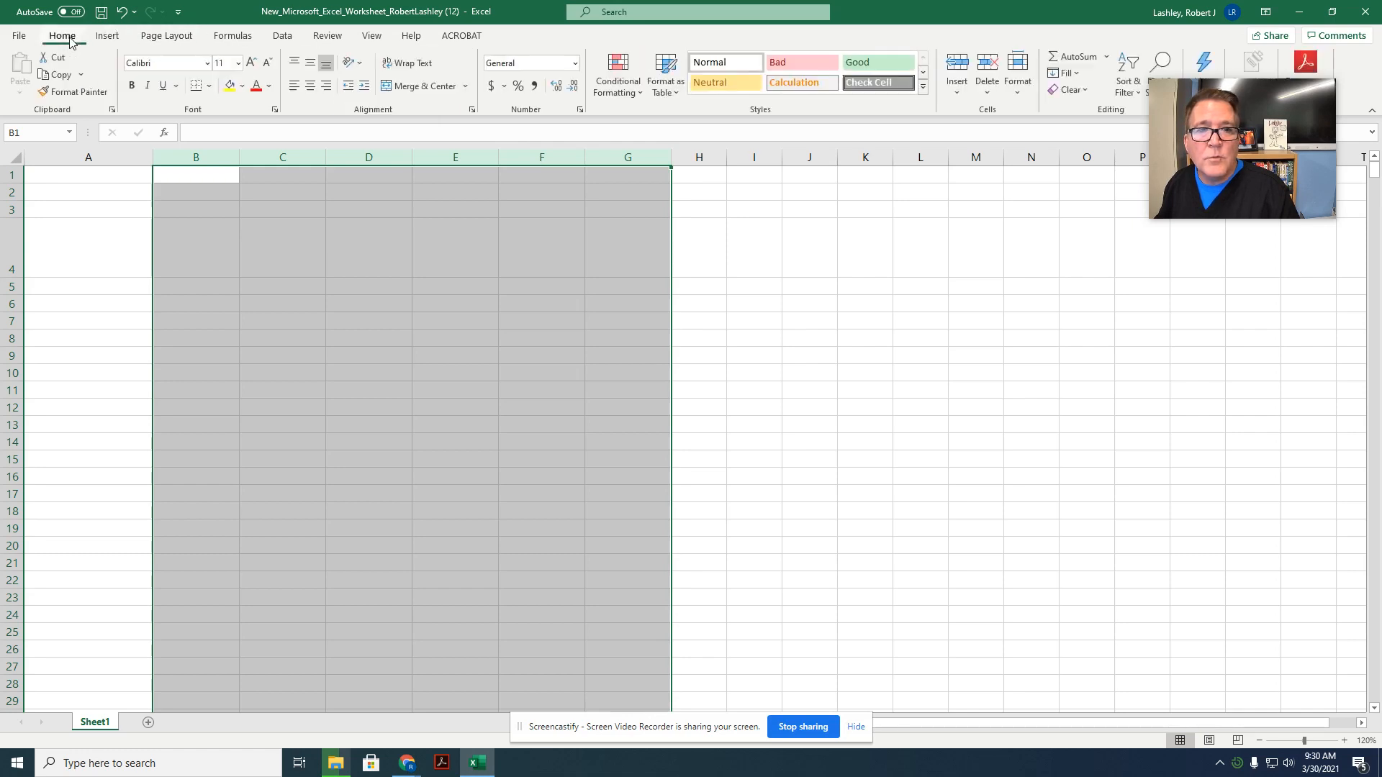
{"action": "left_click", "coordinate": [1018, 85]}
{"action": "left_click", "coordinate": [1044, 177]}
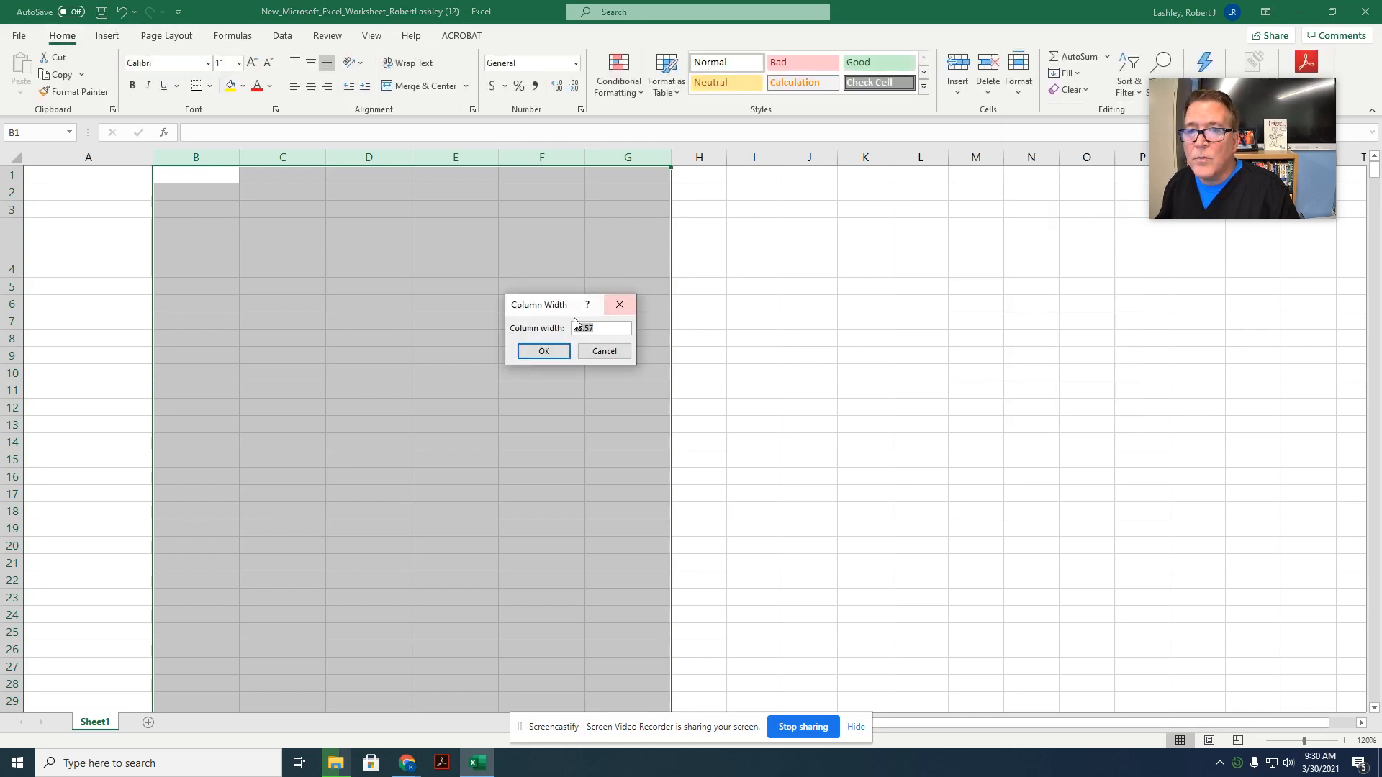
{"action": "left_click", "coordinate": [544, 350]}
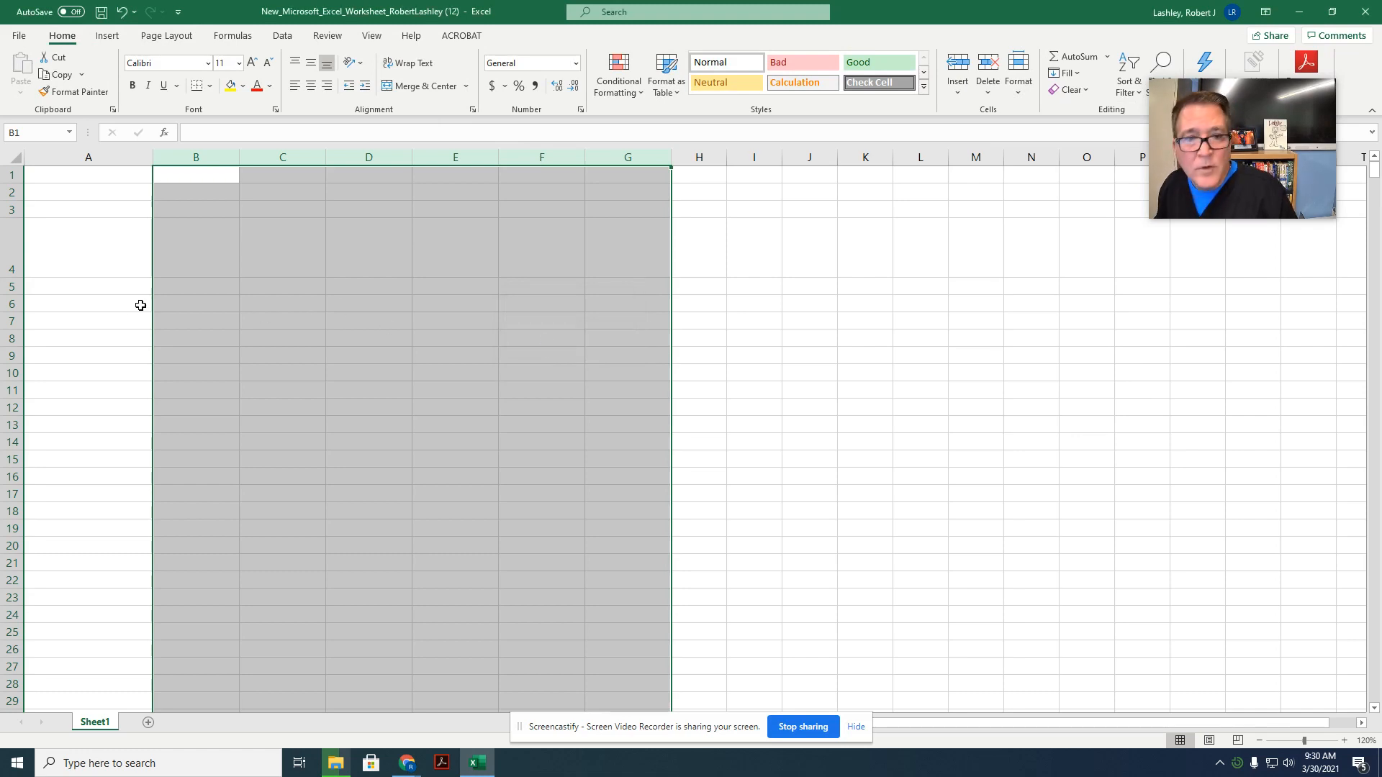
Step: Enter the worksheet title "M&S Provisions" in cell A1
{"action": "left_click", "coordinate": [100, 181]}
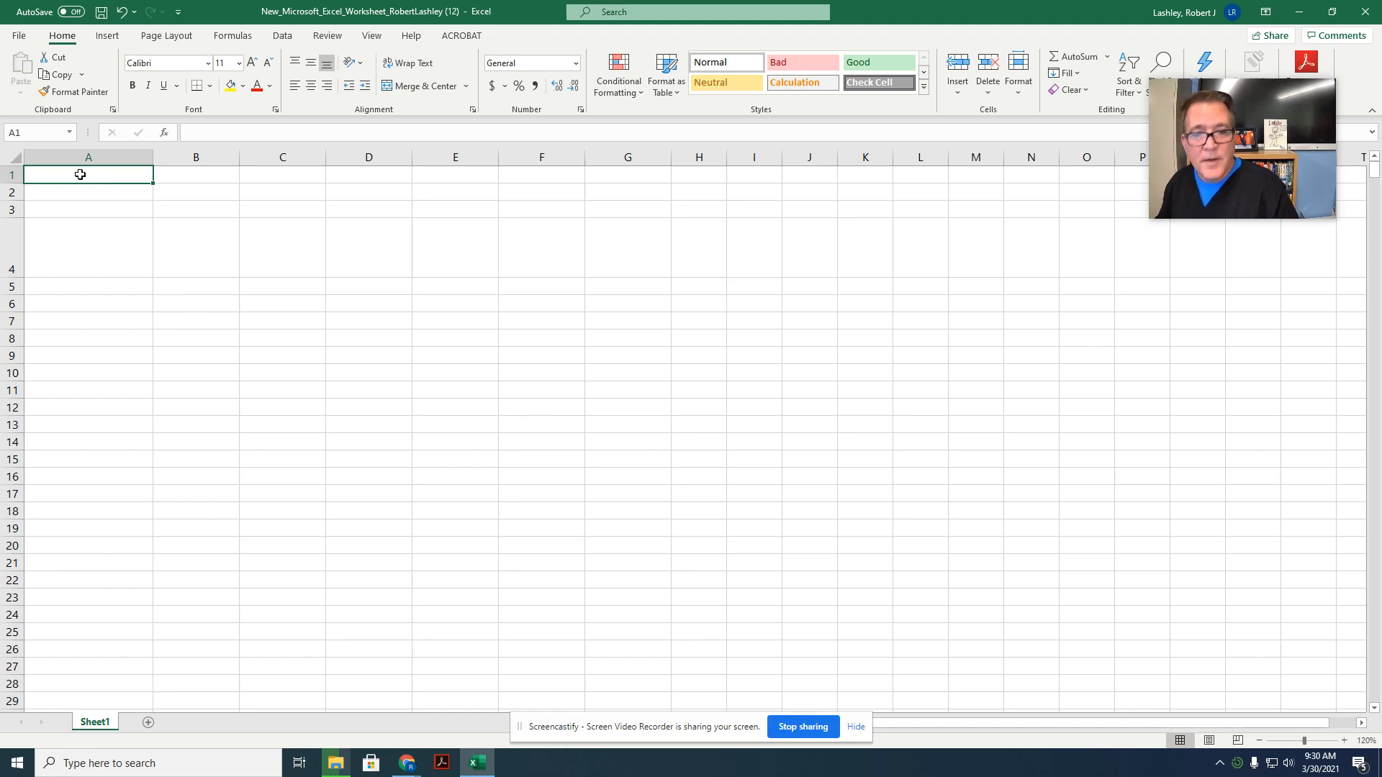
{"action": "type", "text": "M"}
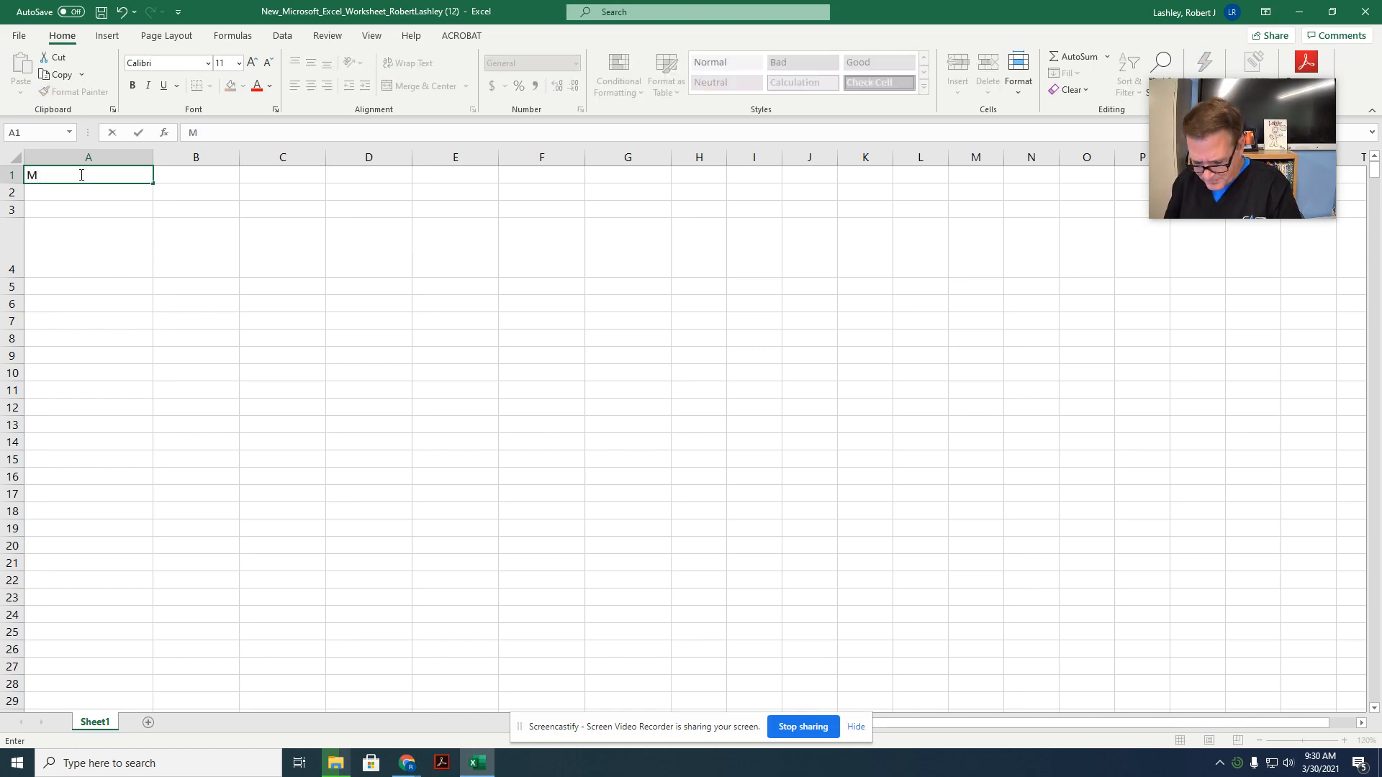
{"action": "type", "text": "*&S Pro"}
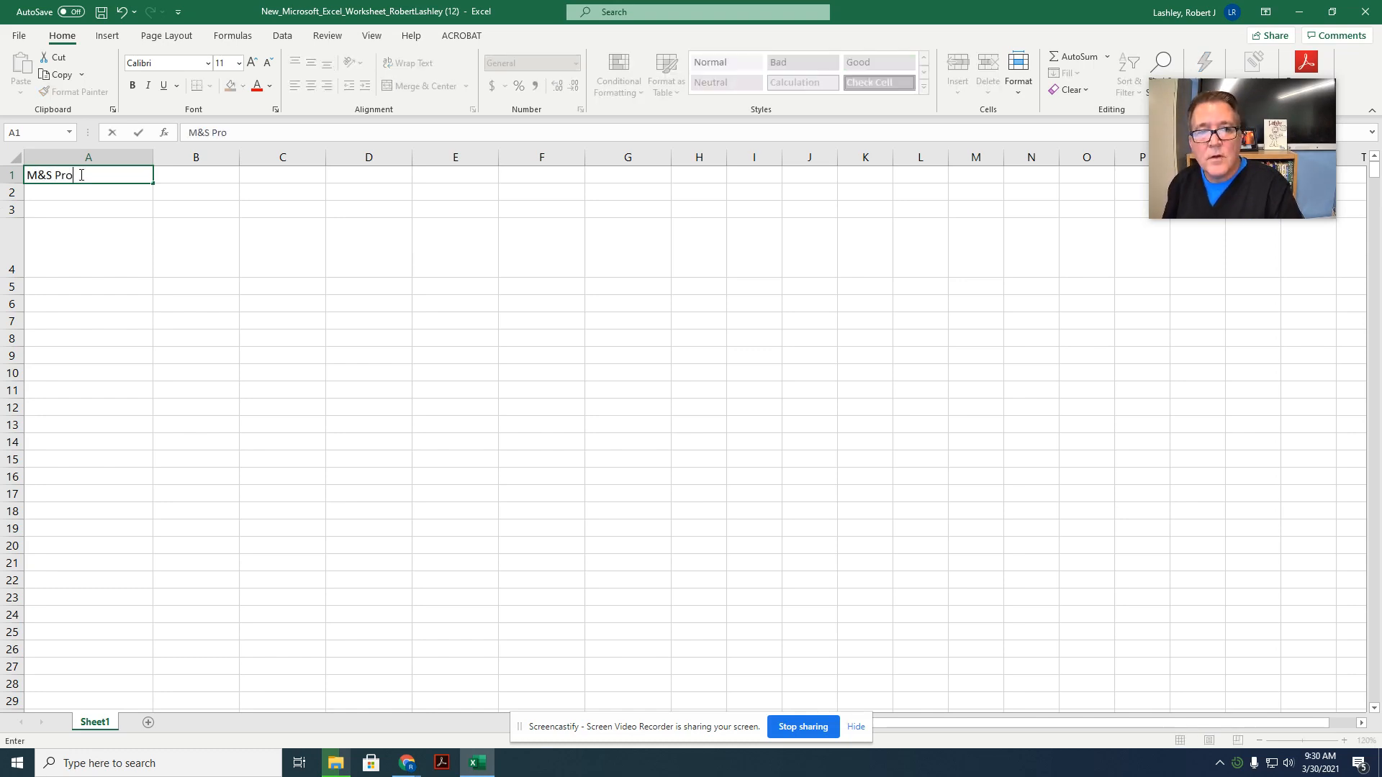
{"action": "type", "text": "visions"}
{"action": "key", "text": "Return"}
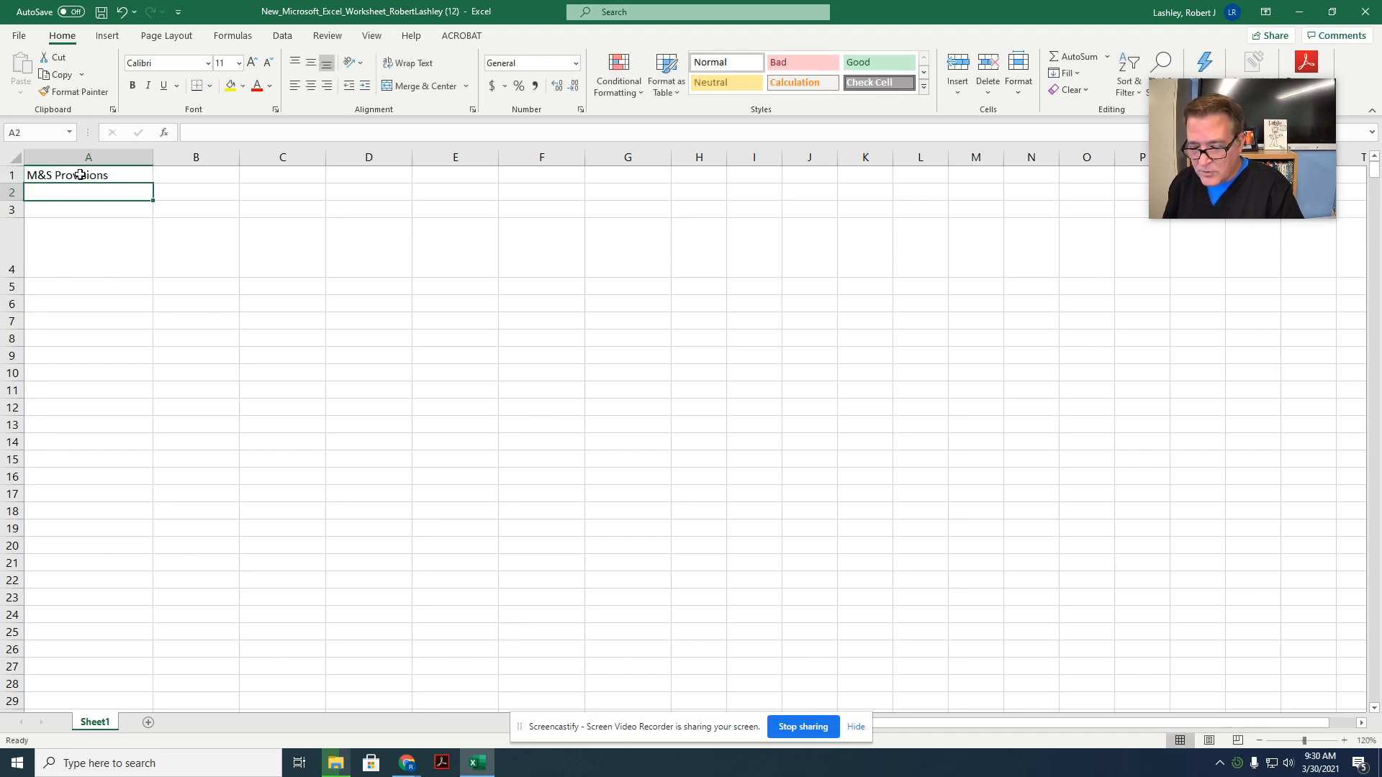
Step: Enter the subtitle "Consolidated Expenses Worksheet" in cell A2
{"action": "type", "text": "Consoli"}
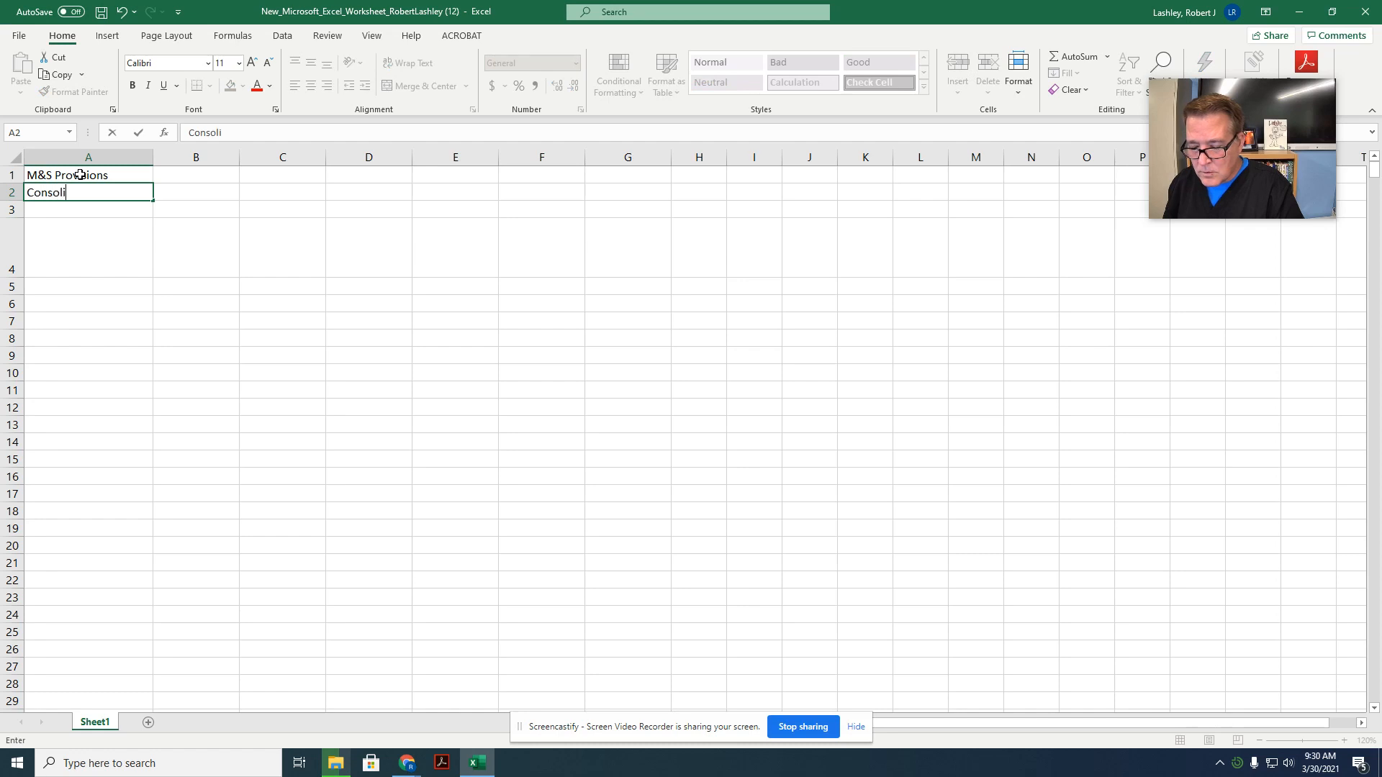
{"action": "type", "text": "dated Expens"}
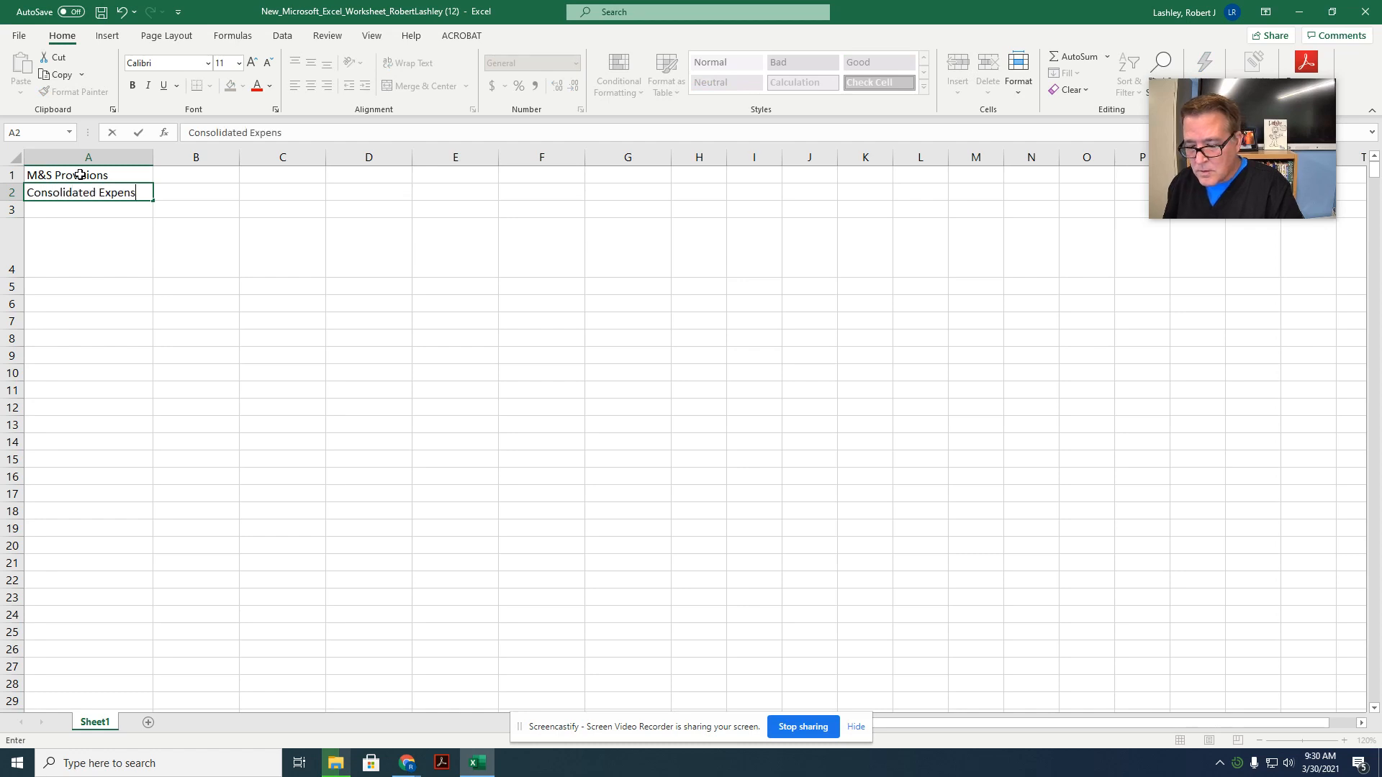
{"action": "type", "text": "es Worksheet"}
{"action": "key", "text": "Return"}
{"action": "key", "text": "Return"}
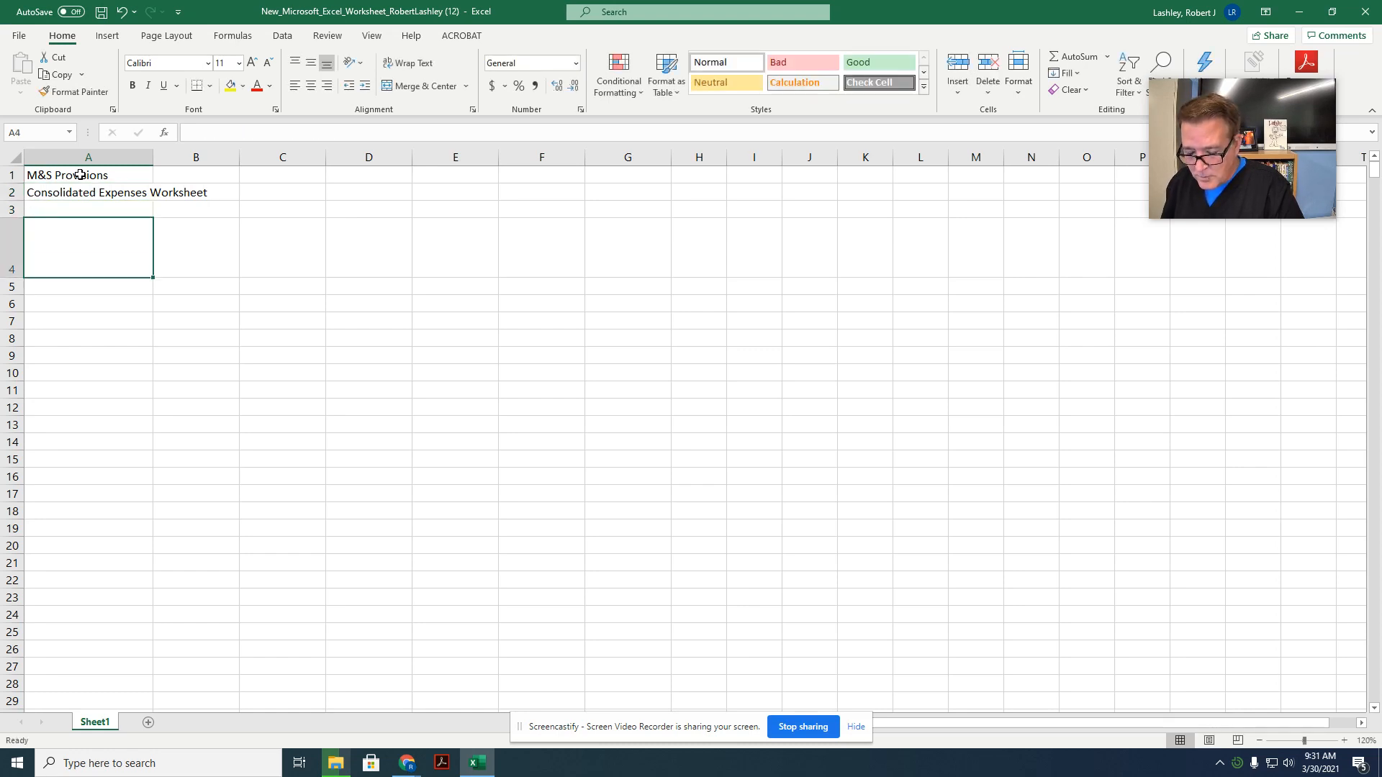
Step: Enter the column heading "Expense Category" in cell A4
{"action": "type", "text": "Expense "}
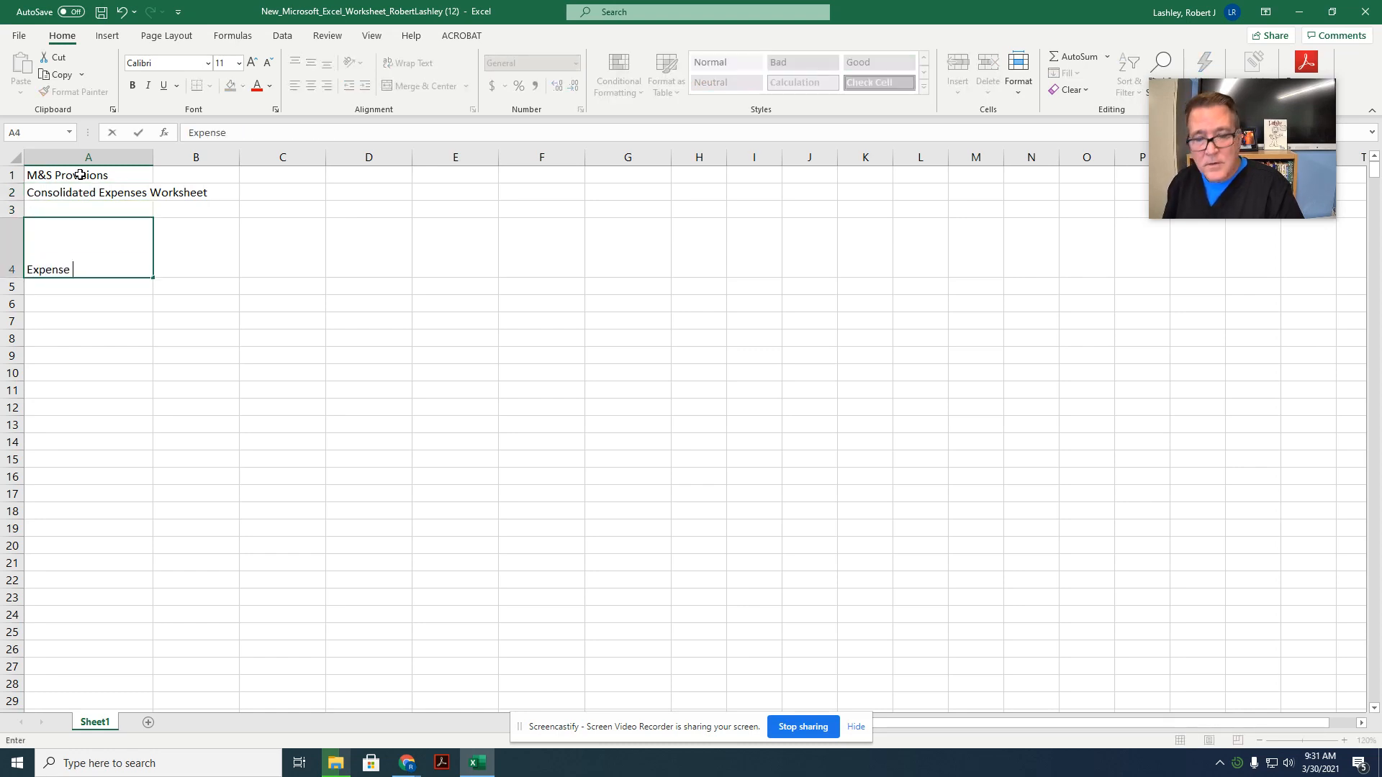
{"action": "type", "text": "Category"}
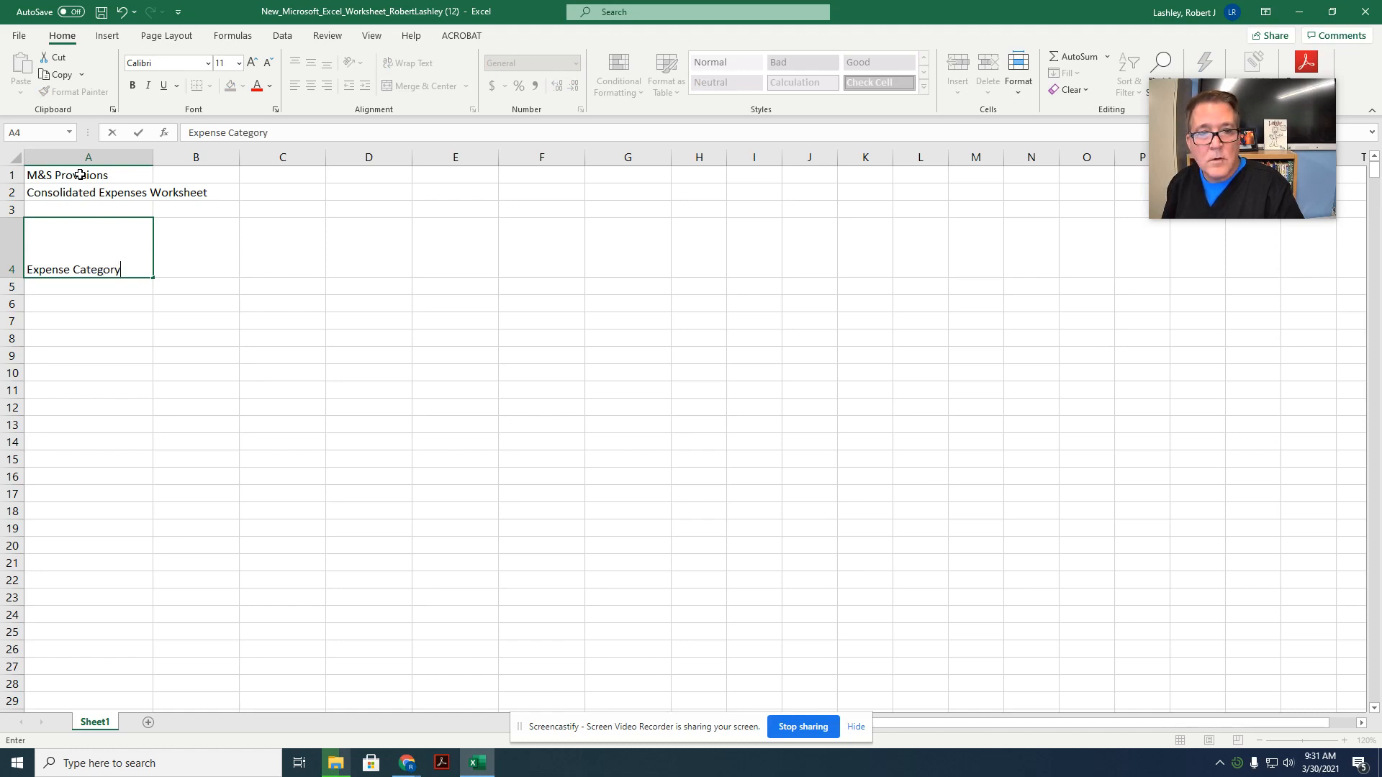
{"action": "key", "text": "ctrl+Return"}
{"action": "key", "text": "Return"}
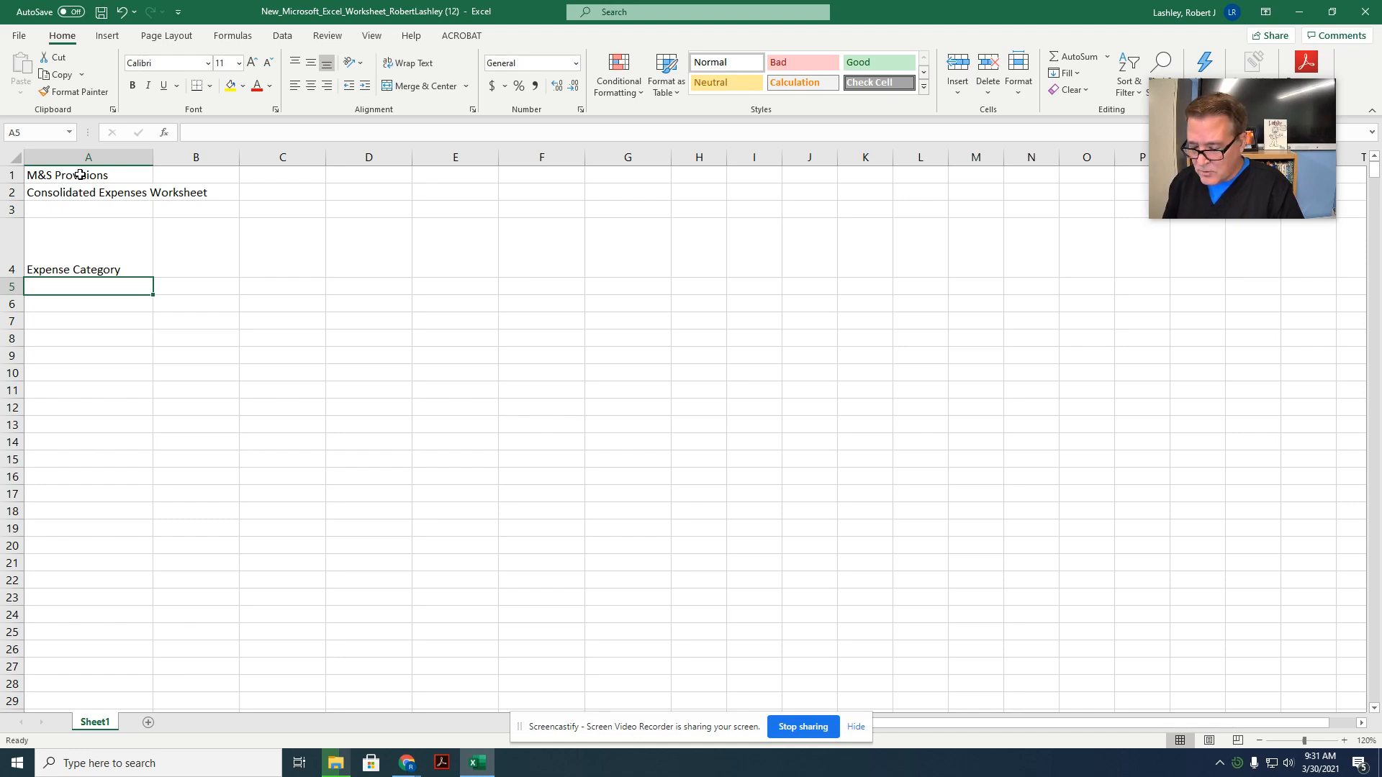
Step: Enter the expense category "Payroll" in cell A5
{"action": "type", "text": "payr"}
{"action": "key", "text": "BackSpace"}
{"action": "key", "text": "BackSpace"}
{"action": "key", "text": "BackSpace"}
{"action": "key", "text": "BackSpace"}
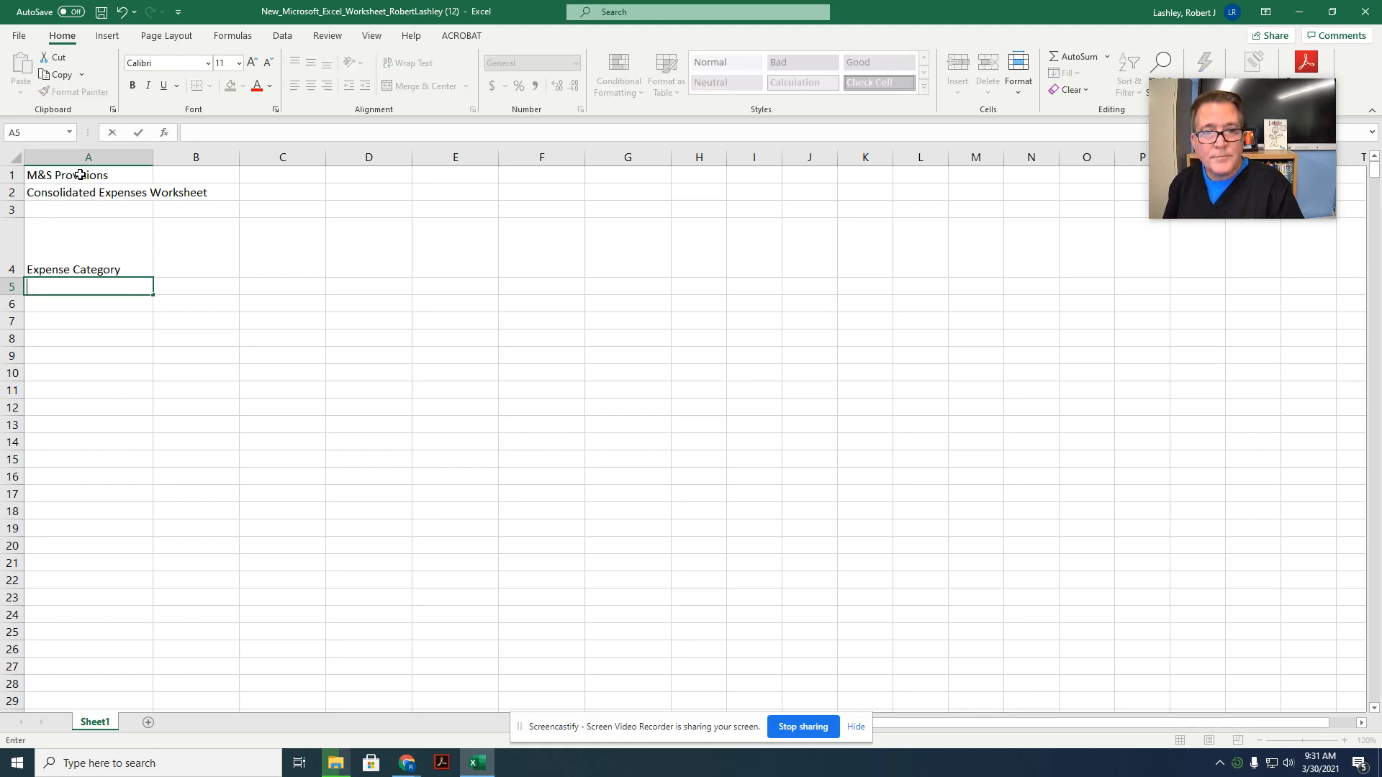
{"action": "type", "text": "Payrolk"}
{"action": "key", "text": "BackSpace"}
{"action": "type", "text": "l"}
{"action": "key", "text": "Return"}
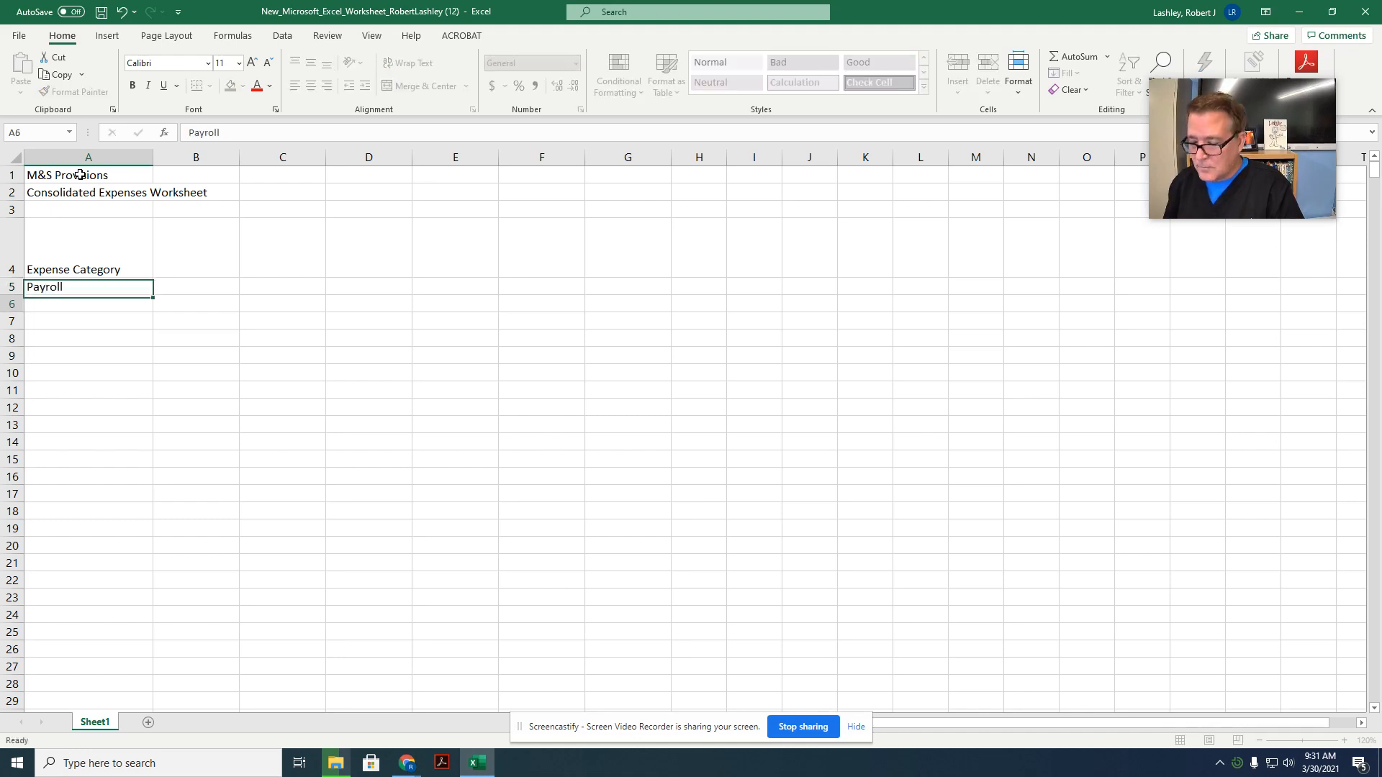
Step: Enter the categories "Benefits,", "Fuel," and "Storage," in cells A6 through A8
{"action": "type", "text": "Benefits,"}
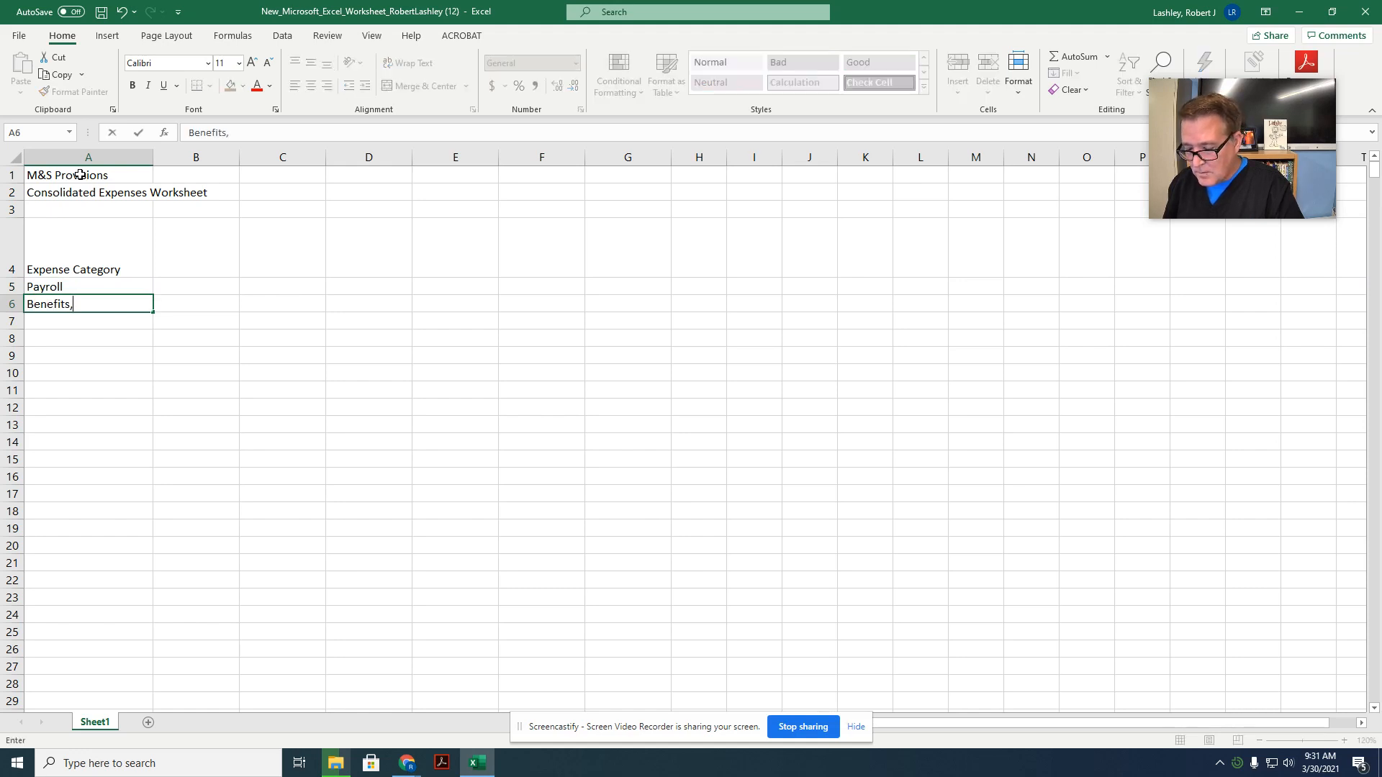
{"action": "key", "text": "Return"}
{"action": "type", "text": "Fuel,"}
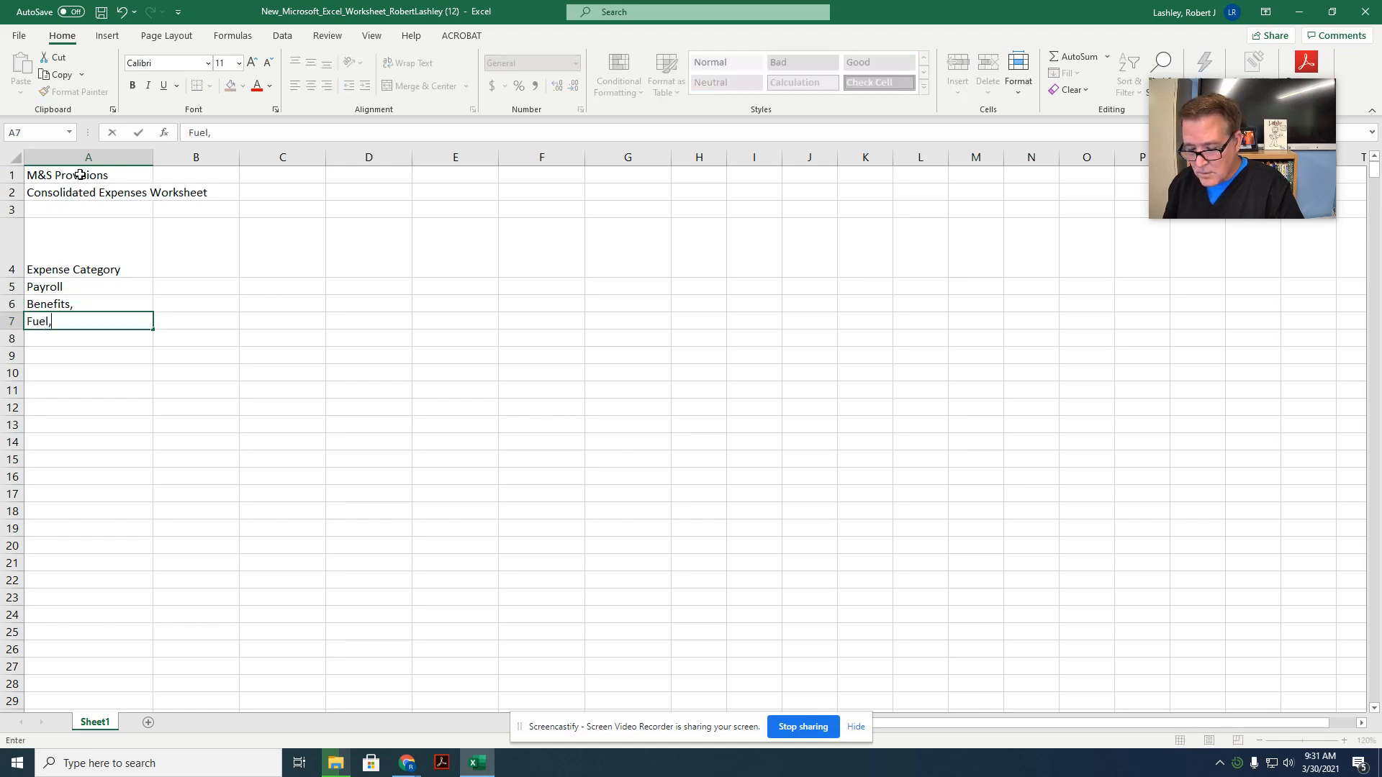
{"action": "key", "text": "Return"}
{"action": "type", "text": "Storage,"}
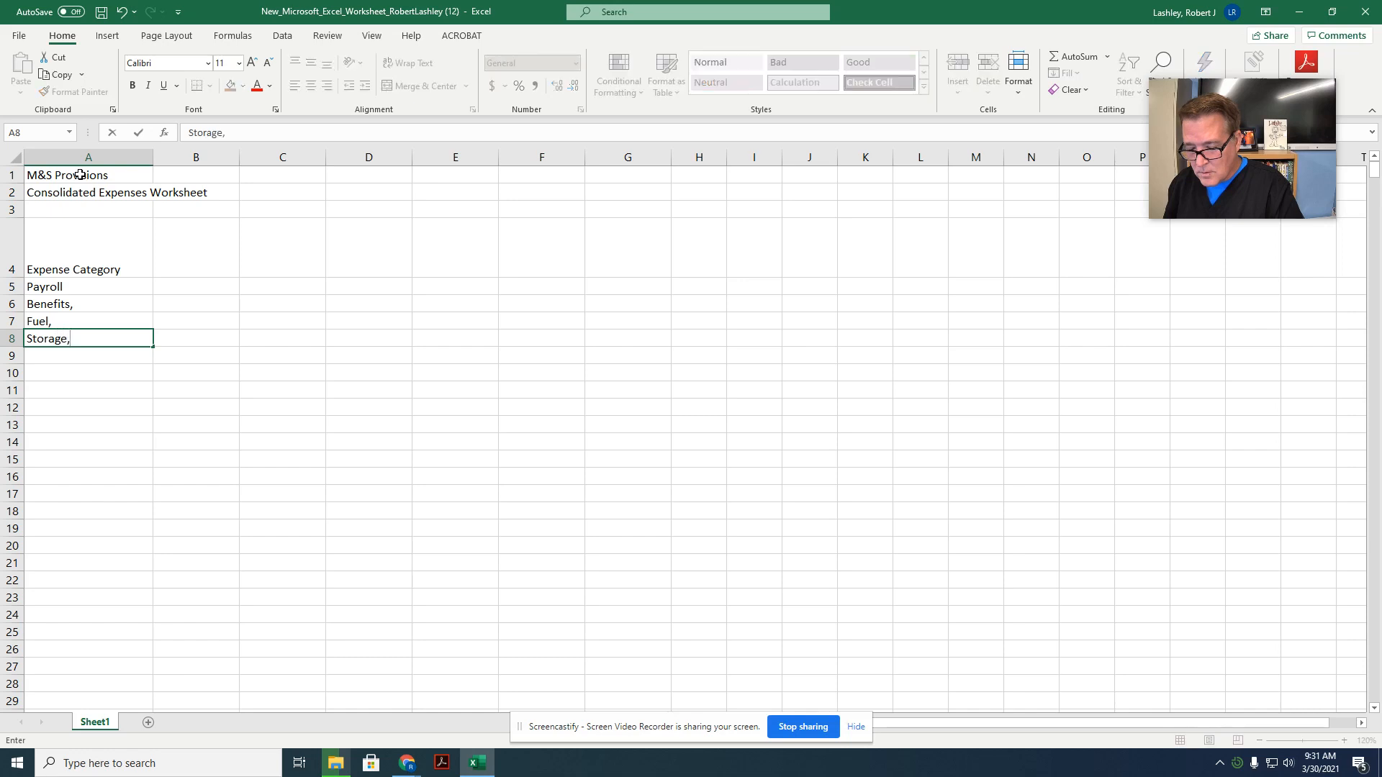
{"action": "key", "text": "Return"}
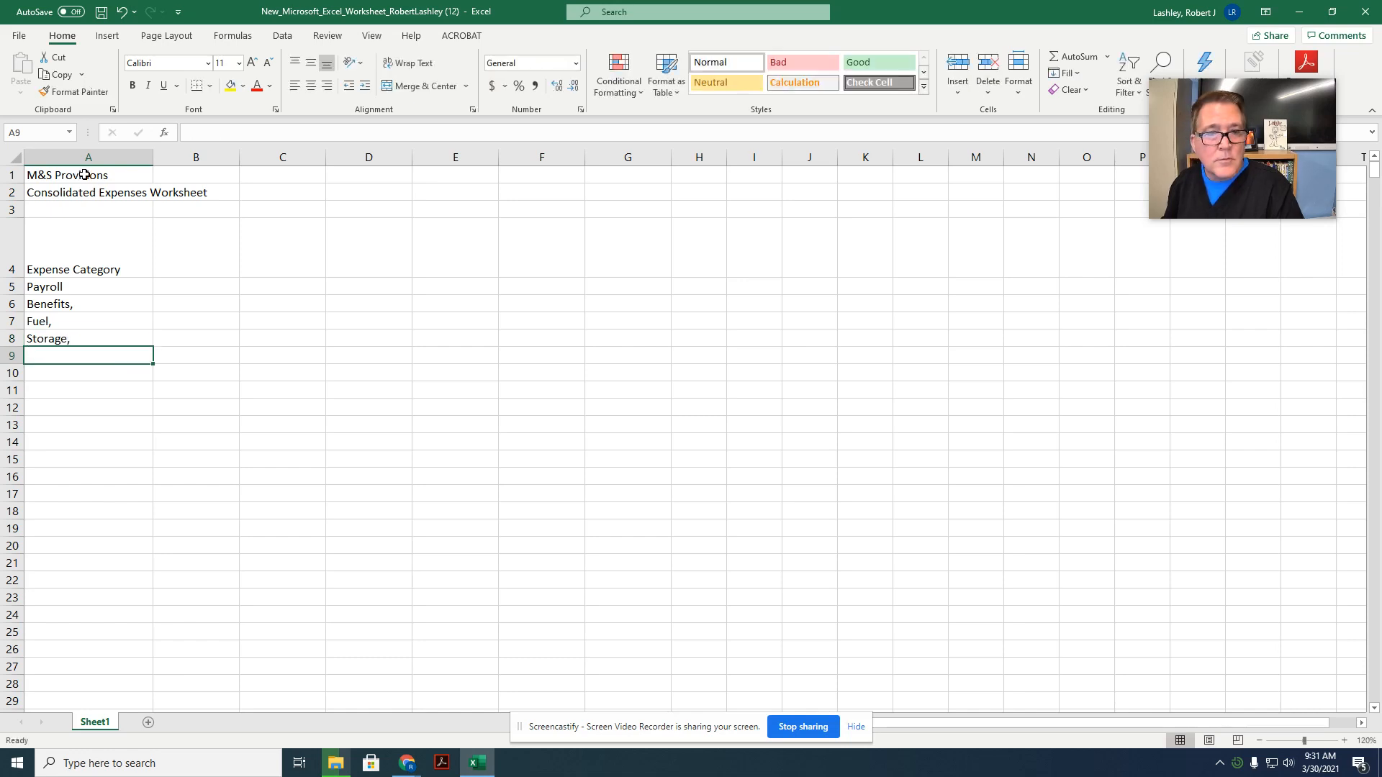
Step: Remove the trailing commas from the Benefits, Fuel and Storage entries in cells A6 through A8
{"action": "left_click", "coordinate": [83, 312]}
{"action": "double_click", "coordinate": [82, 311]}
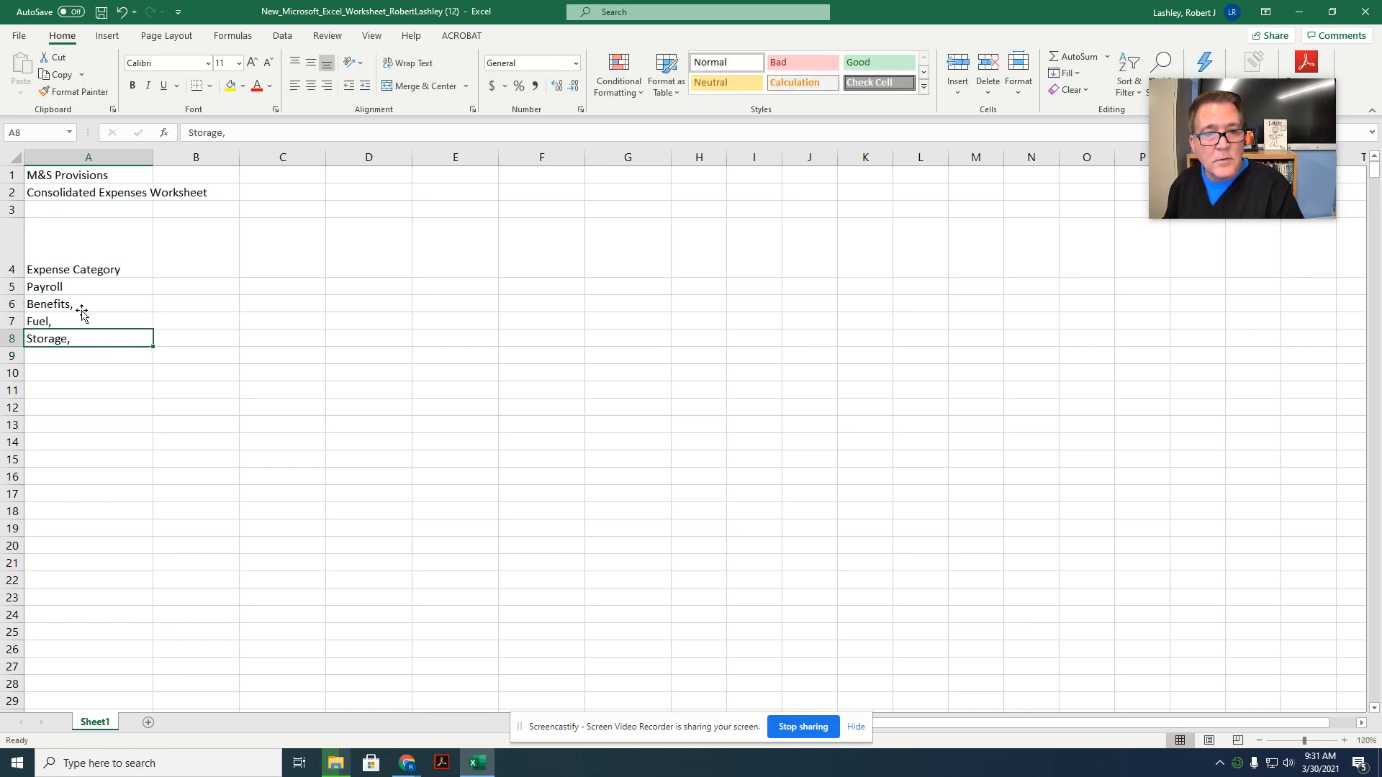
{"action": "double_click", "coordinate": [81, 301]}
{"action": "key", "text": "BackSpace"}
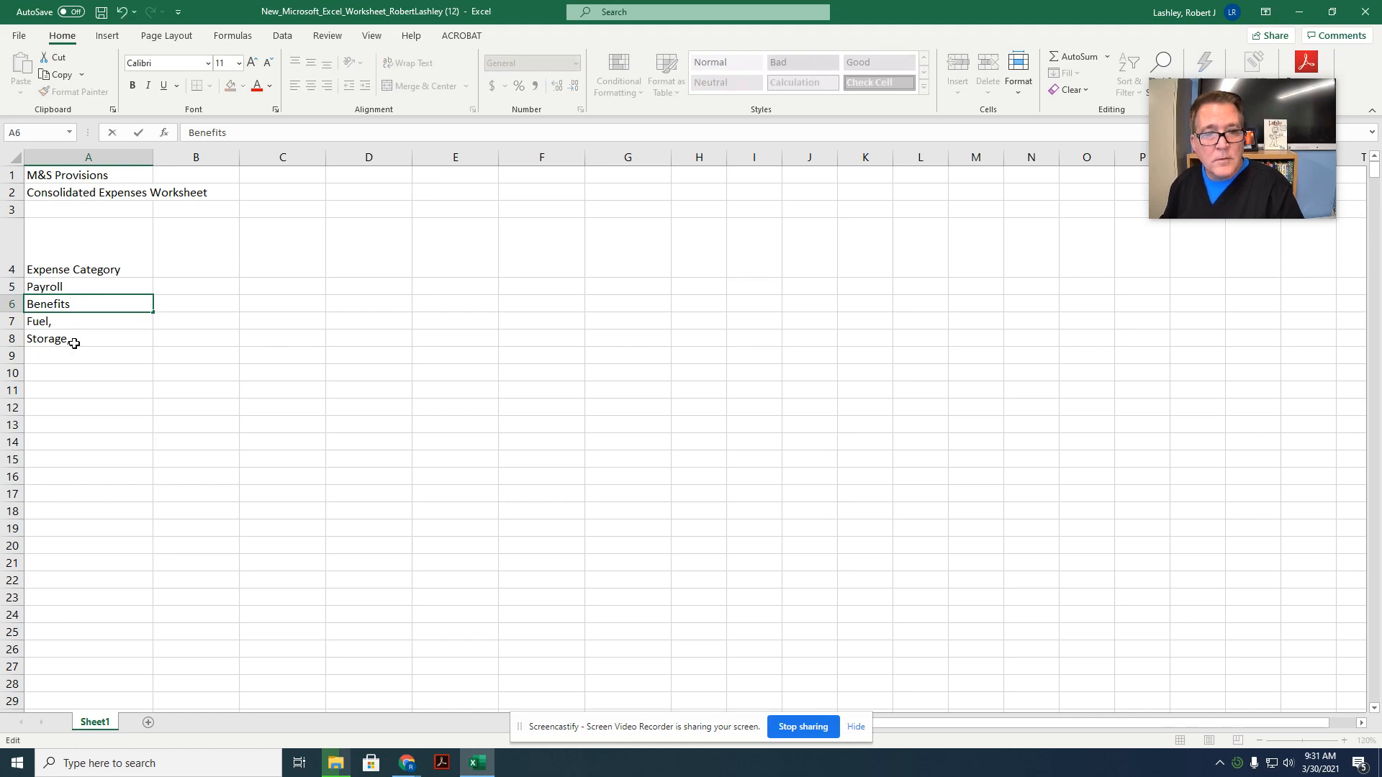
{"action": "left_click", "coordinate": [90, 321]}
{"action": "double_click", "coordinate": [90, 321]}
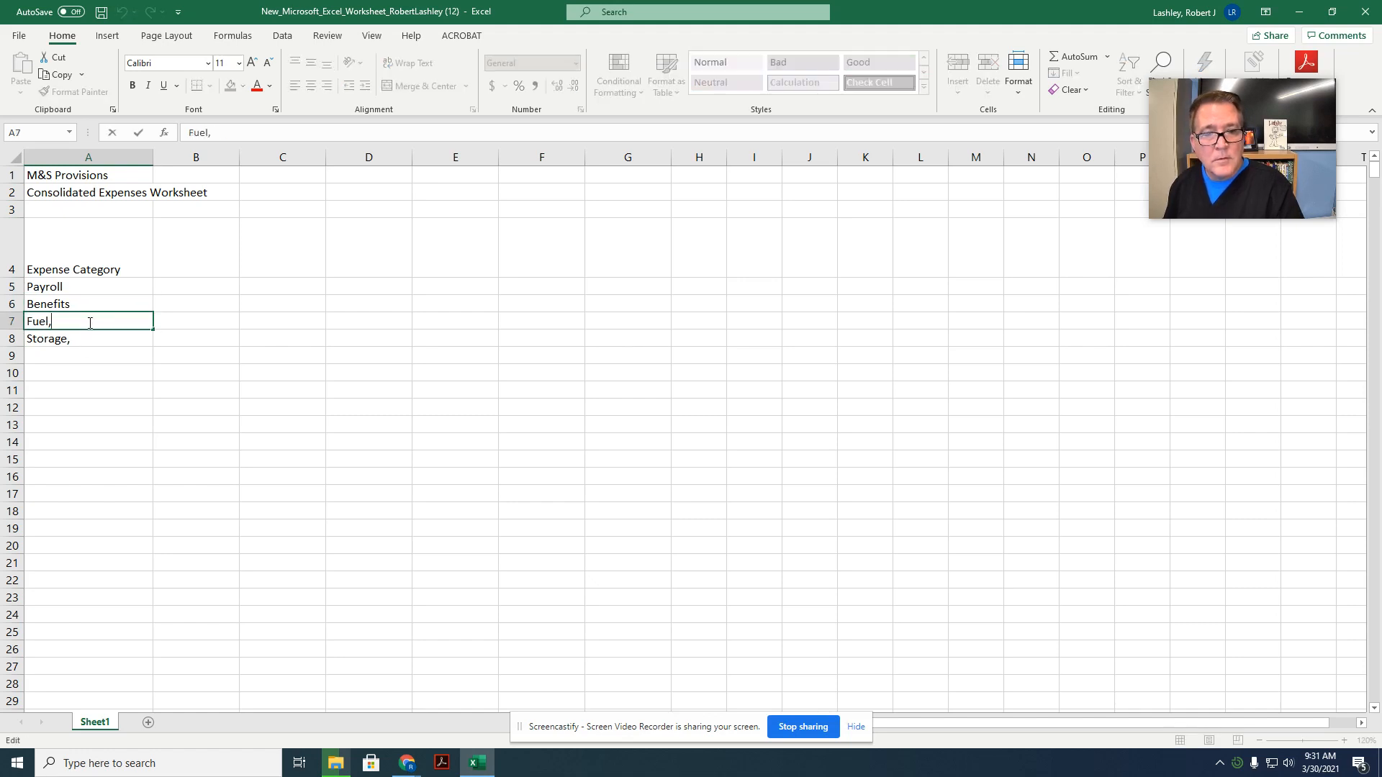
{"action": "key", "text": "BackSpace"}
{"action": "double_click", "coordinate": [84, 340]}
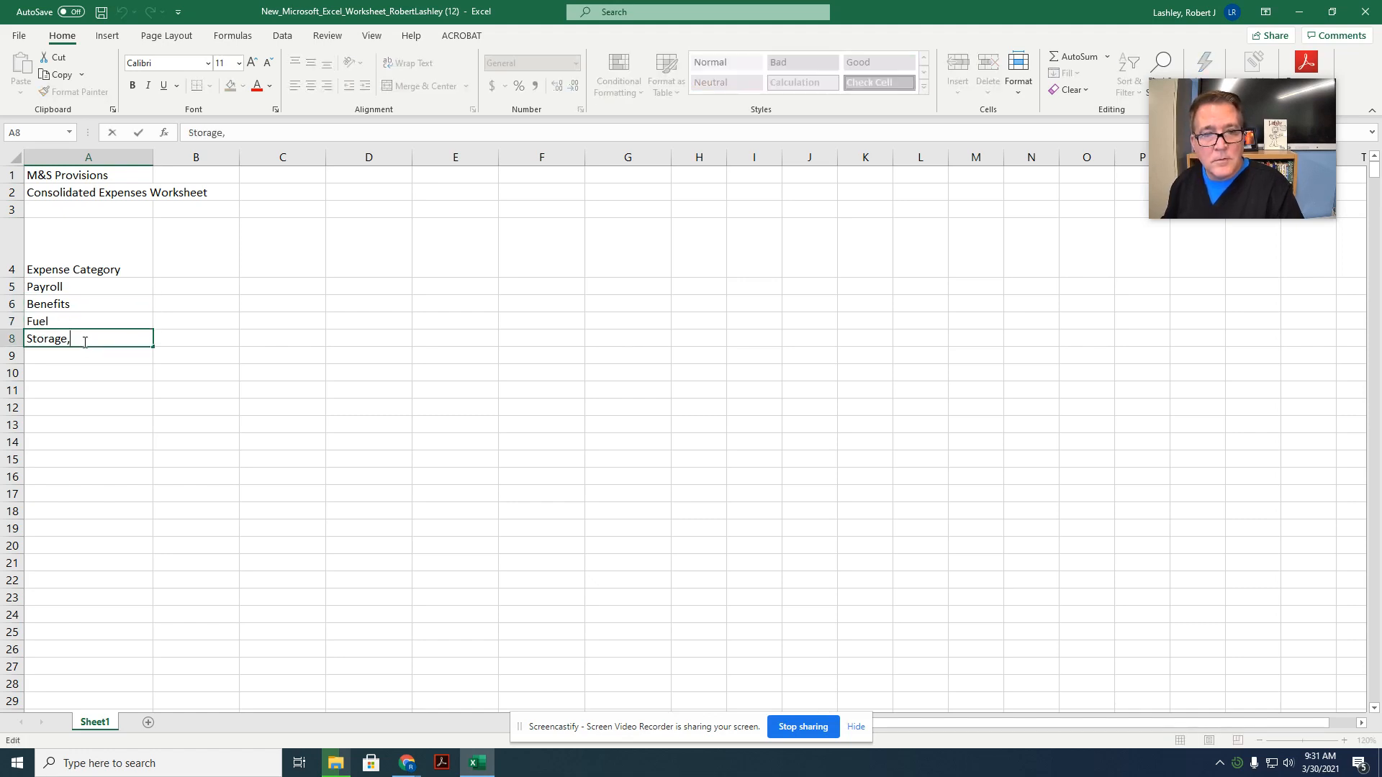
{"action": "key", "text": "BackSpace"}
{"action": "key", "text": "Return"}
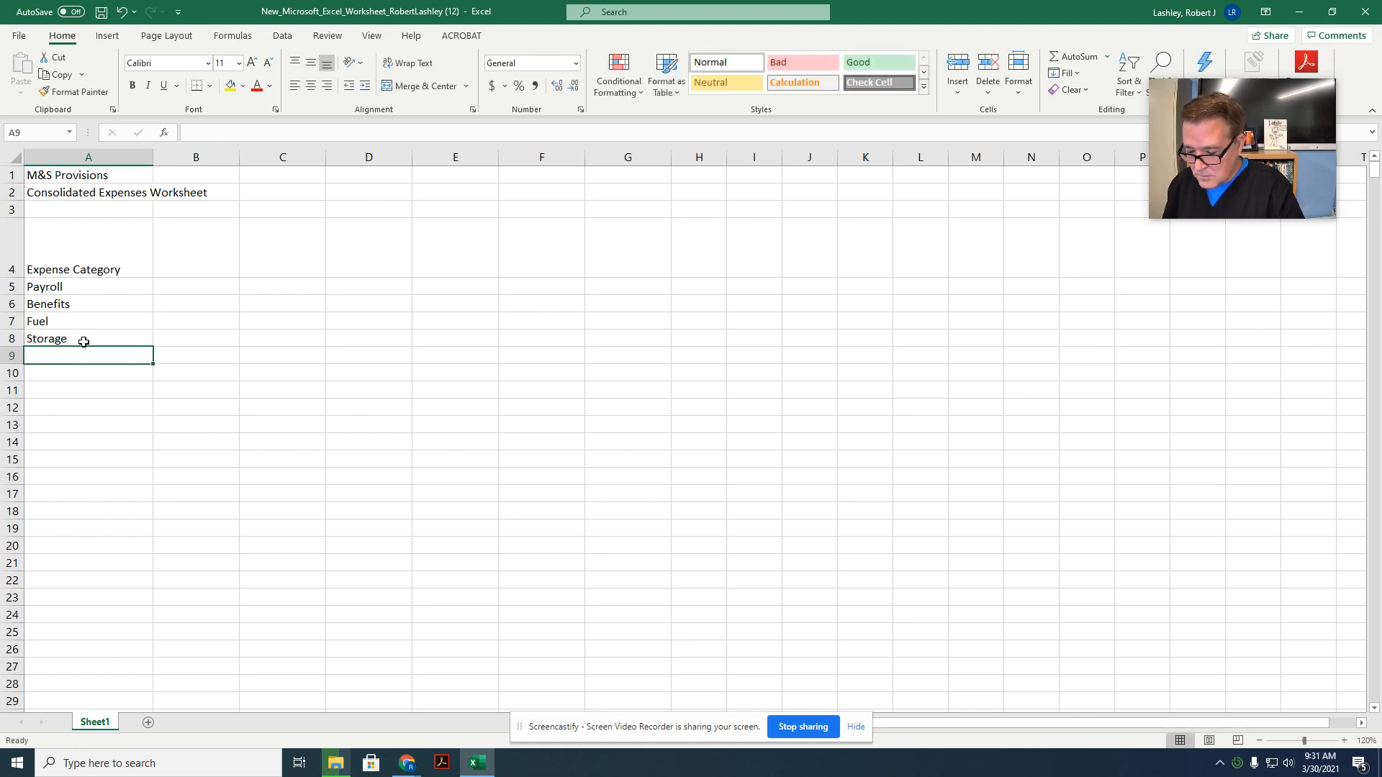
Step: Enter the categories "Event Fees", "Maintenance", "Advertising" and "Administrative" in cells A9 through A12
{"action": "type", "text": "Event Fees"}
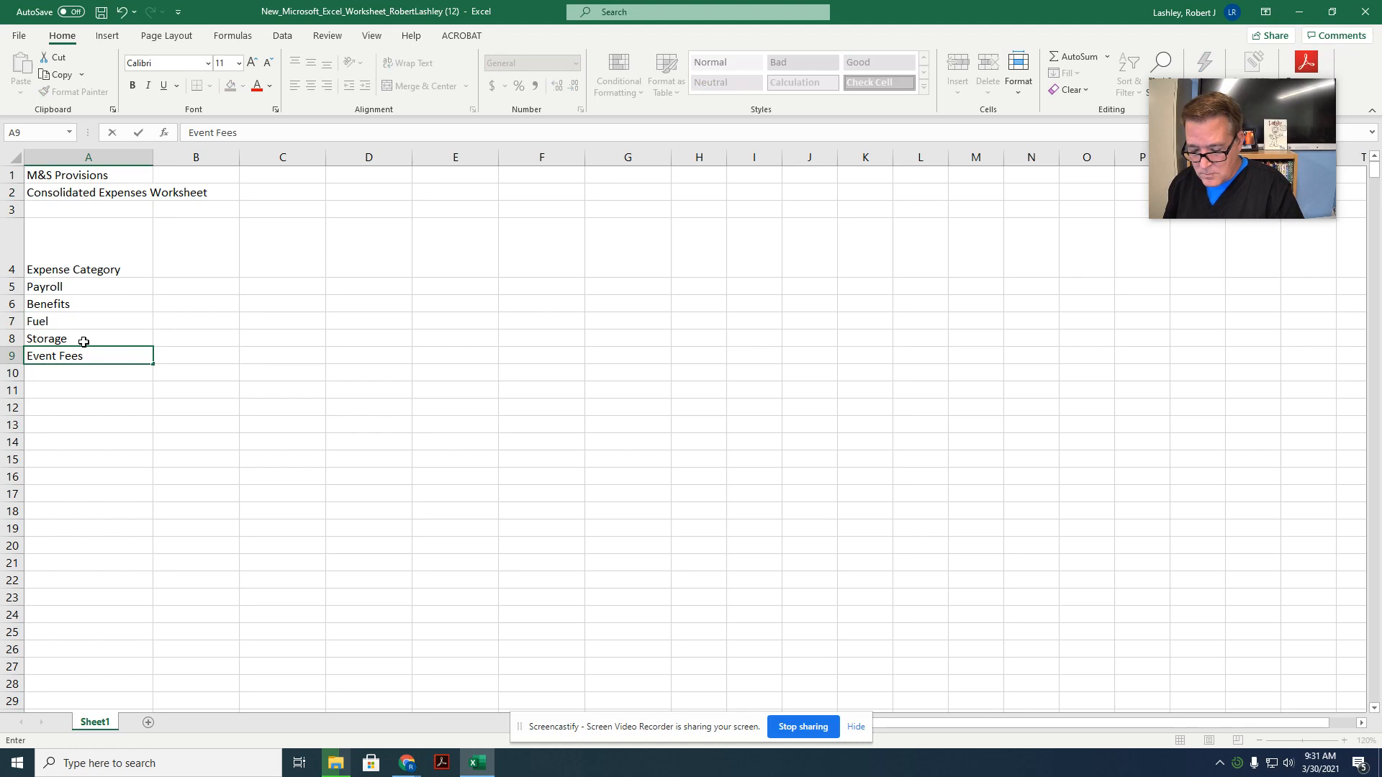
{"action": "key", "text": "Return"}
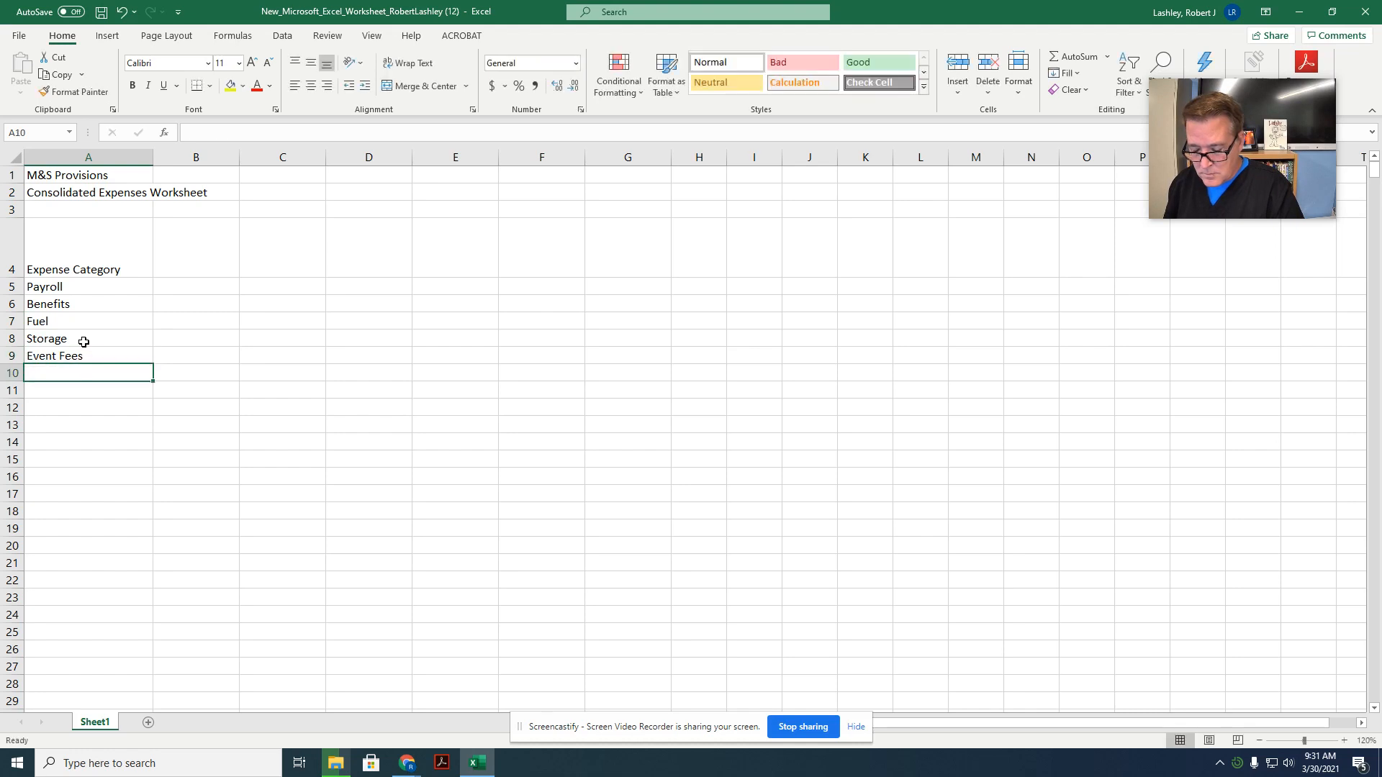
{"action": "type", "text": "Maintnance"}
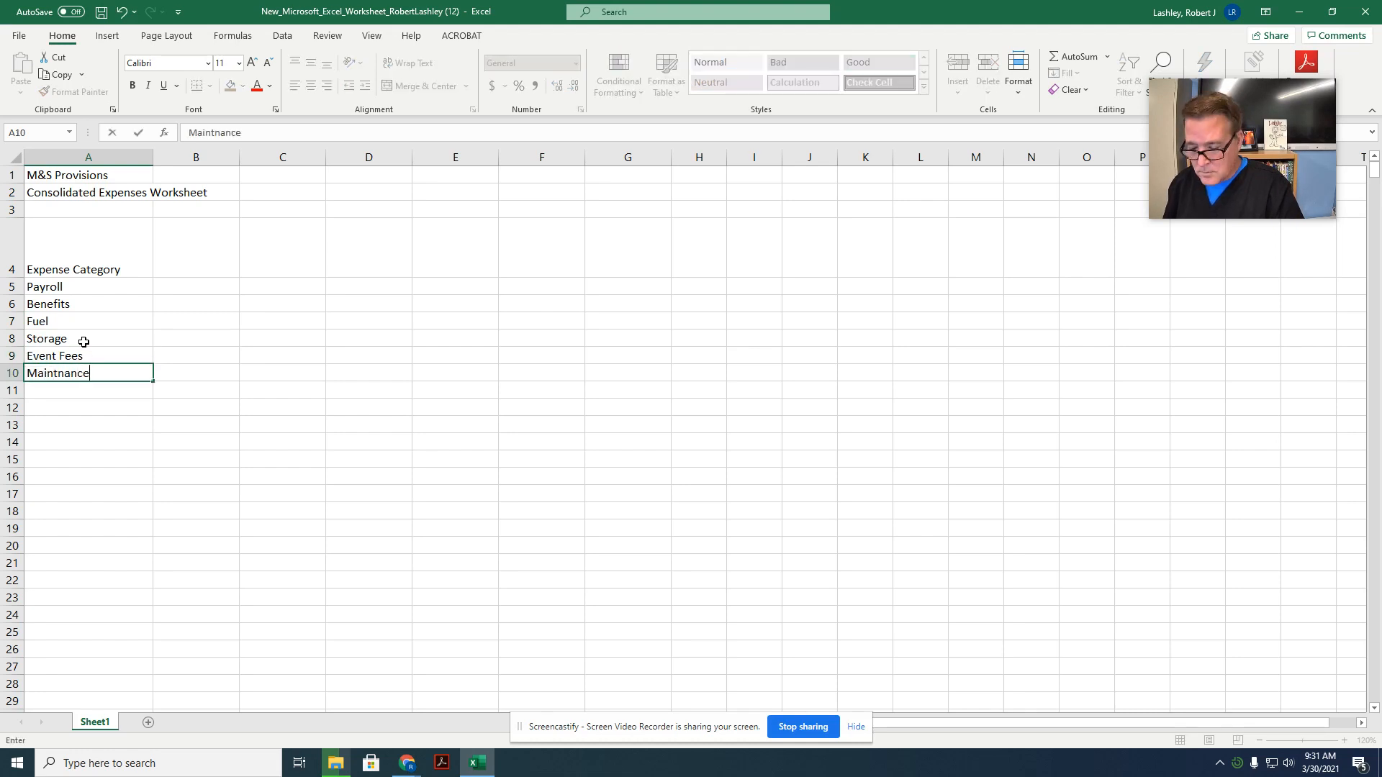
{"action": "key", "text": "Return"}
{"action": "type", "text": "Advertising"}
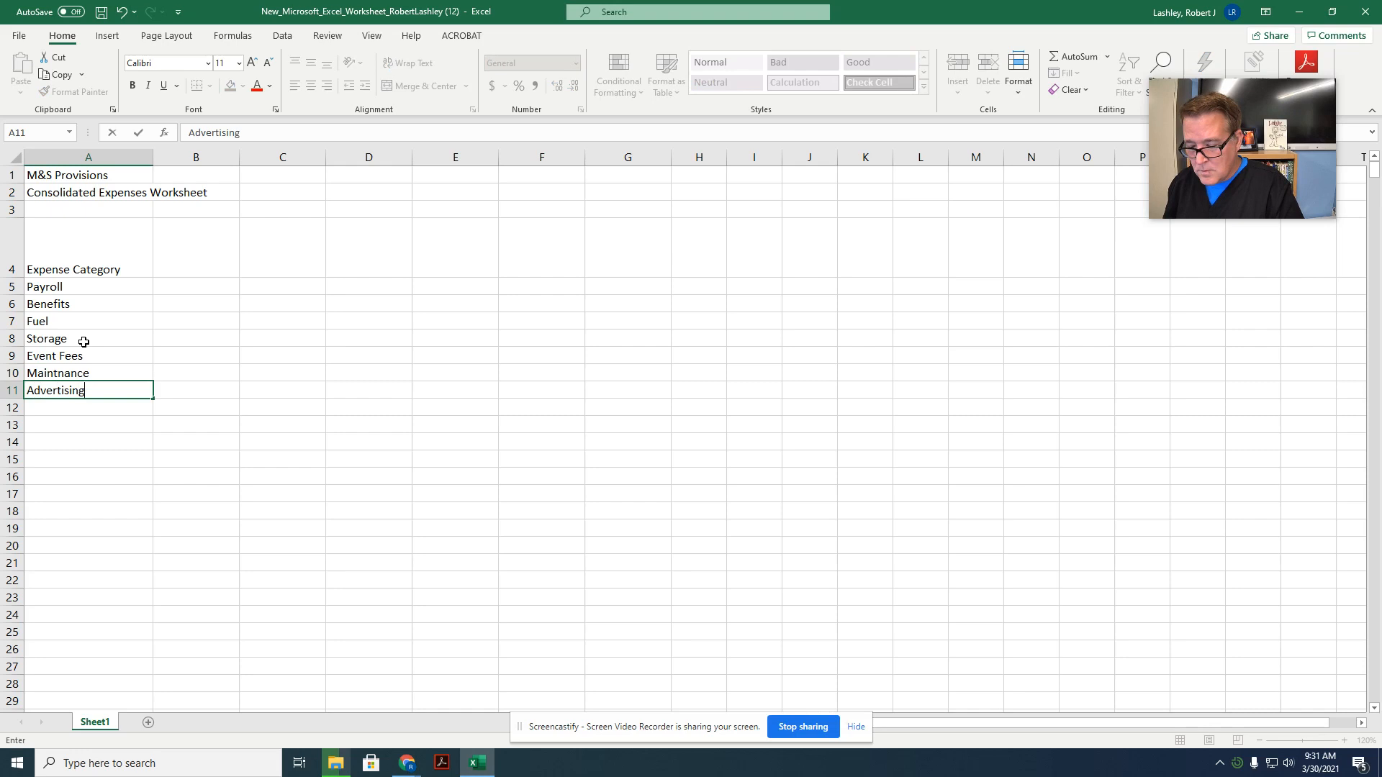
{"action": "key", "text": "Return"}
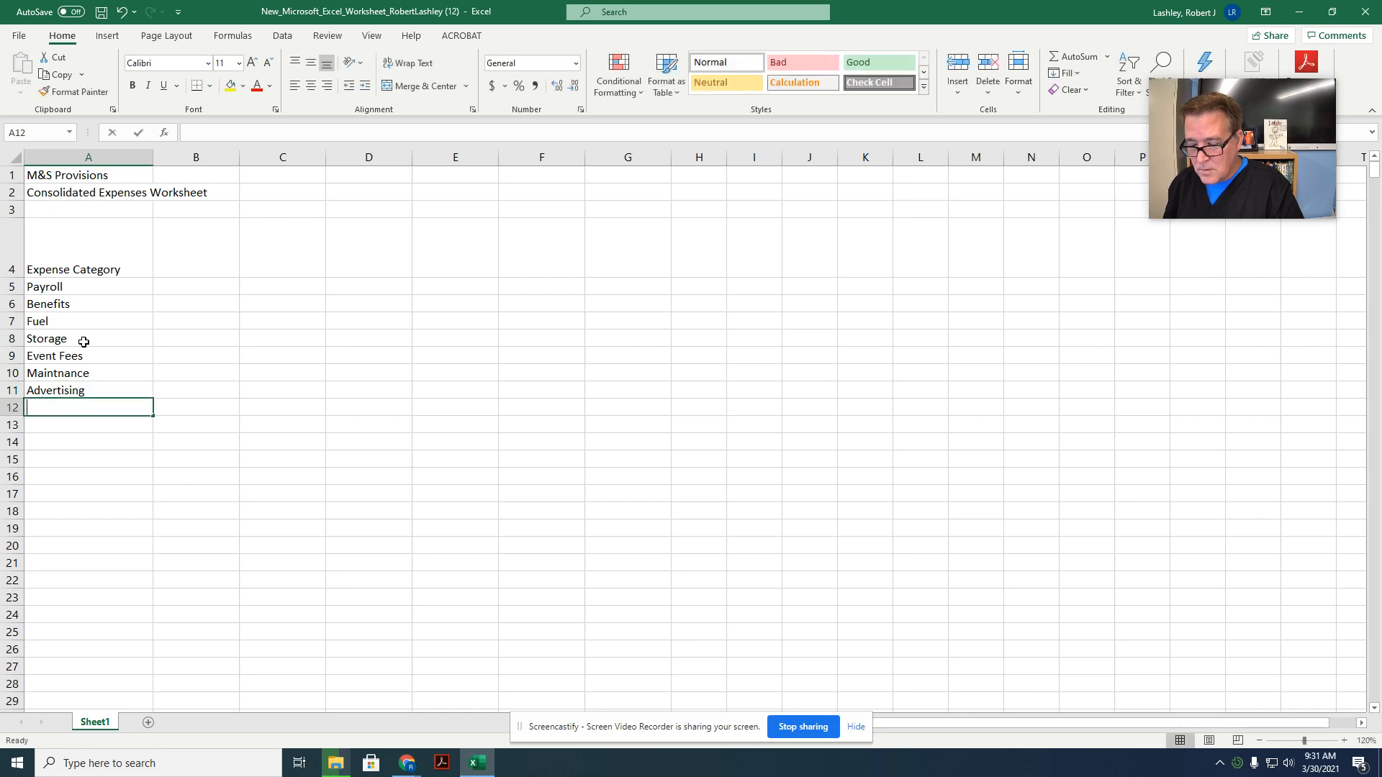
{"action": "type", "text": "Administrative"}
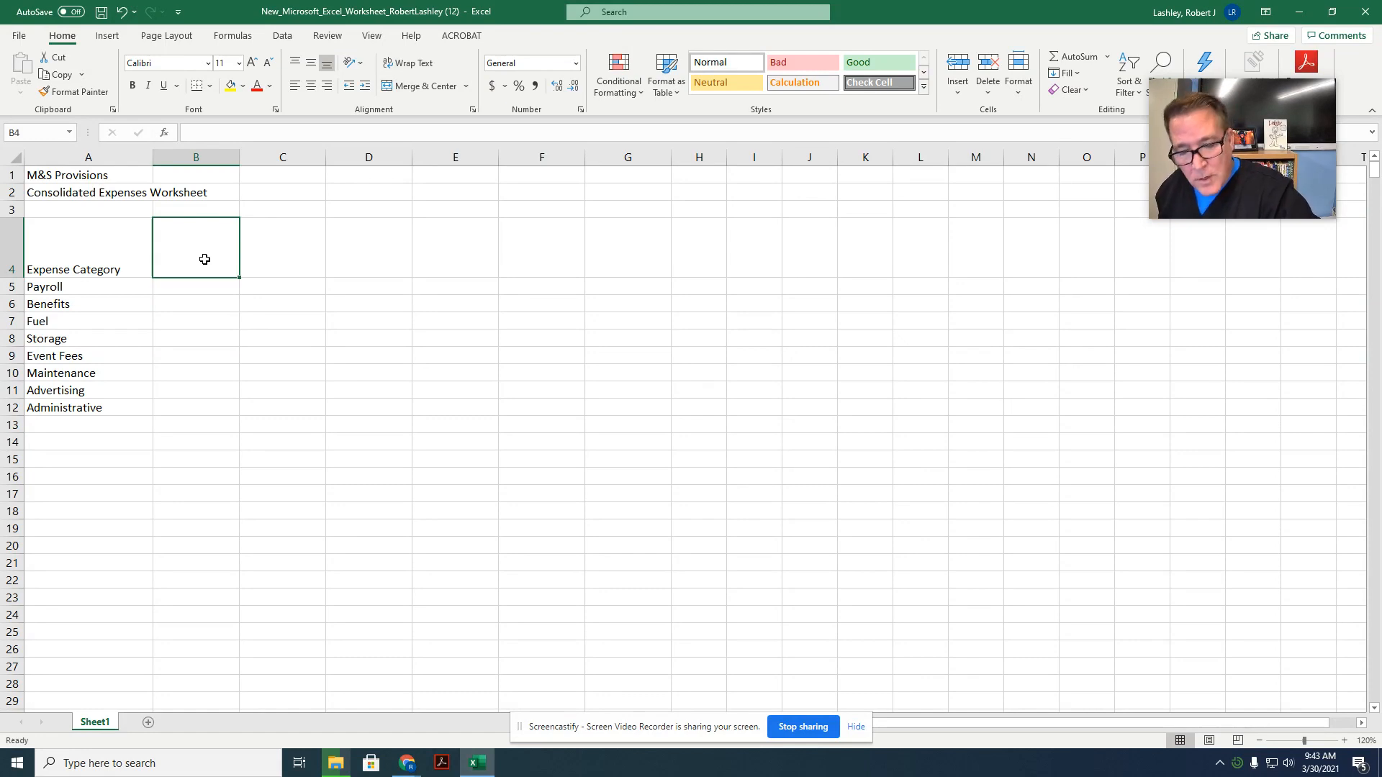
Step: Enter the column heading 2020 in cell B4
{"action": "type", "text": "2020"}
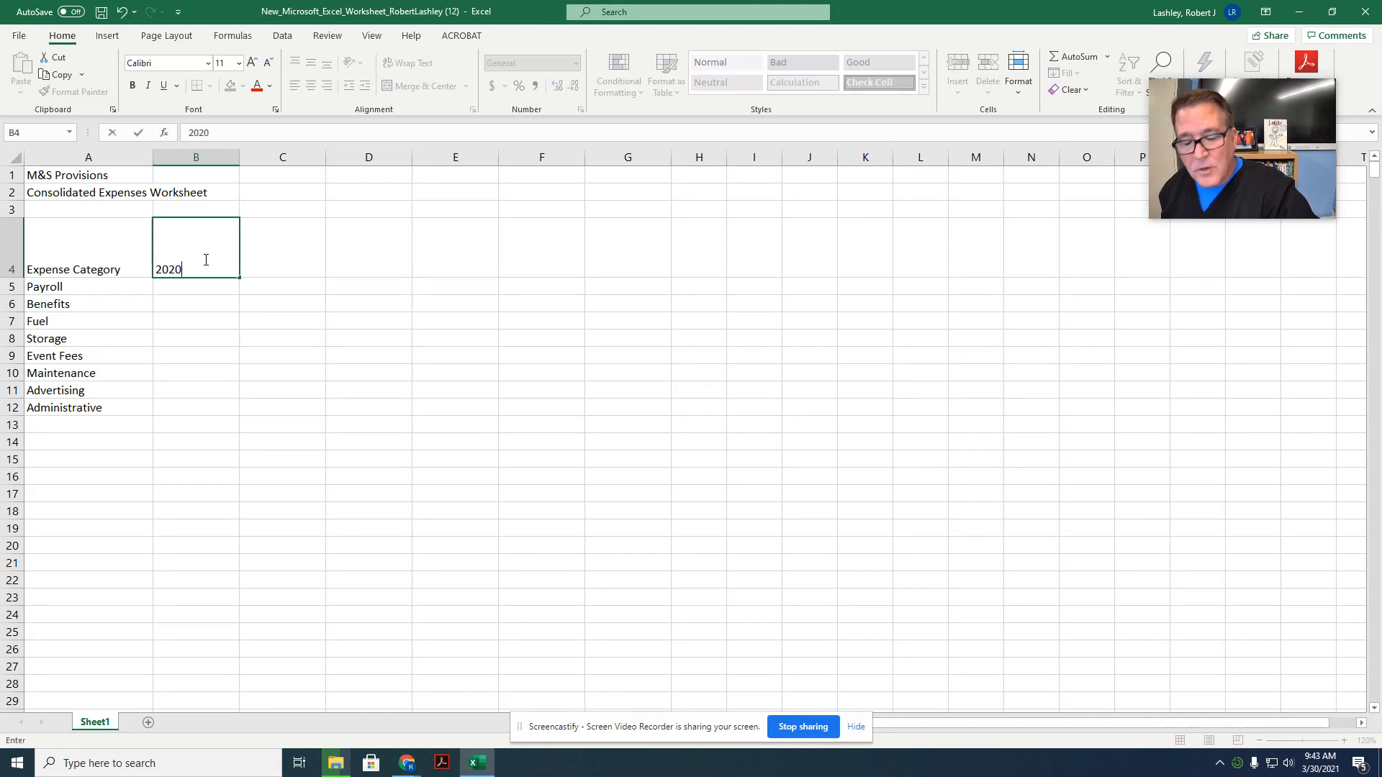
{"action": "key", "text": "Tab"}
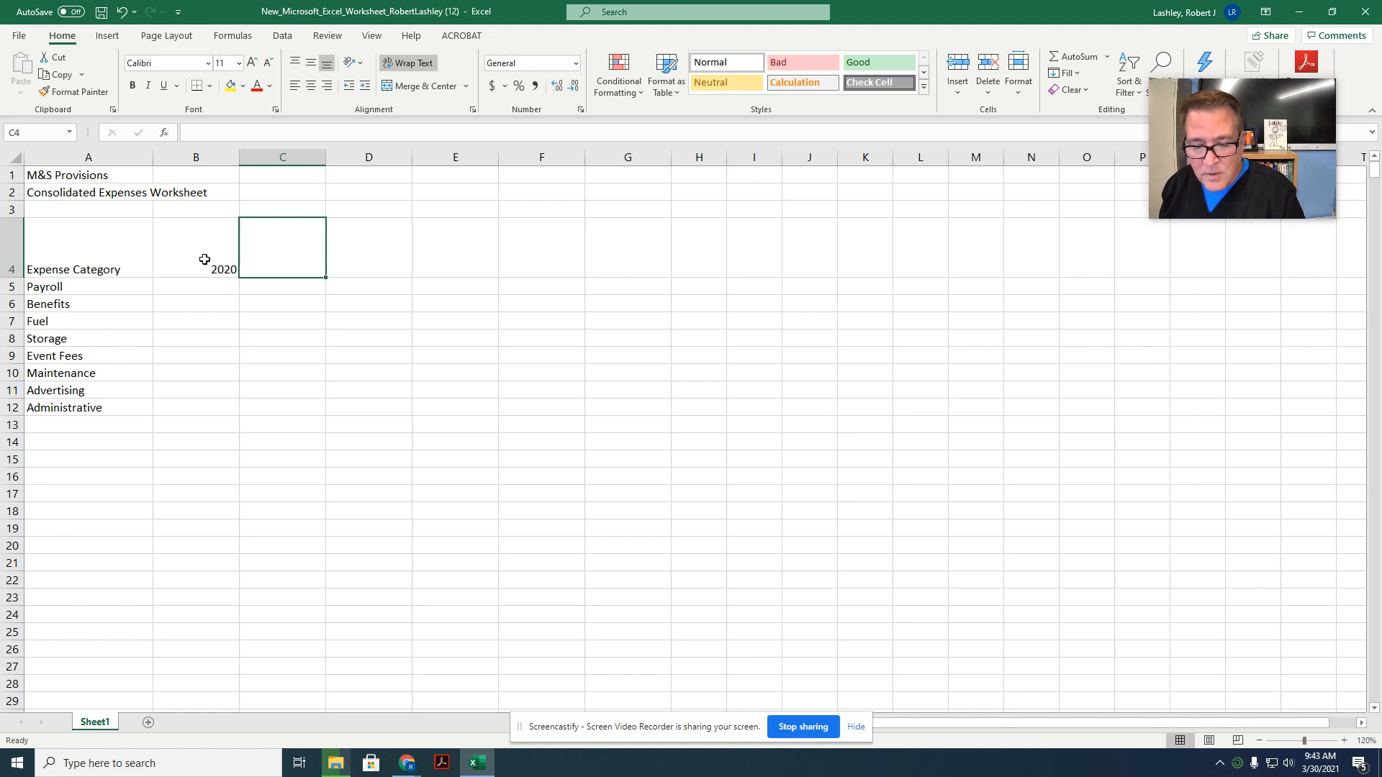
{"action": "type", "text": "2021"}
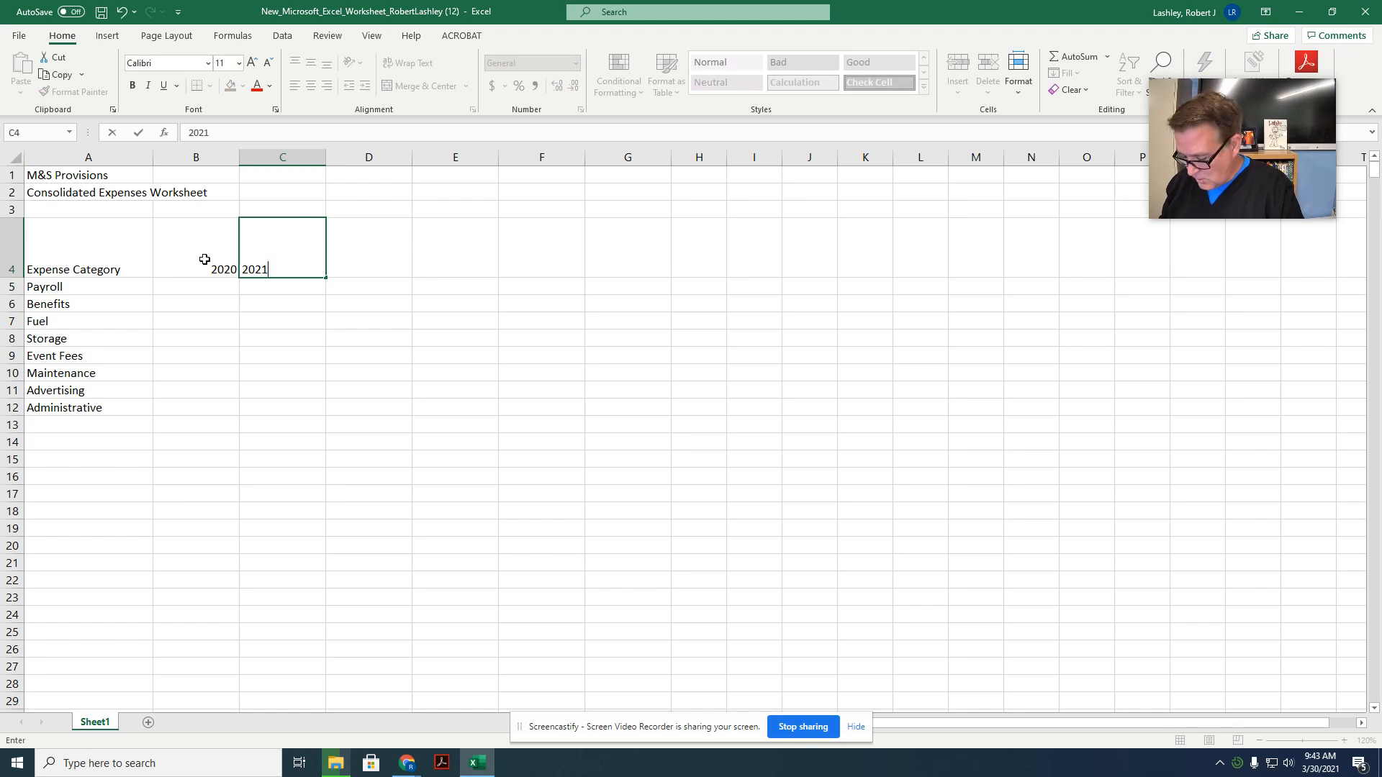
{"action": "key", "text": "ctrl+Return"}
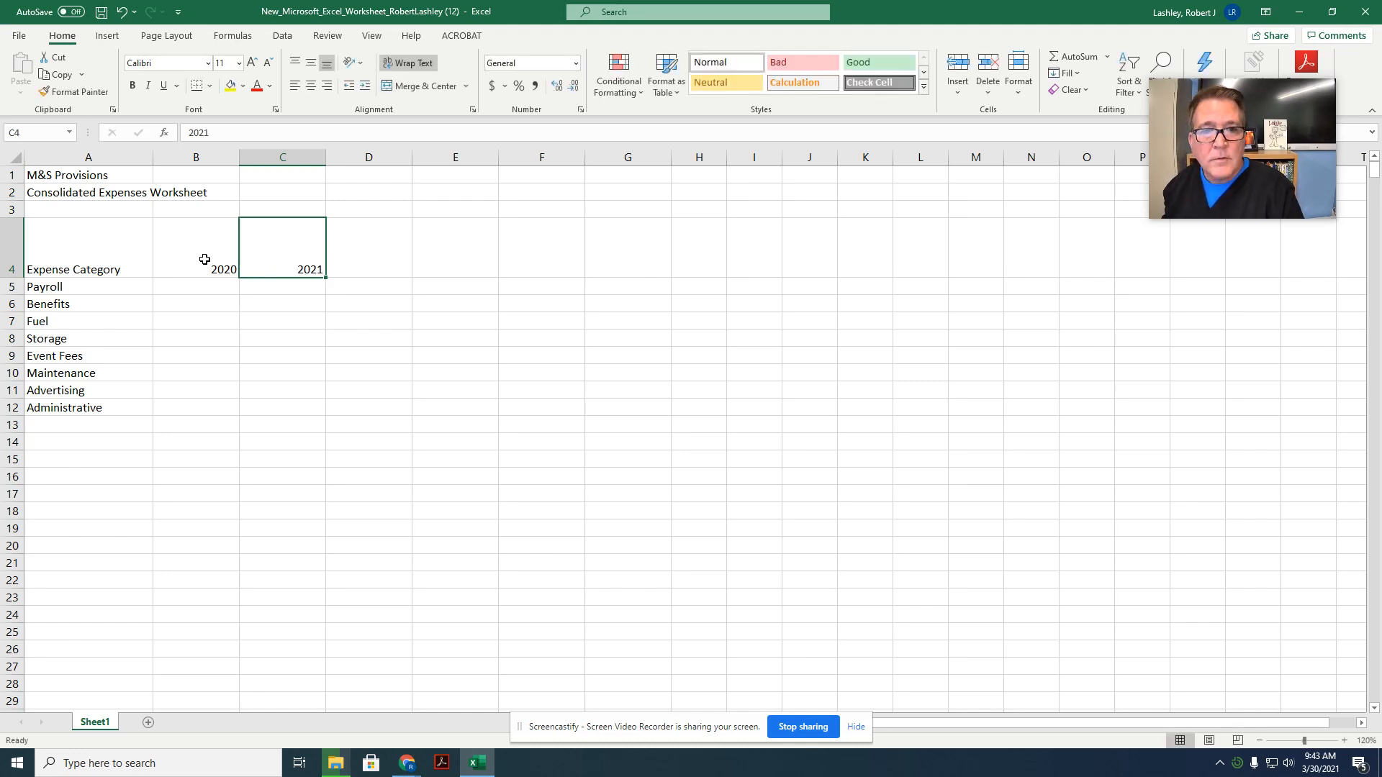
{"action": "key", "text": "Delete"}
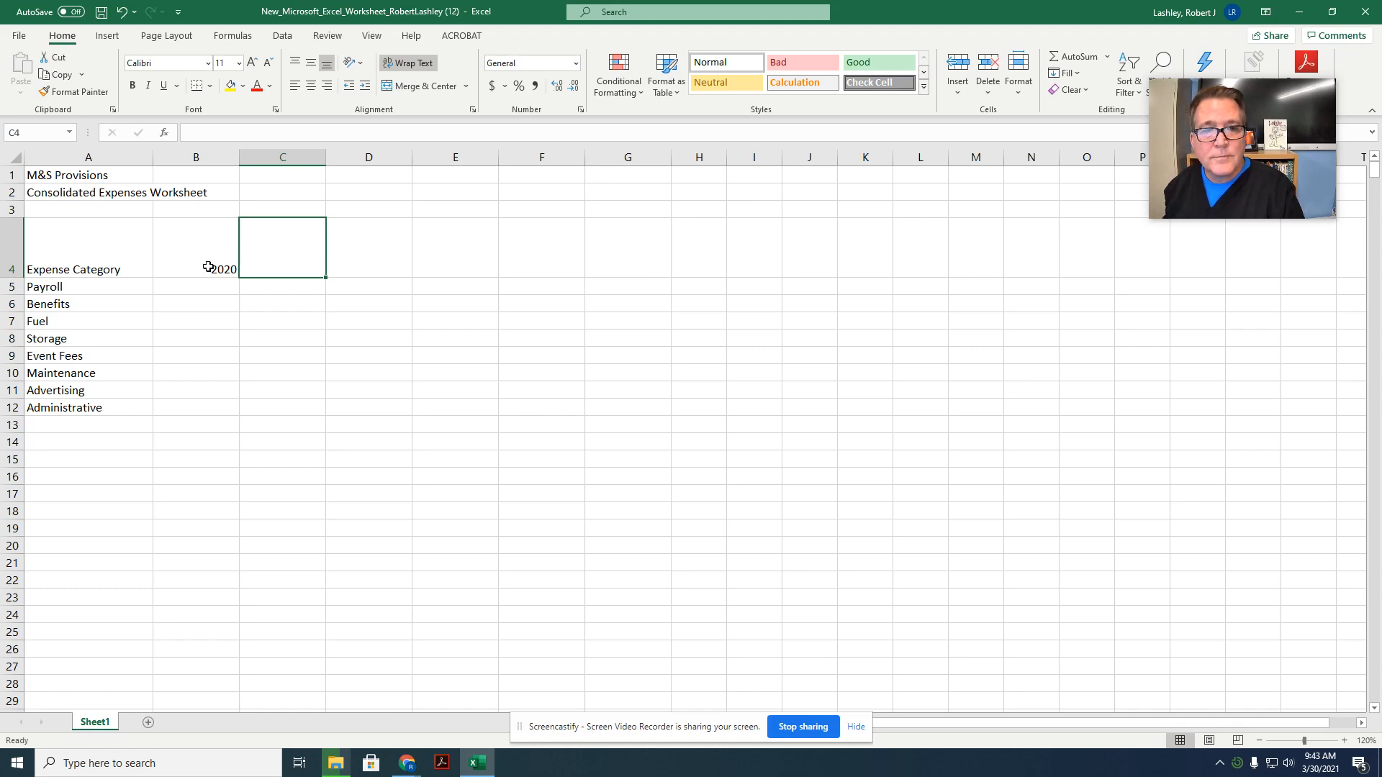
Step: Enter the heading "2021 Projected % Change" in cell C4, with 2021, Projected and % Change on separate lines
{"action": "type", "text": "2021"}
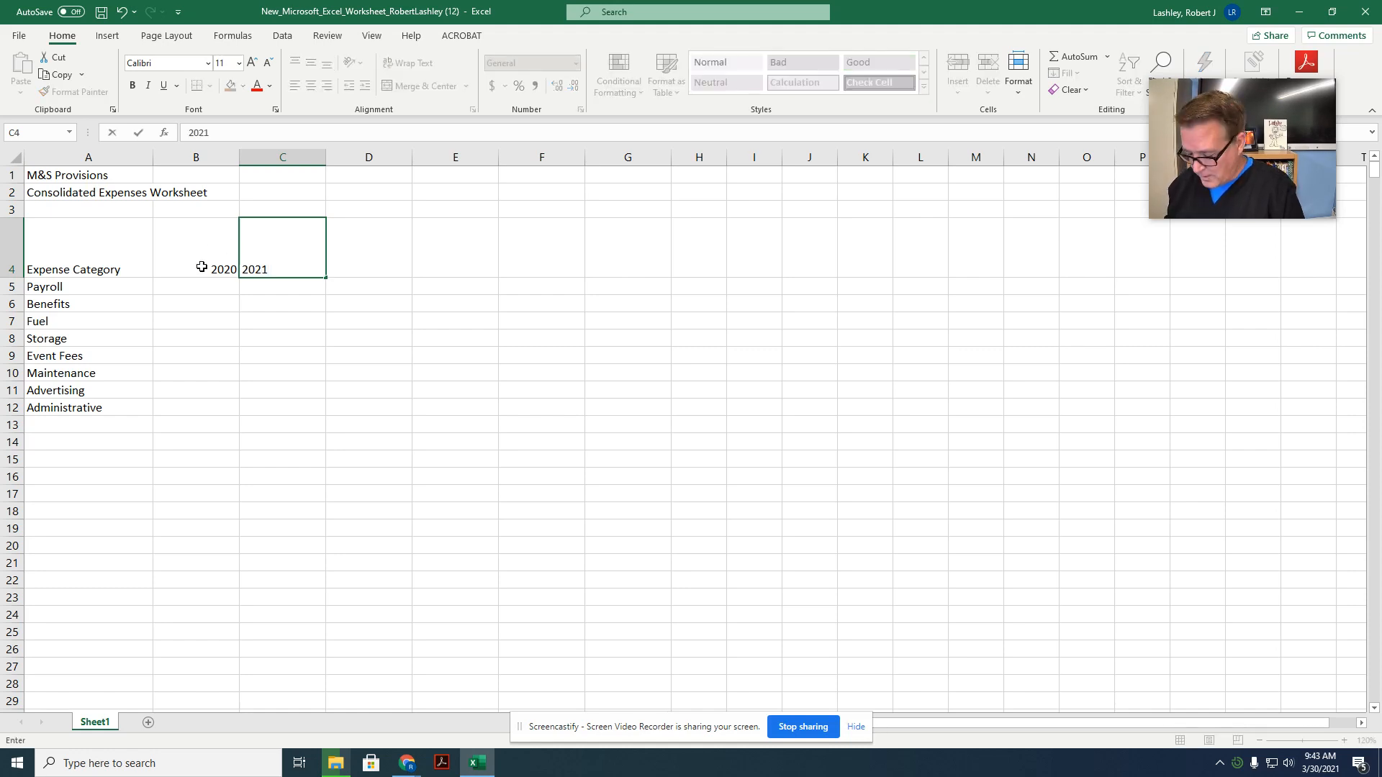
{"action": "key", "text": "alt+Return"}
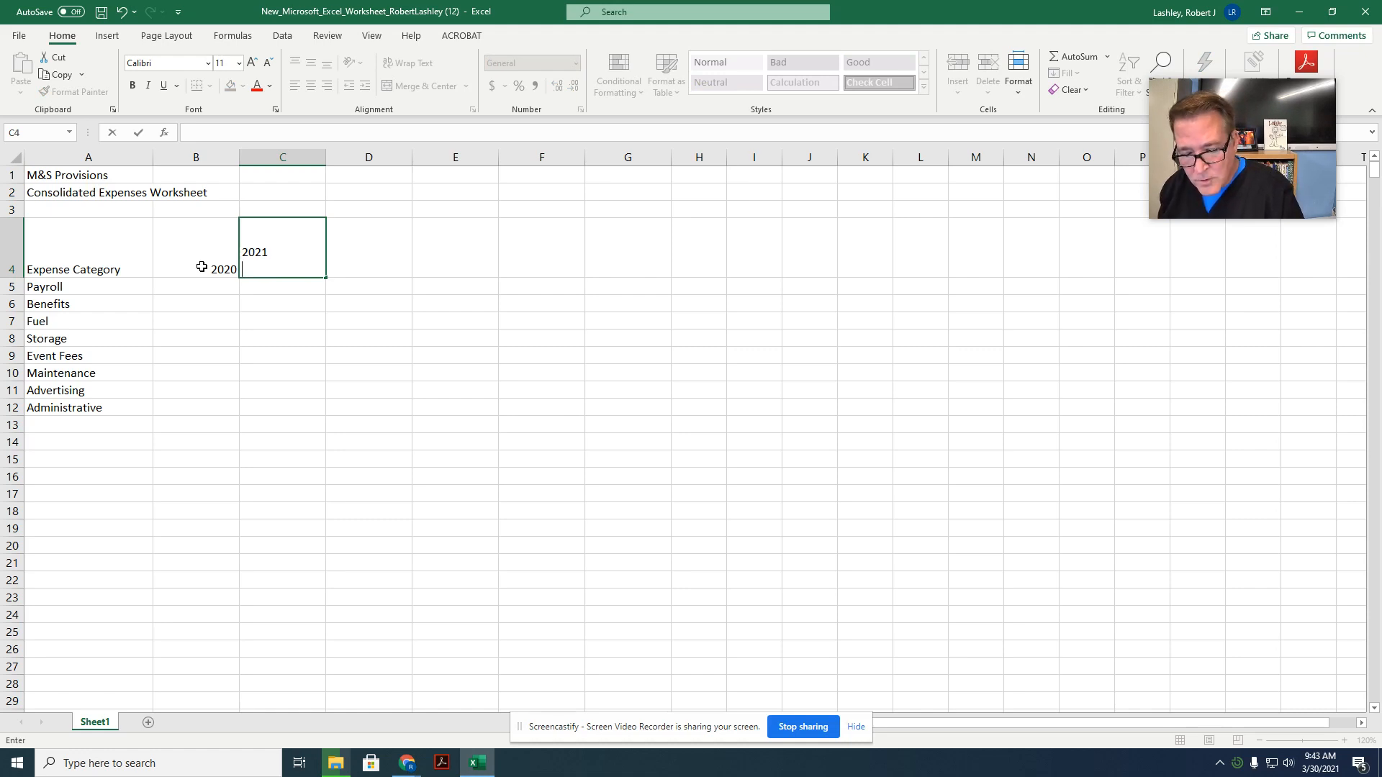
{"action": "type", "text": "p"}
{"action": "key", "text": "BackSpace"}
{"action": "type", "text": "P"}
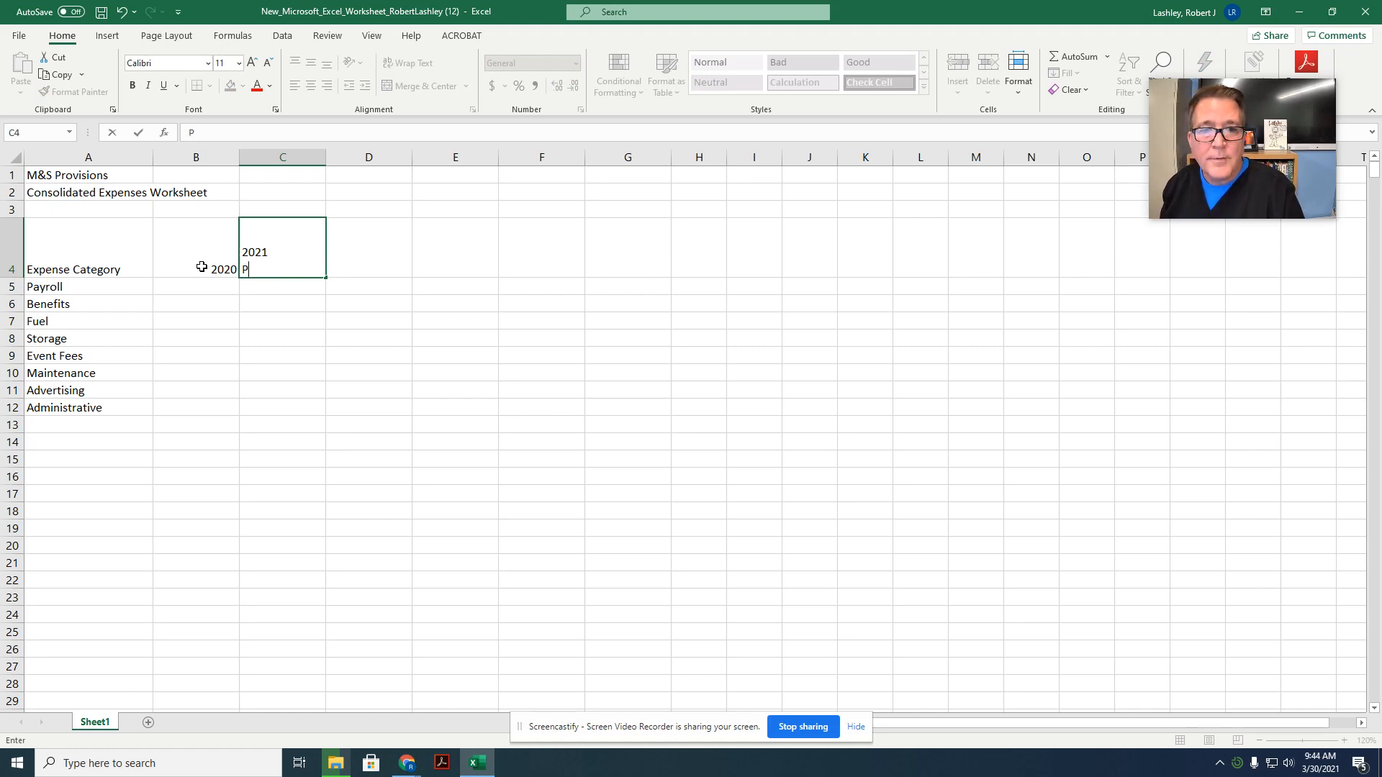
{"action": "type", "text": "rojected"}
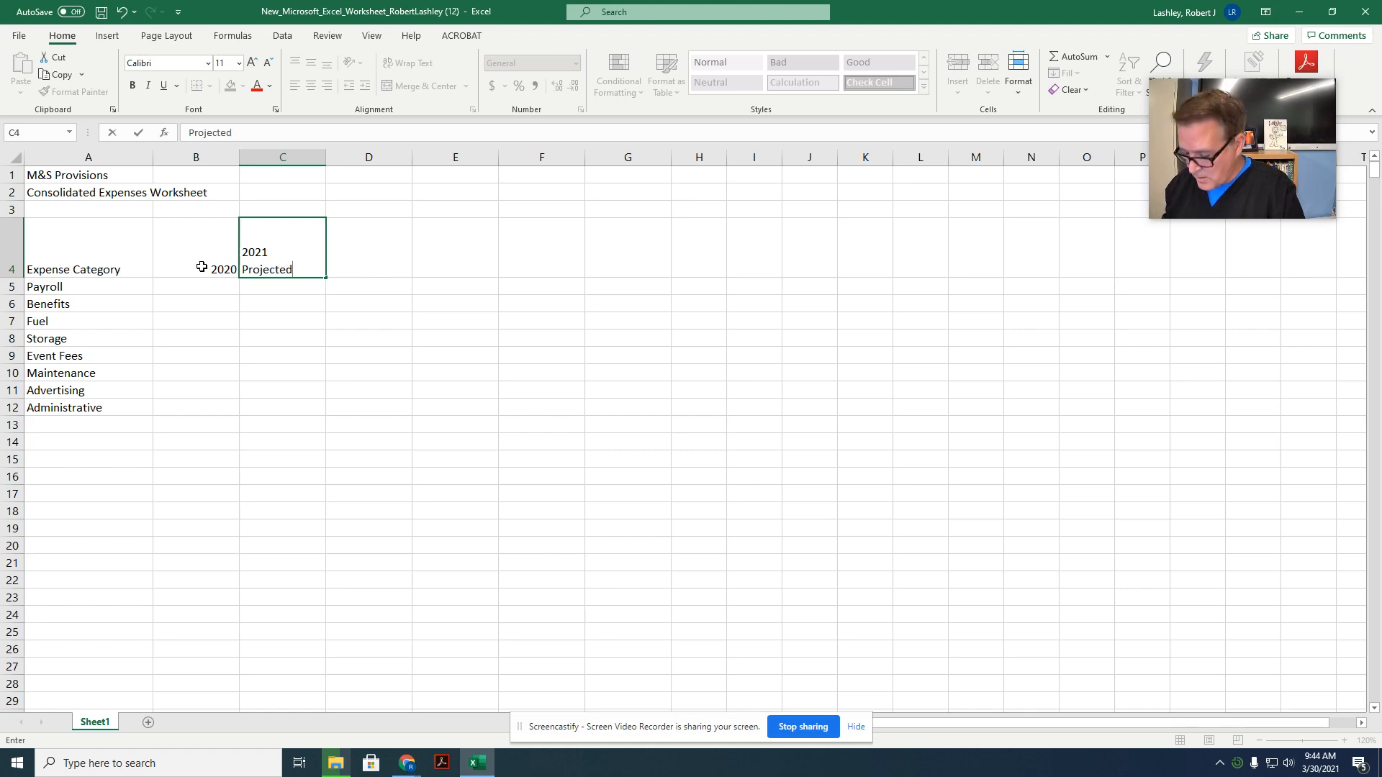
{"action": "key", "text": "alt+Return"}
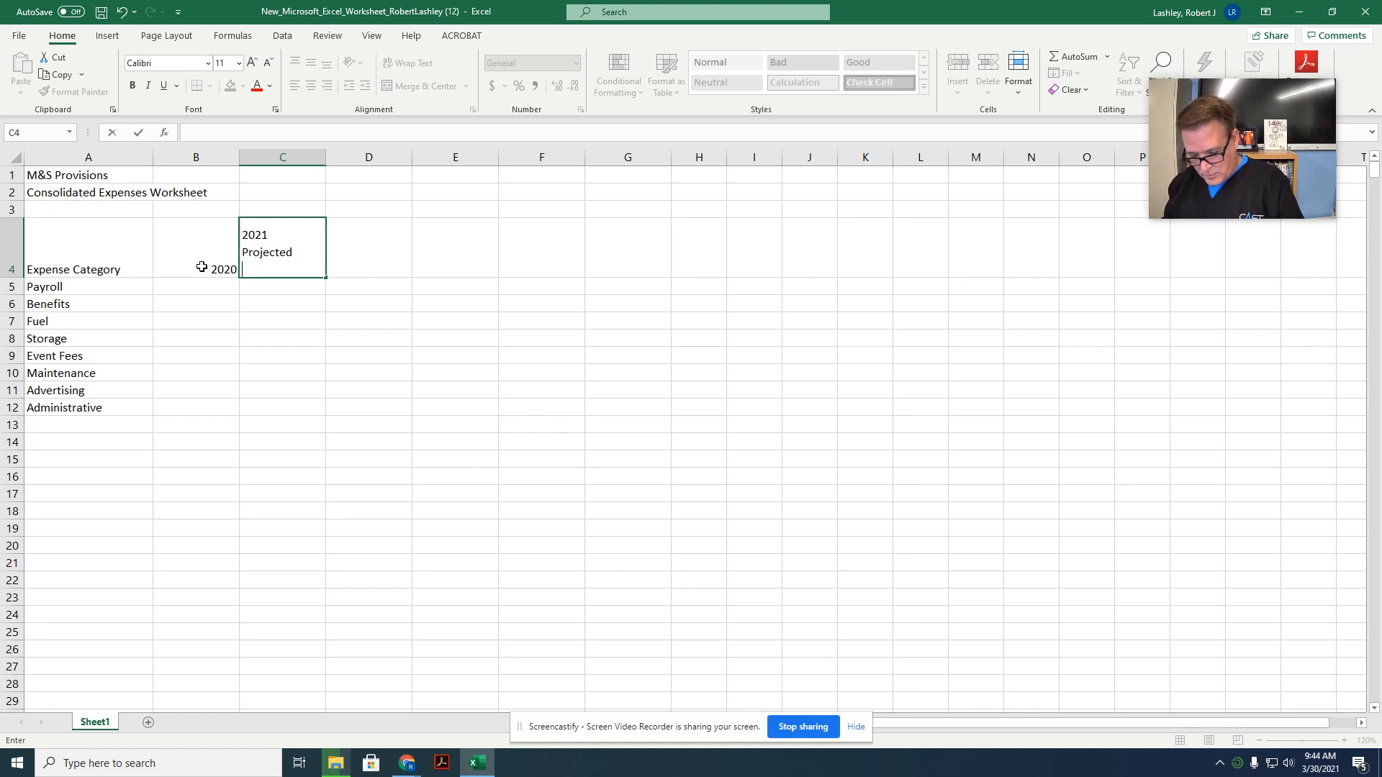
{"action": "type", "text": "% Change"}
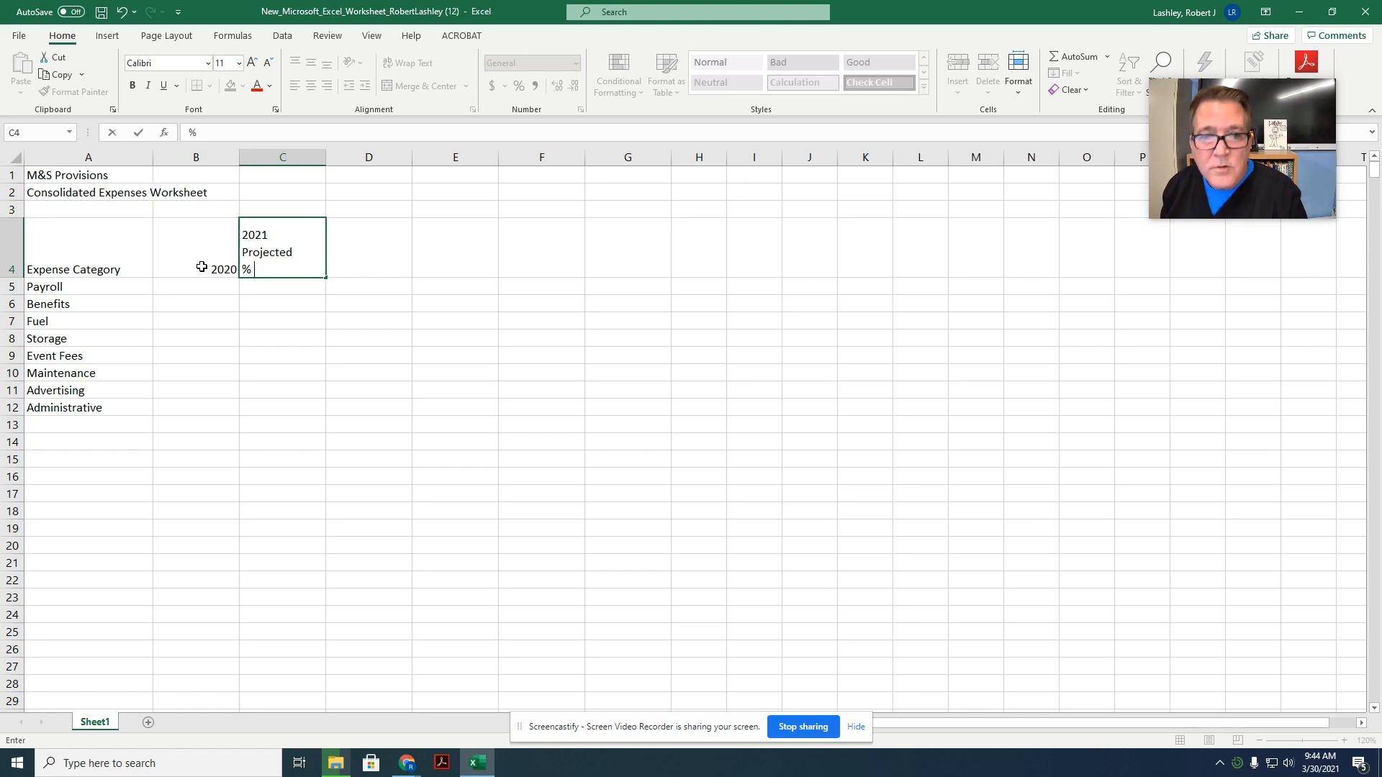
{"action": "key", "text": "Tab"}
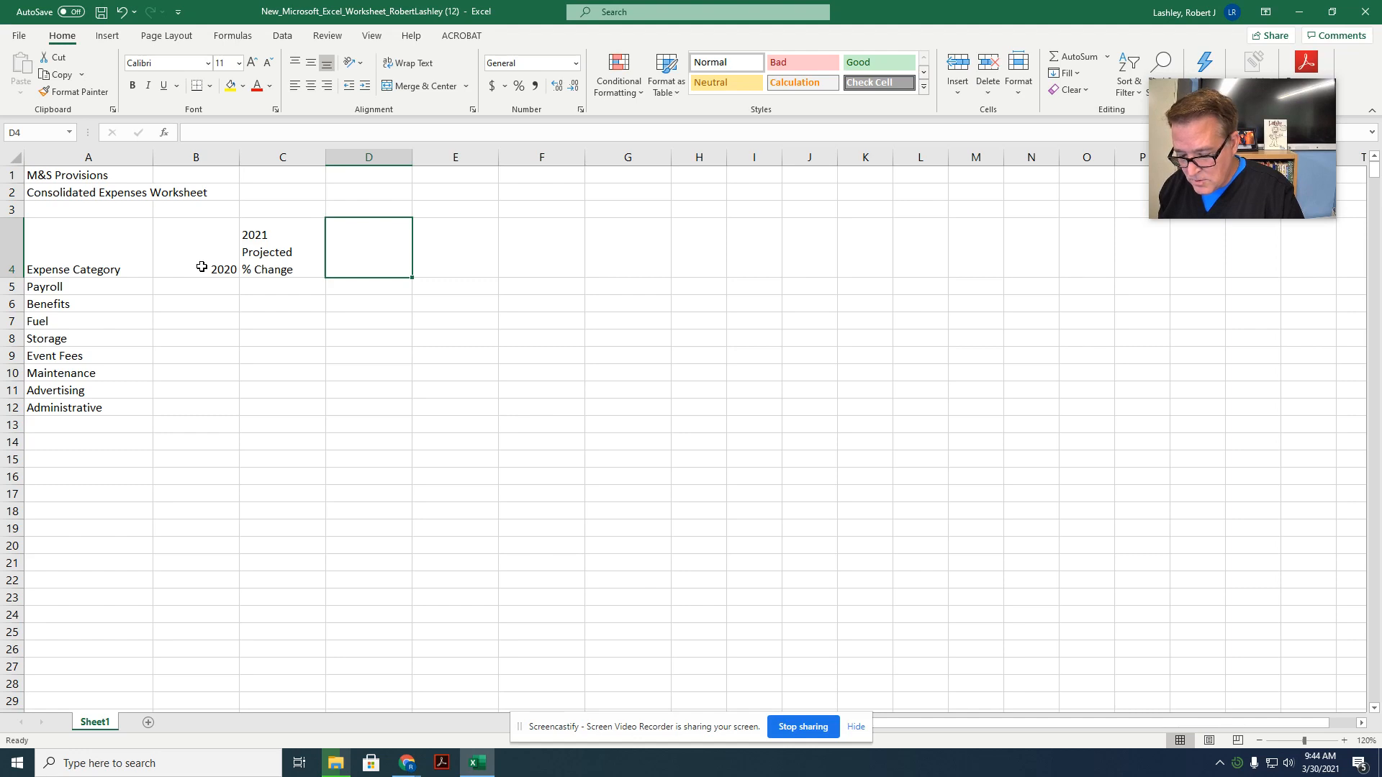
Step: Enter the column heading 2021 in cell D4
{"action": "type", "text": "2"}
{"action": "key", "text": "BackSpace"}
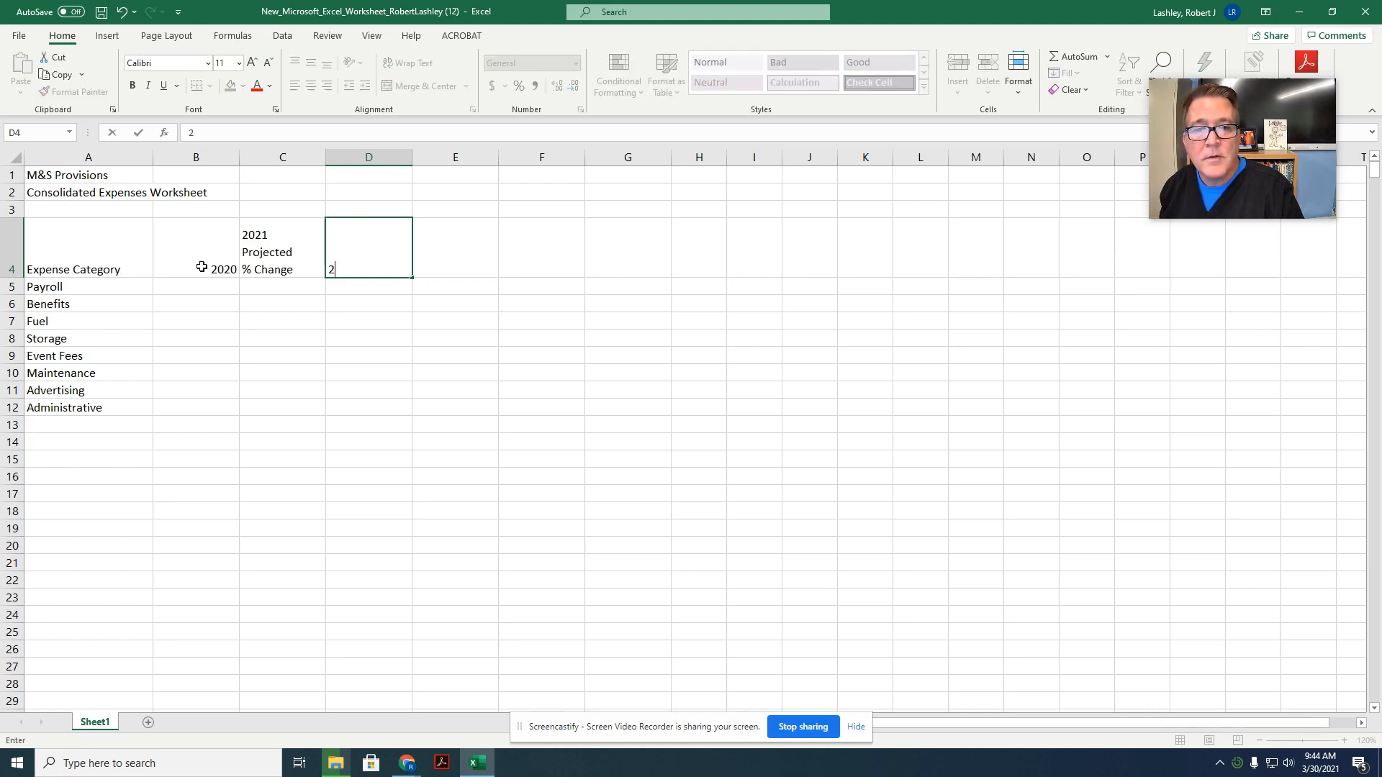
{"action": "type", "text": "021"}
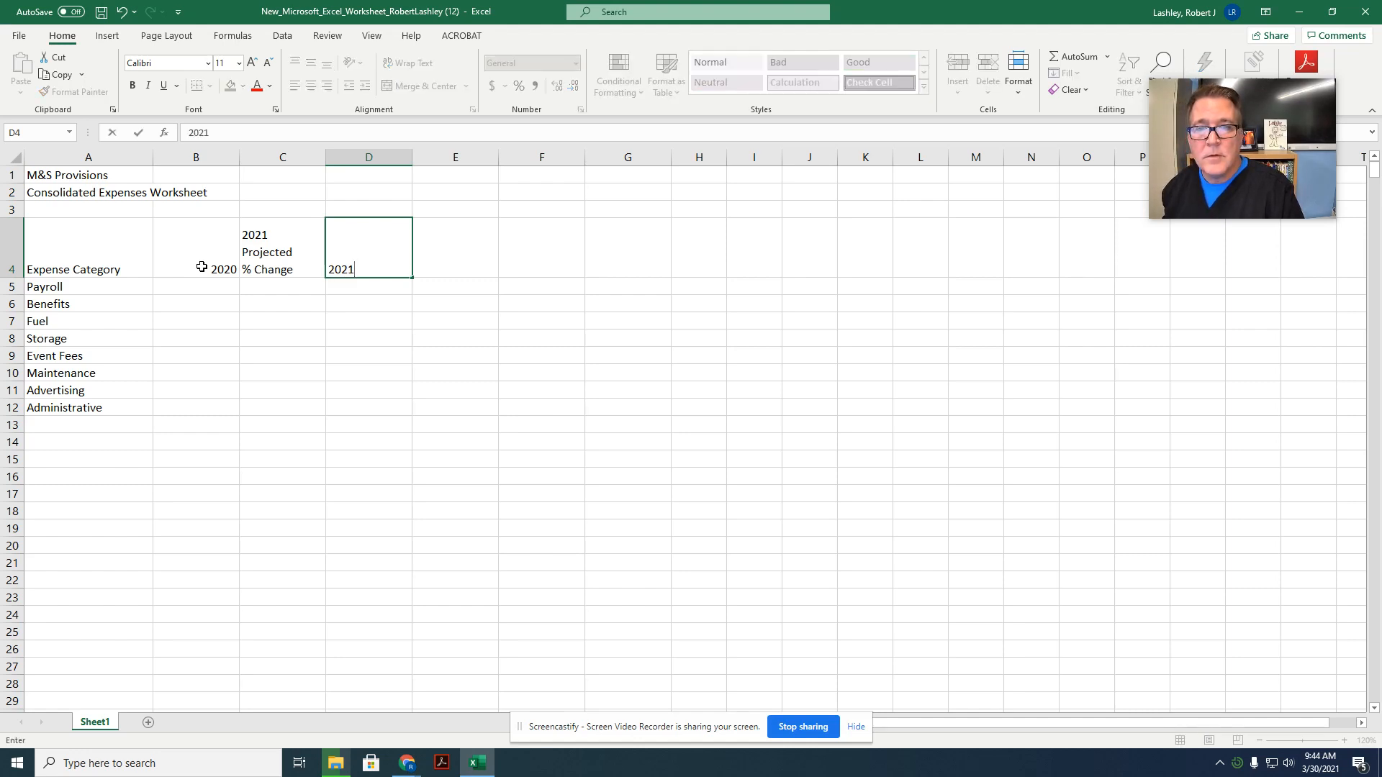
{"action": "key", "text": "Tab"}
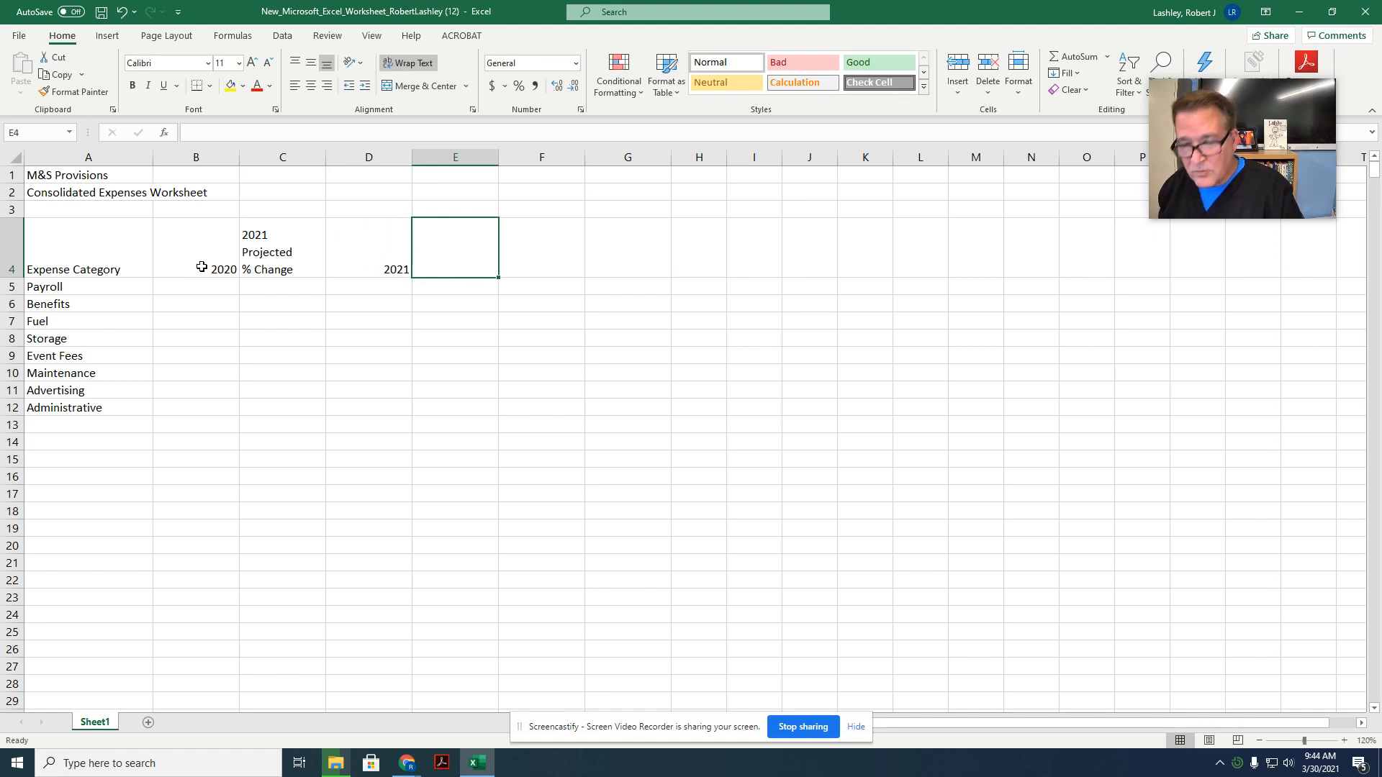
Step: Enter the heading "2022 Projected % Change" in cell E4, with 2022, Projected and % Change on separate lines
{"action": "type", "text": "2"}
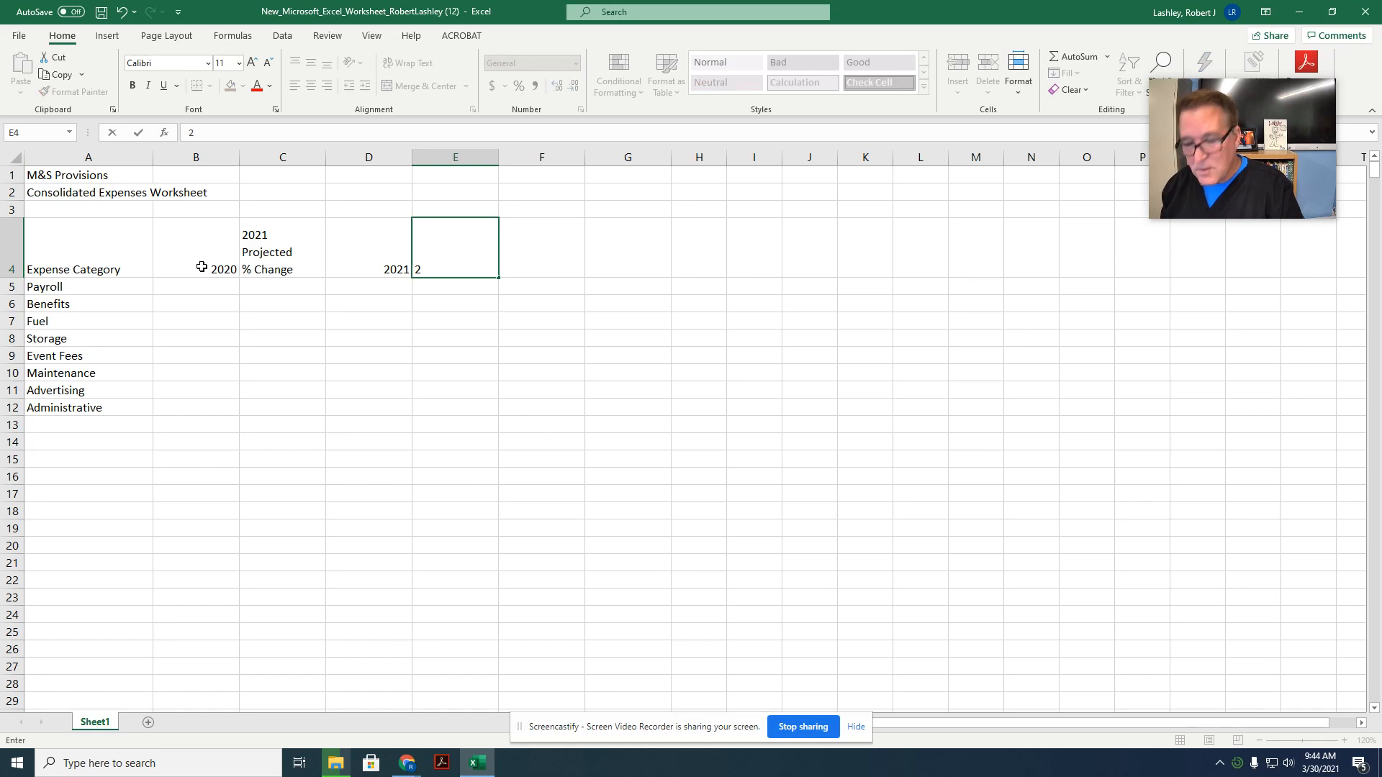
{"action": "type", "text": "022"}
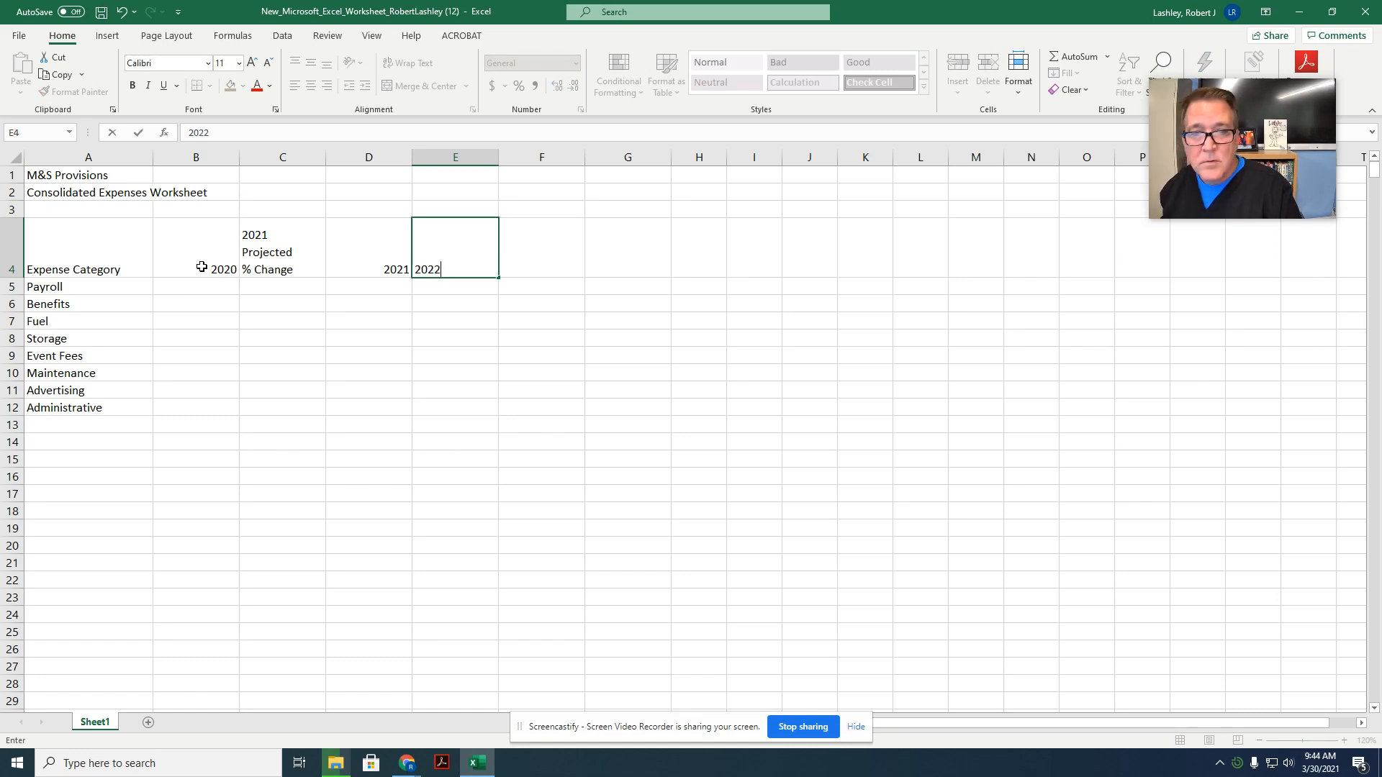
{"action": "key", "text": "alt+Return"}
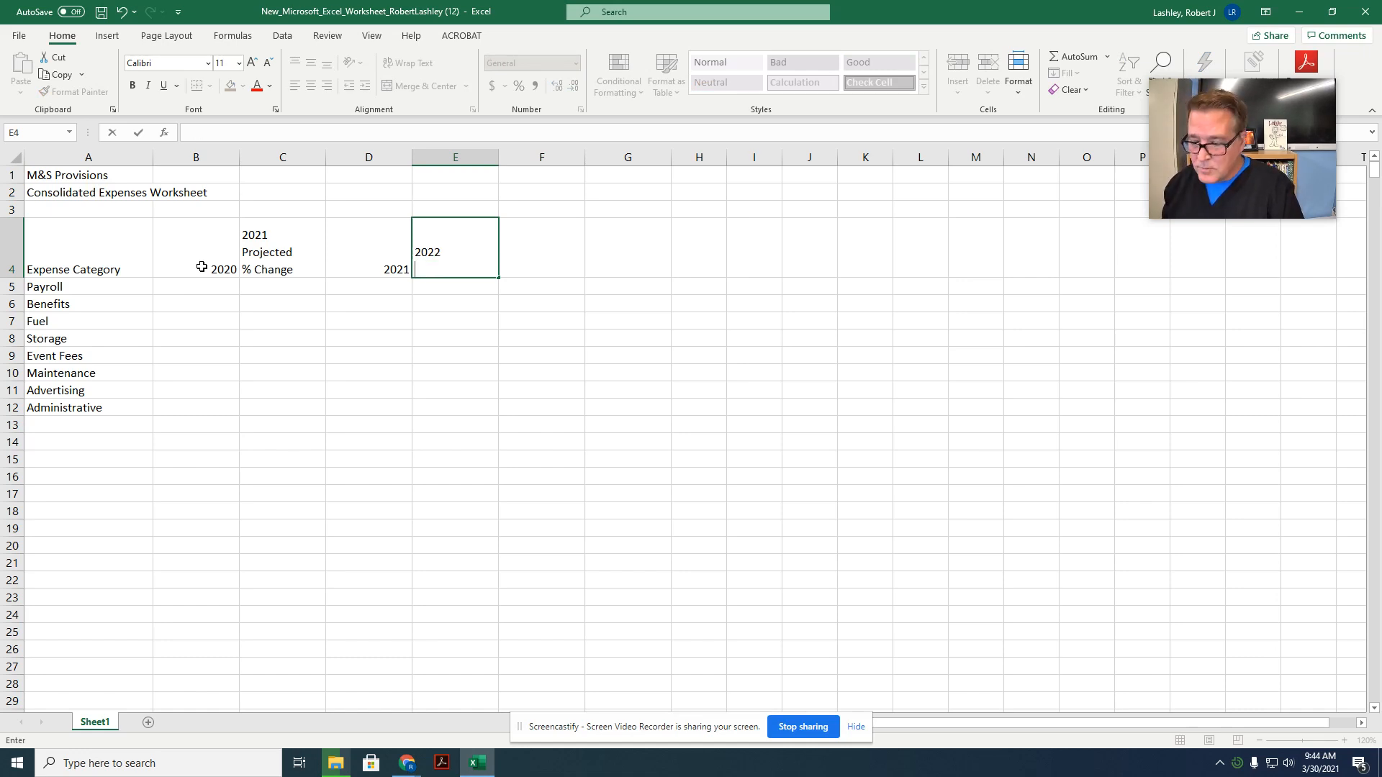
{"action": "type", "text": "Pro"}
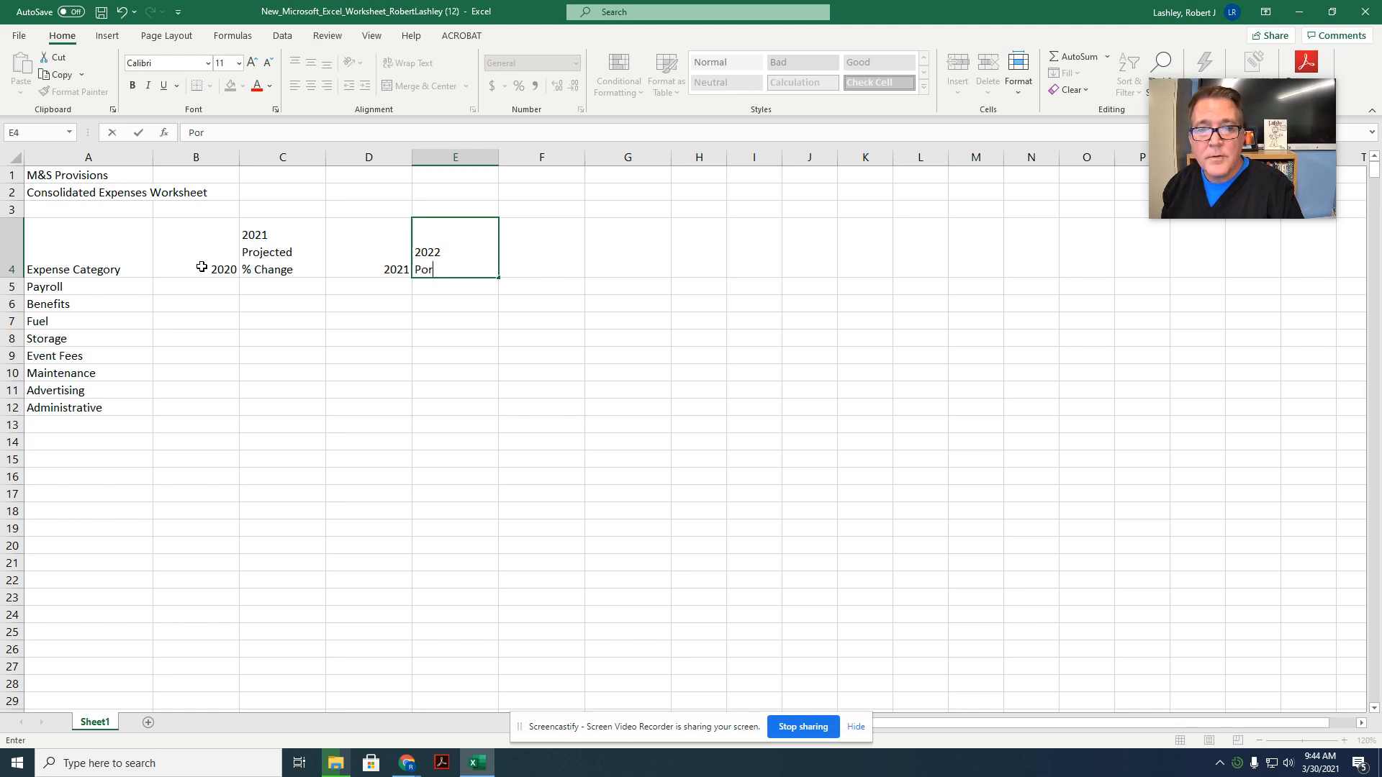
{"action": "key", "text": "BackSpace"}
{"action": "type", "text": "ojected"}
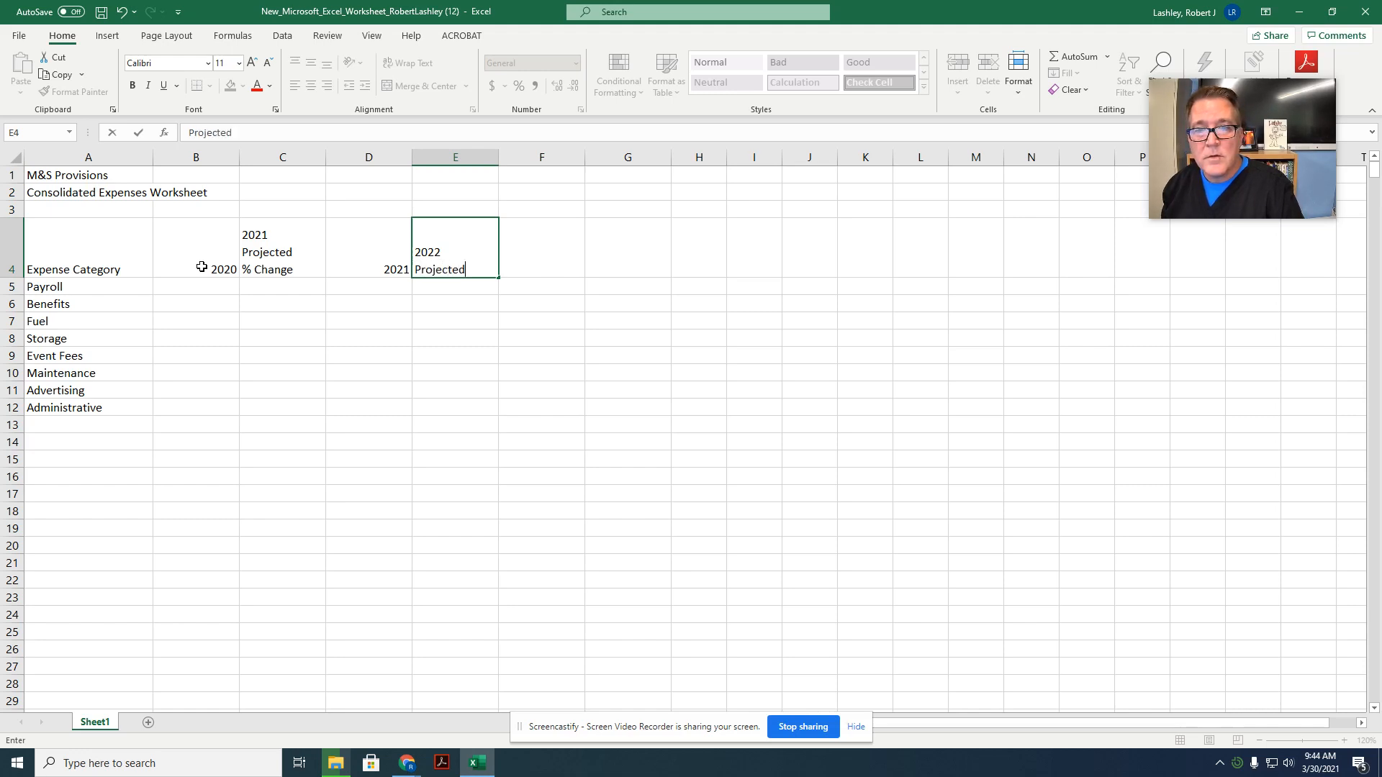
{"action": "key", "text": "alt+Return"}
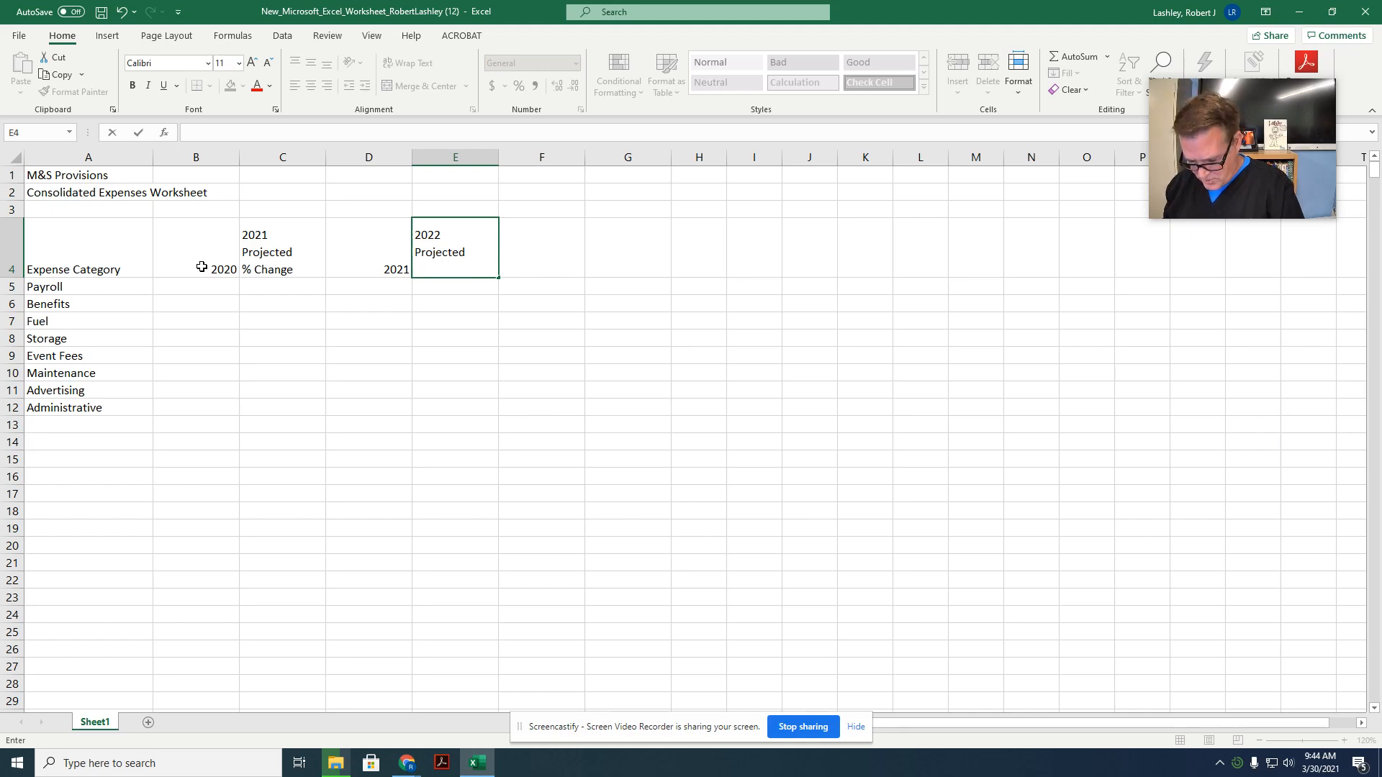
{"action": "type", "text": "% Change"}
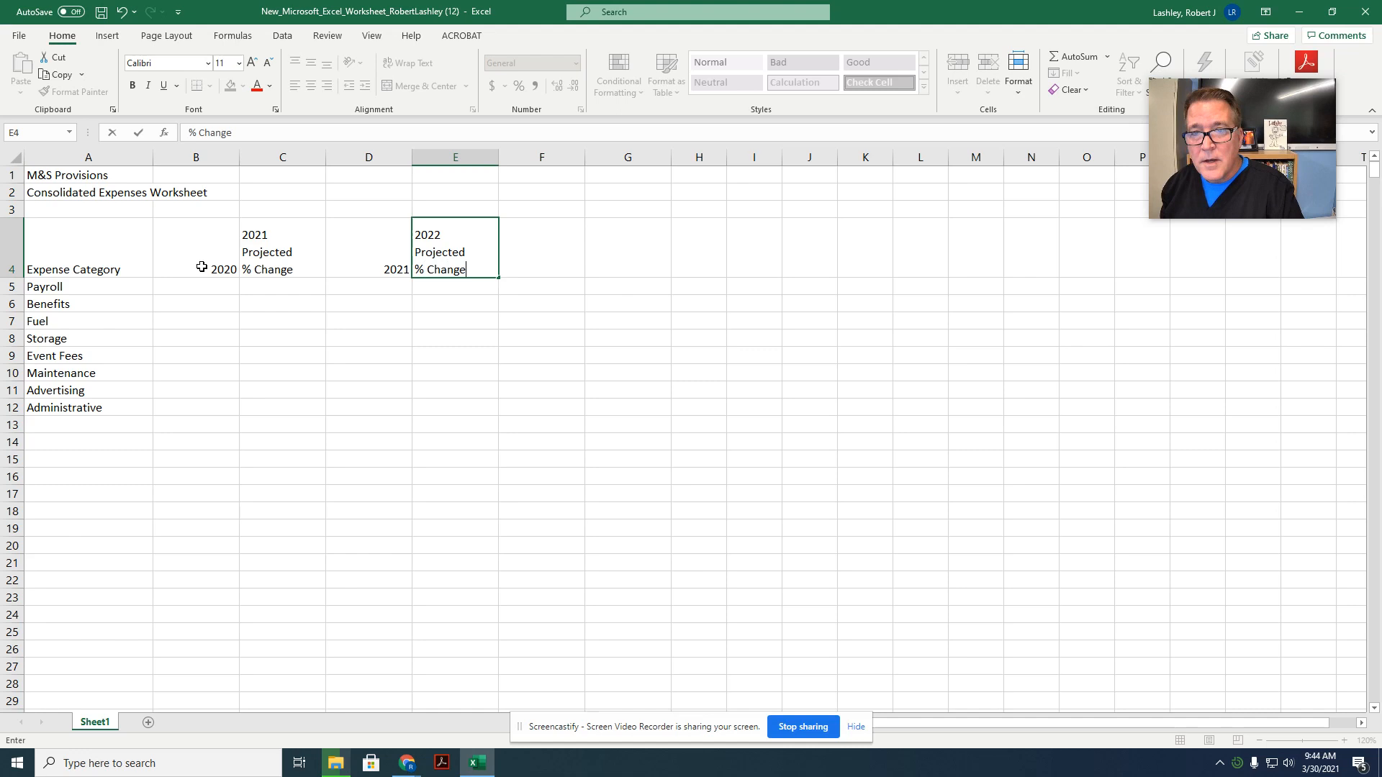
{"action": "key", "text": "Tab"}
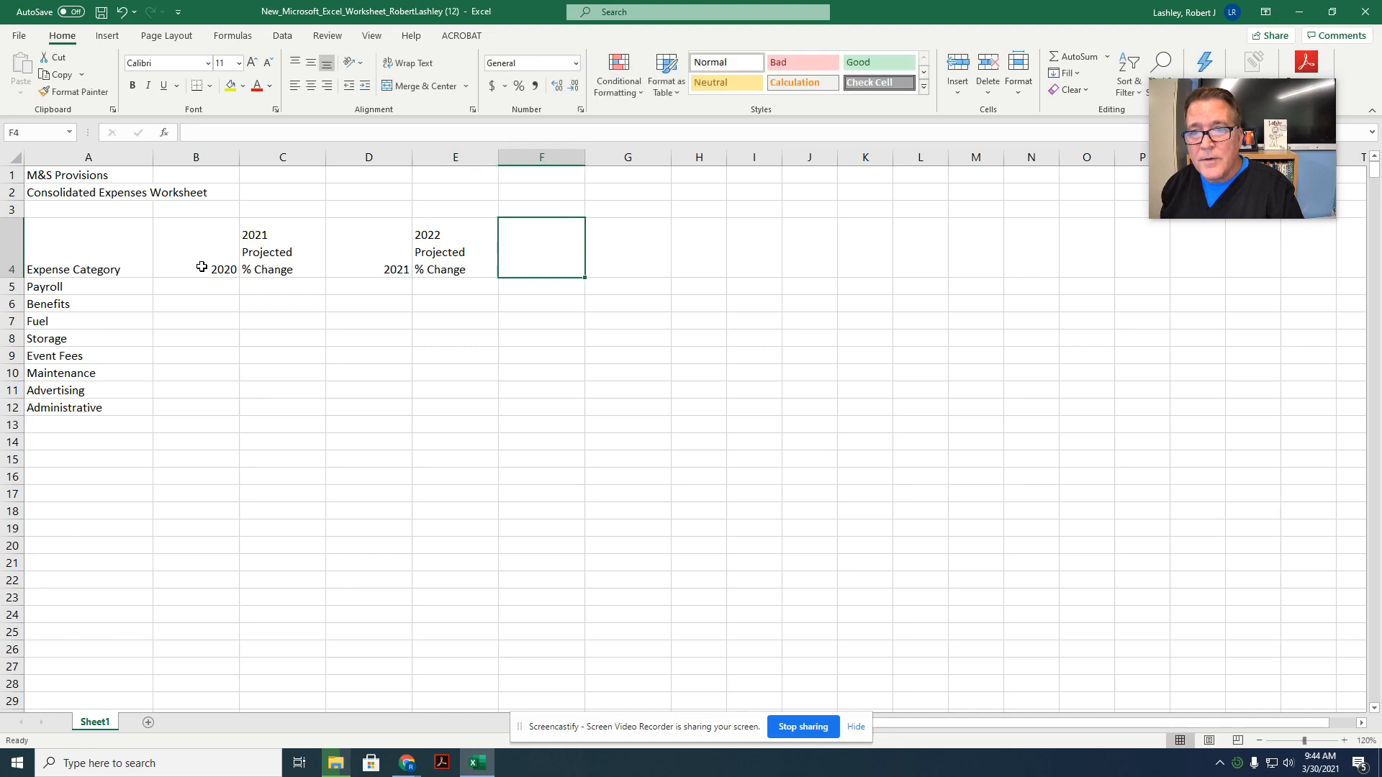
Step: Enter the headings 2022 in cell F4 and "Average % Changed" in cell G4, with Average and % Changed on separate lines
{"action": "type", "text": "2022"}
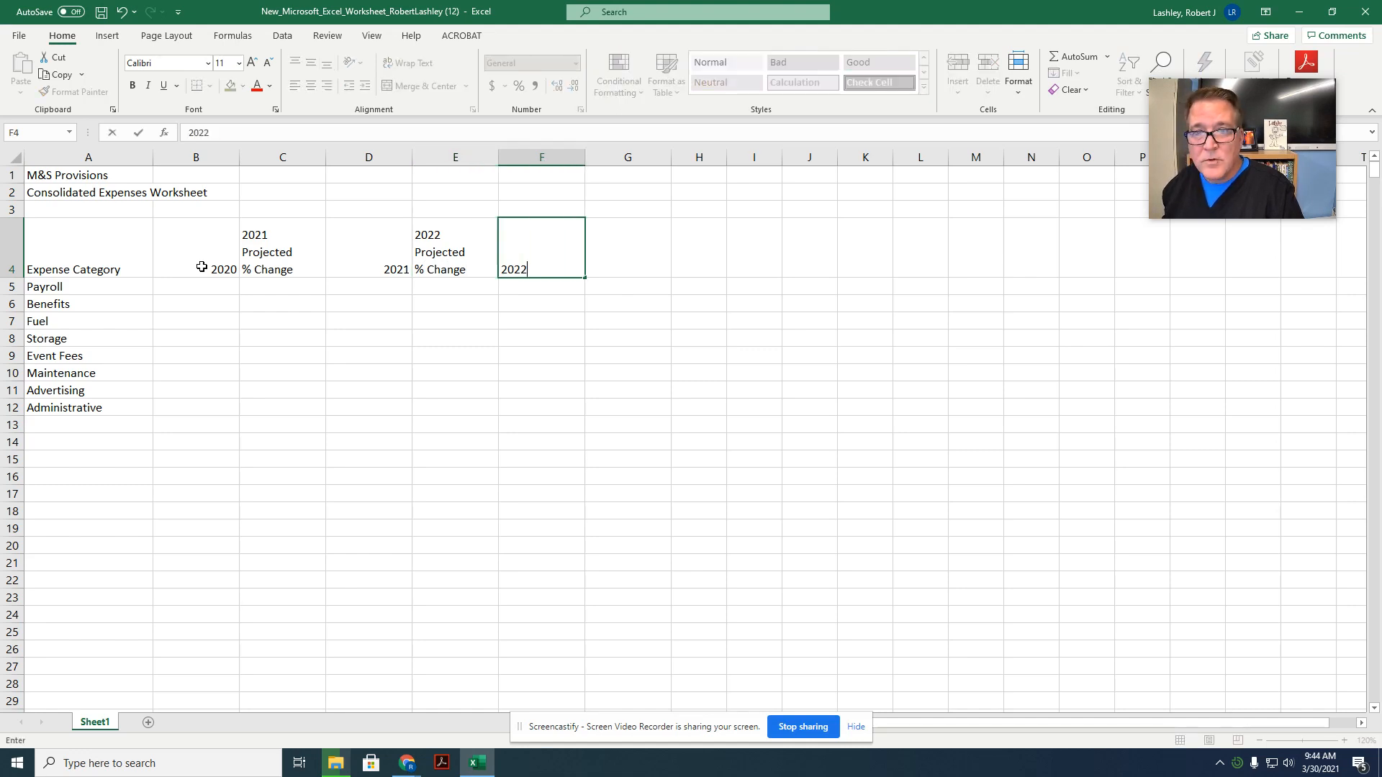
{"action": "key", "text": "Tab"}
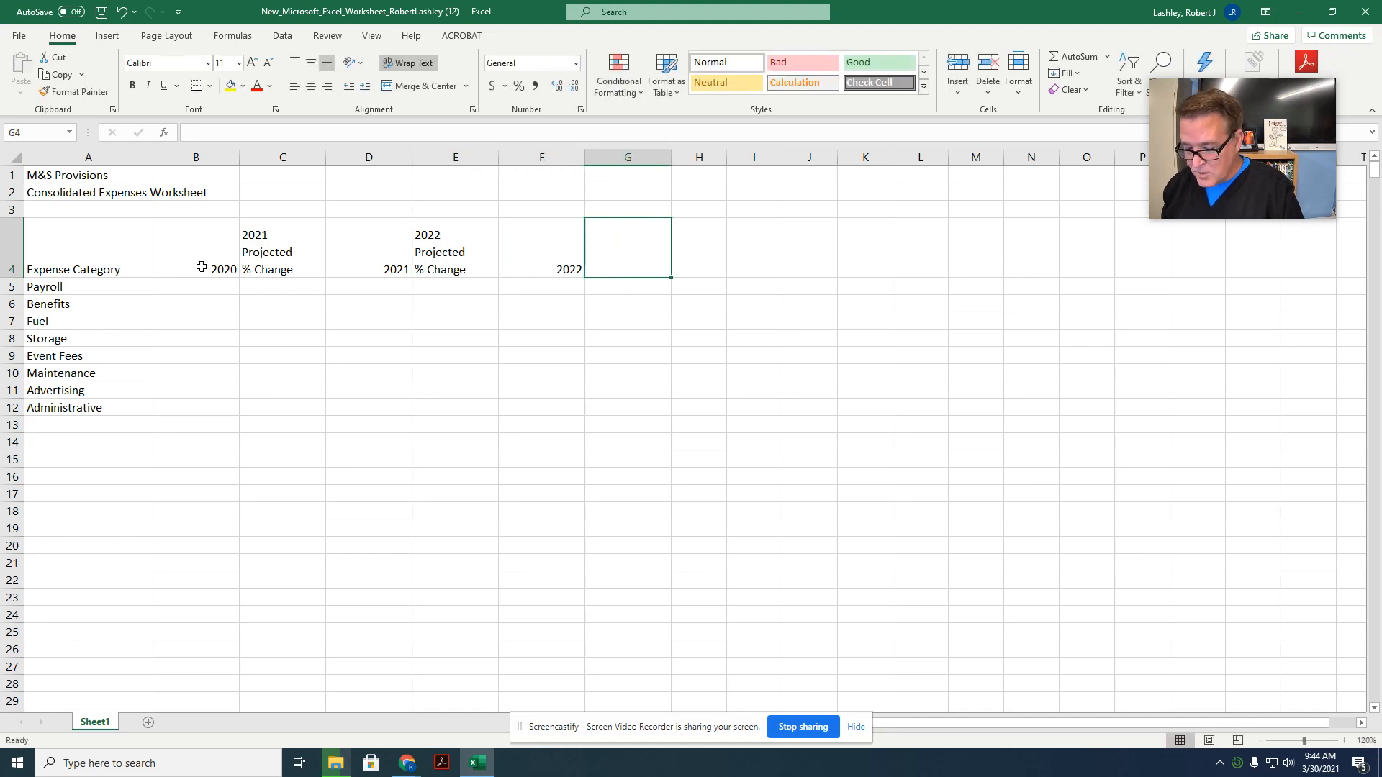
{"action": "type", "text": "Average"}
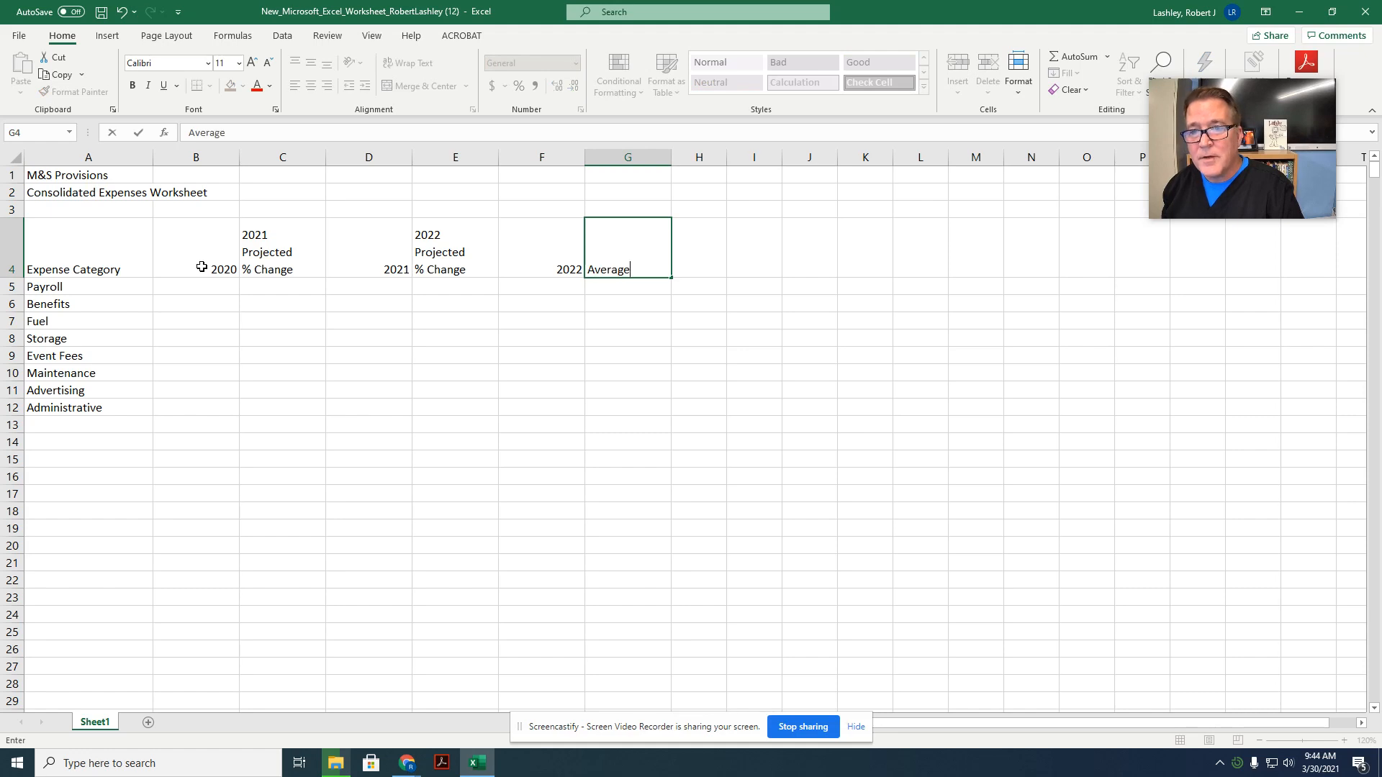
{"action": "key", "text": "alt+Return"}
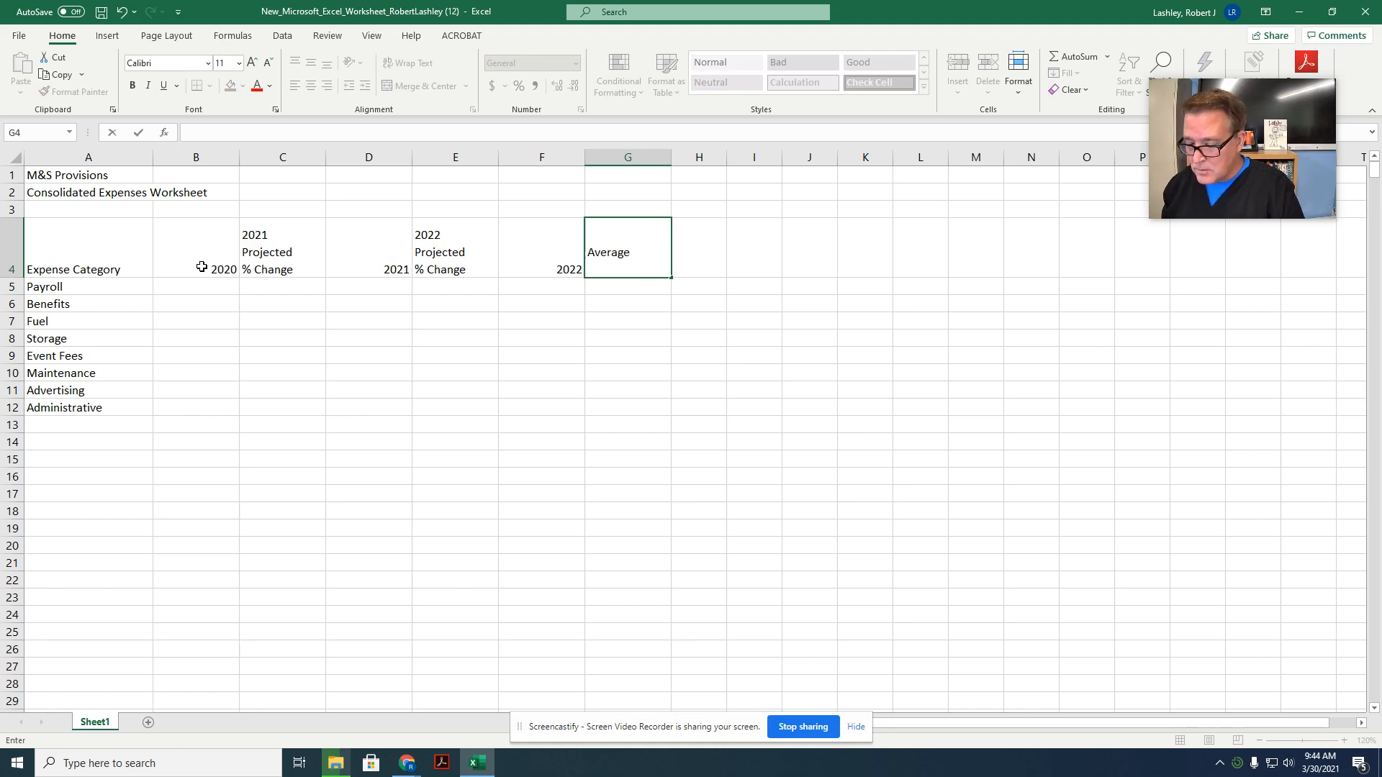
{"action": "type", "text": "%"}
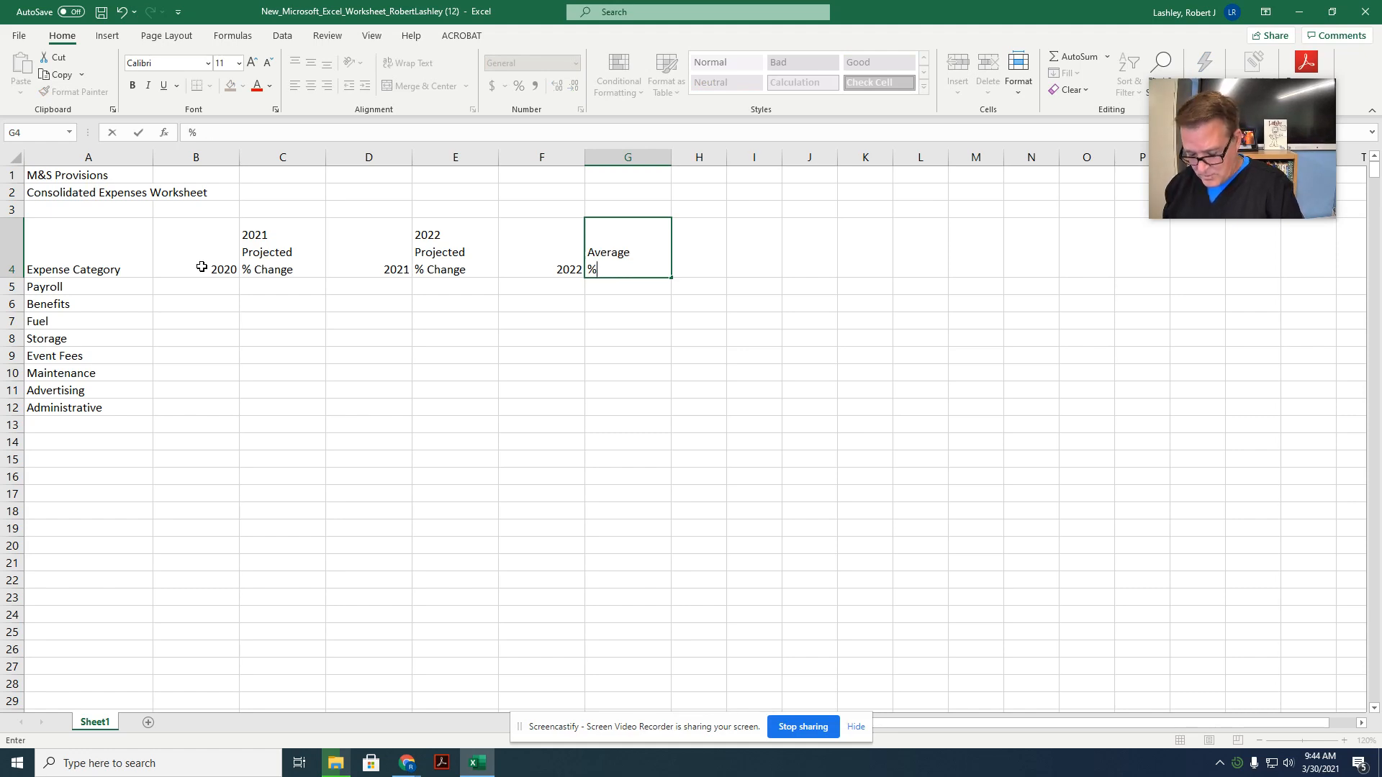
{"action": "type", "text": " Changed"}
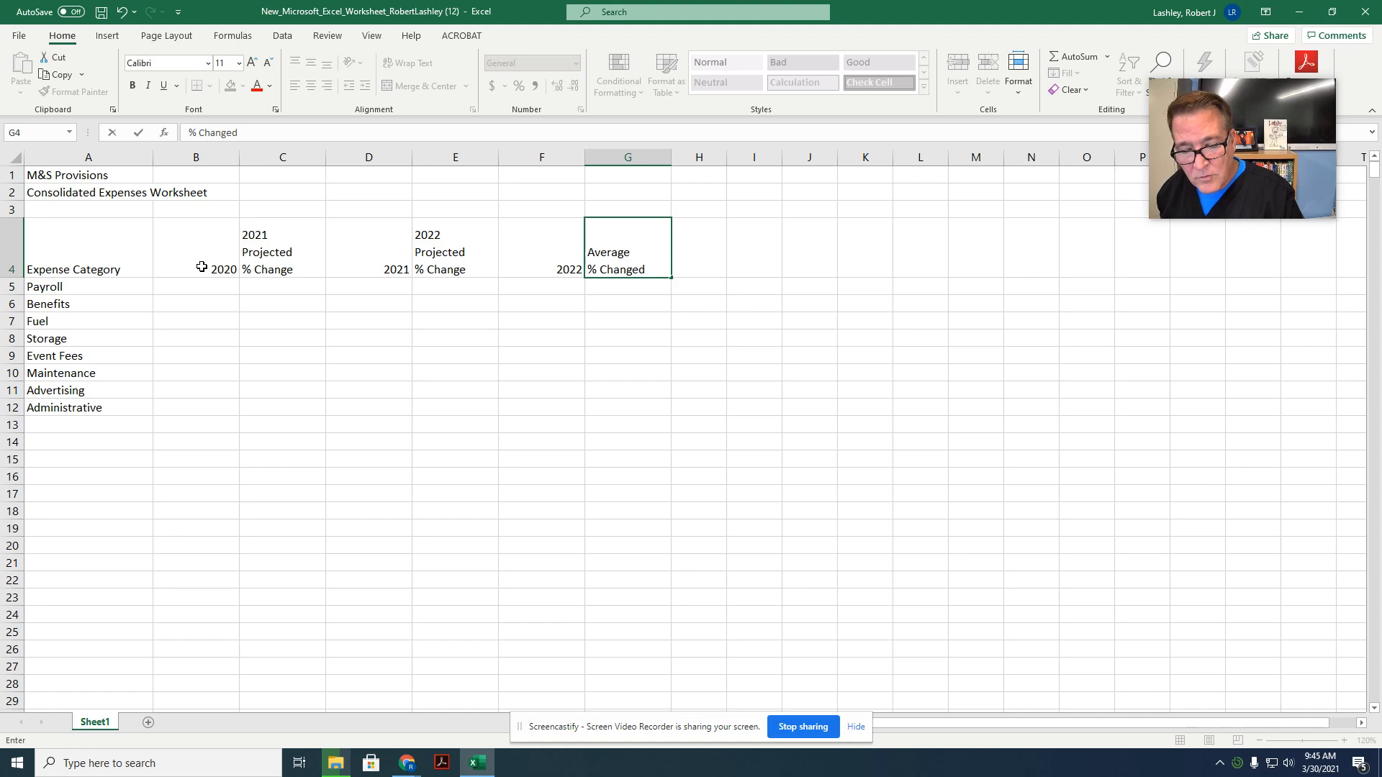
{"action": "key", "text": "Return"}
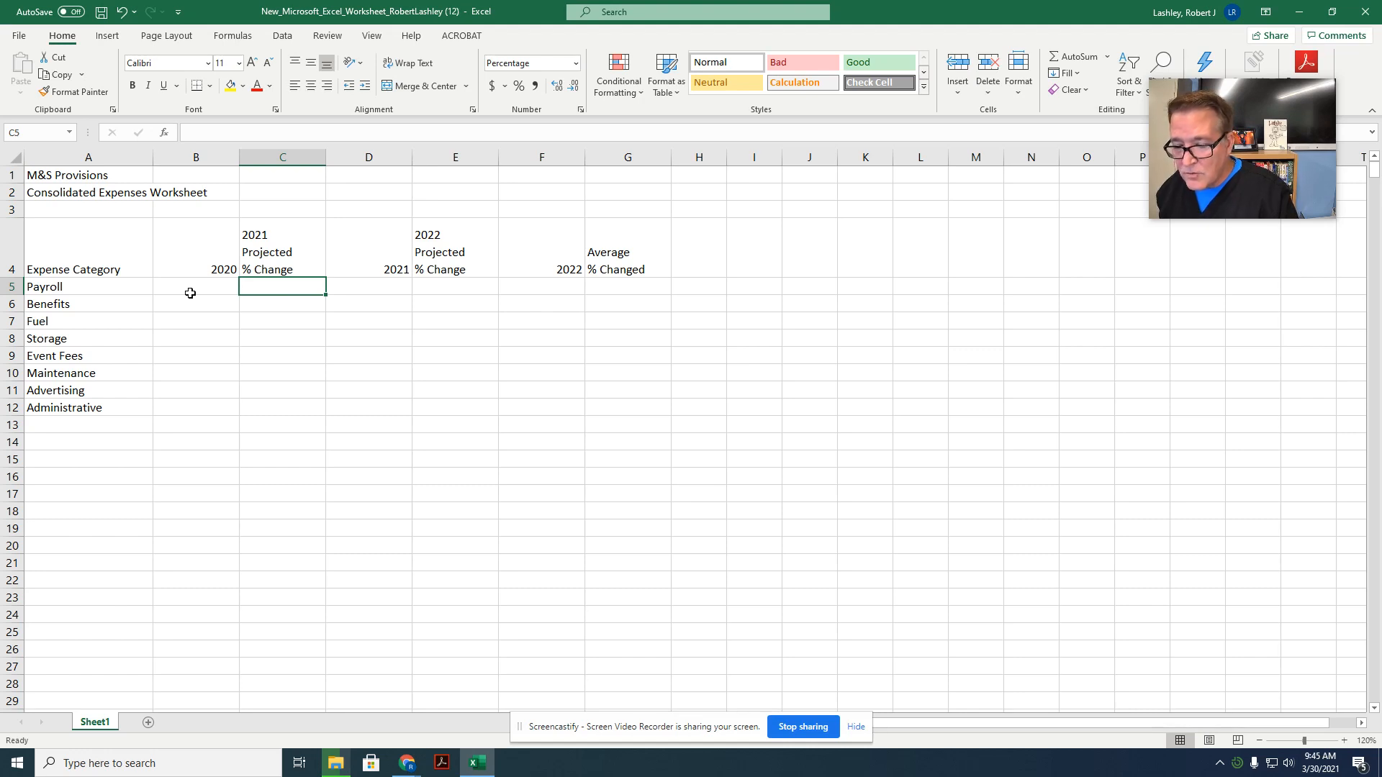
Step: Enter 1 in cell B5 and fill the 2020 column down to B12 as a series from 1 to 8
{"action": "left_click", "coordinate": [190, 293]}
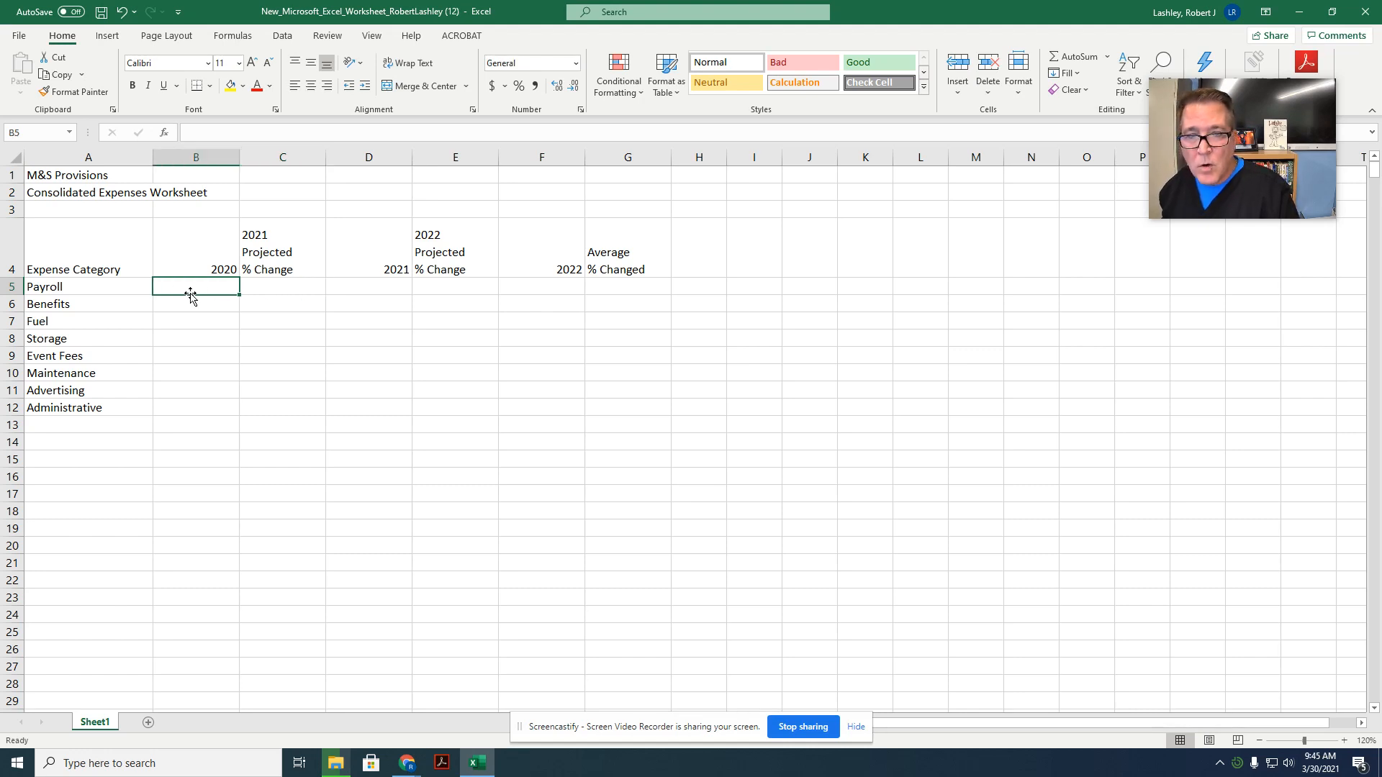
{"action": "type", "text": "1"}
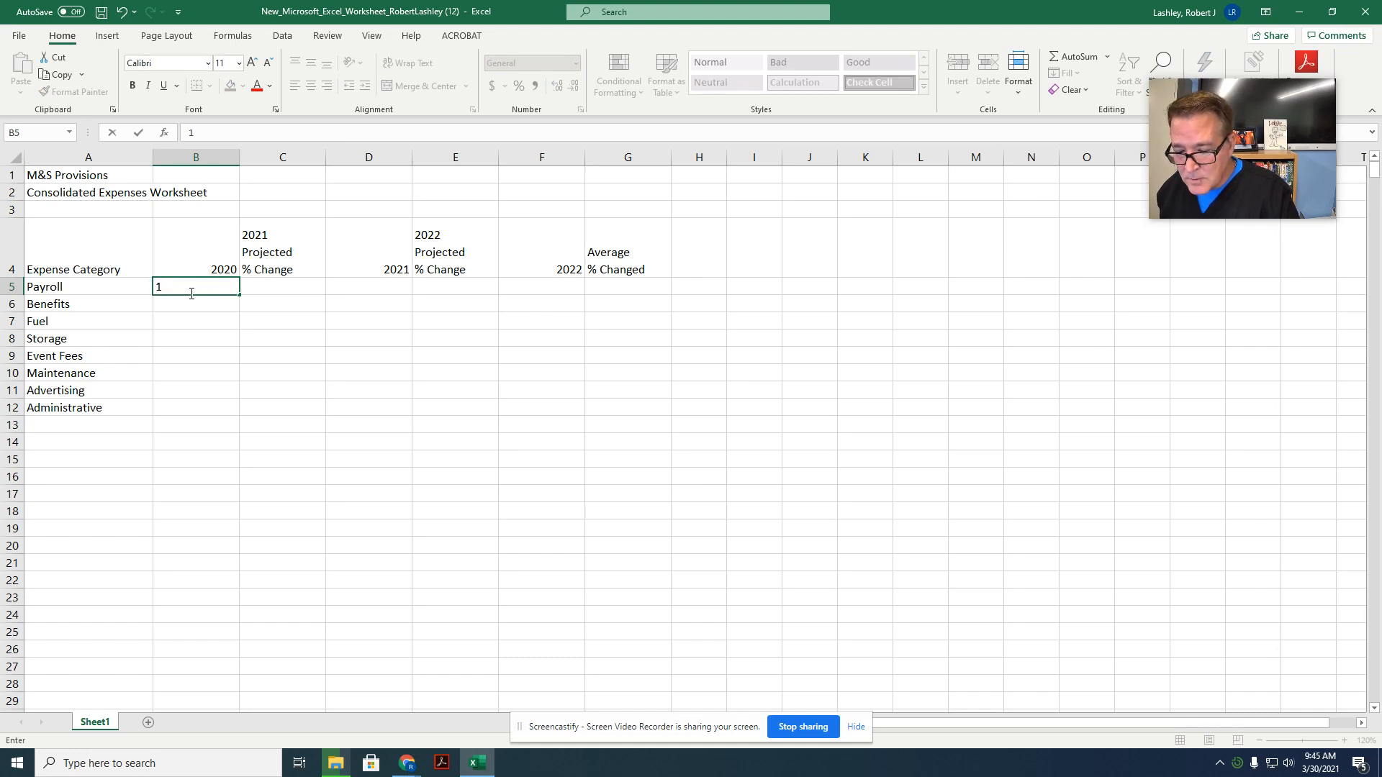
{"action": "key", "text": "Return"}
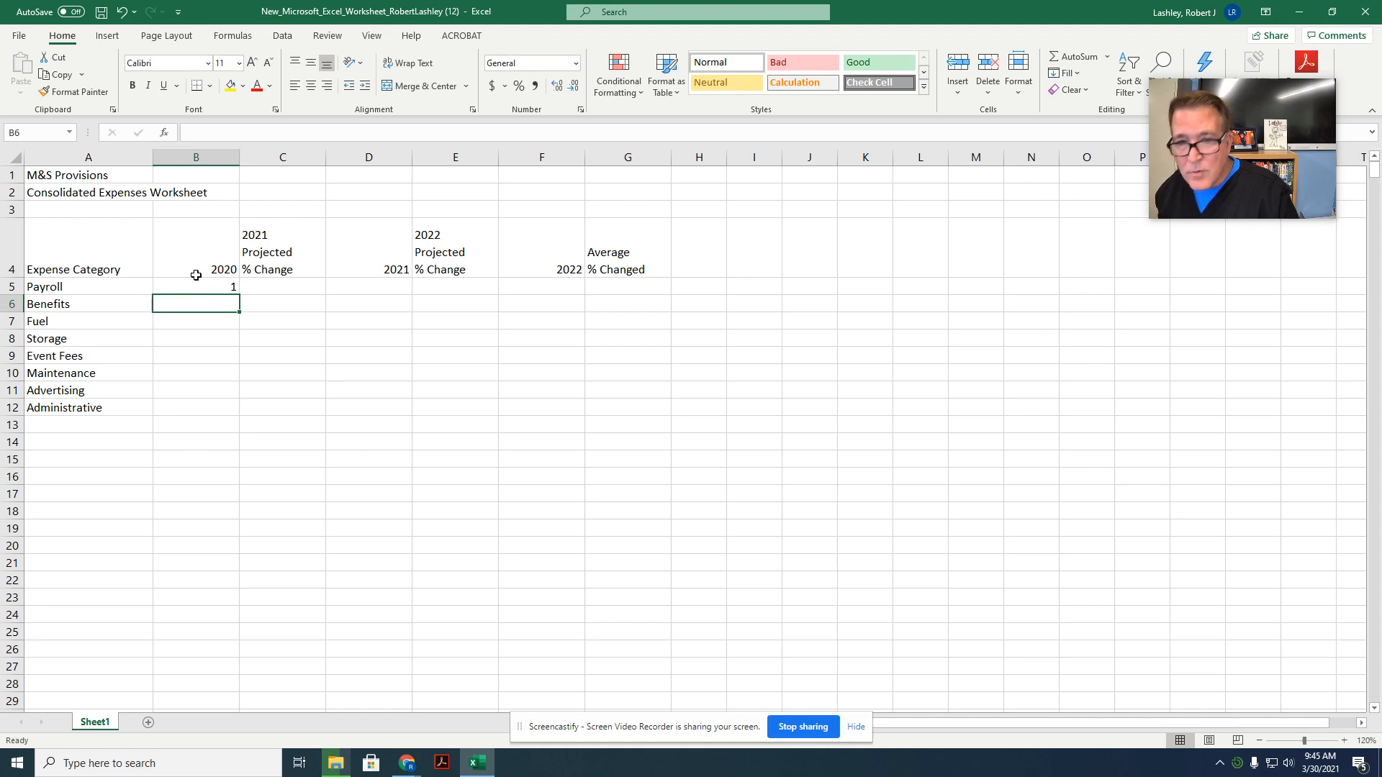
{"action": "left_click", "coordinate": [195, 285]}
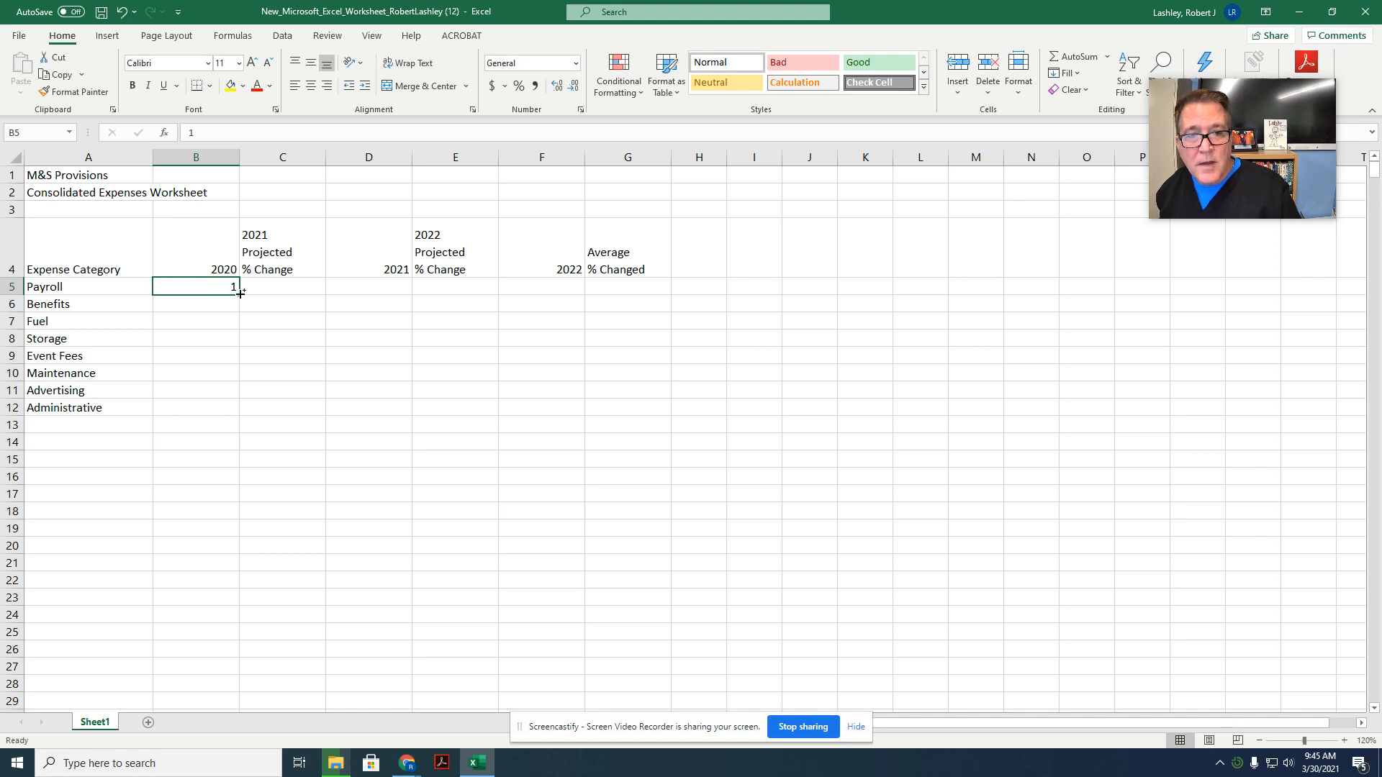
{"action": "left_click_drag", "start_coordinate": [240, 293], "coordinate": [234, 414]}
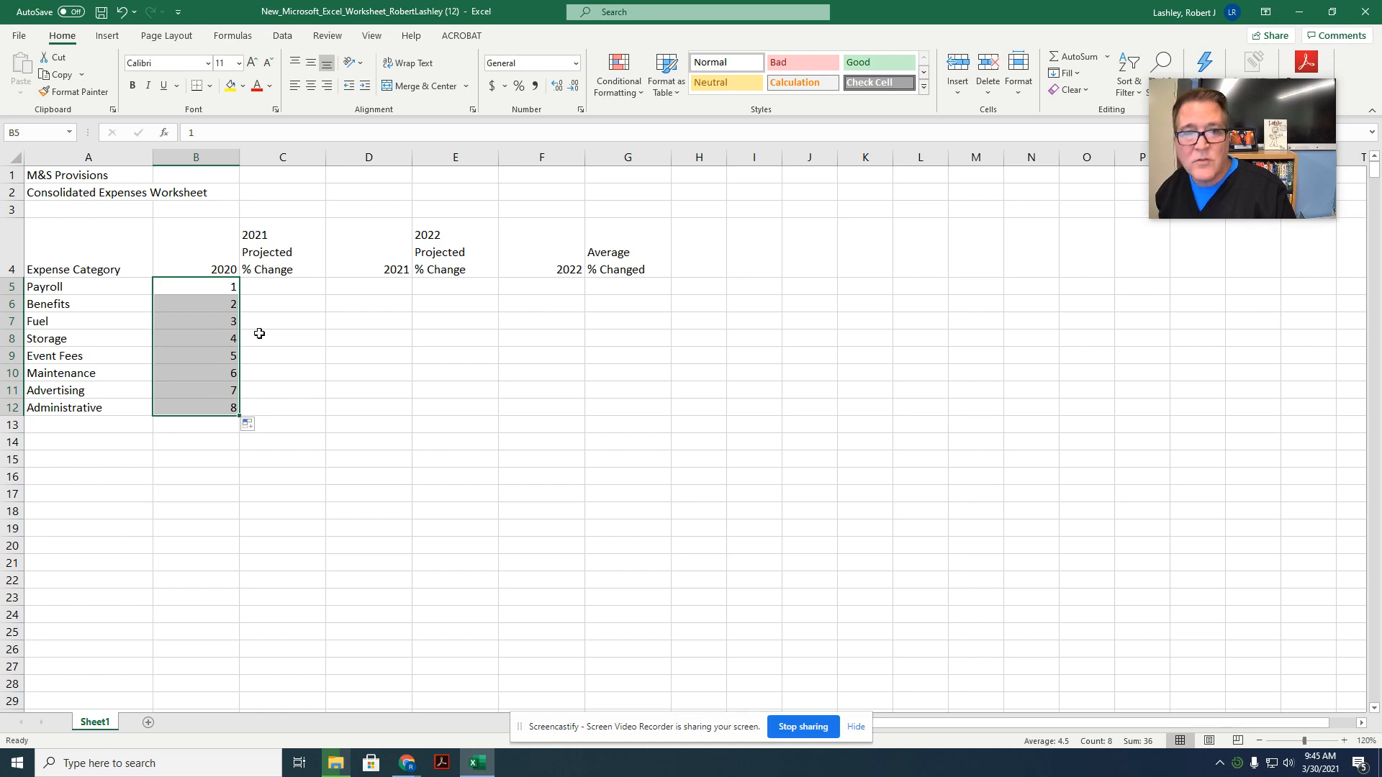
Step: Enter 3% as the Payroll 2021 projected % change in cell C5
{"action": "left_click", "coordinate": [283, 291]}
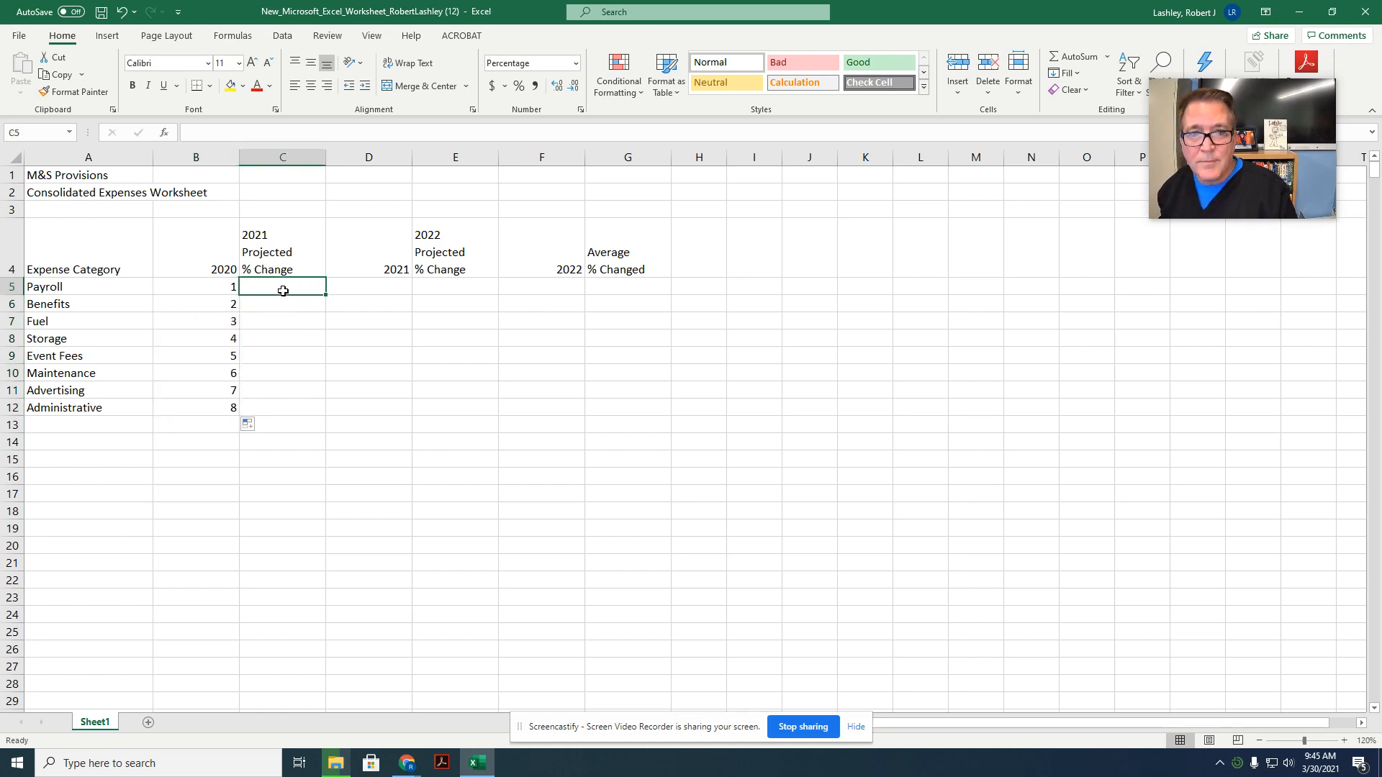
{"action": "type", "text": "6"}
{"action": "key", "text": "BackSpace"}
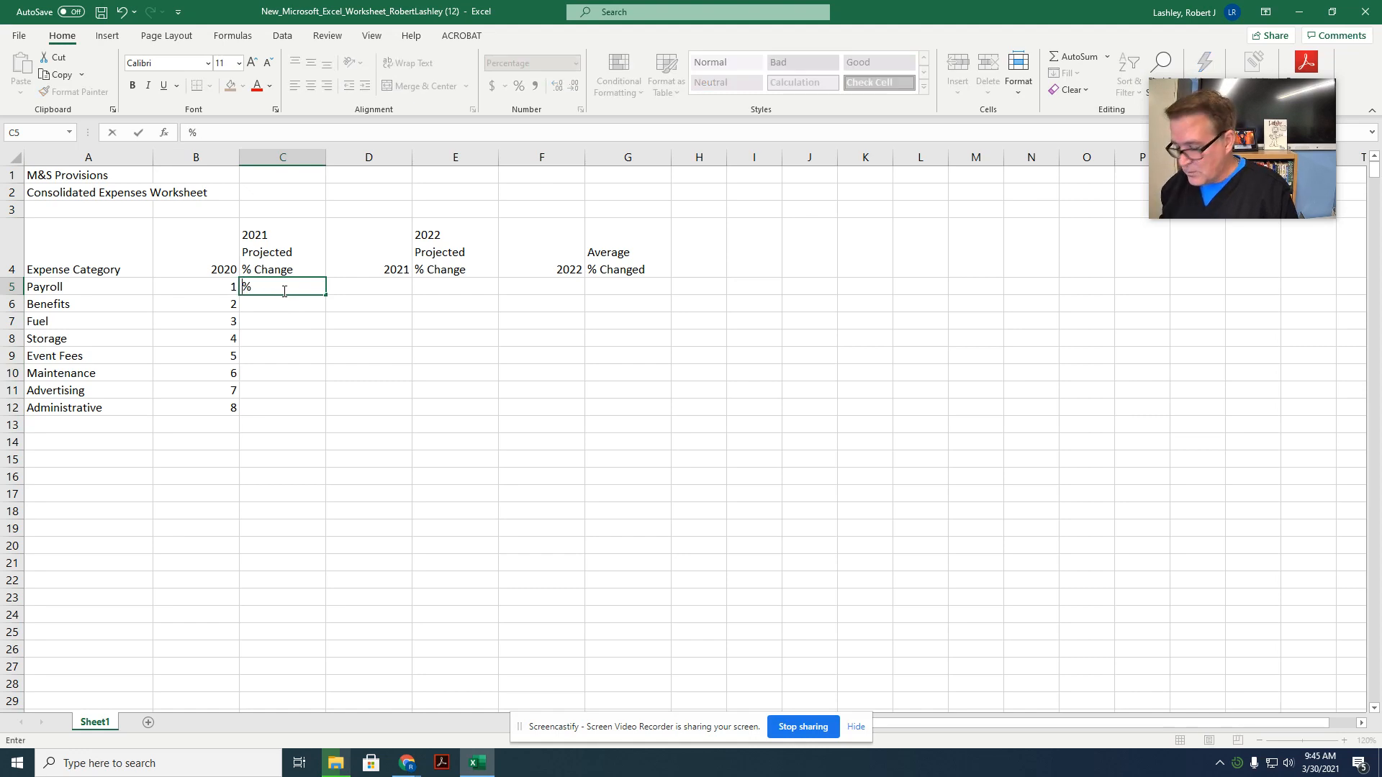
{"action": "type", "text": "3"}
{"action": "key", "text": "Return"}
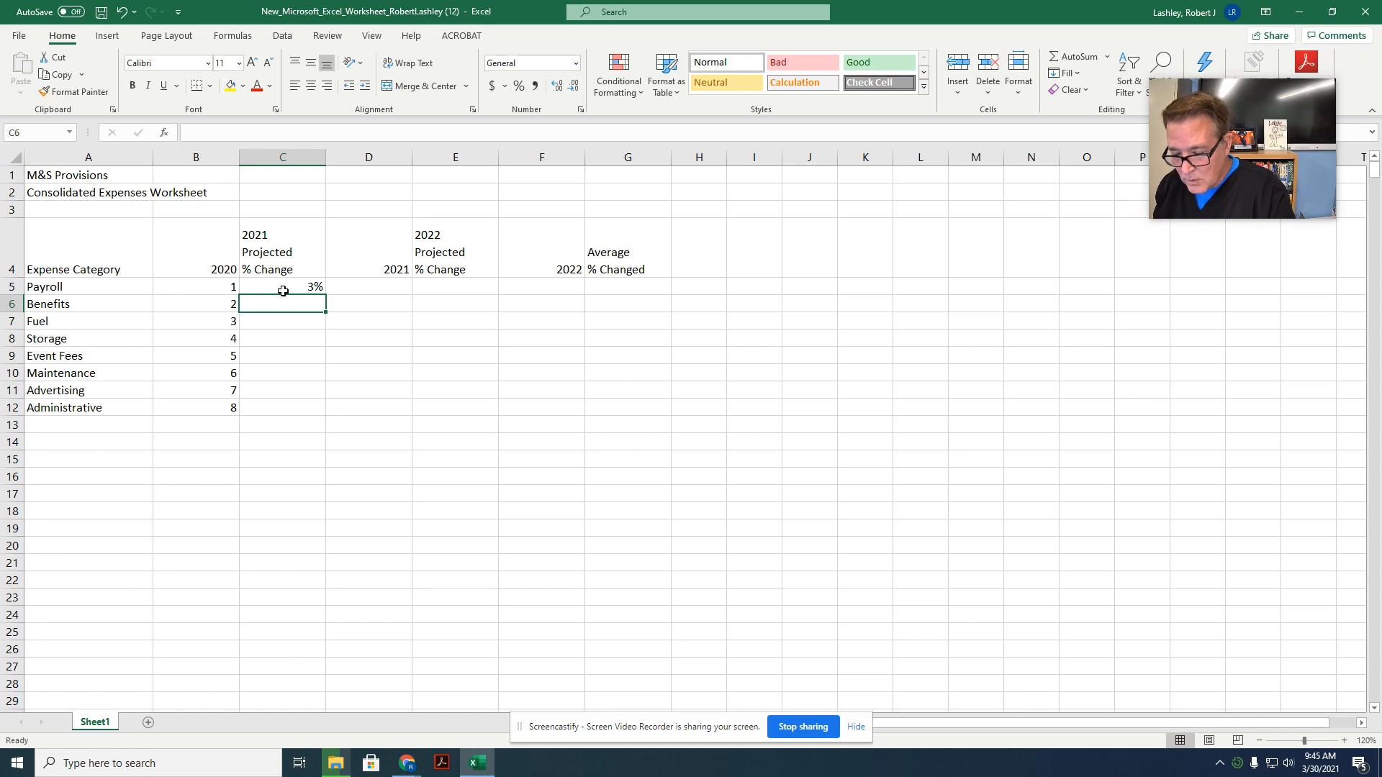
{"action": "left_click", "coordinate": [283, 290]}
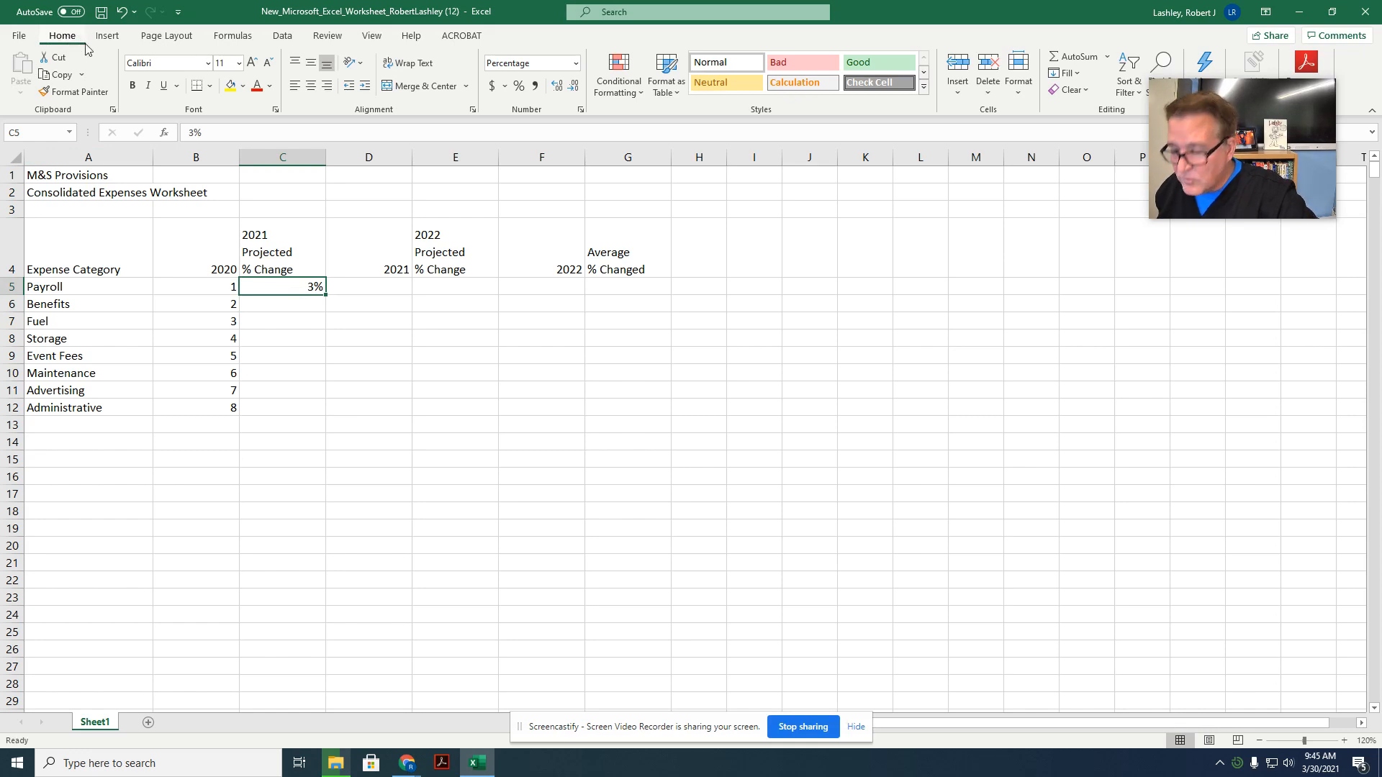
{"action": "left_click", "coordinate": [1056, 76]}
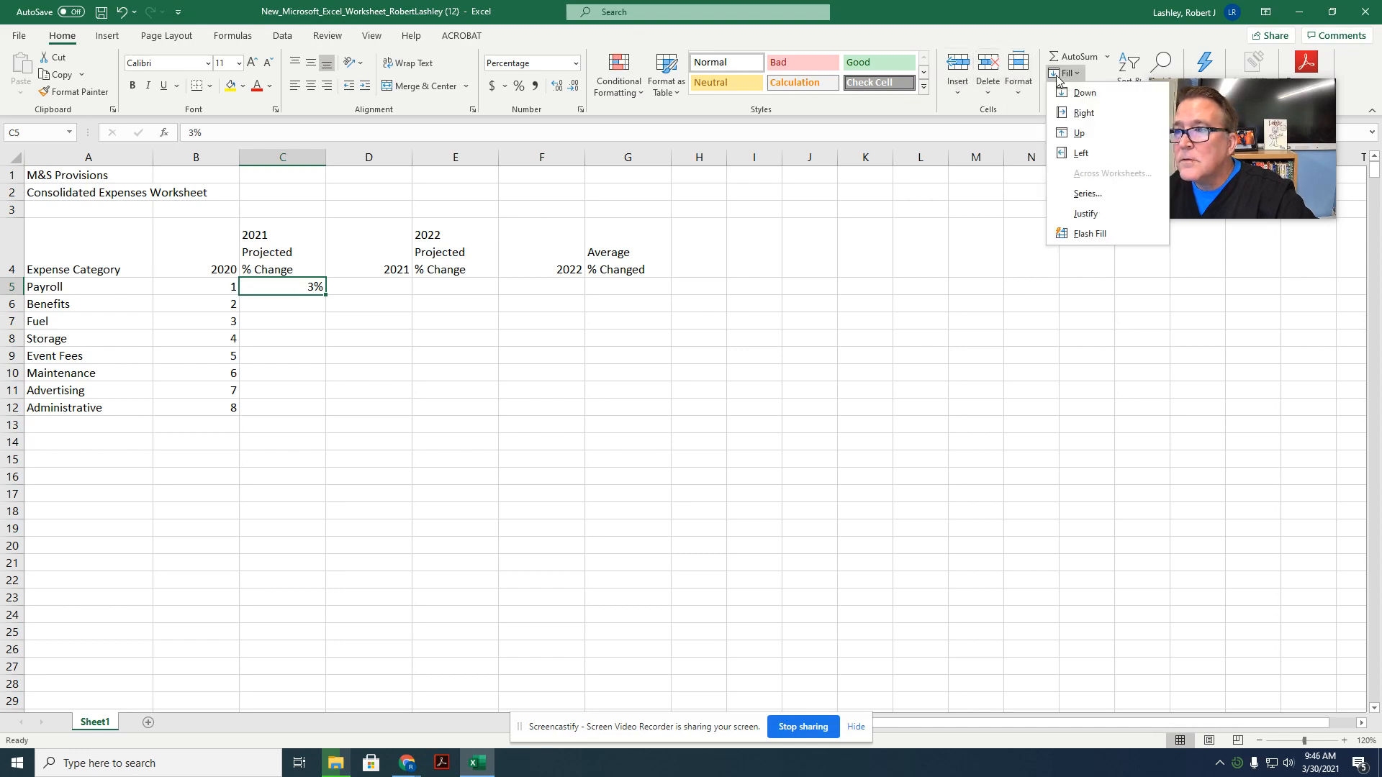
{"action": "left_click", "coordinate": [1057, 194]}
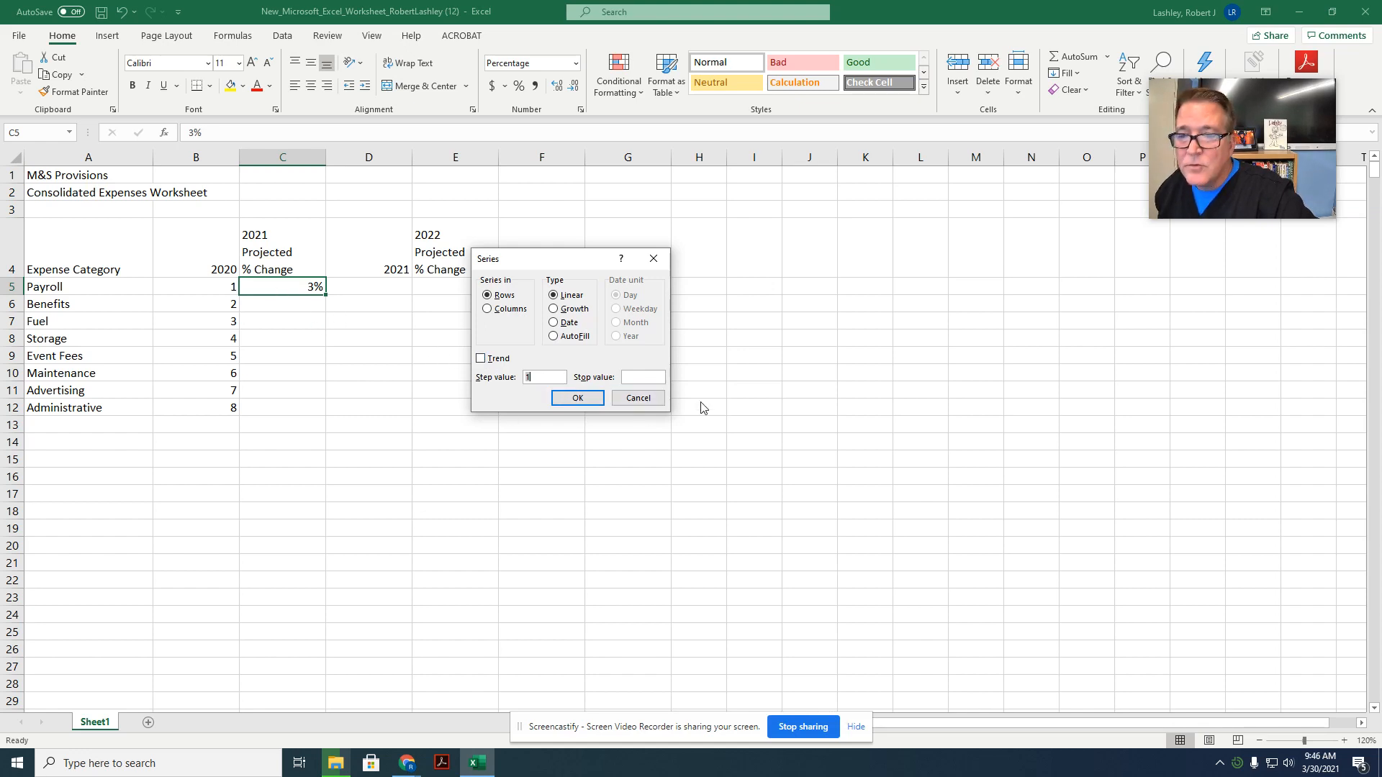
{"action": "left_click", "coordinate": [639, 398]}
Step: Fill C5:C12 with a linear series in columns using step value .031, and display the percentages with two decimal places
{"action": "left_click_drag", "start_coordinate": [249, 290], "coordinate": [262, 405]}
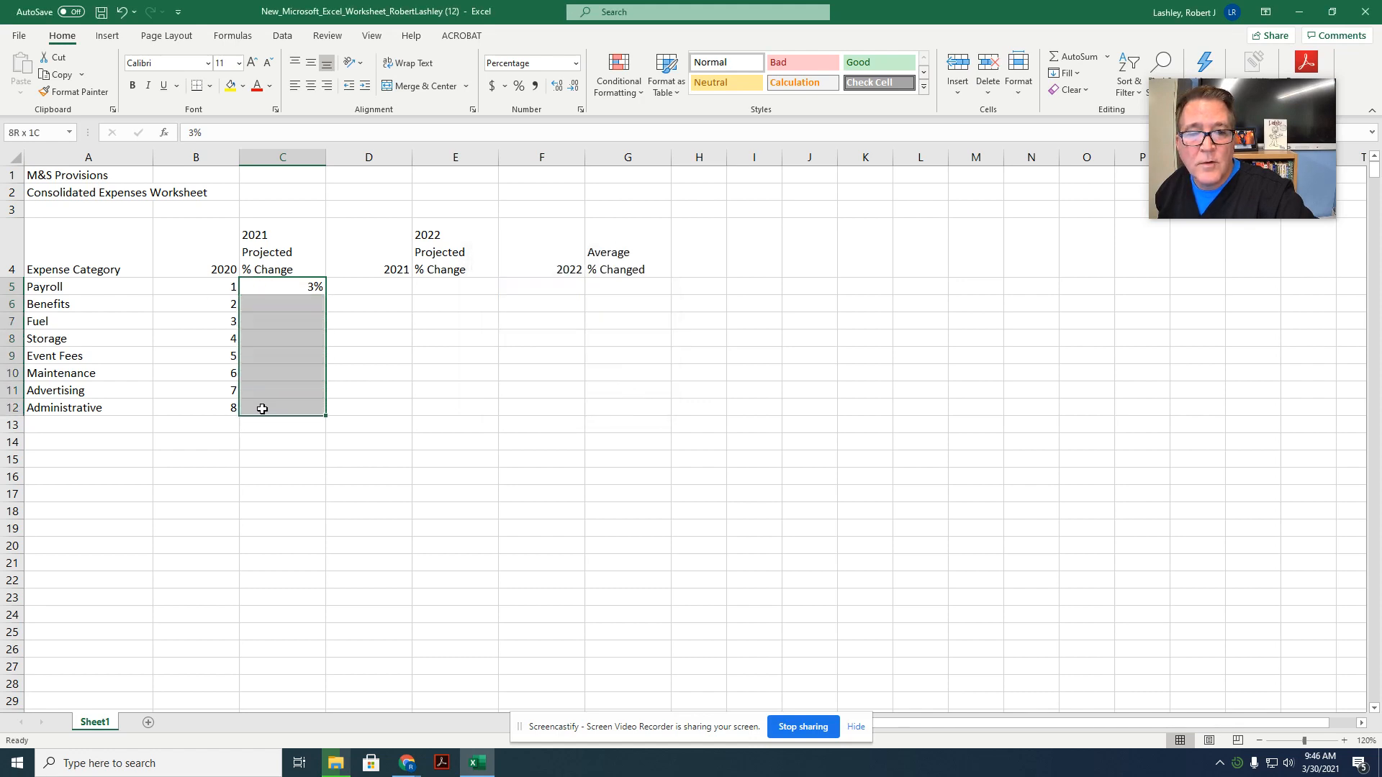
{"action": "left_click", "coordinate": [1063, 73]}
{"action": "left_click", "coordinate": [1083, 198]}
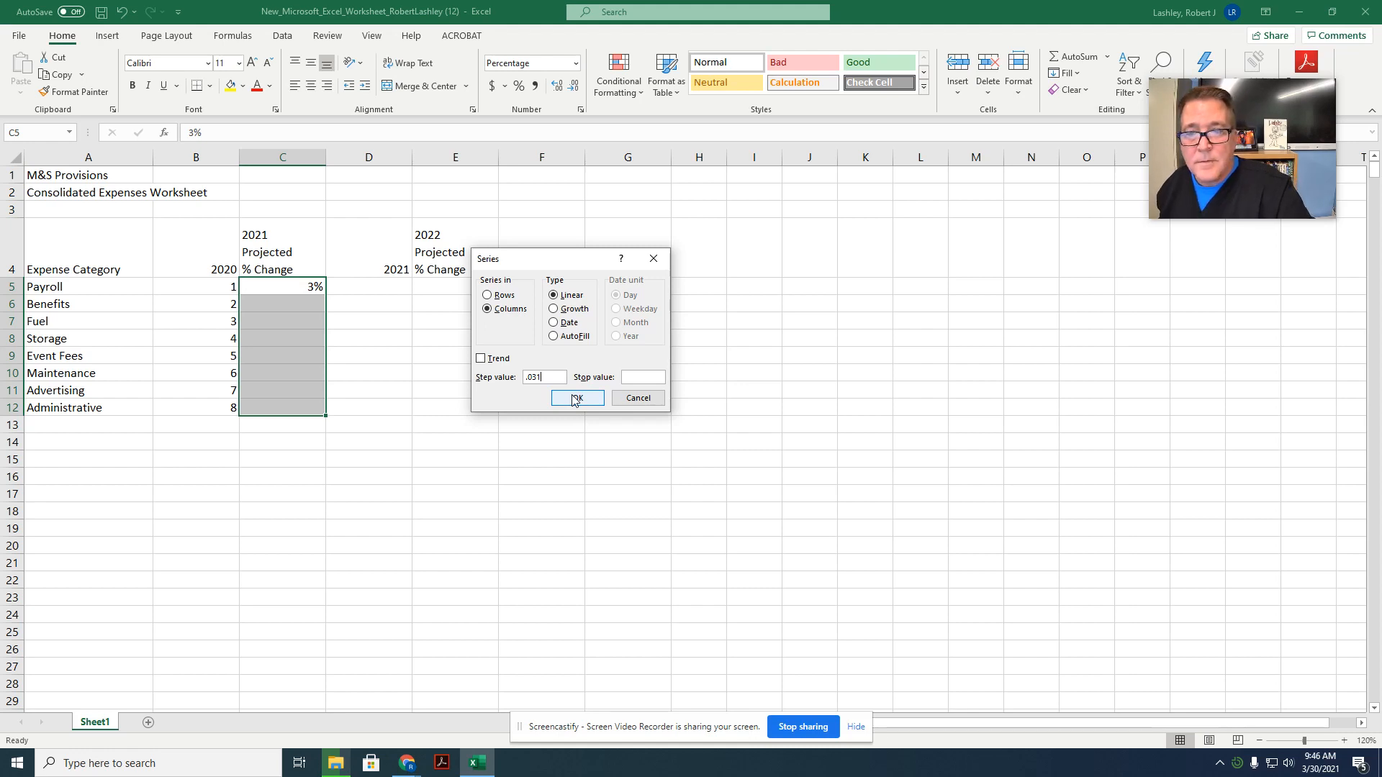
{"action": "left_click", "coordinate": [577, 398]}
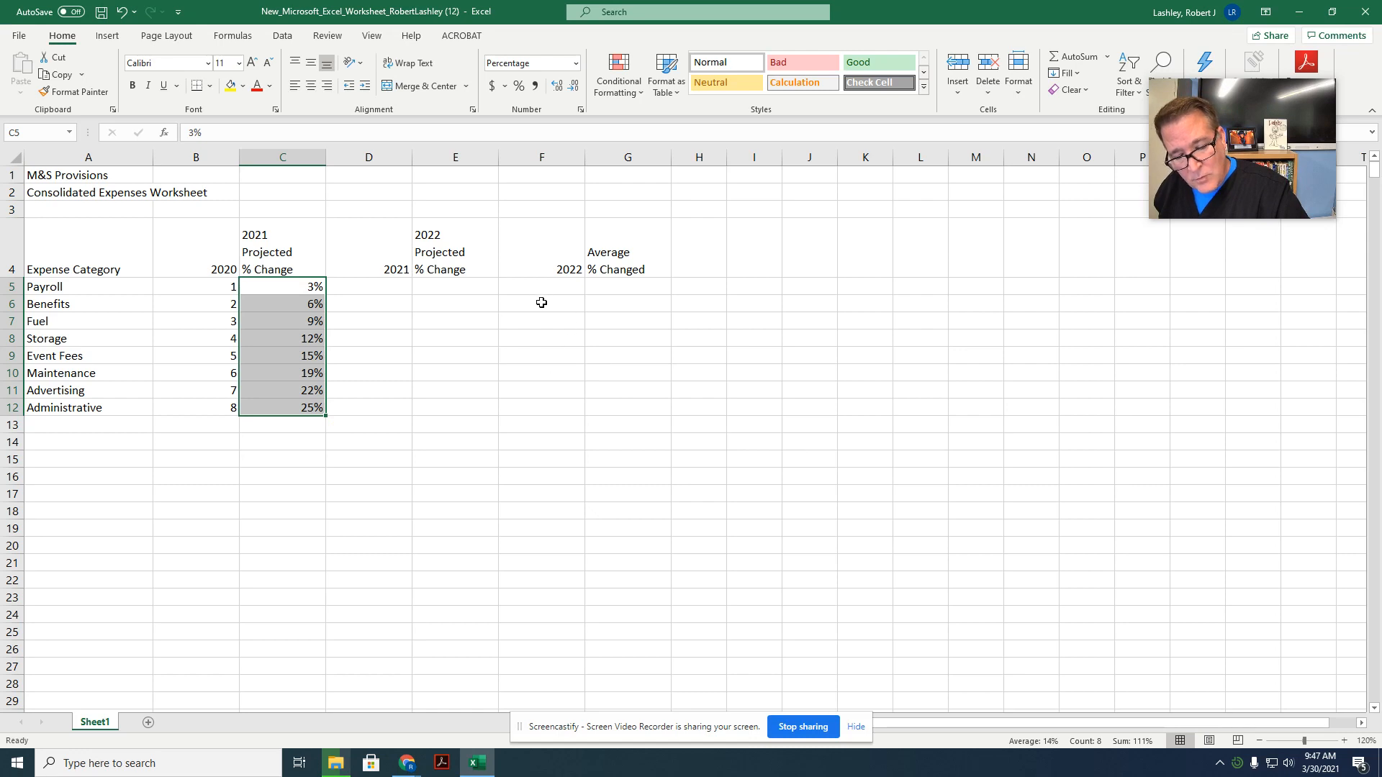
{"action": "left_click", "coordinate": [556, 87]}
{"action": "left_click", "coordinate": [557, 87]}
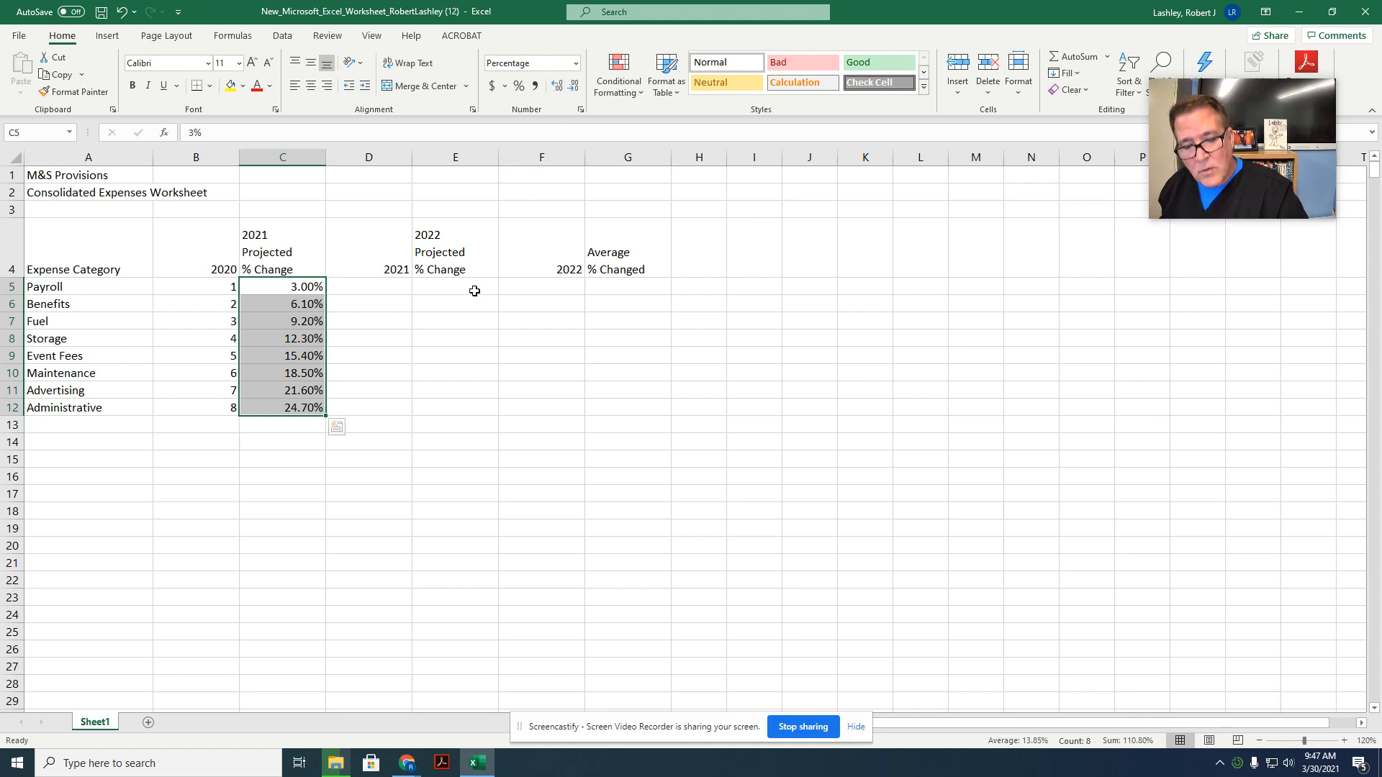
{"action": "left_click_drag", "start_coordinate": [468, 291], "coordinate": [466, 404]}
{"action": "left_click", "coordinate": [1076, 74]}
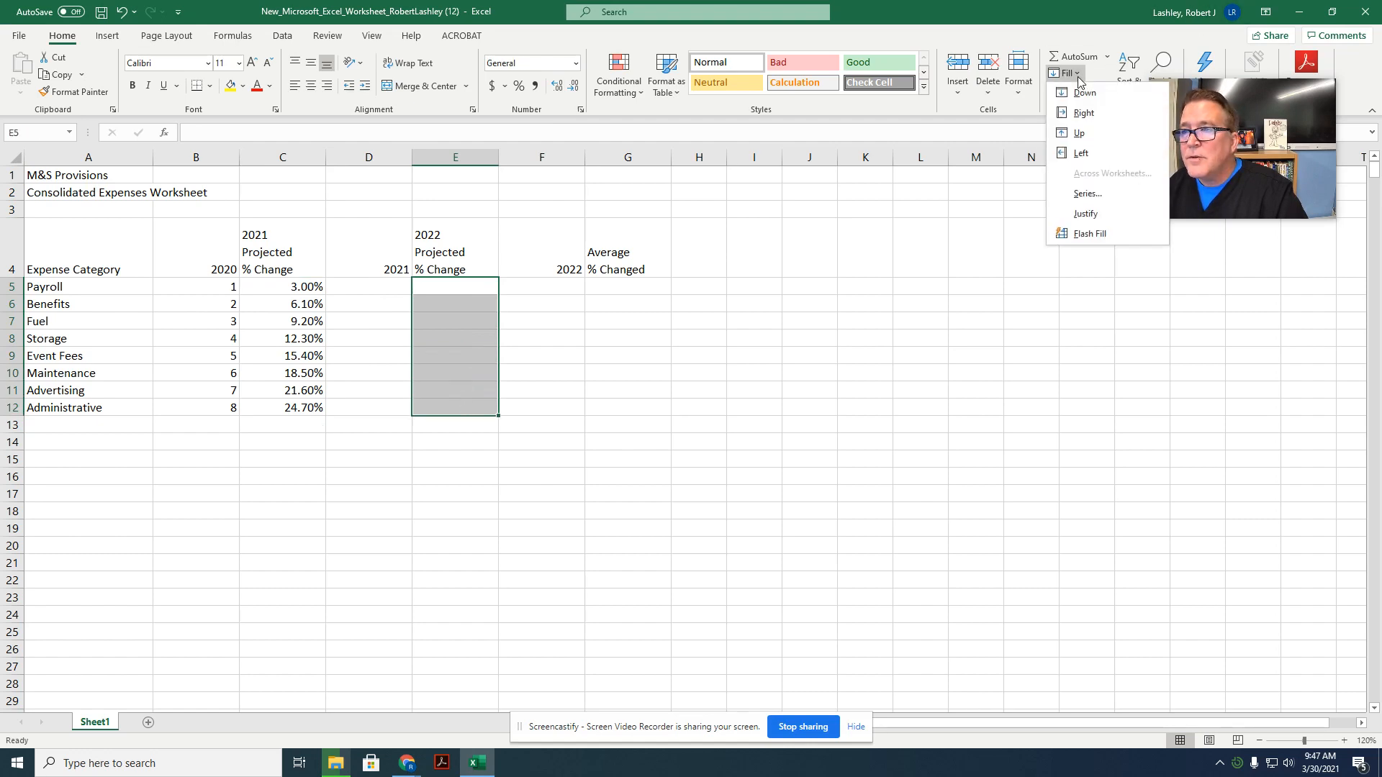
{"action": "left_click", "coordinate": [1087, 194]}
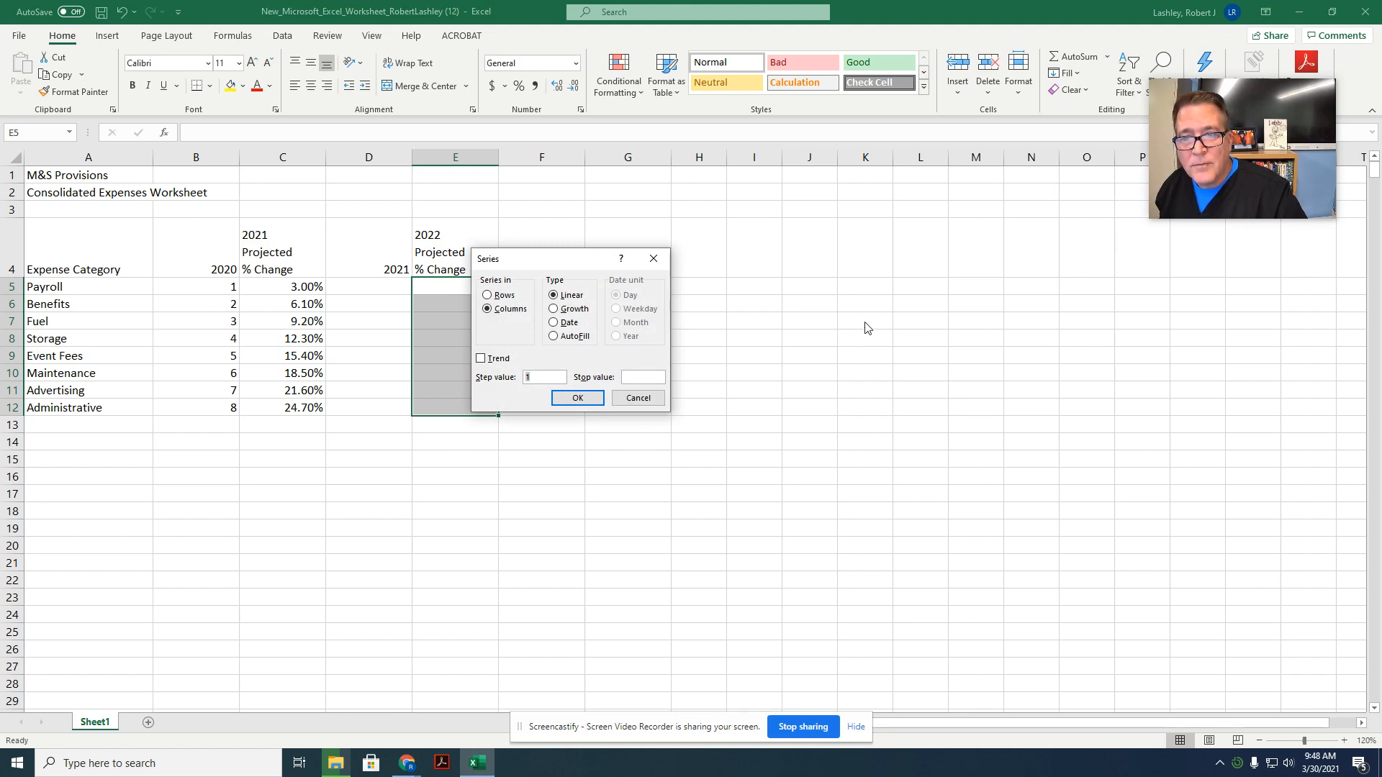
{"action": "left_click", "coordinate": [632, 405]}
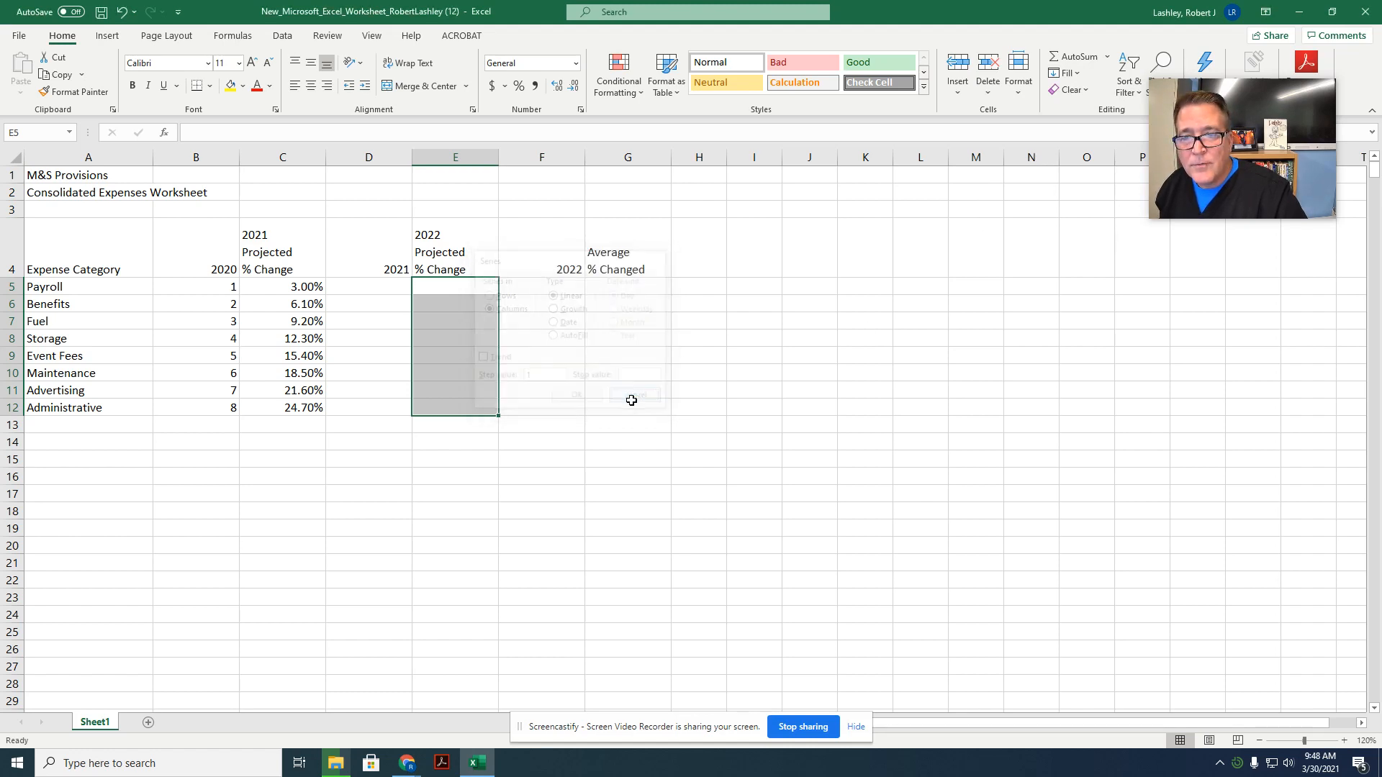
Step: Enter 4% as the Payroll 2022 projected % change in cell E5
{"action": "left_click", "coordinate": [466, 286]}
{"action": "type", "text": "4"}
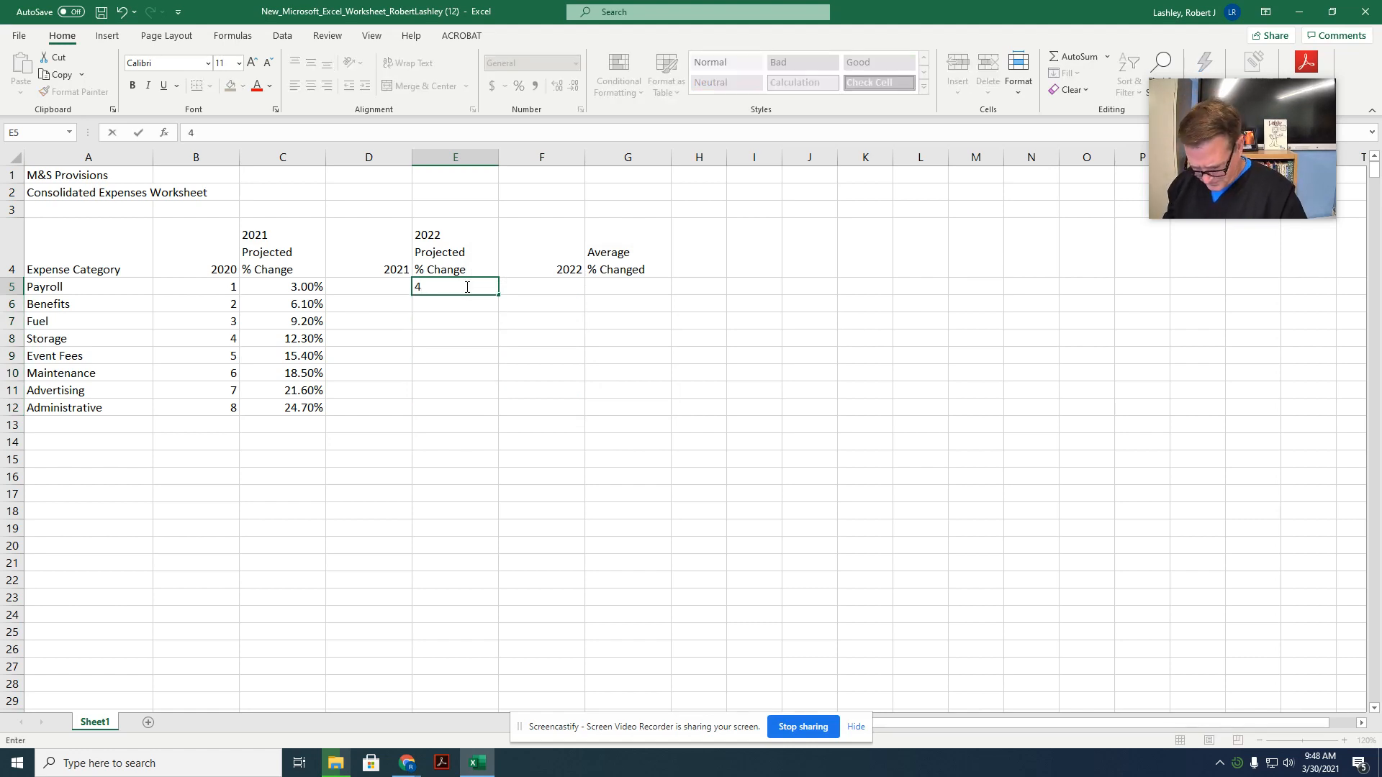
{"action": "type", "text": "%"}
{"action": "key", "text": "Return"}
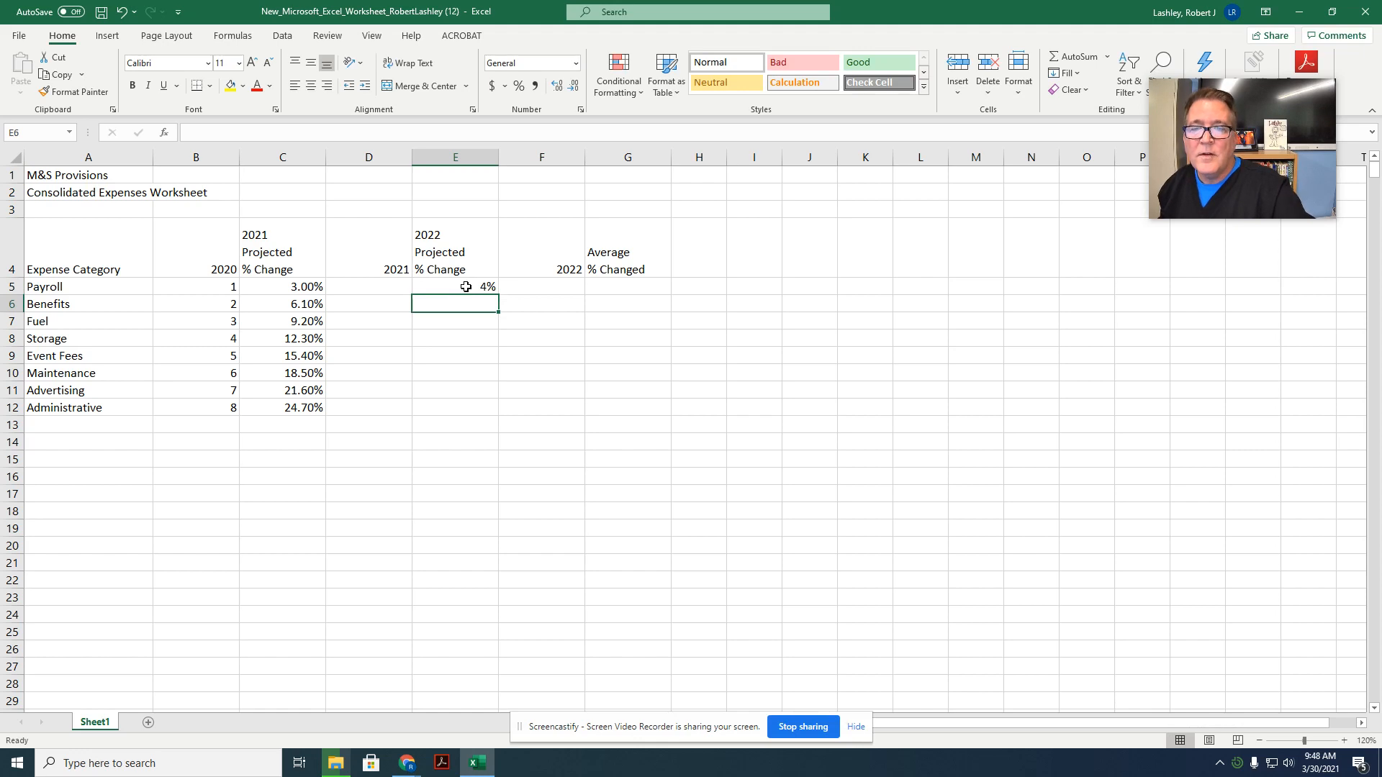
Step: Fill E5:E12 with a linear series in columns using step value .02, and display the percentages with two decimal places
{"action": "left_click_drag", "start_coordinate": [466, 287], "coordinate": [469, 407]}
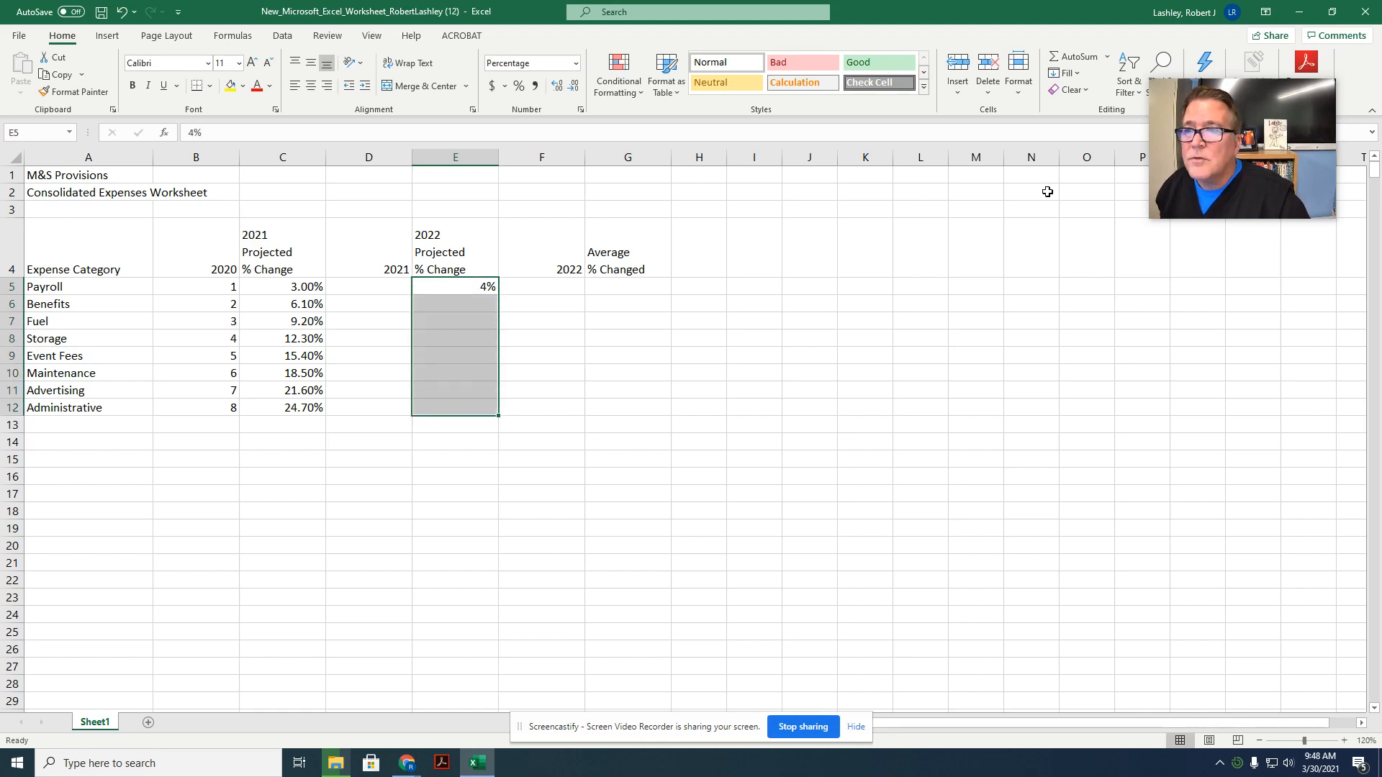
{"action": "left_click", "coordinate": [1065, 72]}
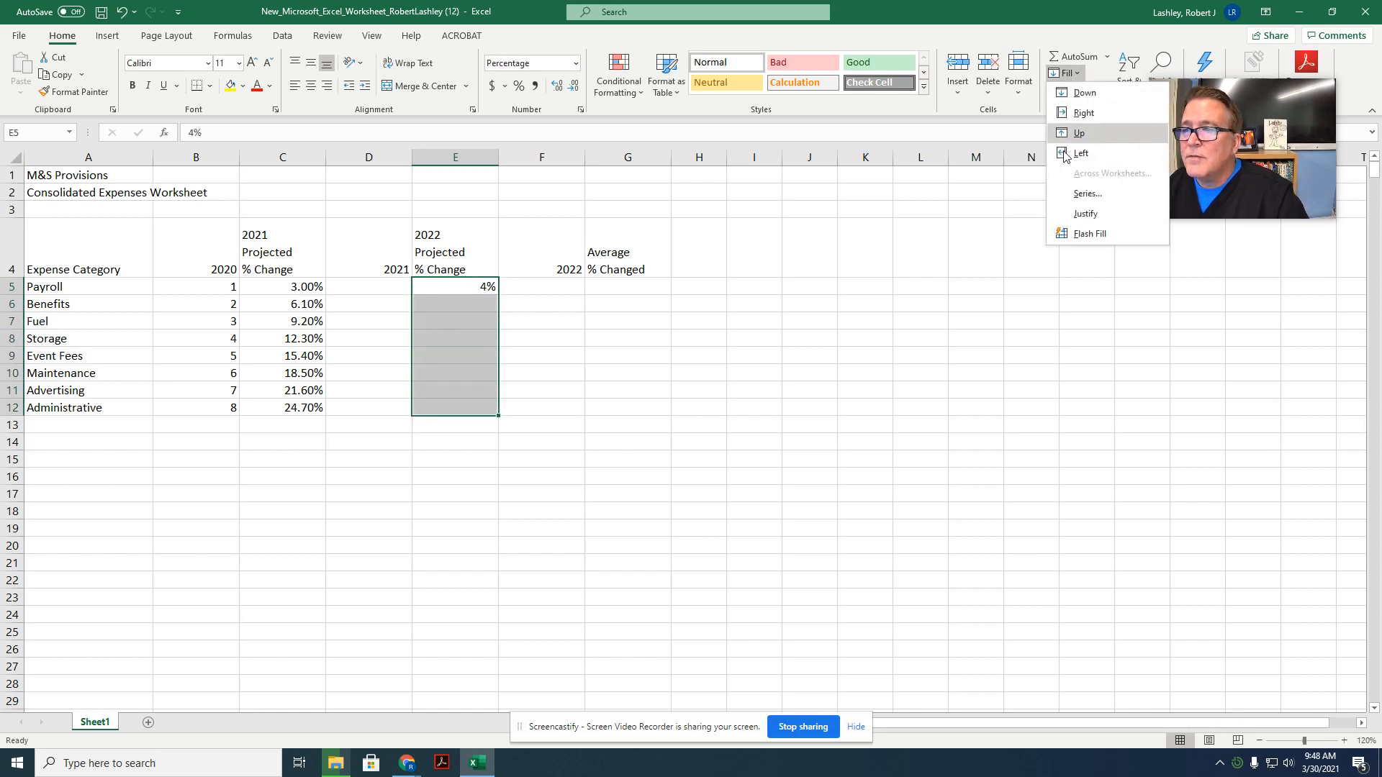
{"action": "left_click", "coordinate": [1068, 192]}
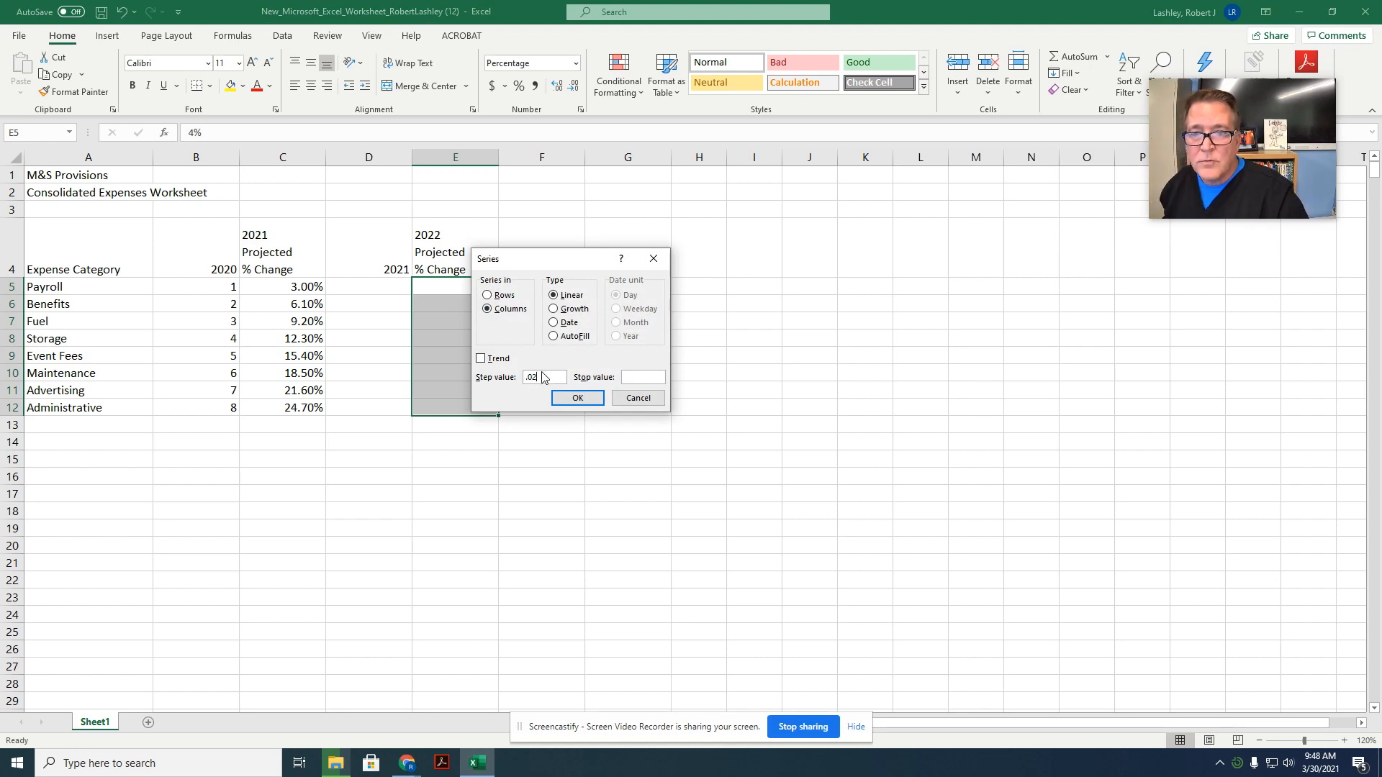
{"action": "left_click", "coordinate": [566, 398]}
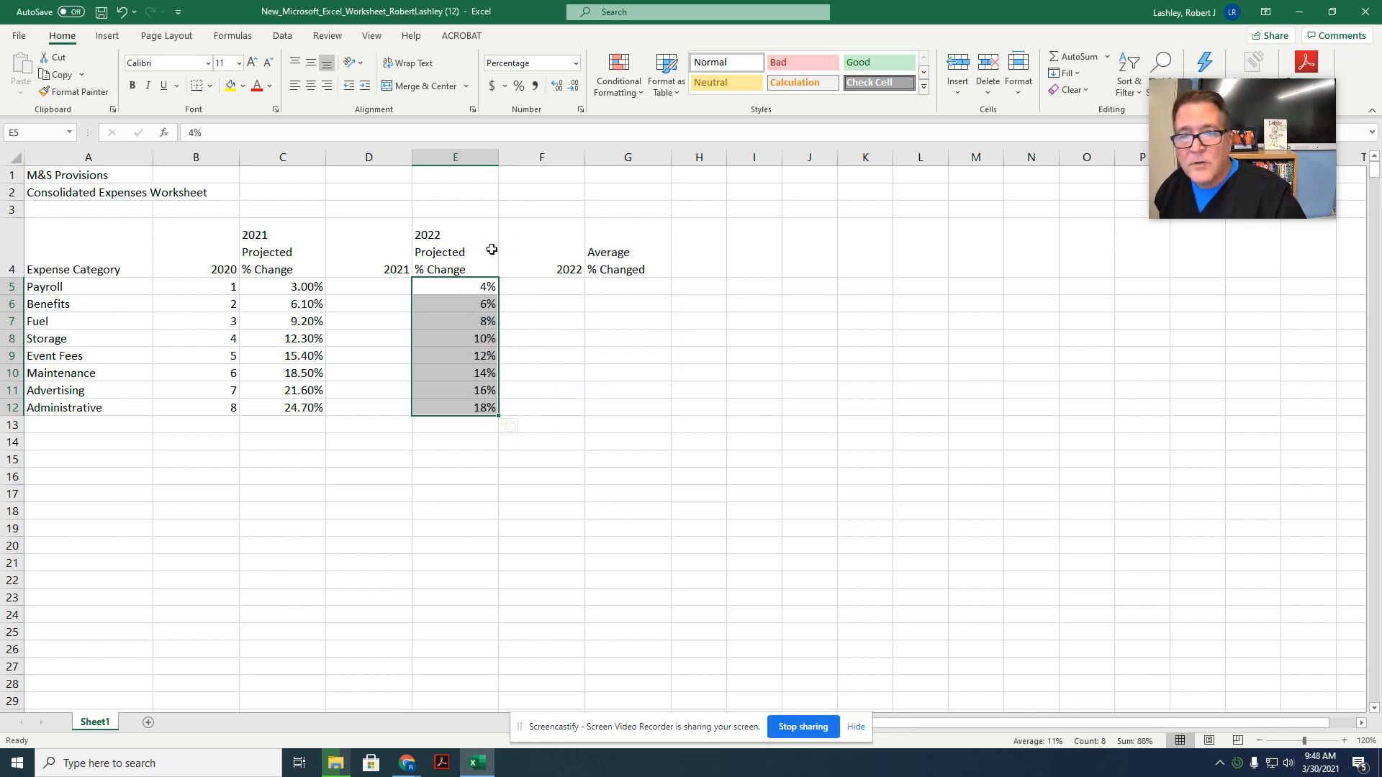
{"action": "left_click", "coordinate": [558, 89]}
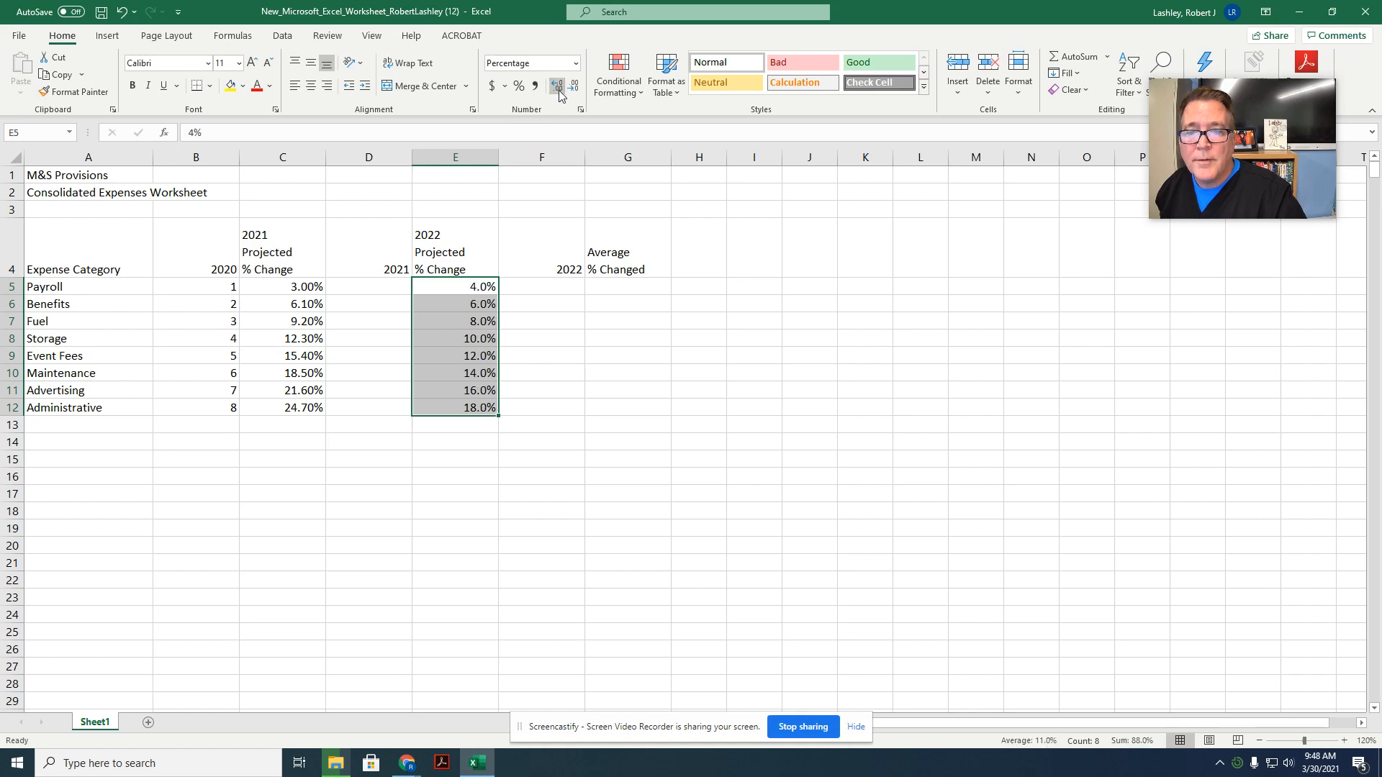
{"action": "left_click", "coordinate": [558, 89]}
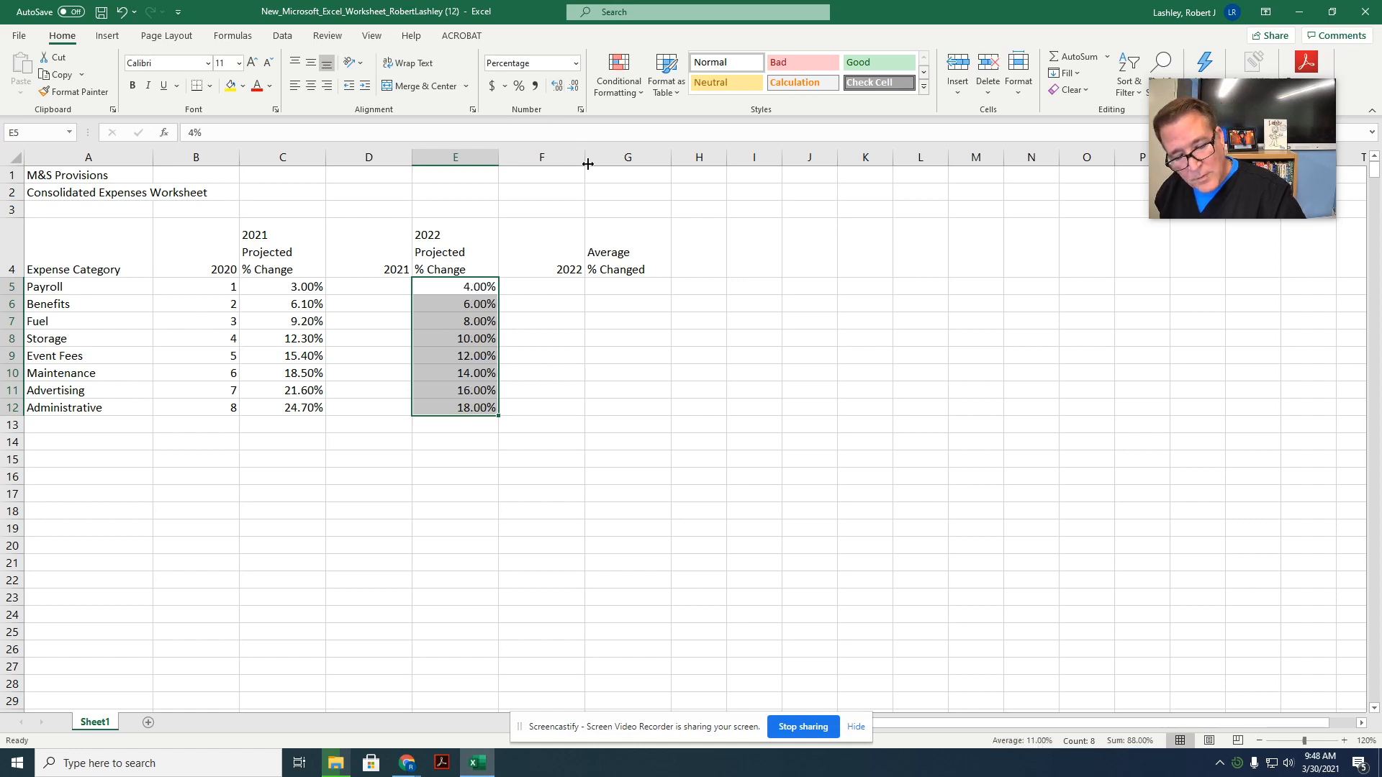
{"action": "left_click", "coordinate": [371, 336]}
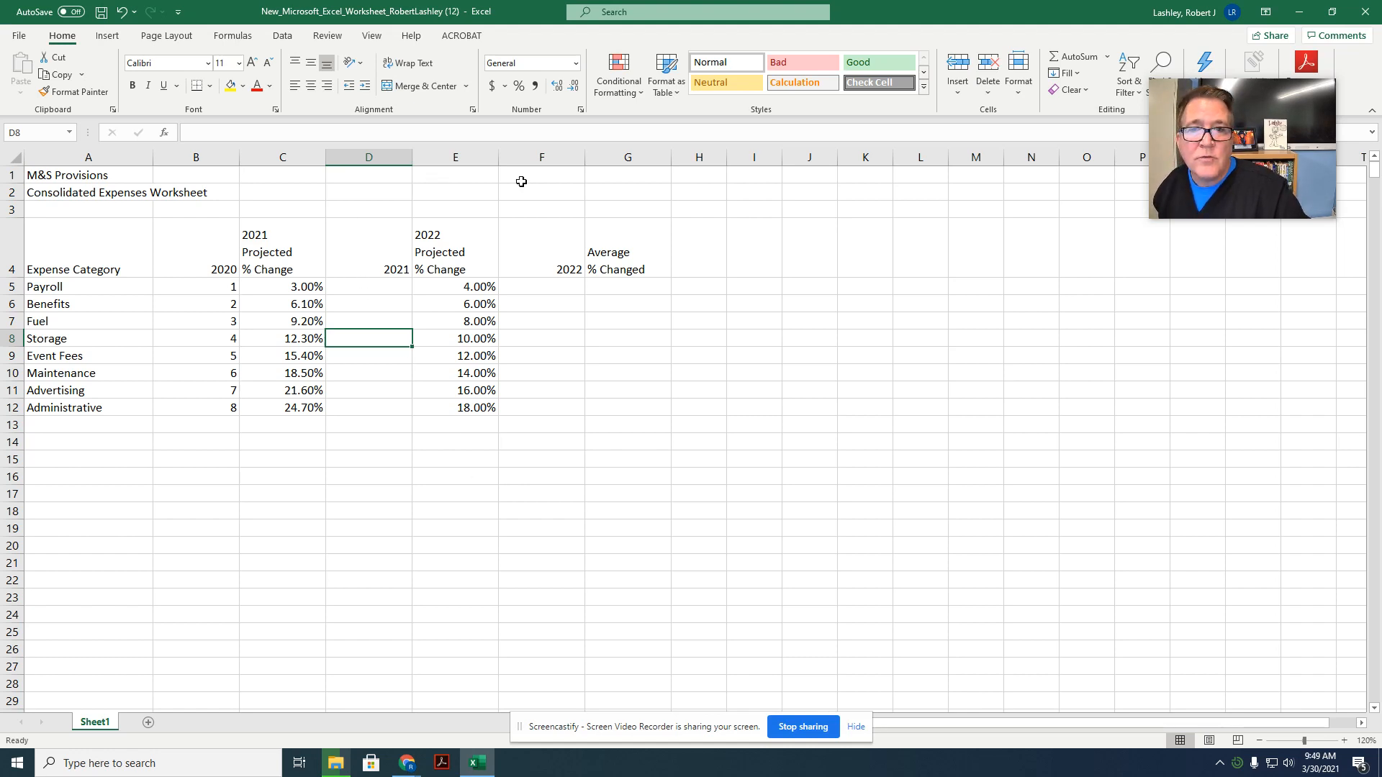
Step: Enter the current-date formula =TODAY() in cell G3
{"action": "left_click", "coordinate": [612, 213]}
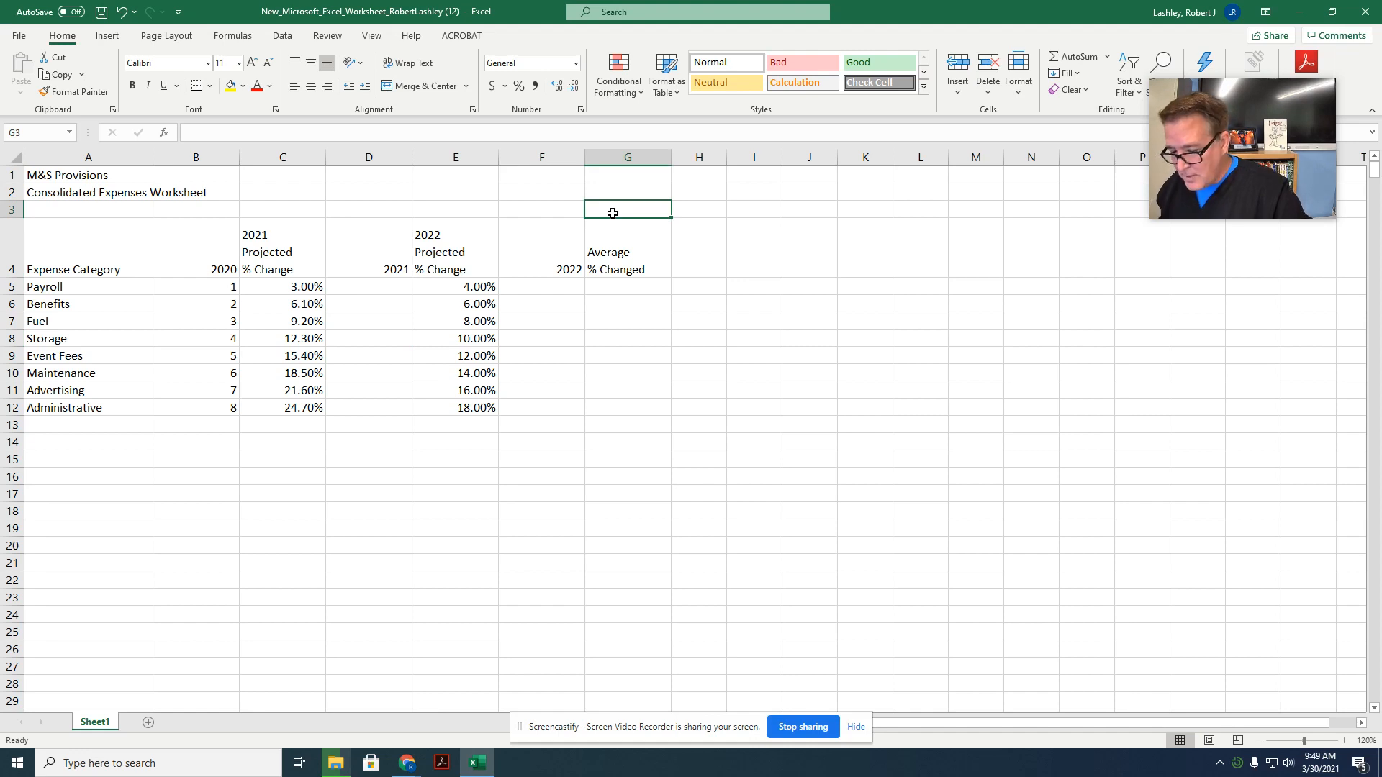
{"action": "type", "text": "="}
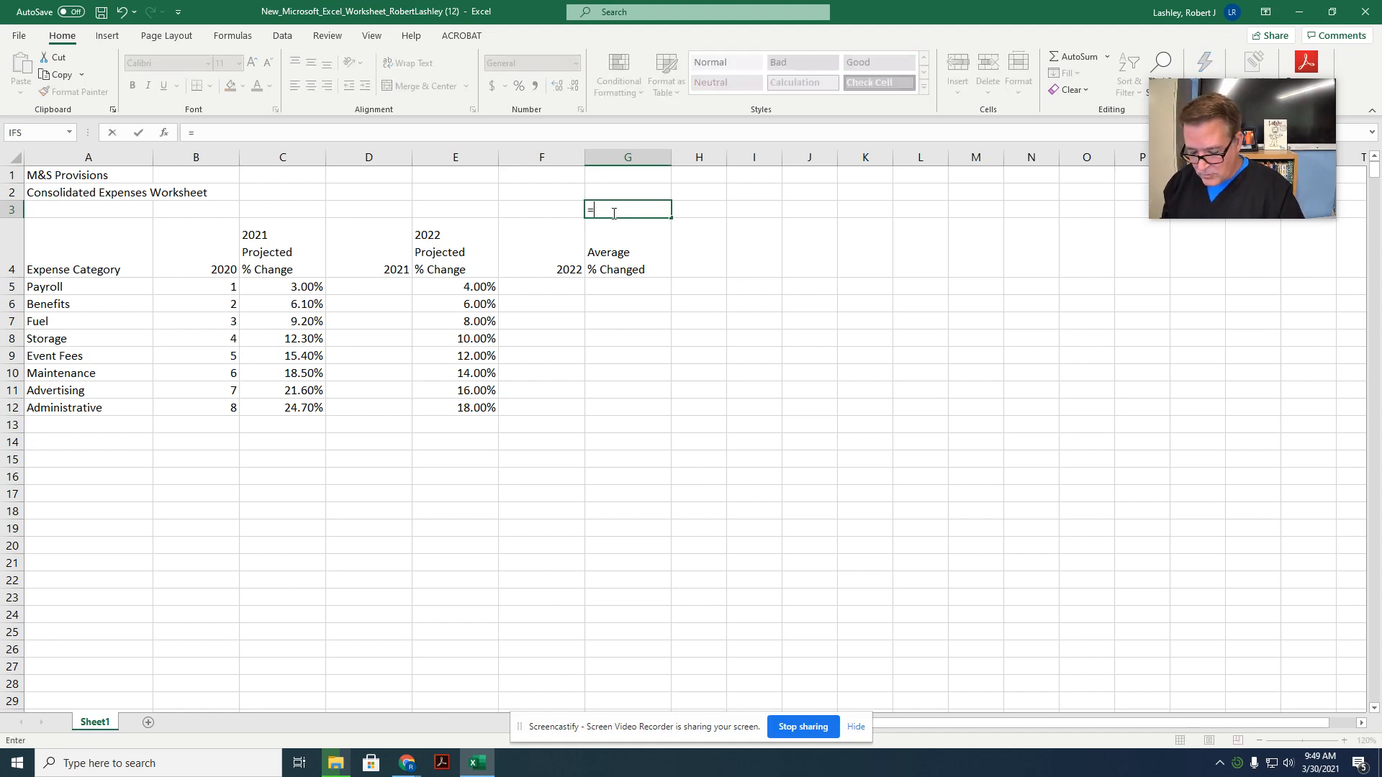
{"action": "type", "text": "today"}
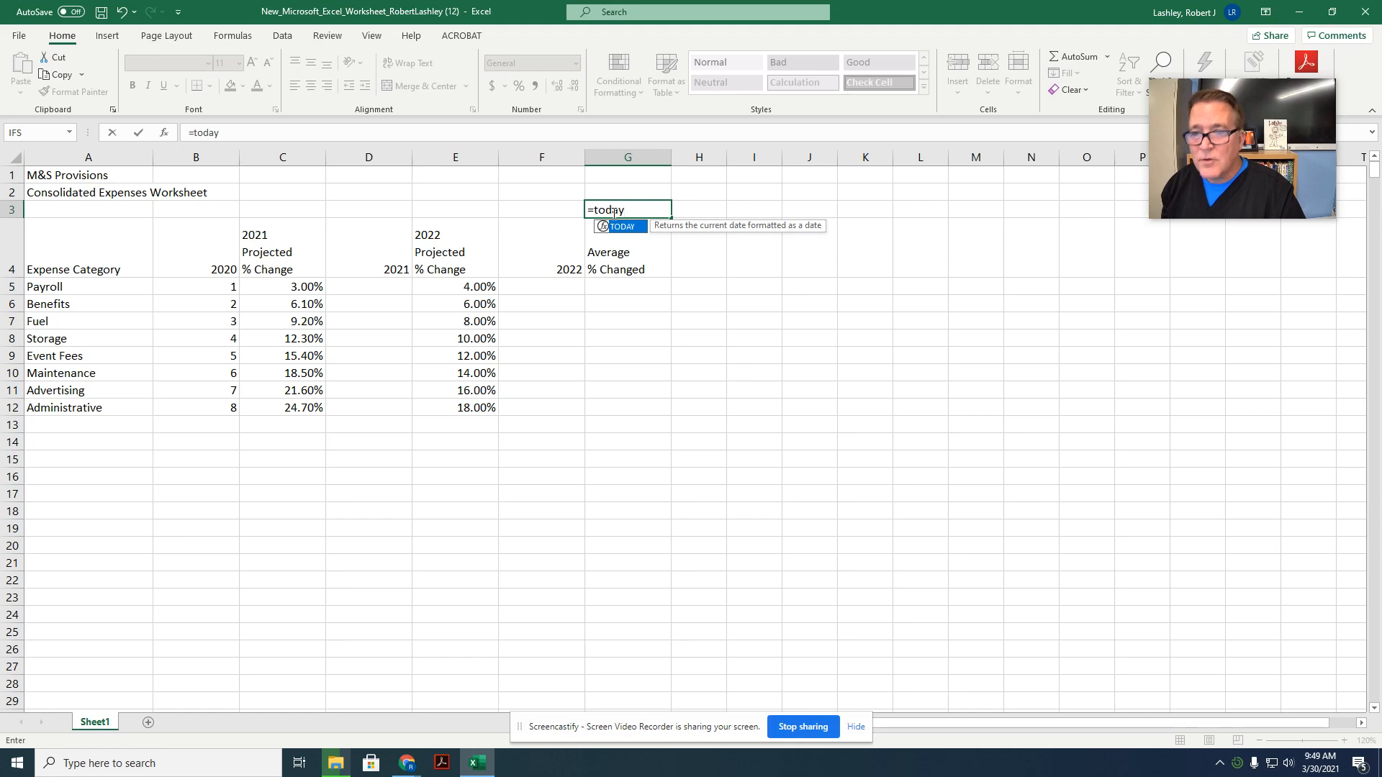
{"action": "type", "text": "()"}
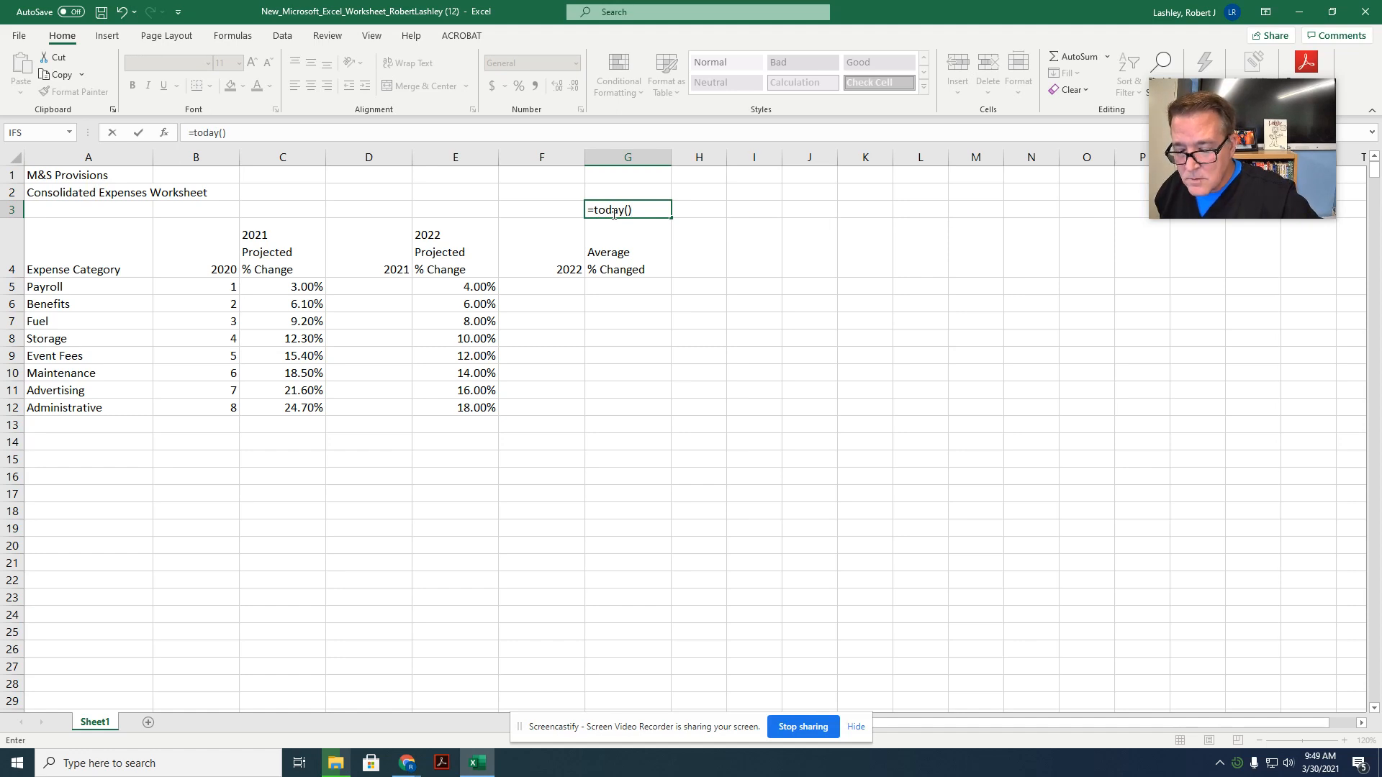
{"action": "key", "text": "Return"}
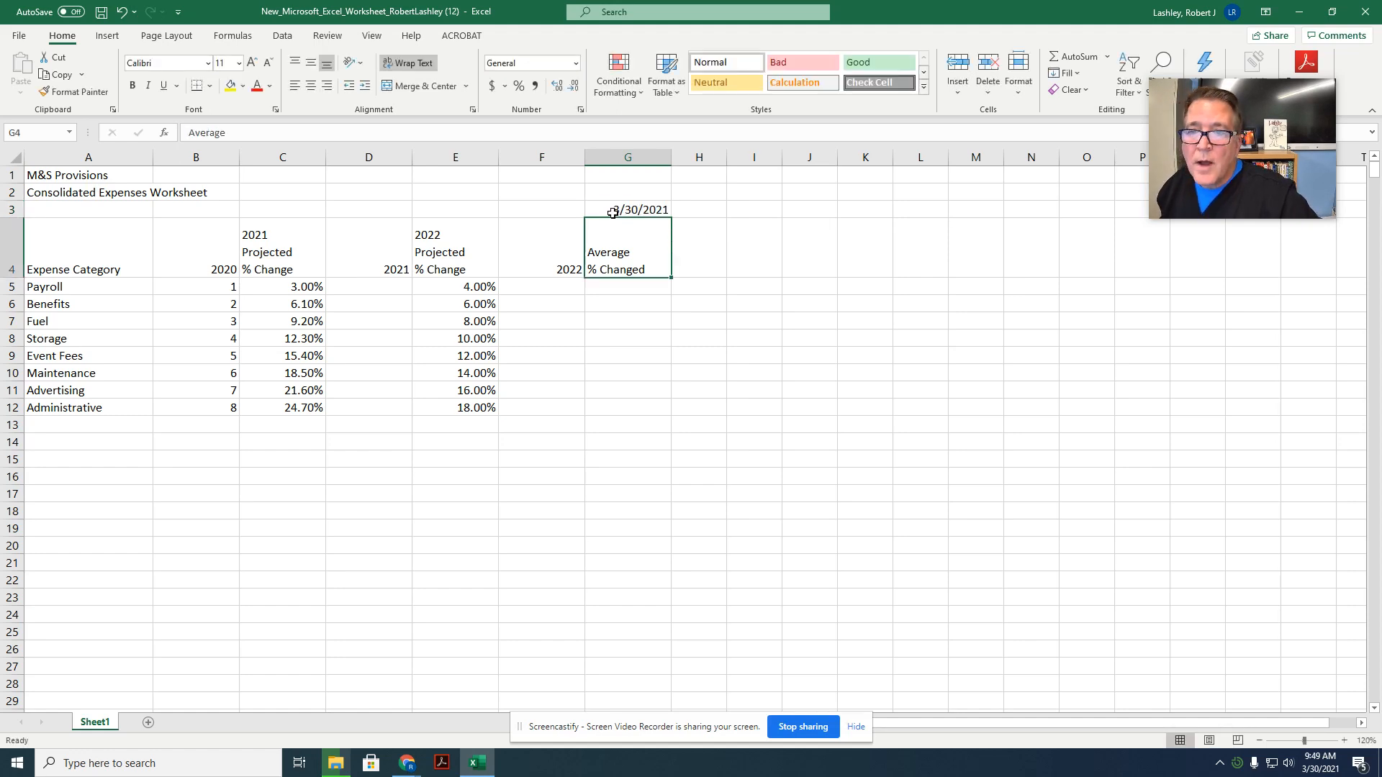
Step: Format the date in cell G3 with the 14-Mar-12 date type
{"action": "right_click", "coordinate": [613, 213]}
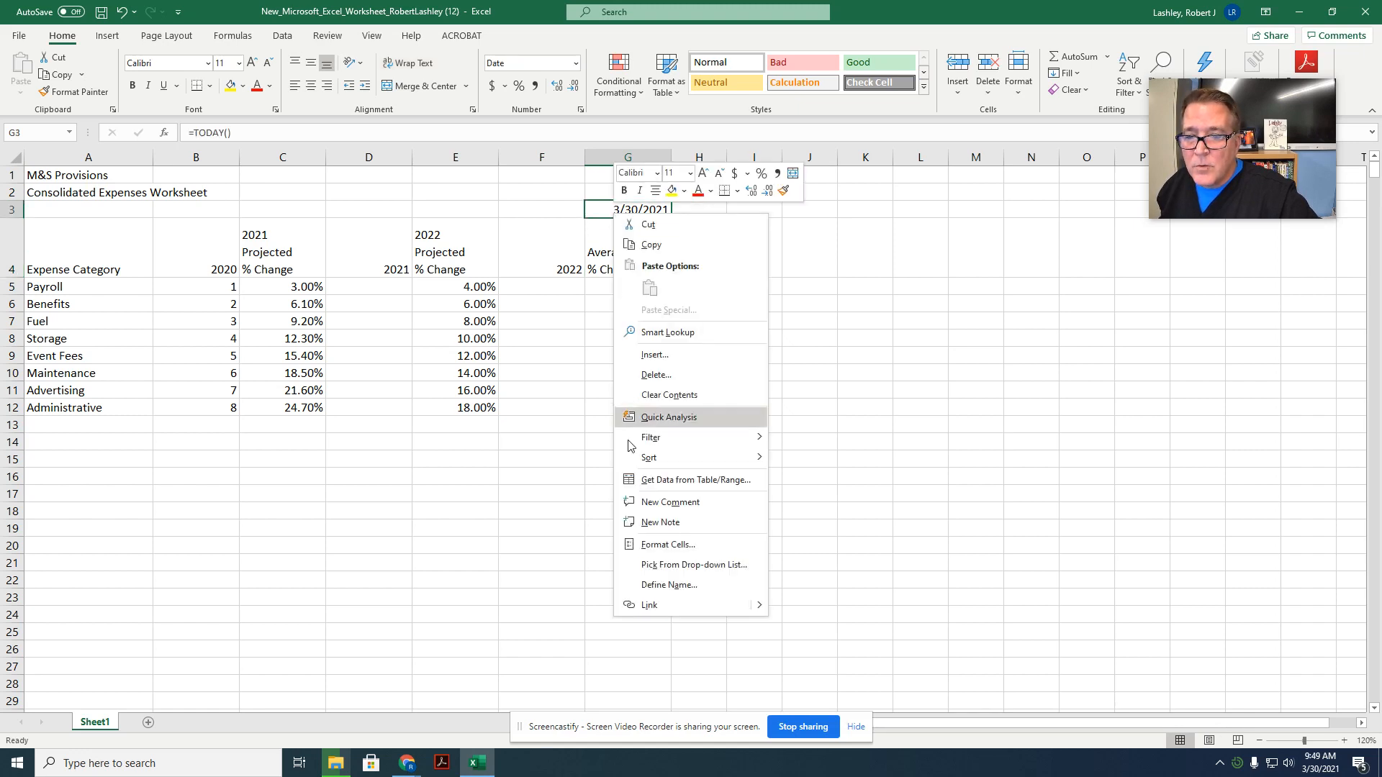
{"action": "left_click", "coordinate": [650, 545]}
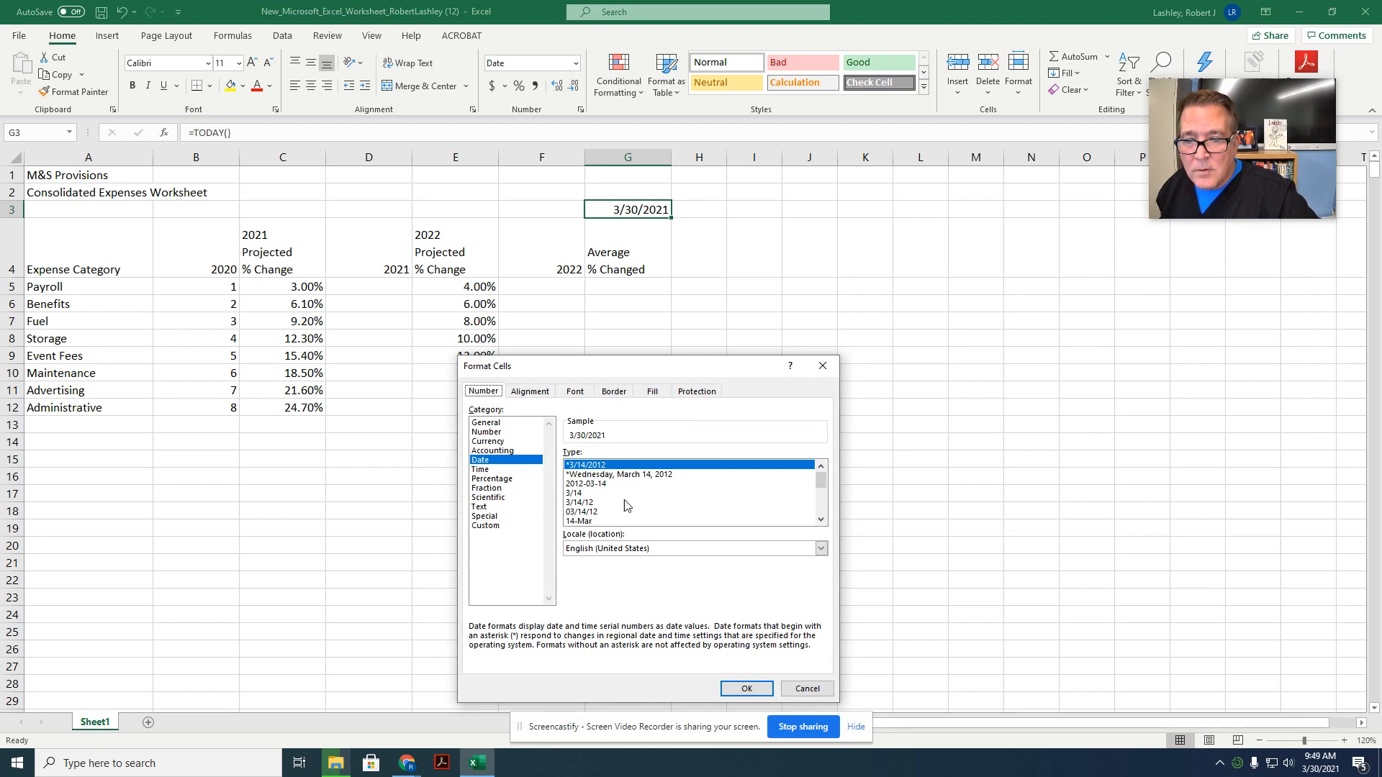
{"action": "scroll", "coordinate": [626, 506], "scroll_direction": "down", "scroll_amount": 1}
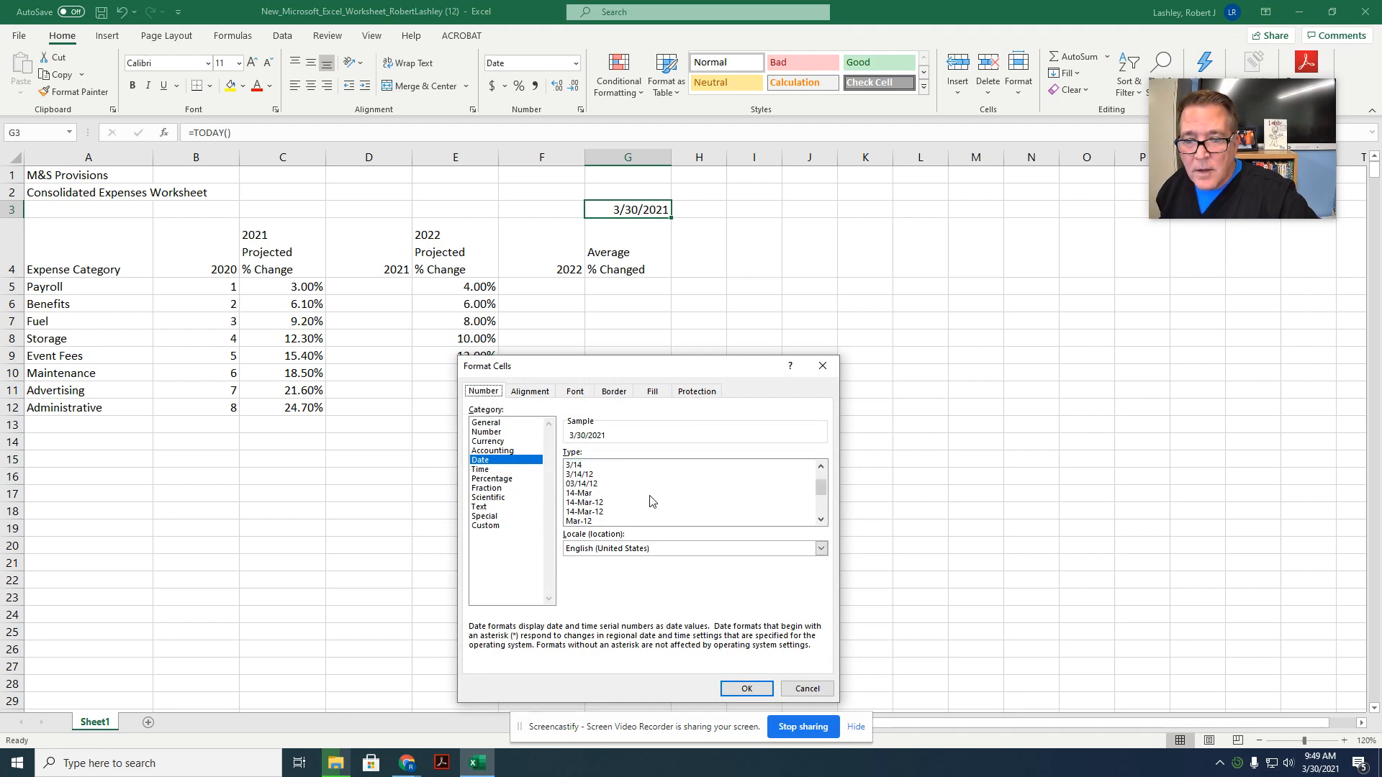
{"action": "left_click", "coordinate": [611, 503]}
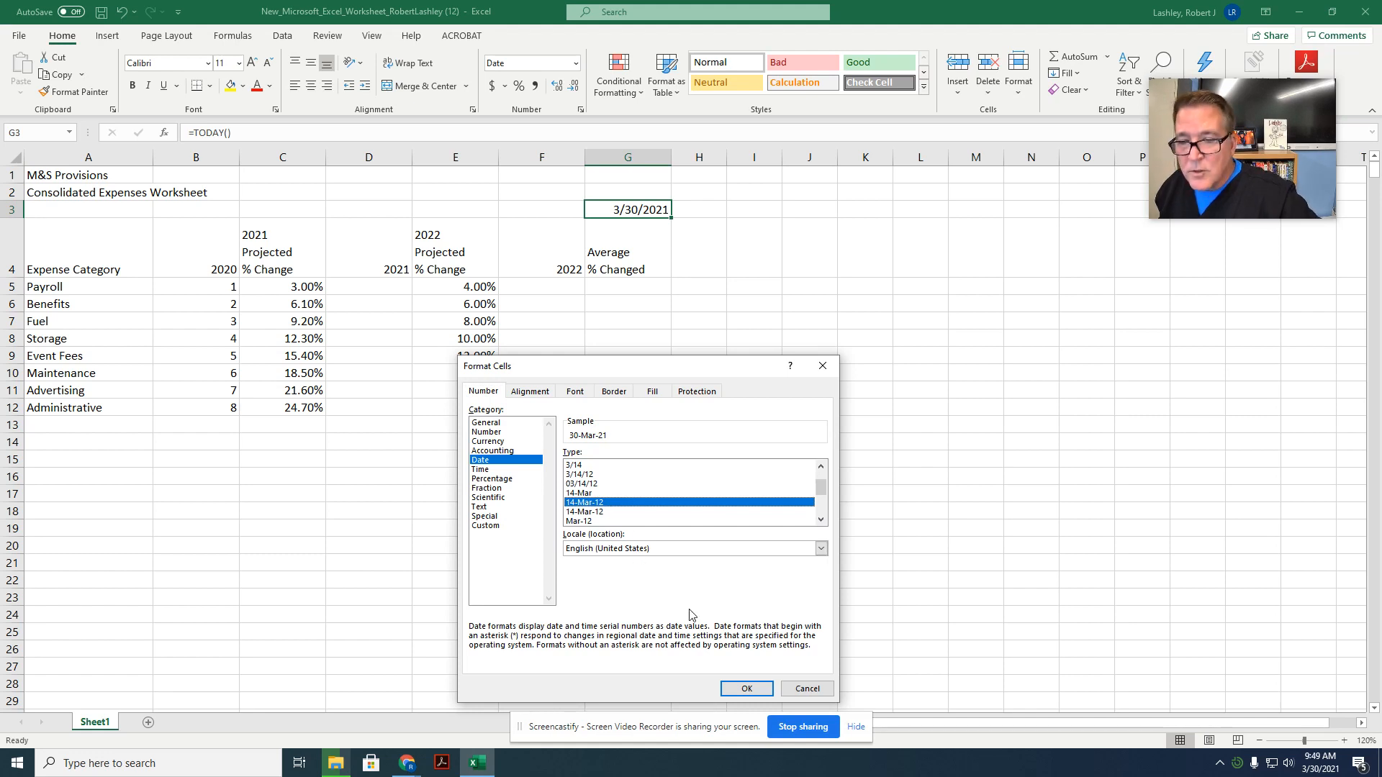
{"action": "left_click", "coordinate": [746, 688]}
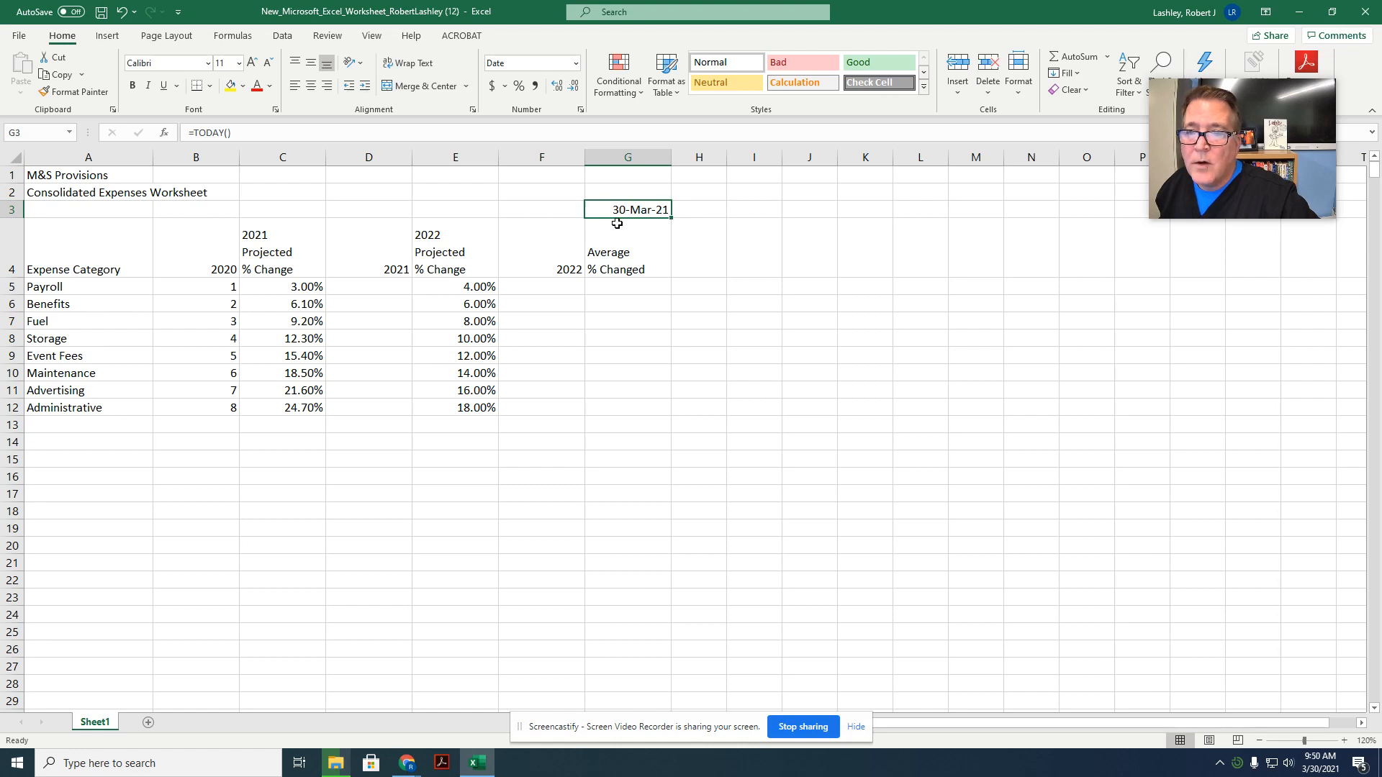
{"action": "left_click", "coordinate": [648, 300]}
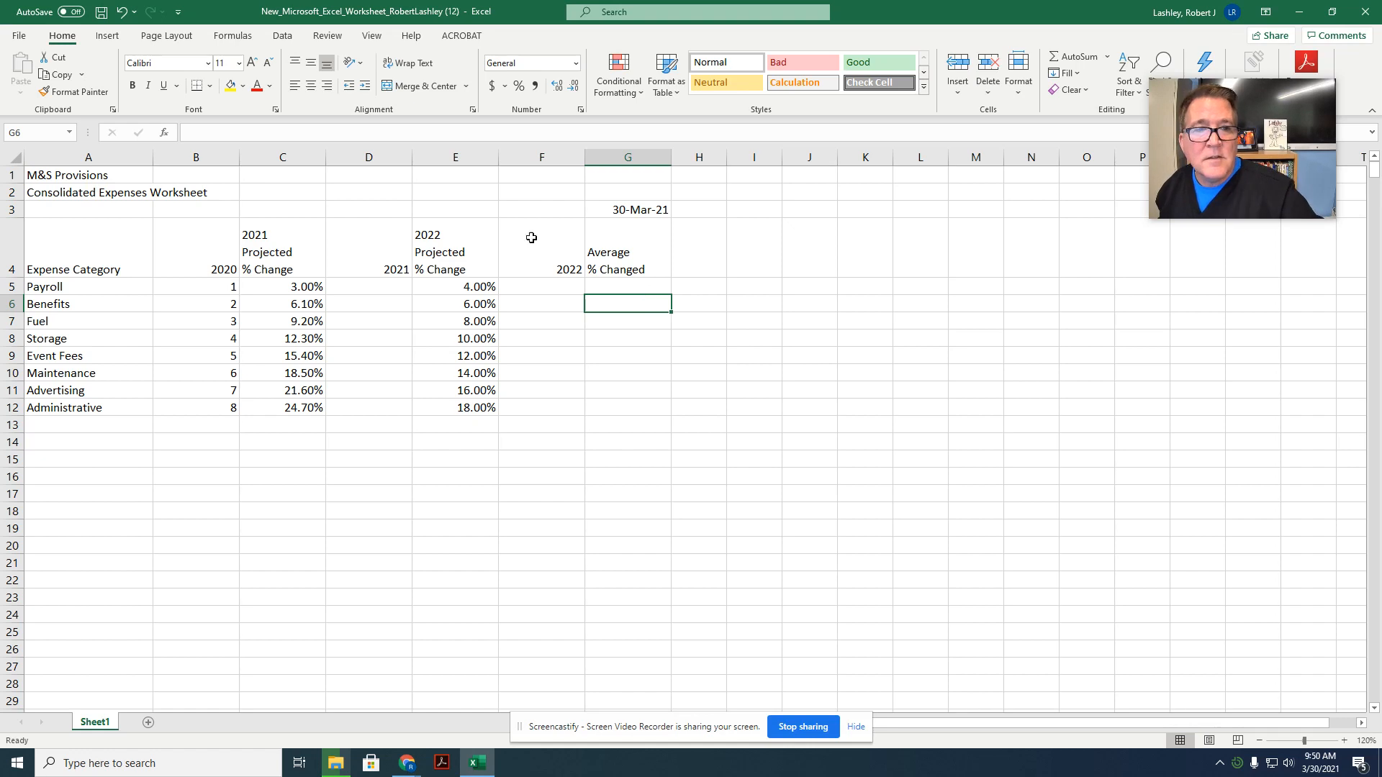
Step: Enter =ROUND(B5+B5*C5,2) as the Payroll 2021 formula in cell D5 and fill it down through D12
{"action": "left_click", "coordinate": [375, 295]}
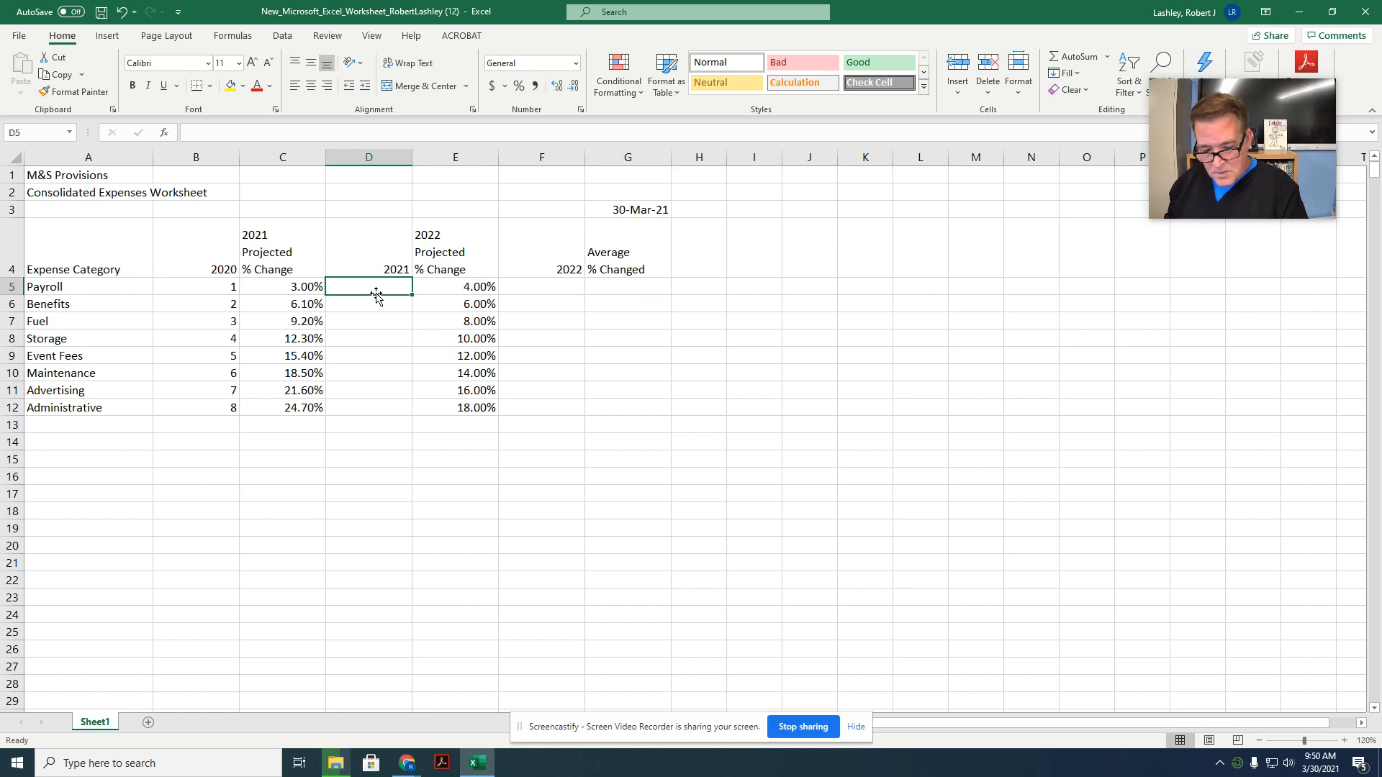
{"action": "type", "text": "=round"}
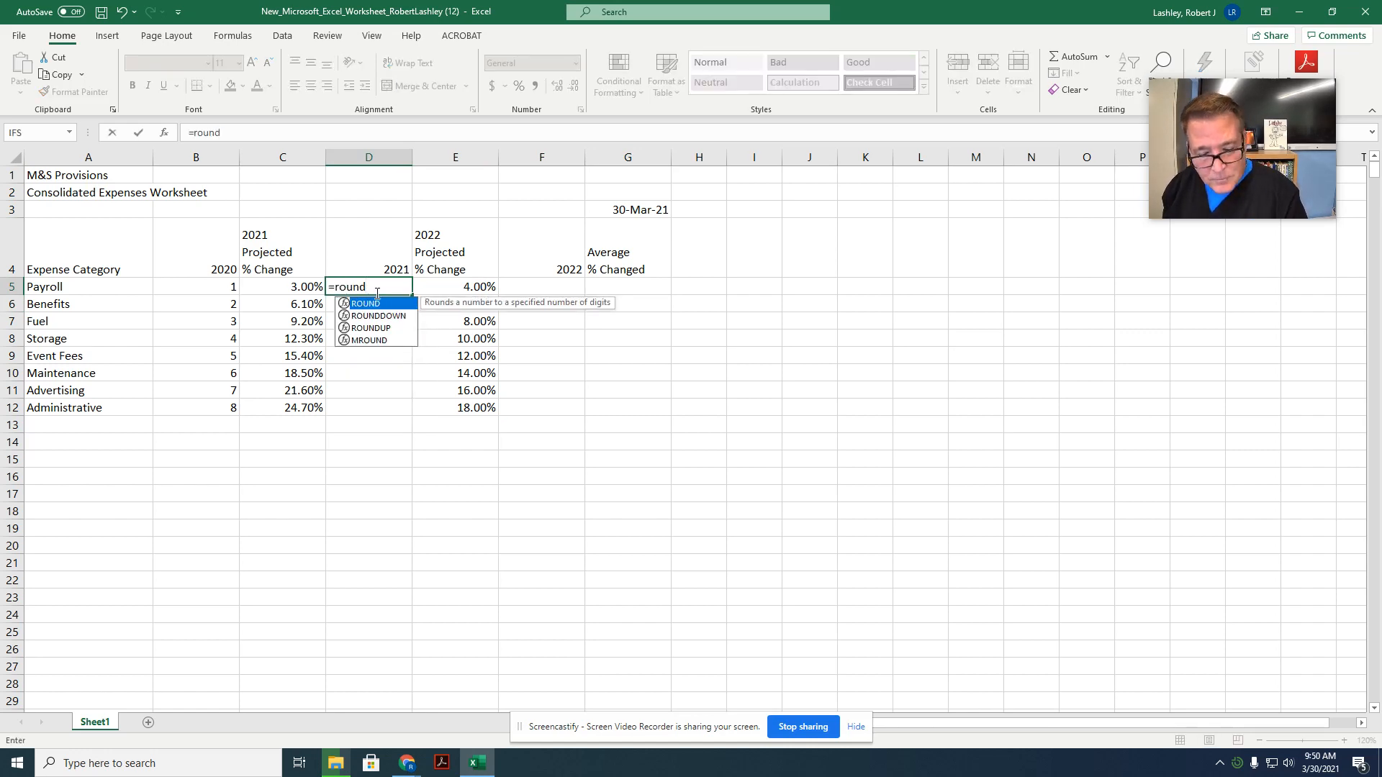
{"action": "type", "text": "("}
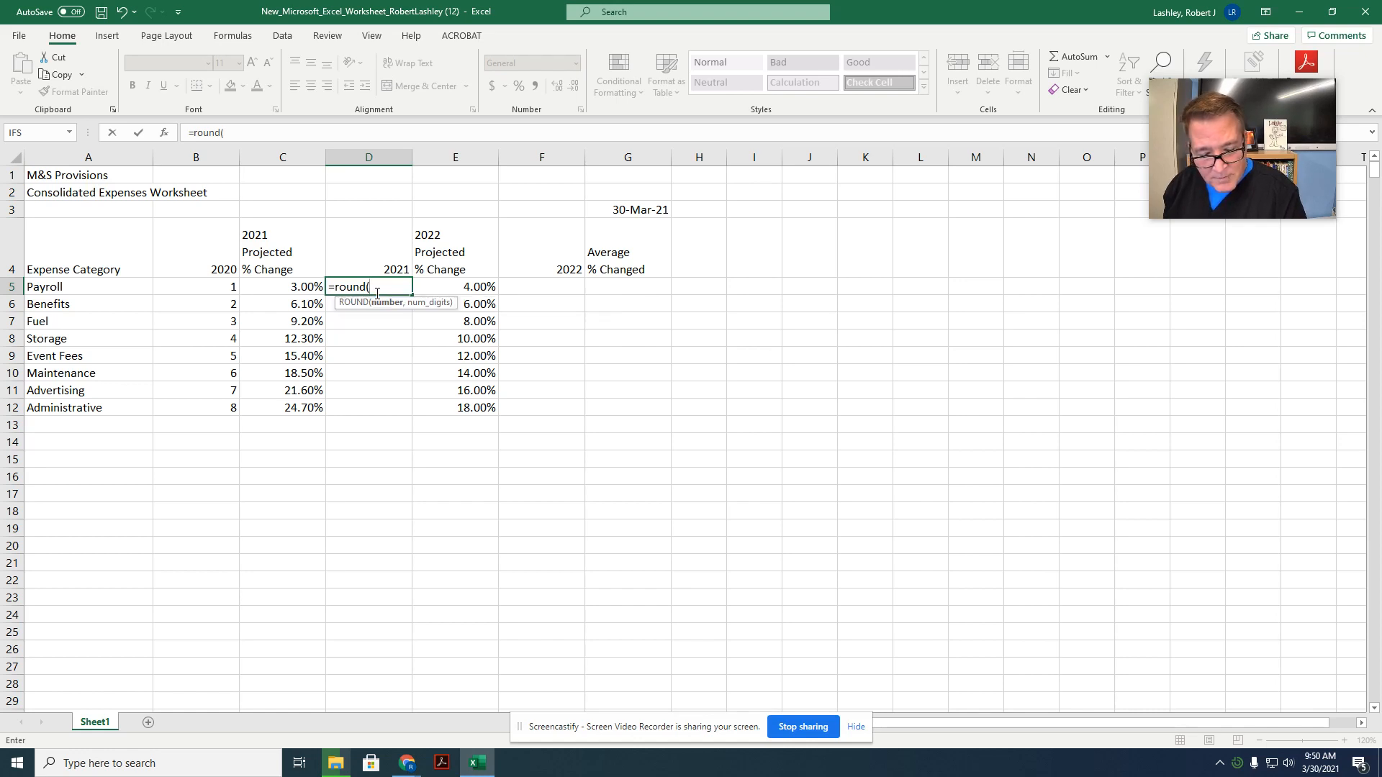
{"action": "type", "text": "b"}
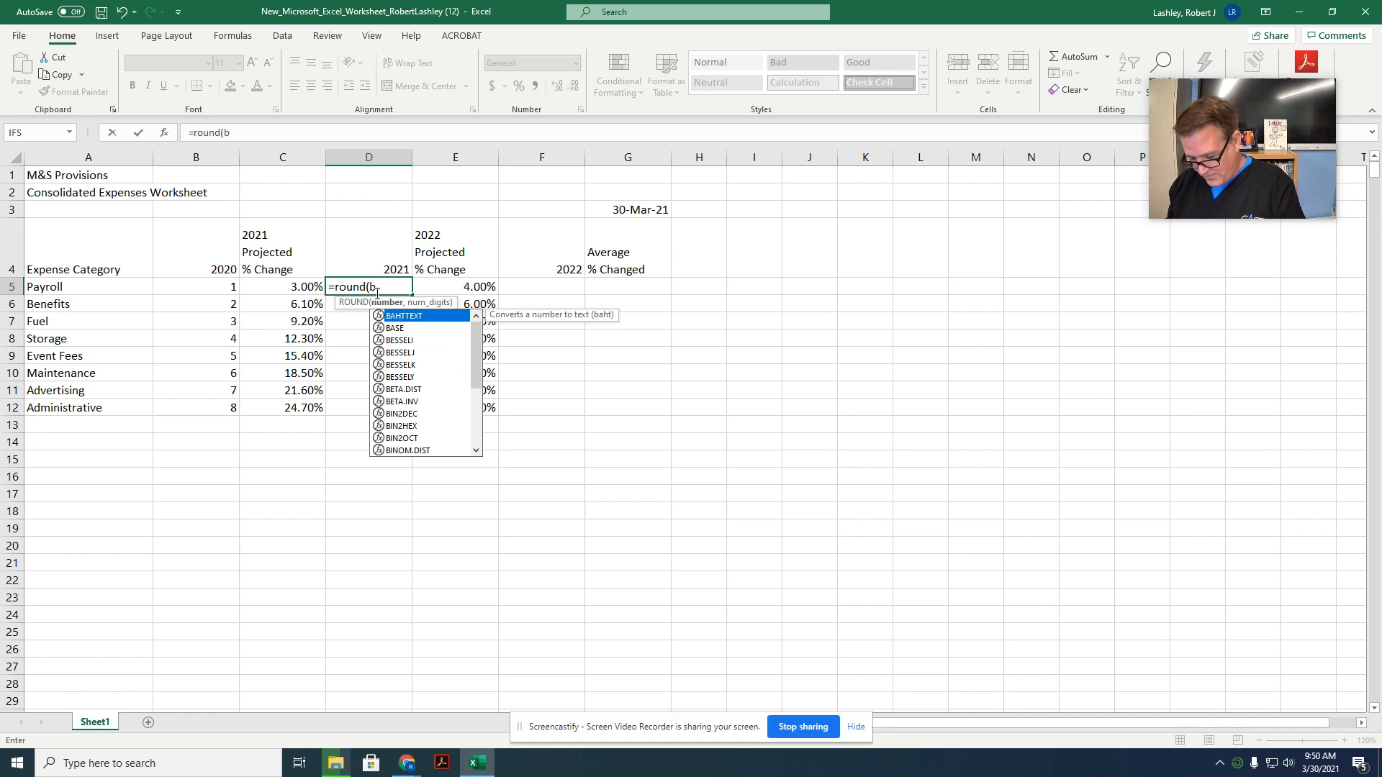
{"action": "type", "text": "5+b5"}
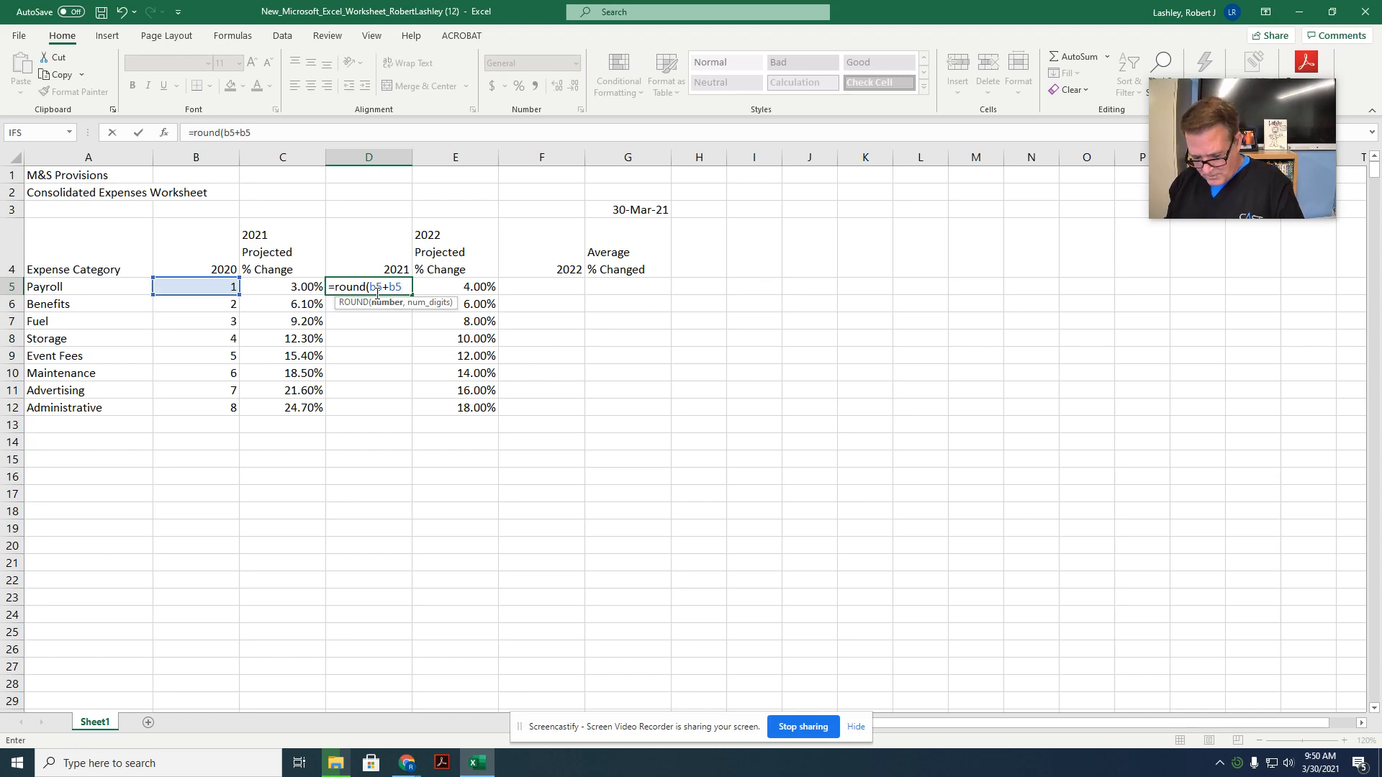
{"action": "type", "text": "*c5"}
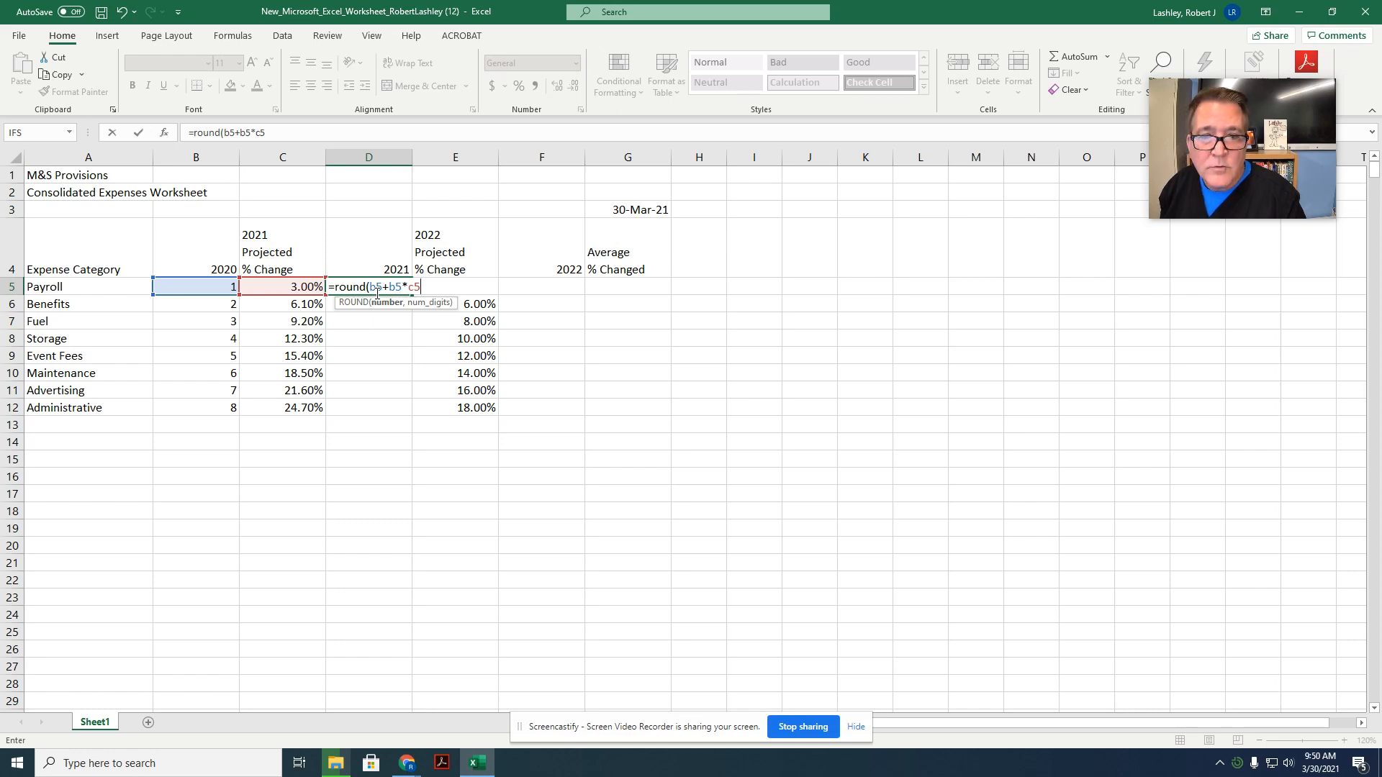
{"action": "type", "text": ",2"}
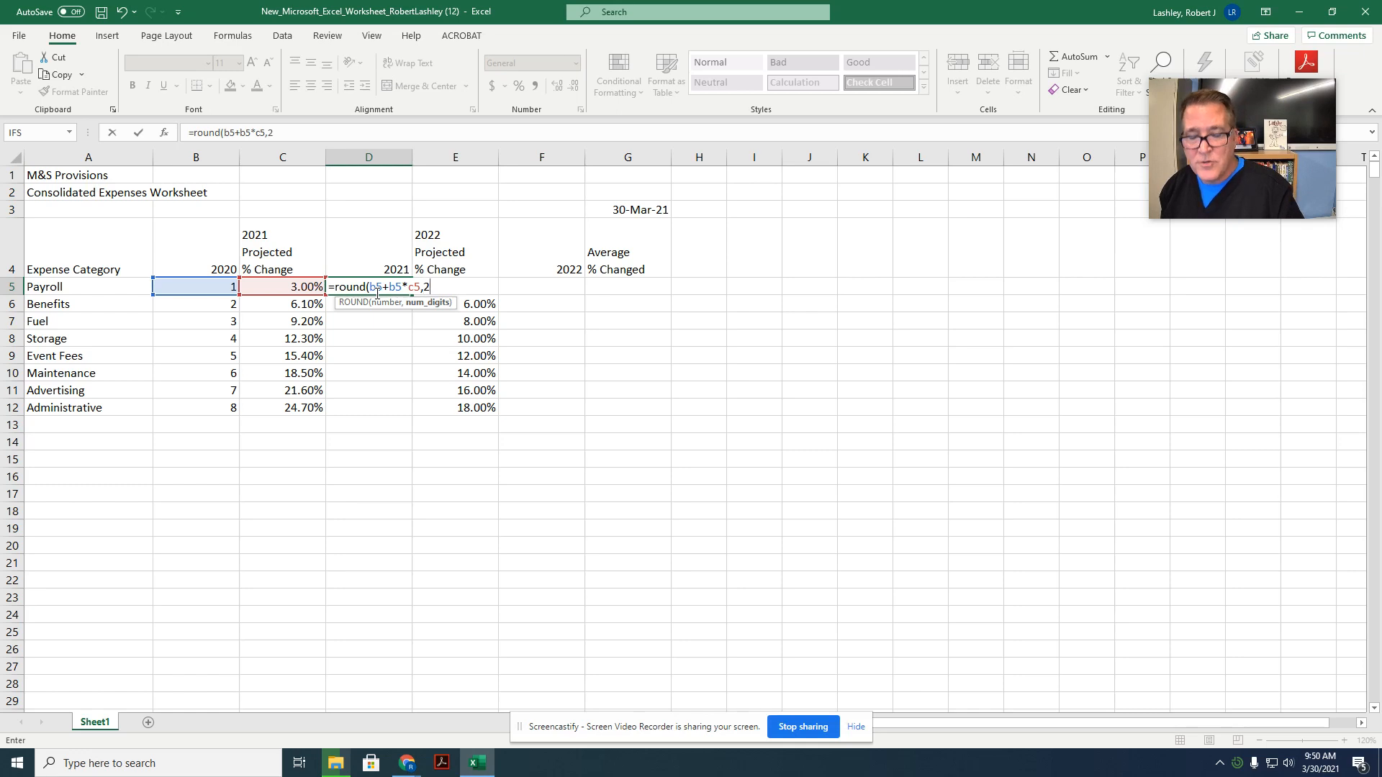
{"action": "type", "text": ")"}
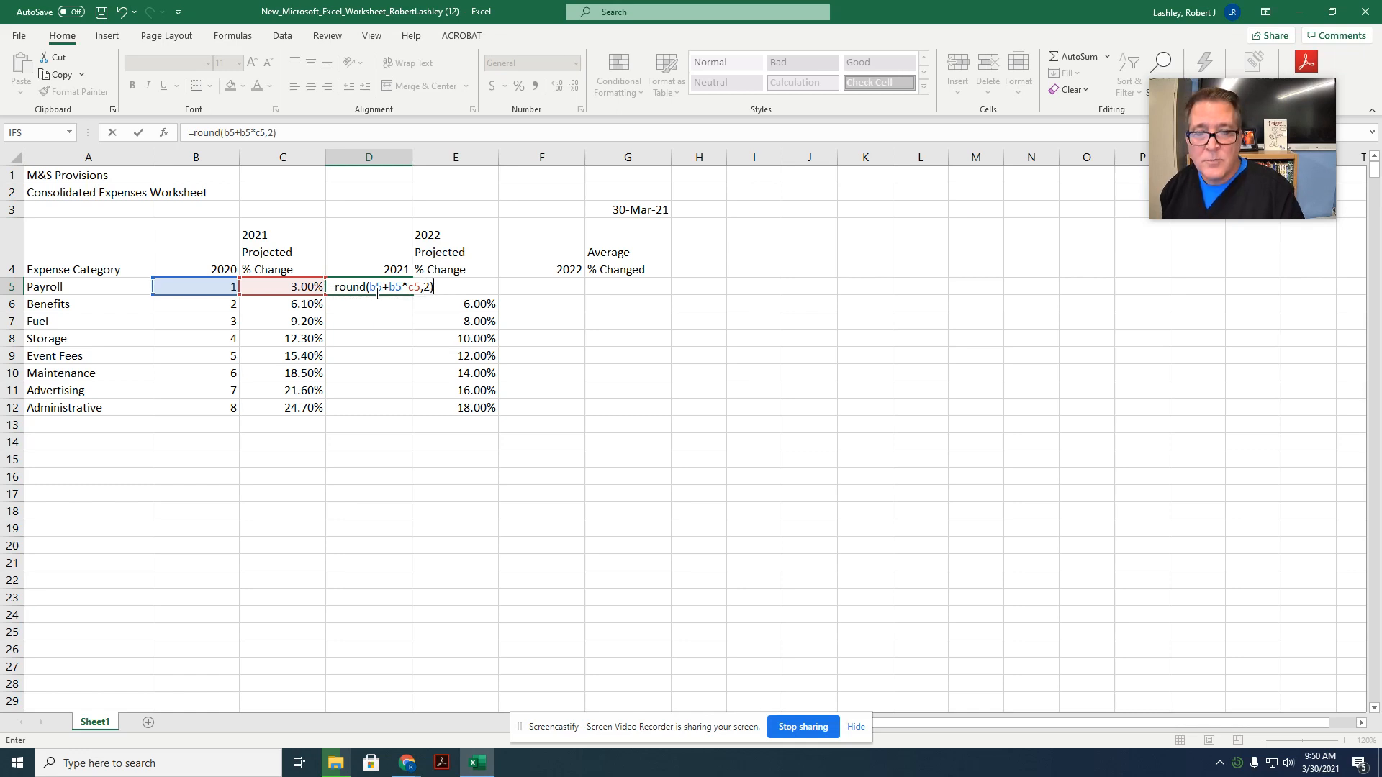
{"action": "key", "text": "Return"}
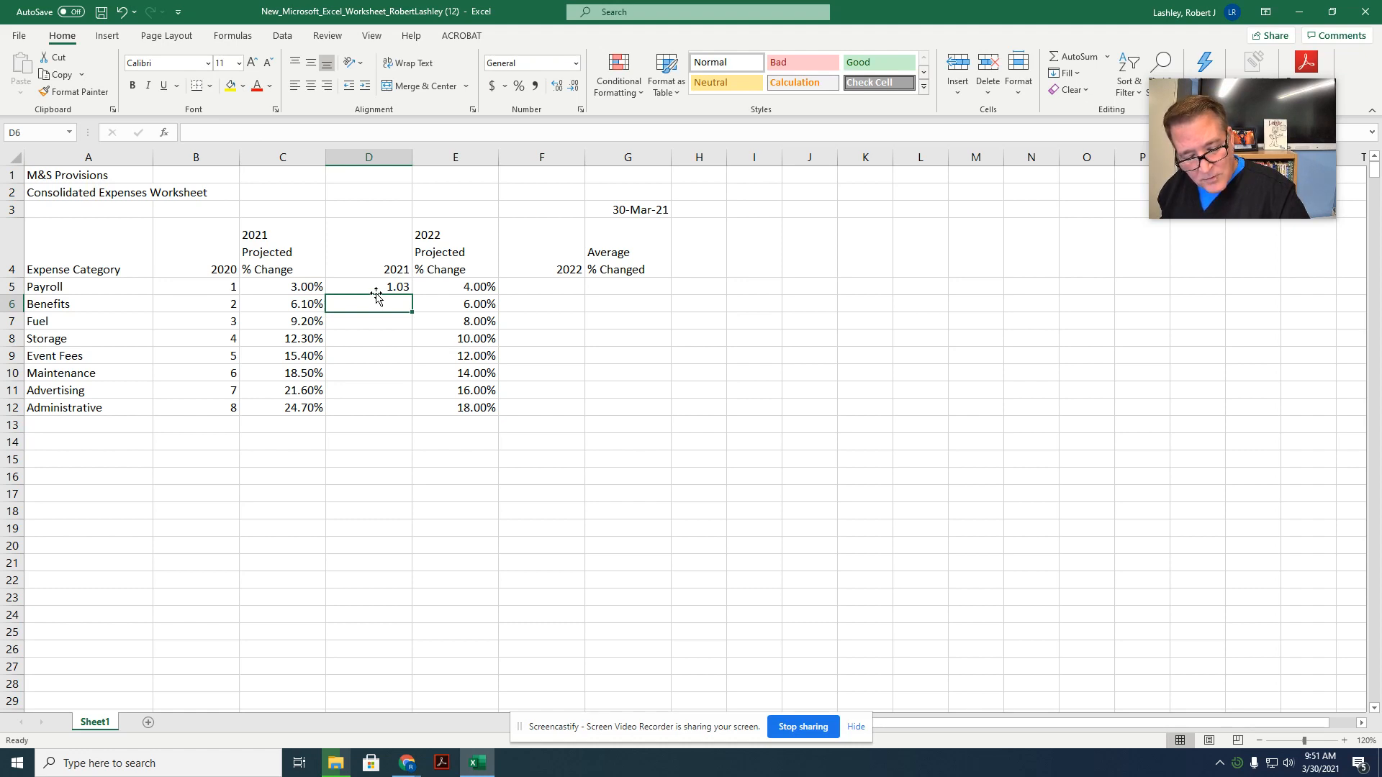
{"action": "left_click", "coordinate": [363, 283]}
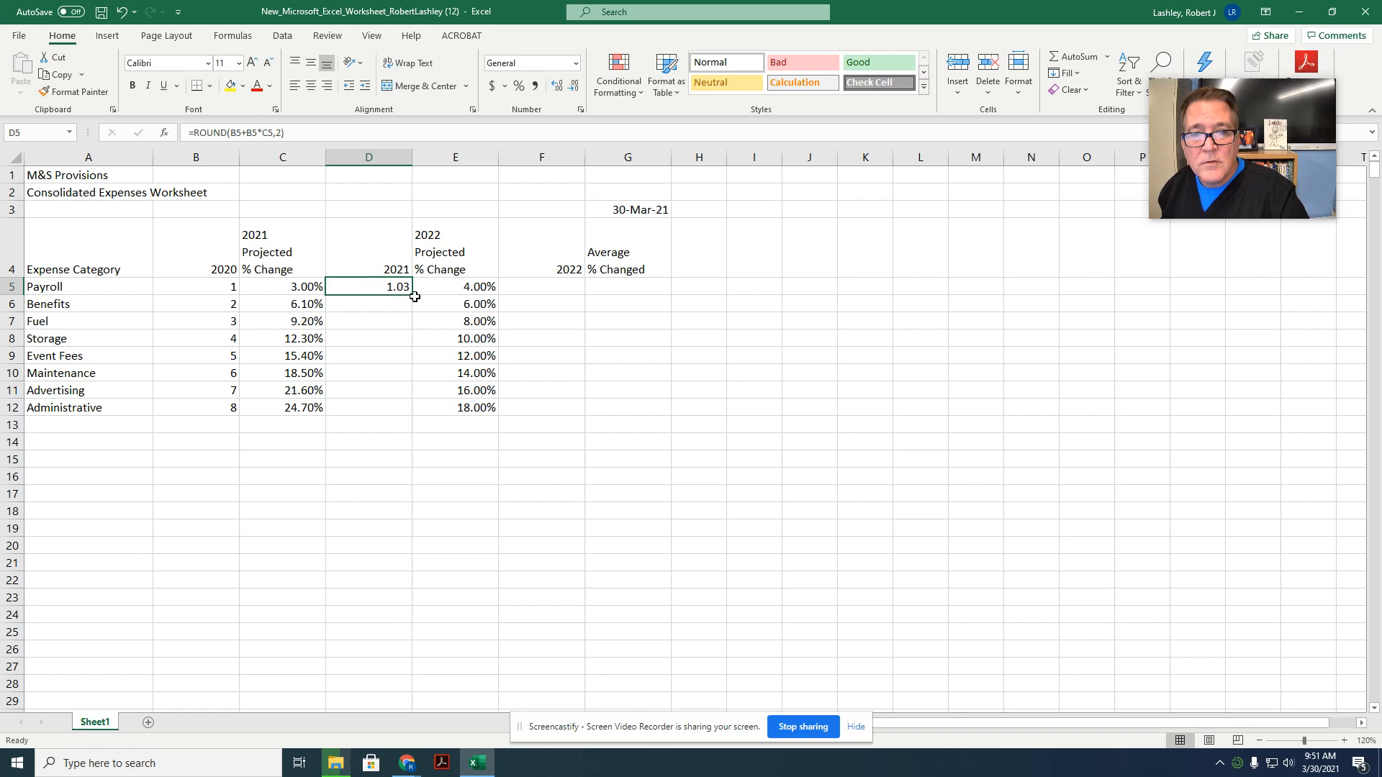
{"action": "left_click_drag", "start_coordinate": [410, 295], "coordinate": [404, 420]}
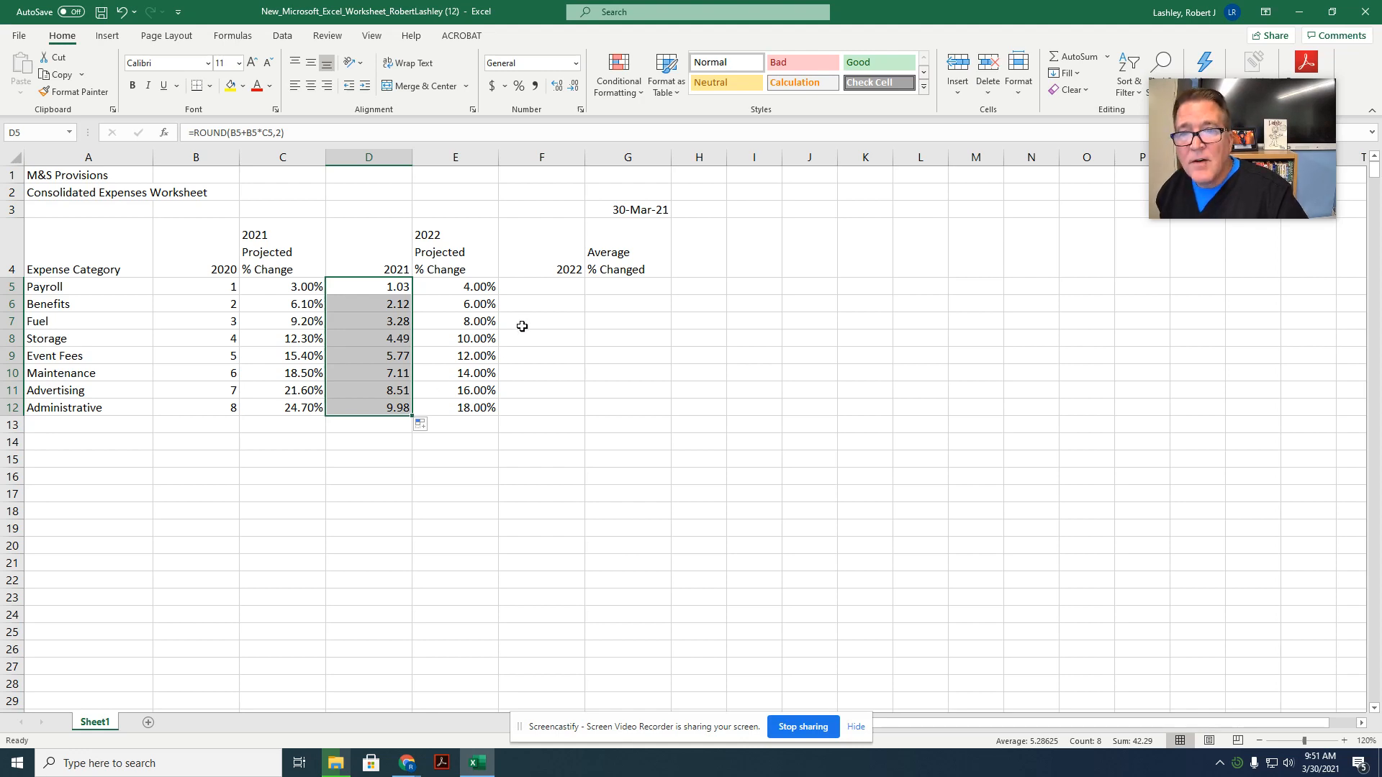
Step: Enter =ROUND(D5+D5*E5,2) as the Payroll 2022 formula in cell F5 and fill it down through F12
{"action": "left_click", "coordinate": [543, 287]}
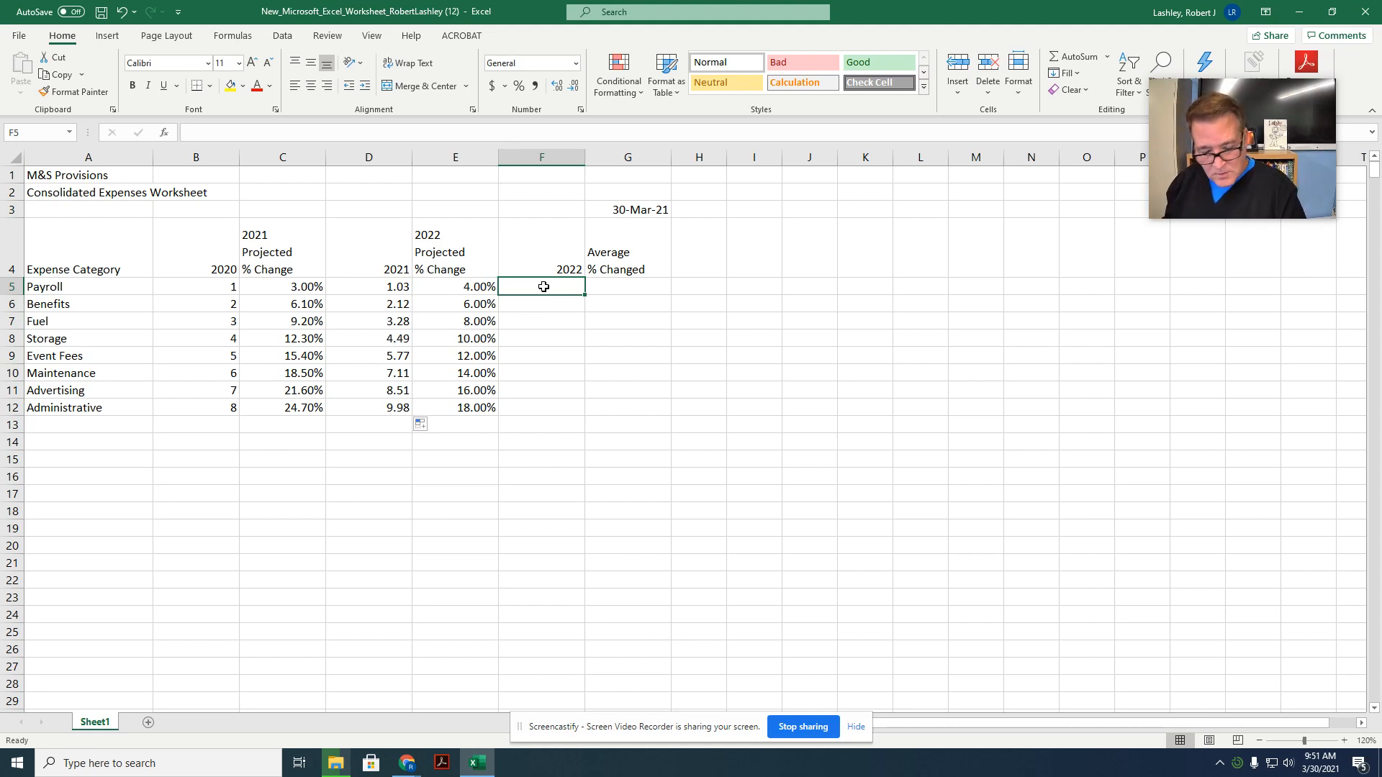
{"action": "type", "text": "=roun"}
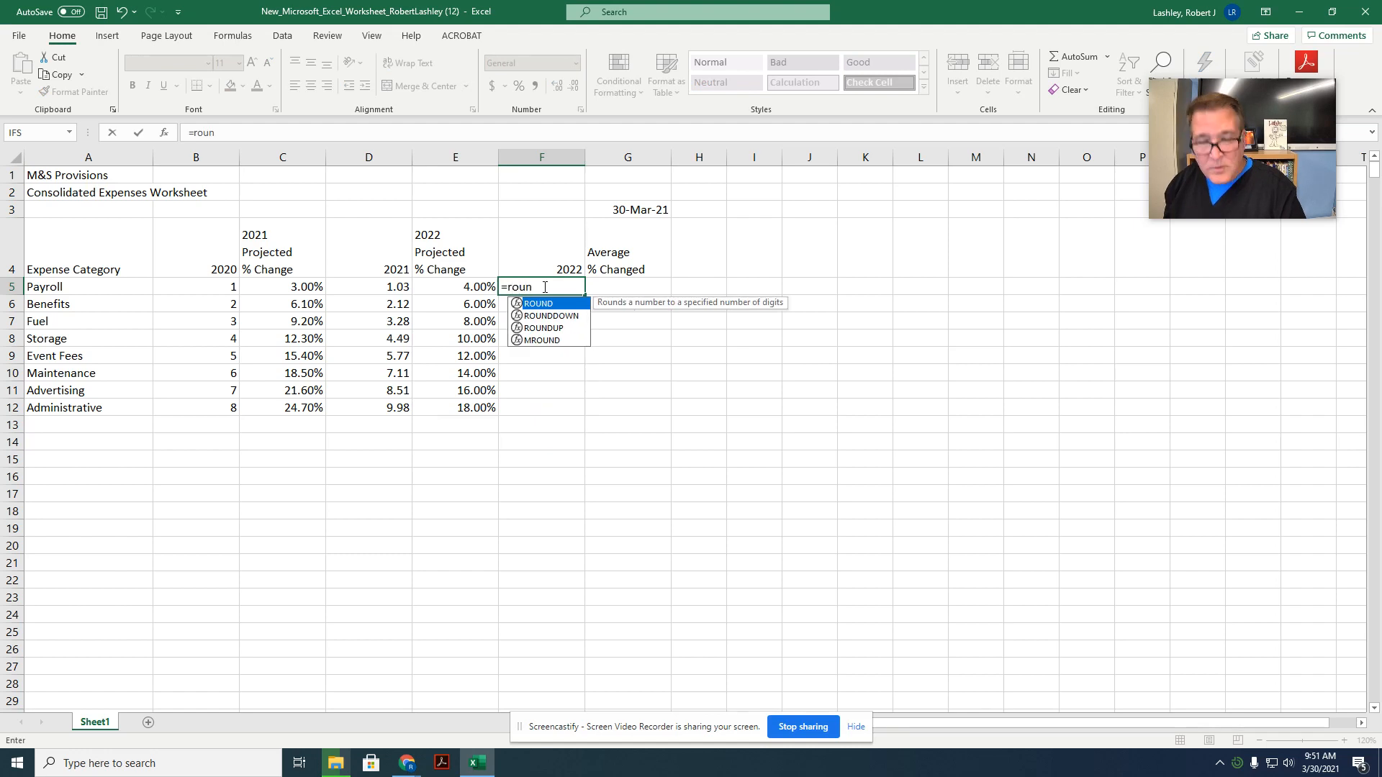
{"action": "type", "text": "d("}
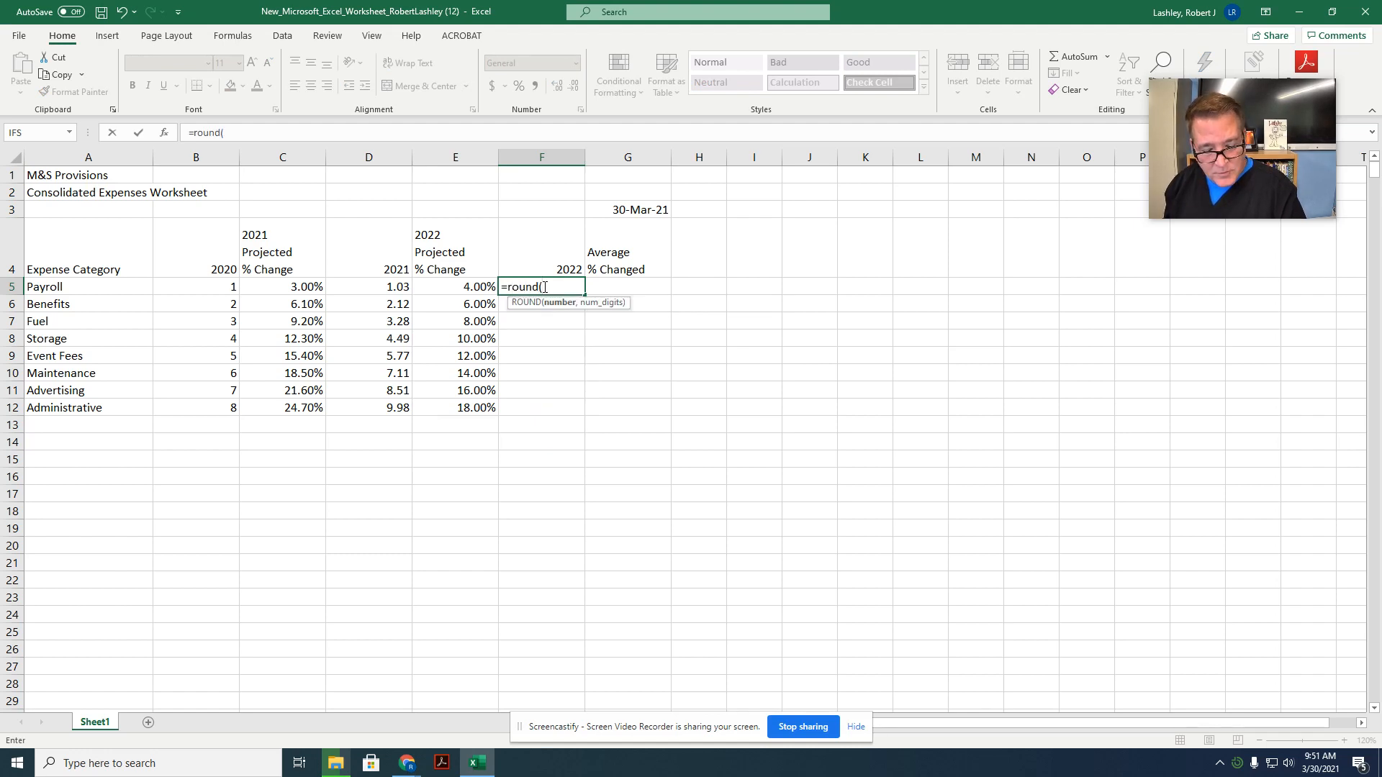
{"action": "type", "text": "d"}
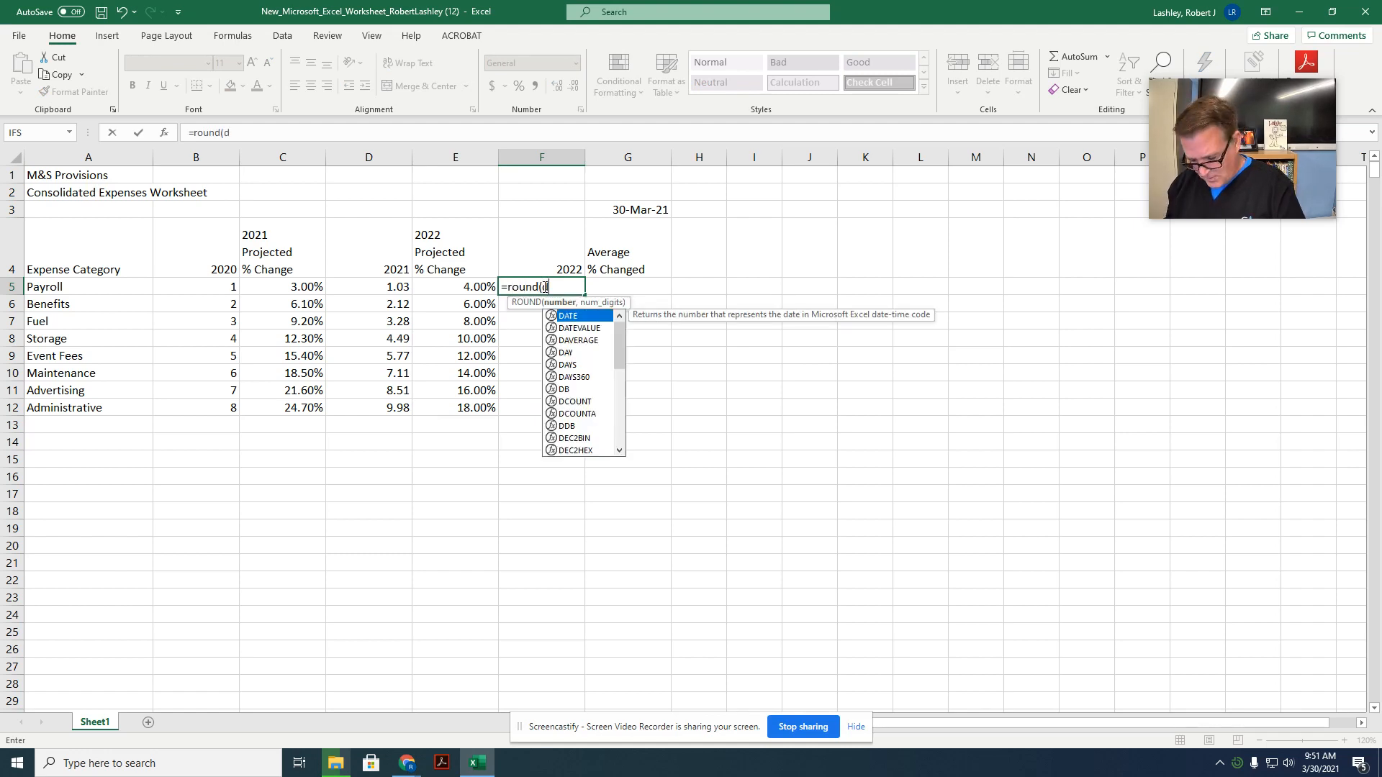
{"action": "type", "text": "5+d5"}
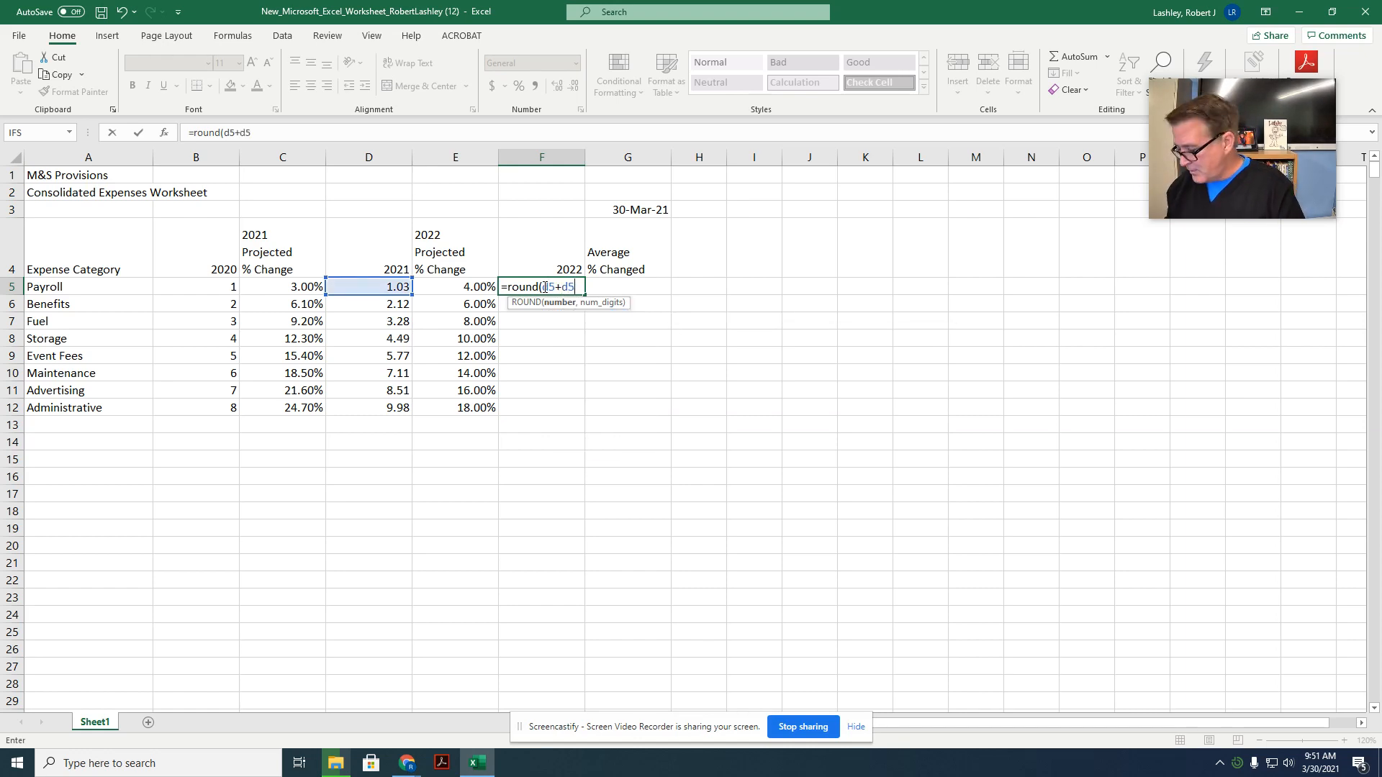
{"action": "type", "text": "*"}
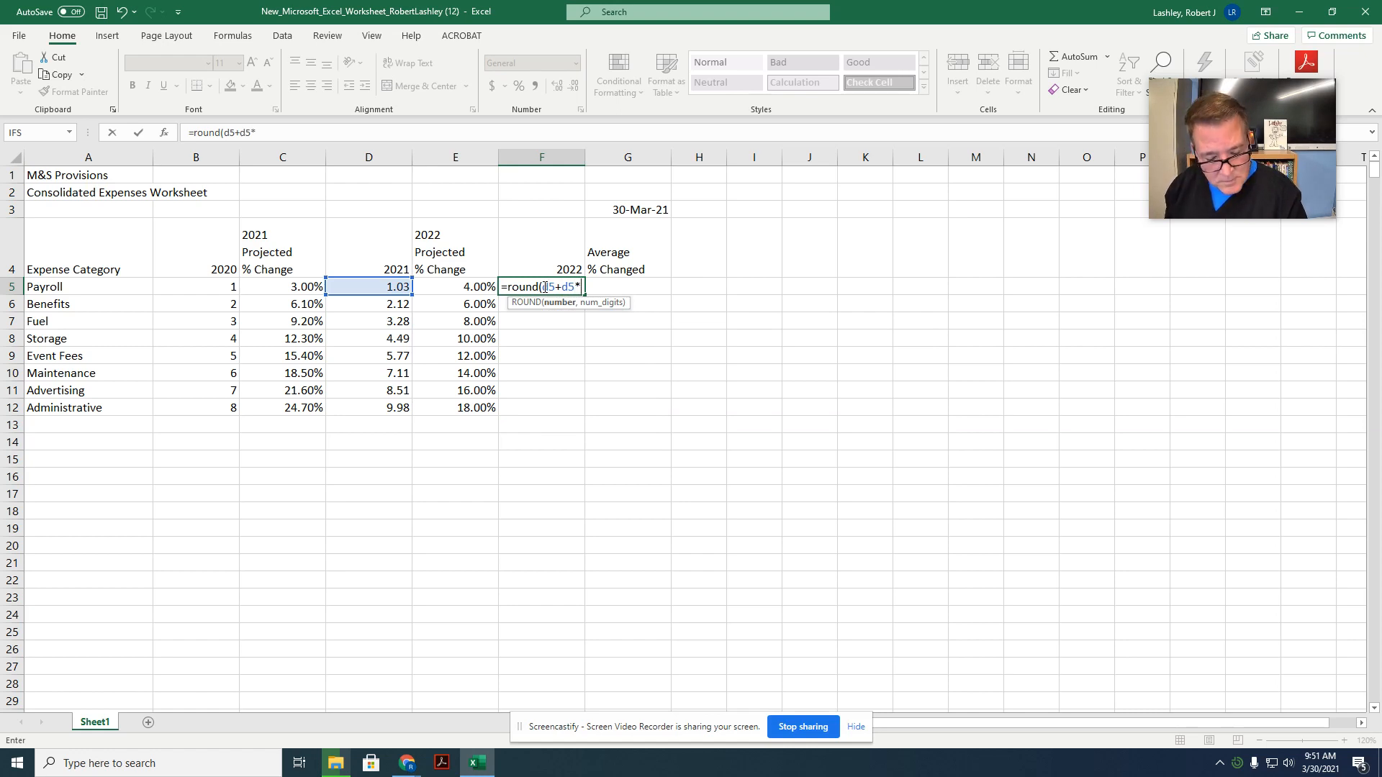
{"action": "type", "text": "e"}
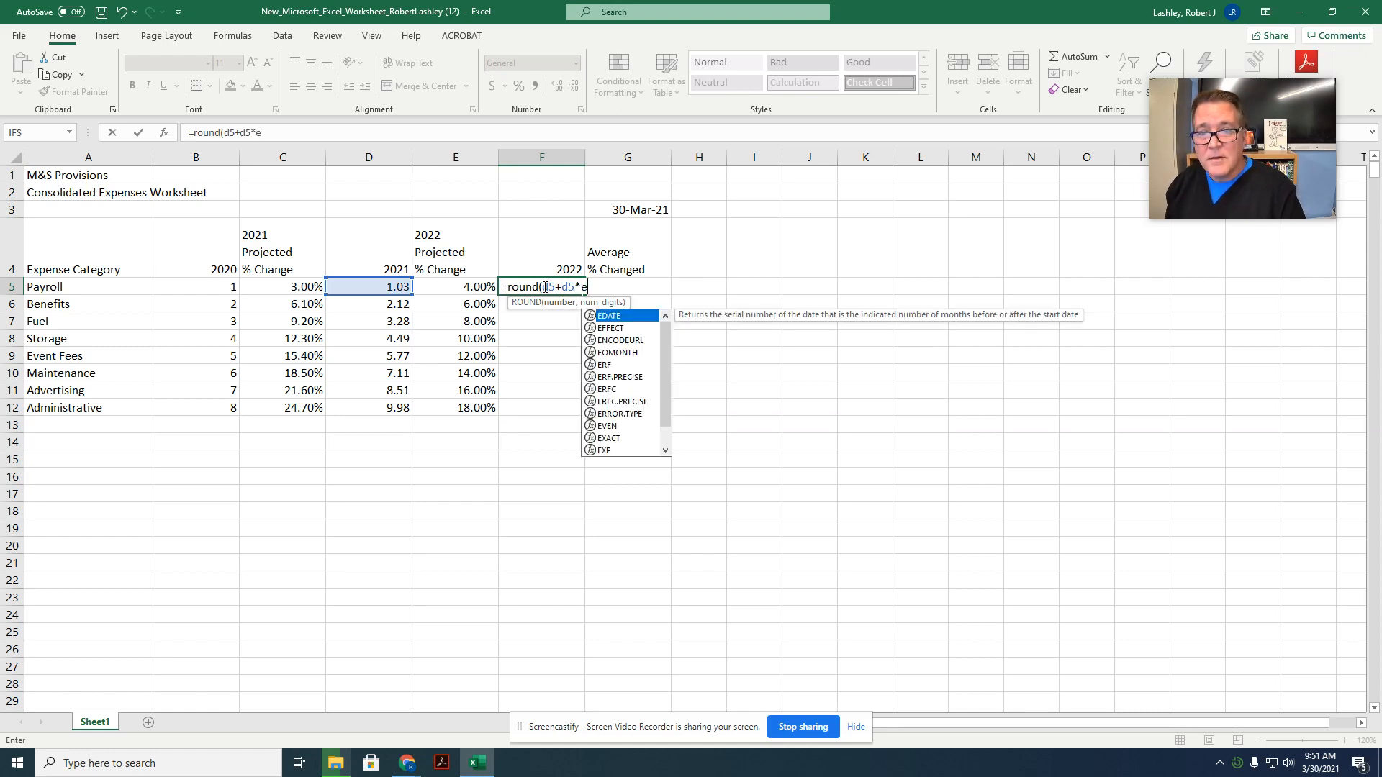
{"action": "type", "text": "5"}
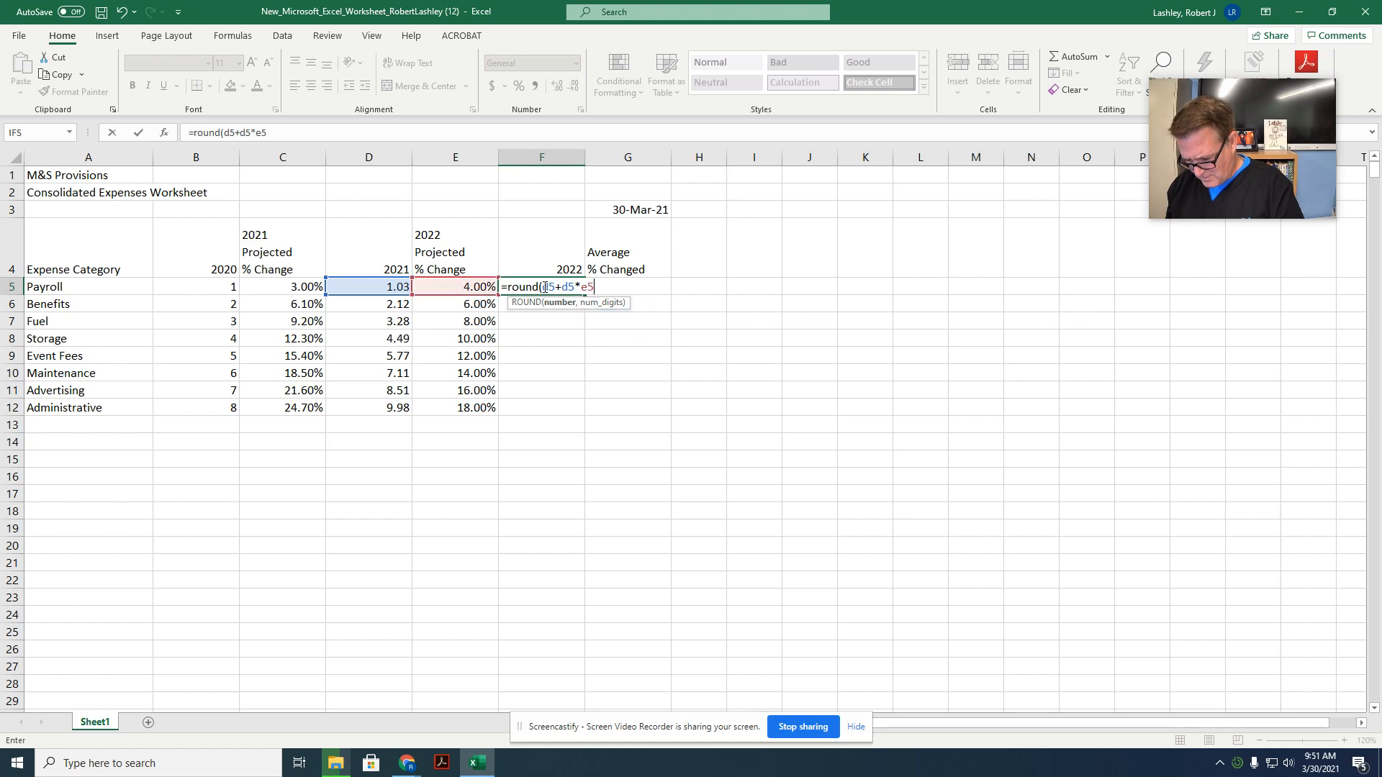
{"action": "type", "text": ","}
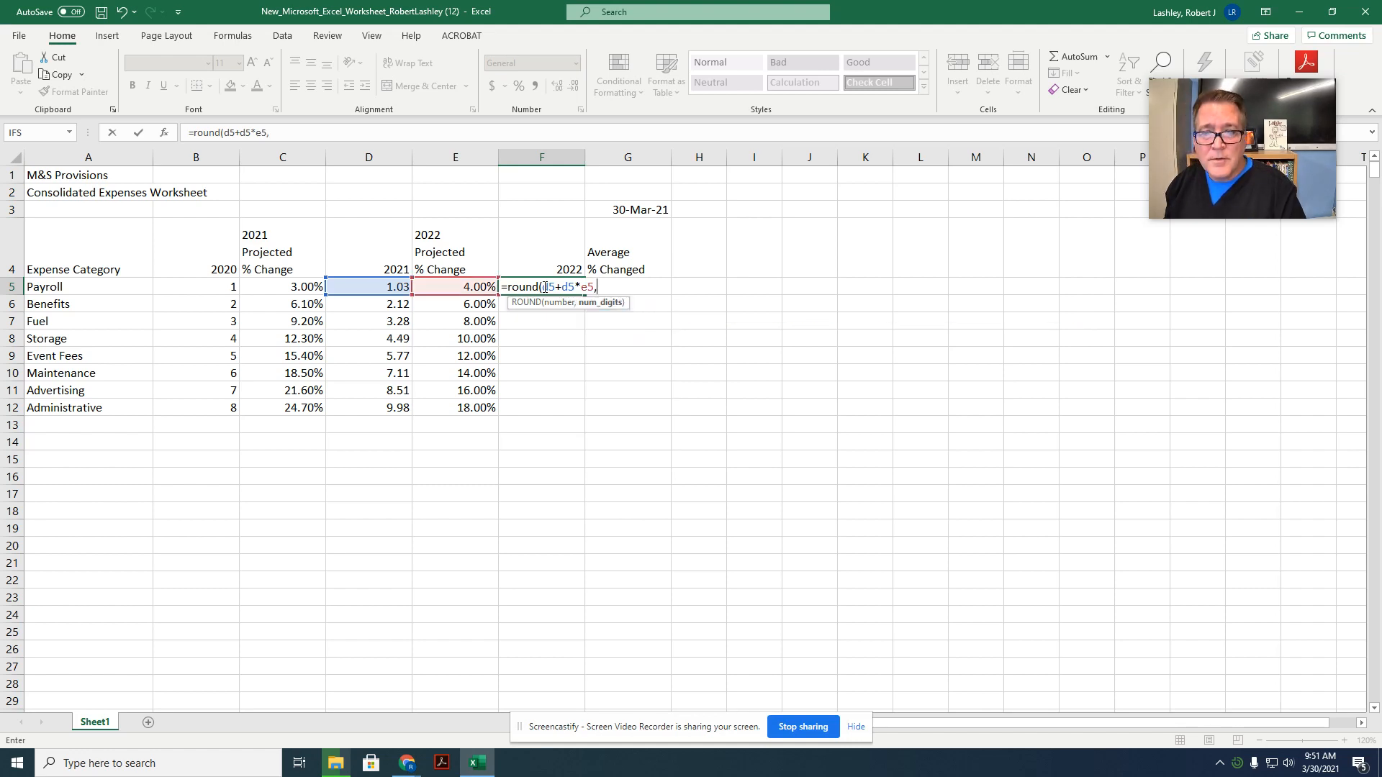
{"action": "type", "text": "2"}
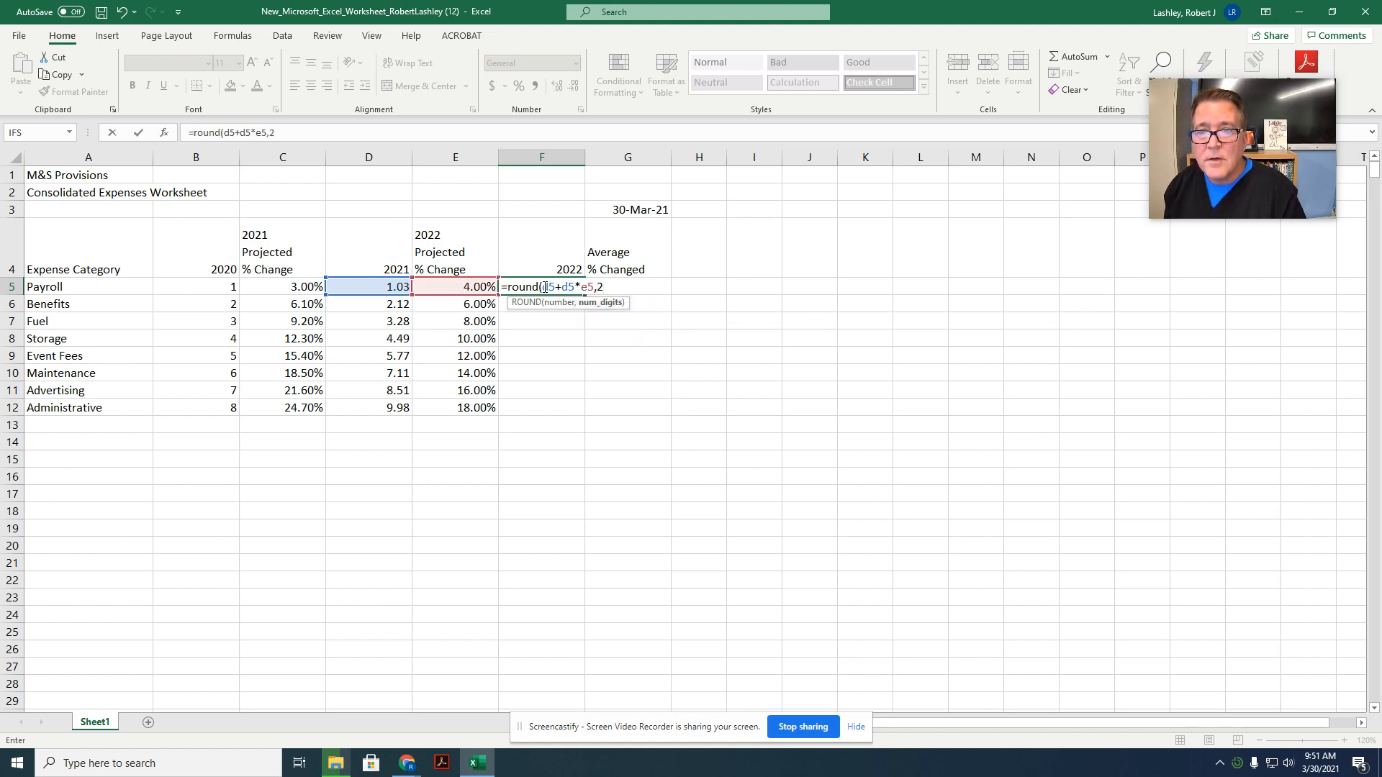
{"action": "type", "text": ")"}
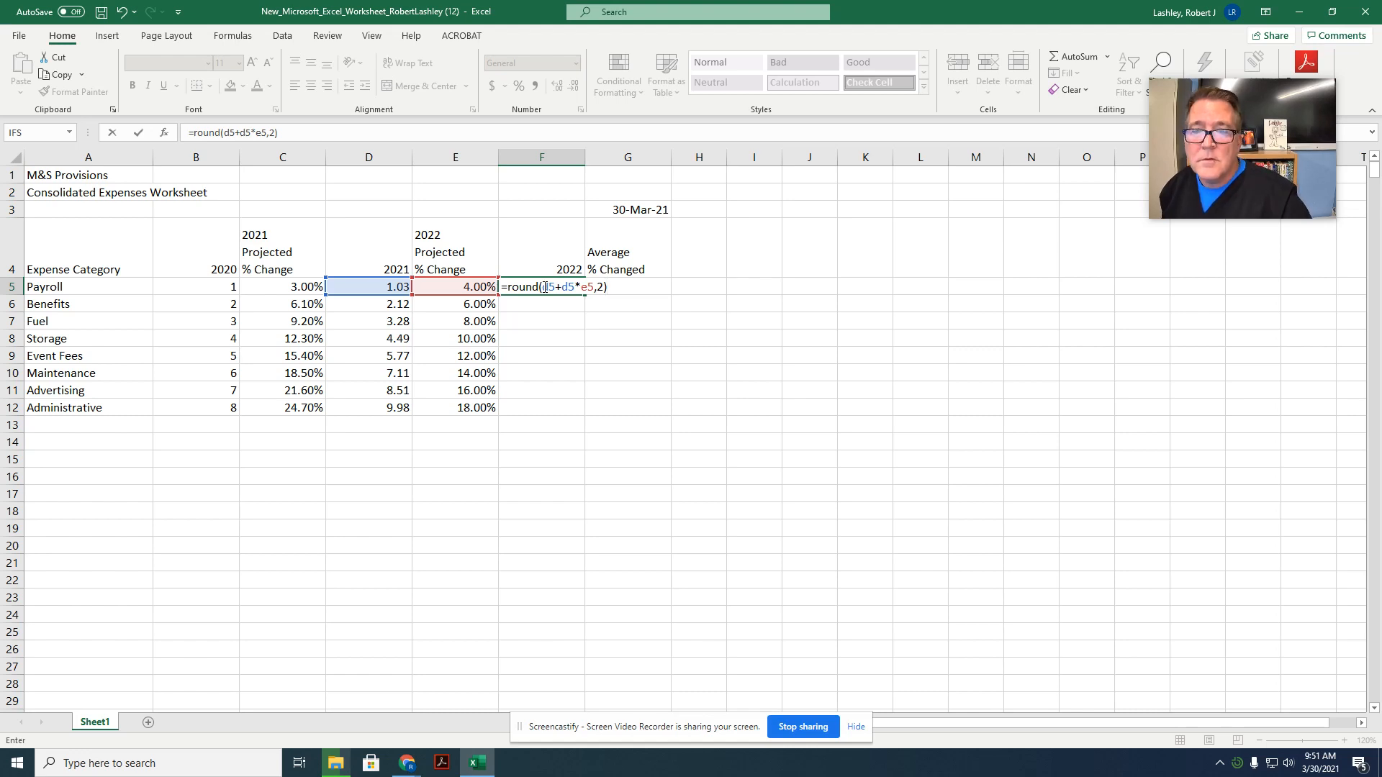
{"action": "key", "text": "Return"}
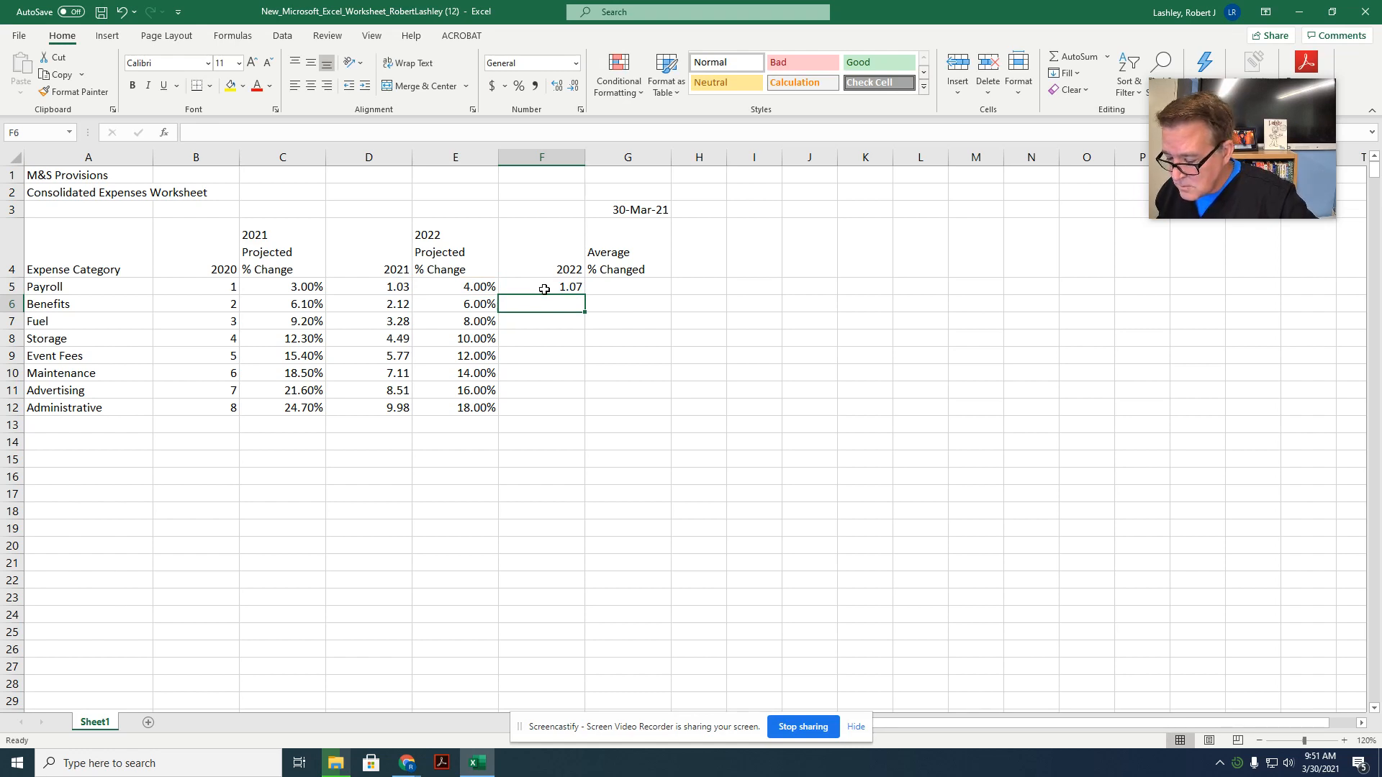
{"action": "left_click", "coordinate": [532, 287]}
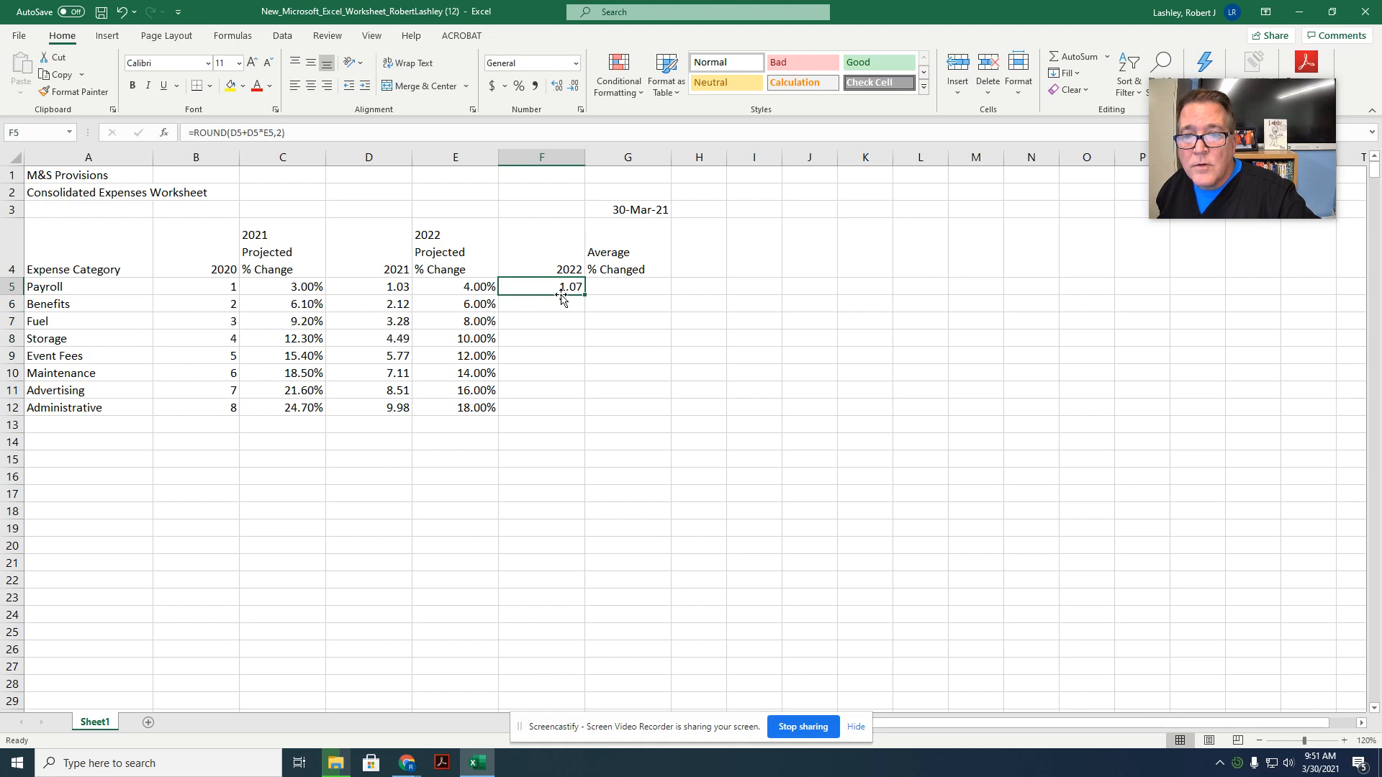
{"action": "left_click_drag", "start_coordinate": [584, 295], "coordinate": [547, 423]}
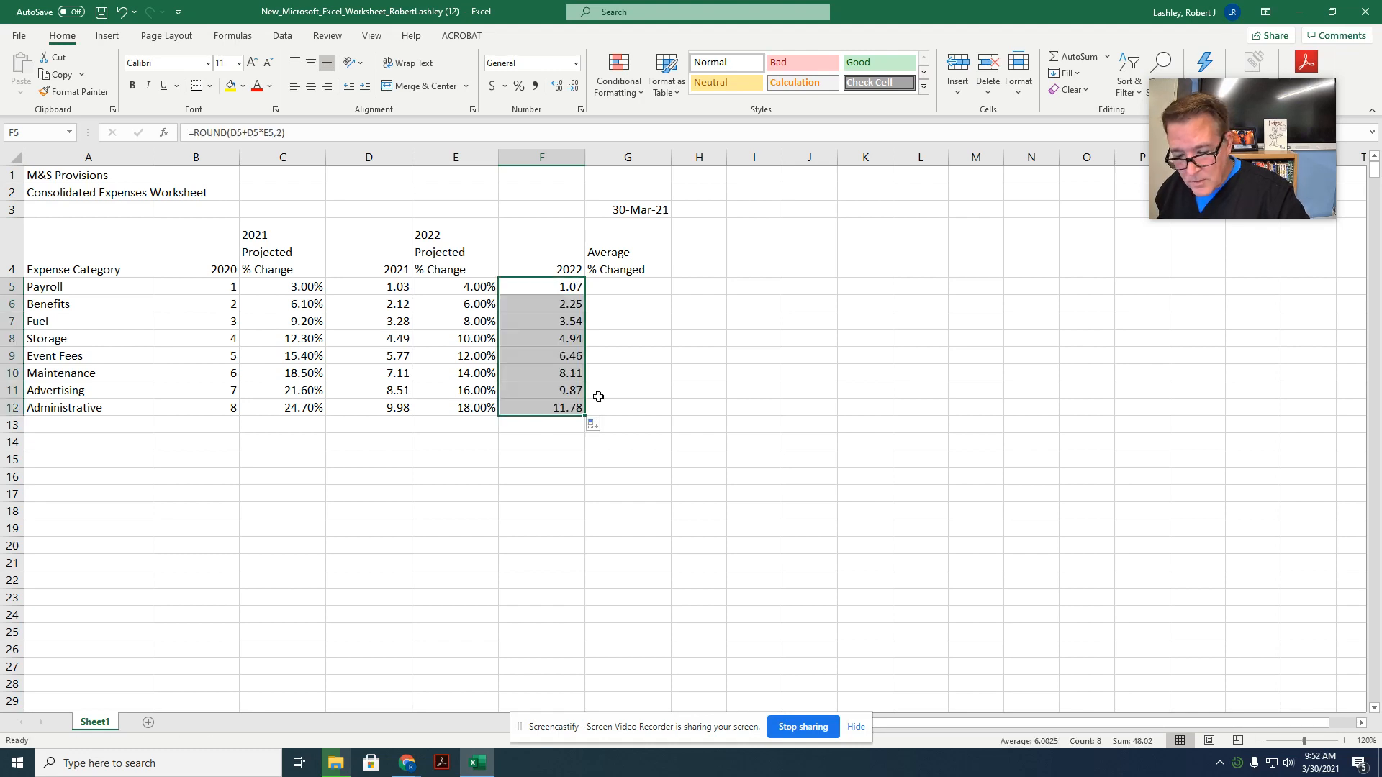
Step: Enter =ROUND((C5+E5)/2,4) as the Payroll average % changed formula in cell G5 and fill it down through G12
{"action": "left_click", "coordinate": [616, 288]}
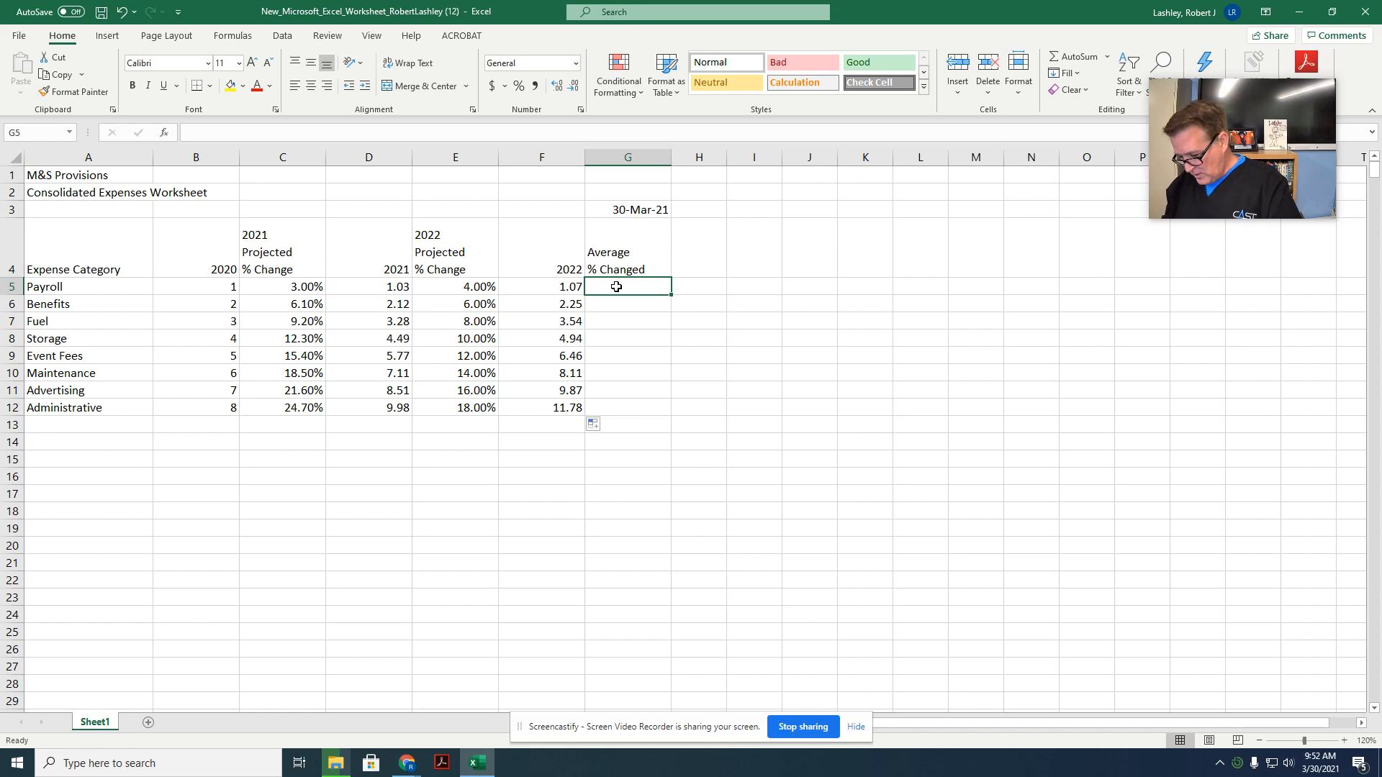
{"action": "type", "text": "="}
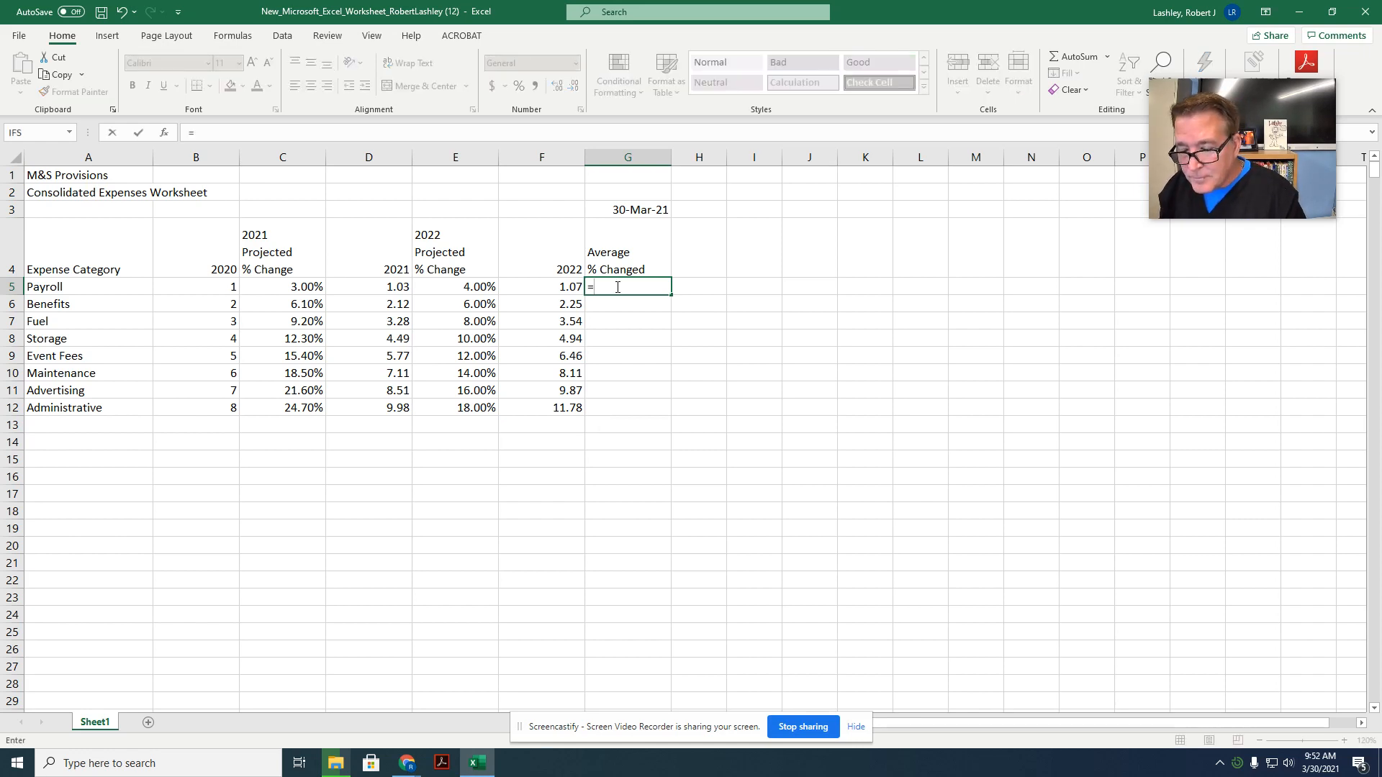
{"action": "type", "text": "rou"}
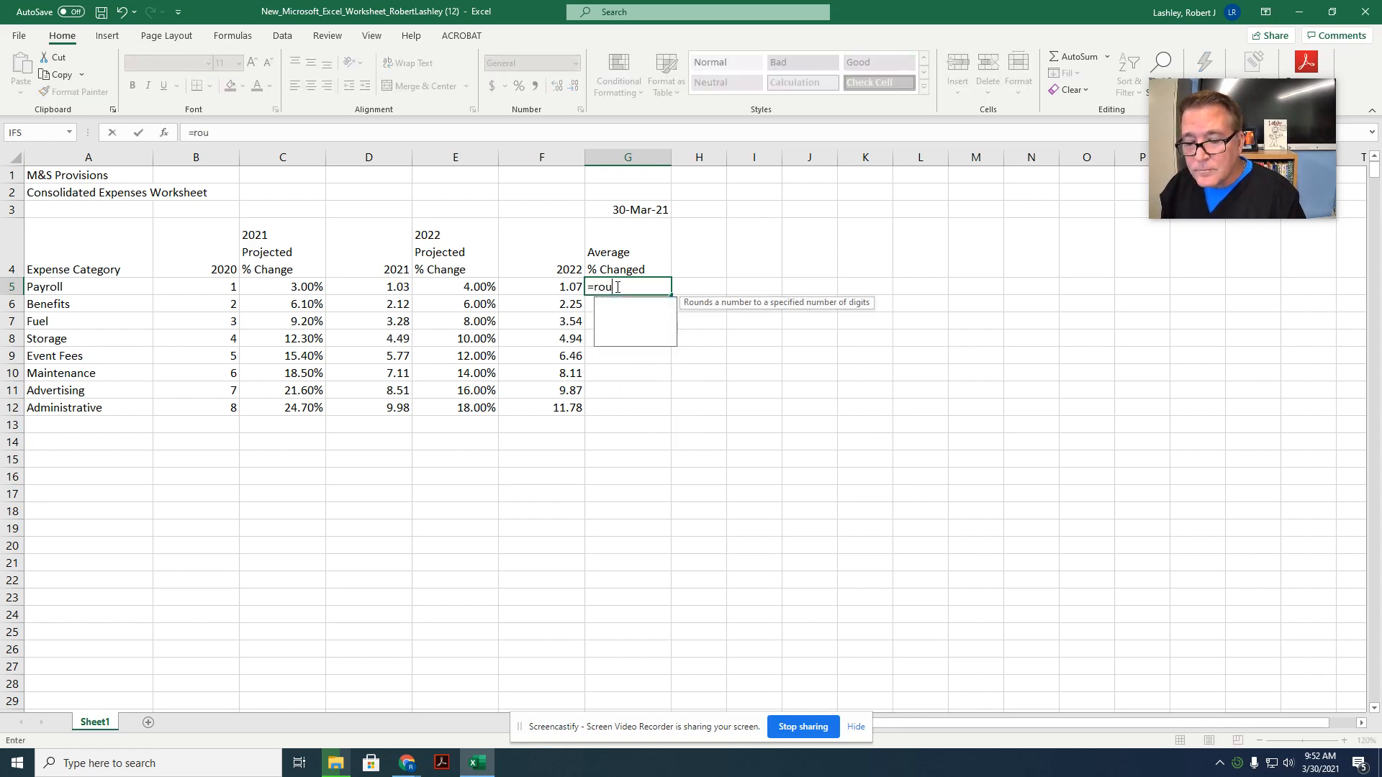
{"action": "type", "text": "nd("}
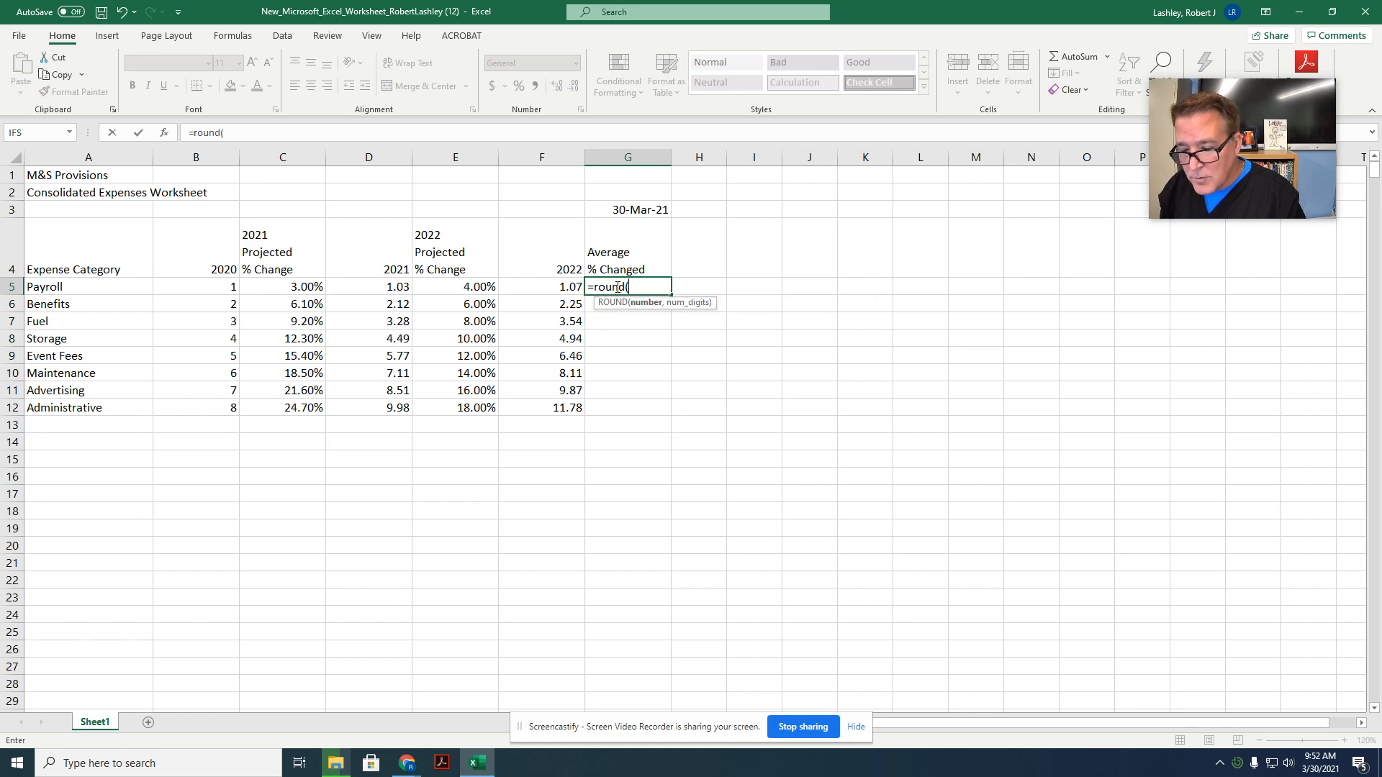
{"action": "type", "text": "("}
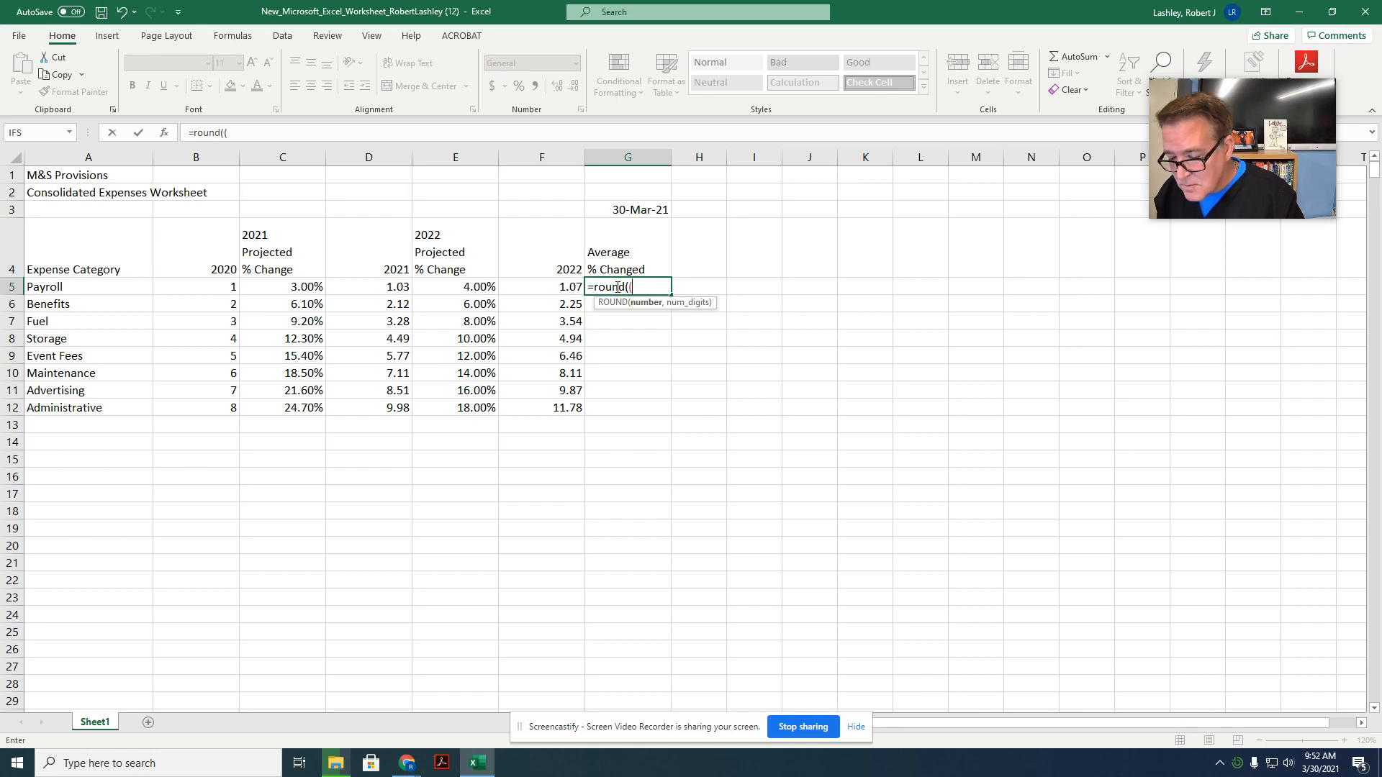
{"action": "type", "text": "c"}
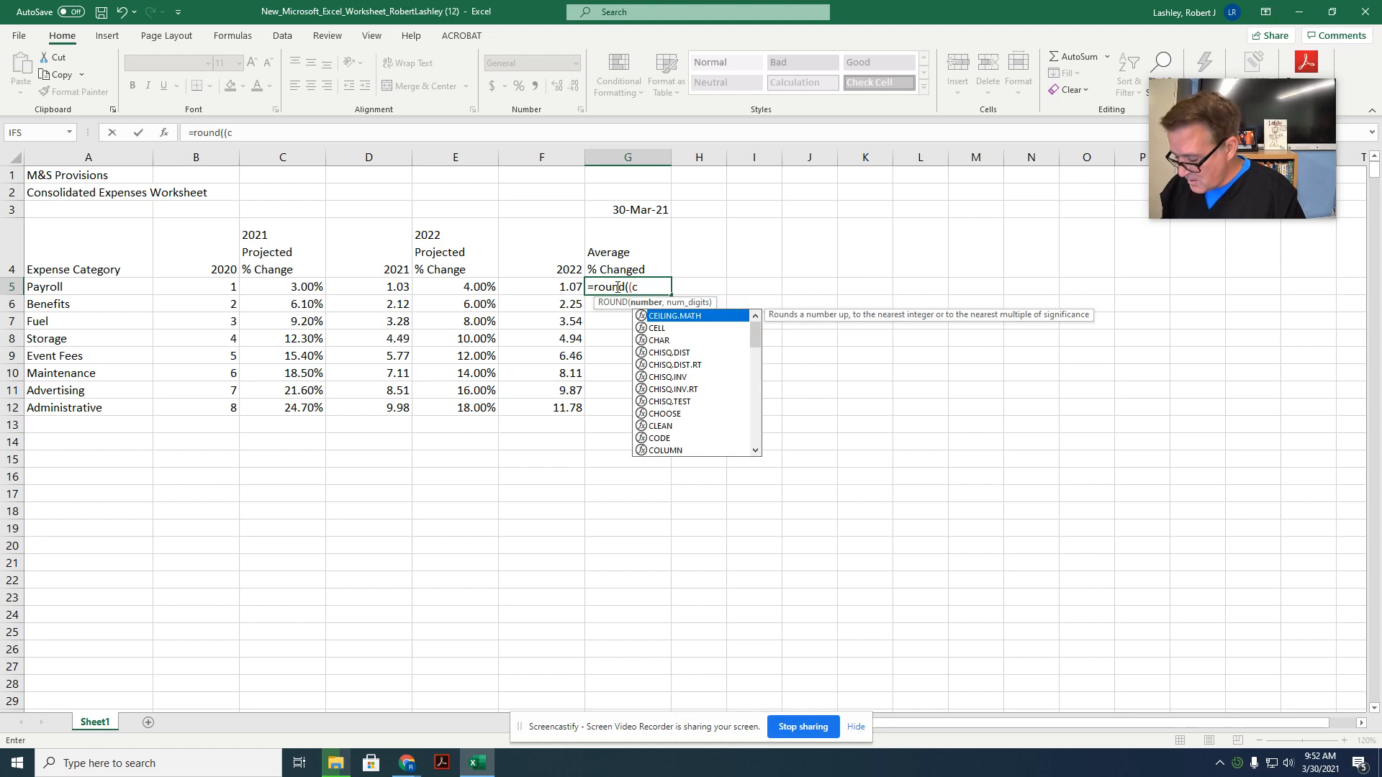
{"action": "type", "text": "5"}
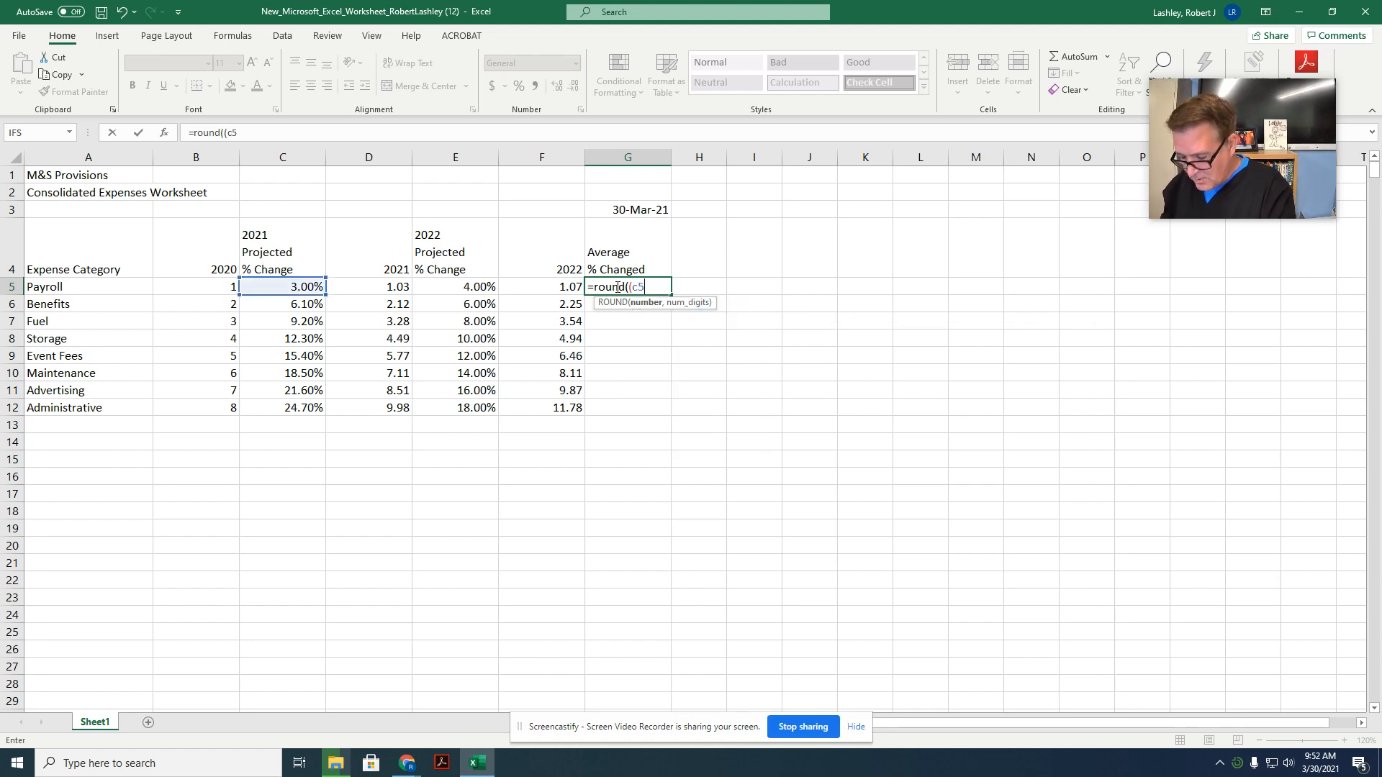
{"action": "type", "text": "+e"}
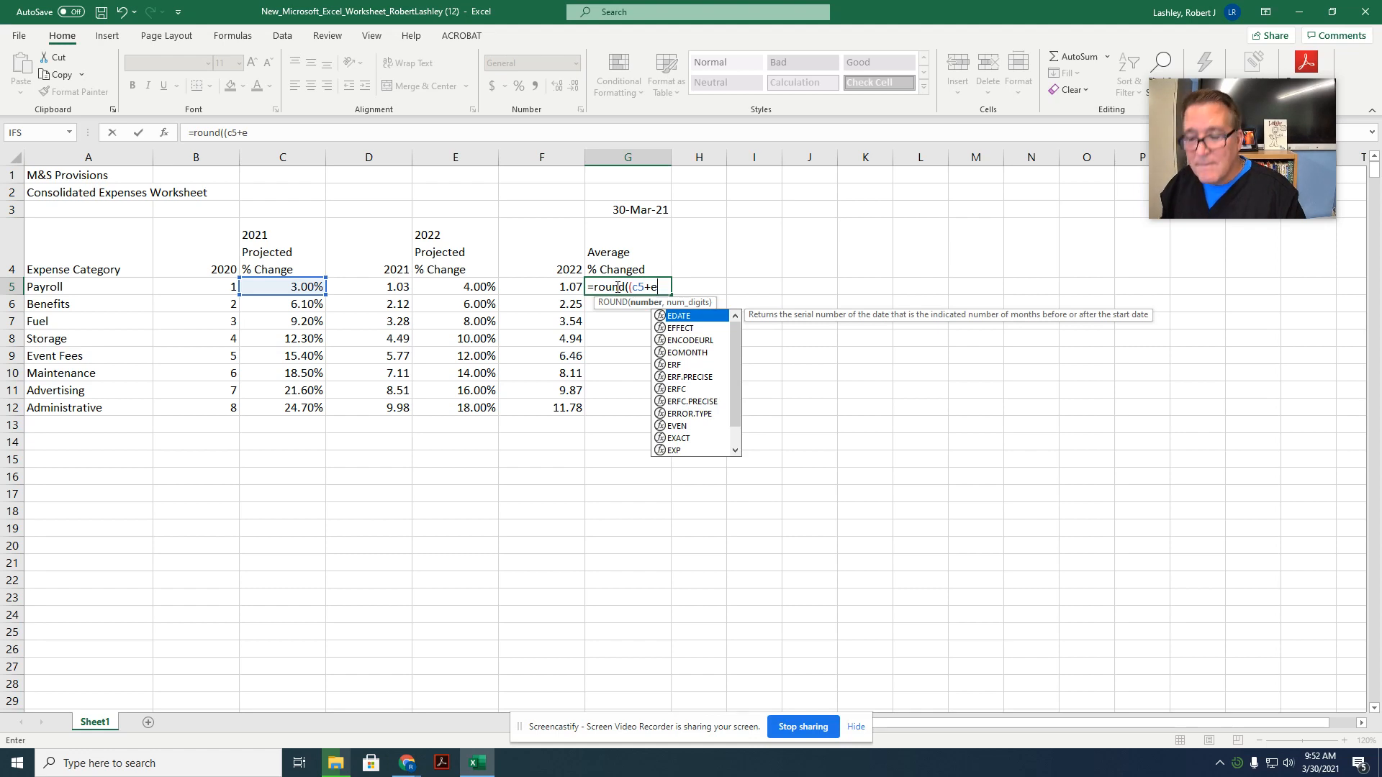
{"action": "type", "text": "5)/2"}
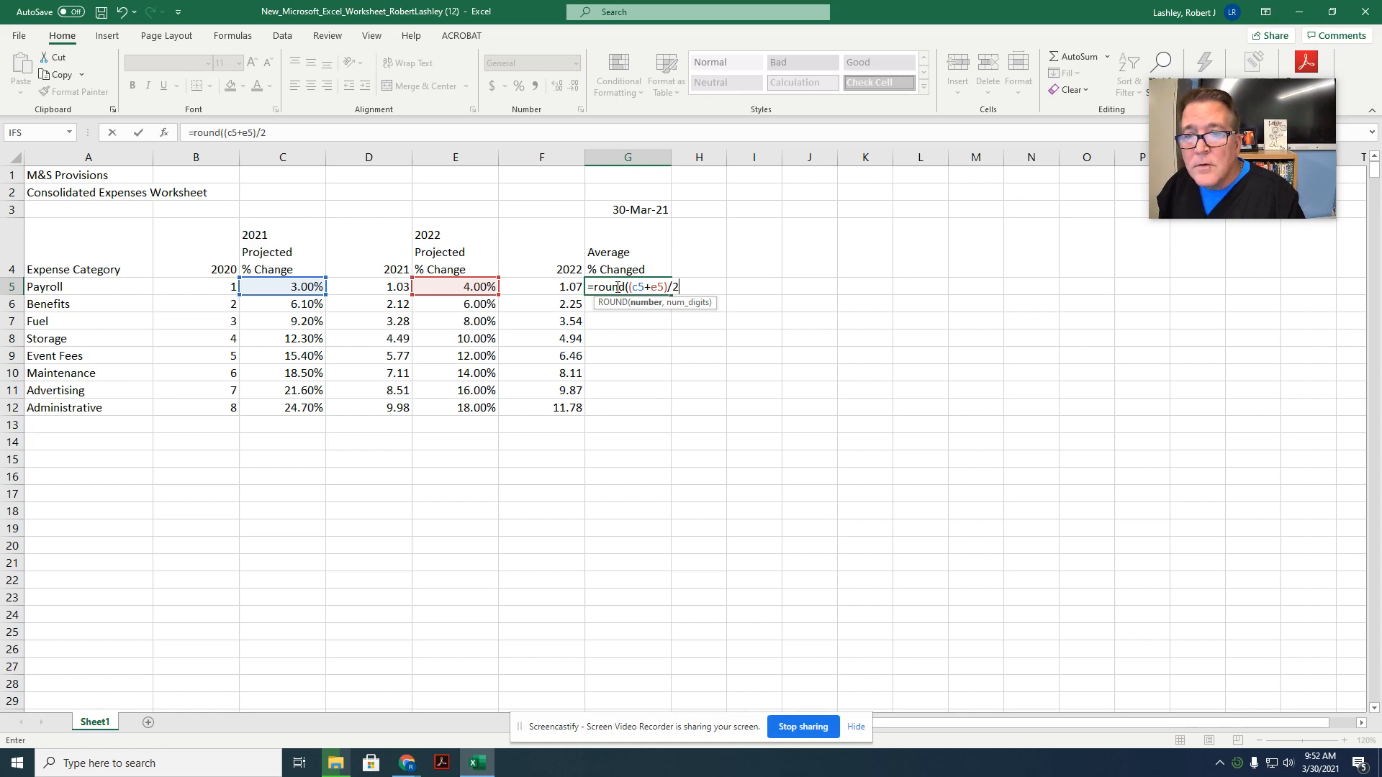
{"action": "type", "text": ","}
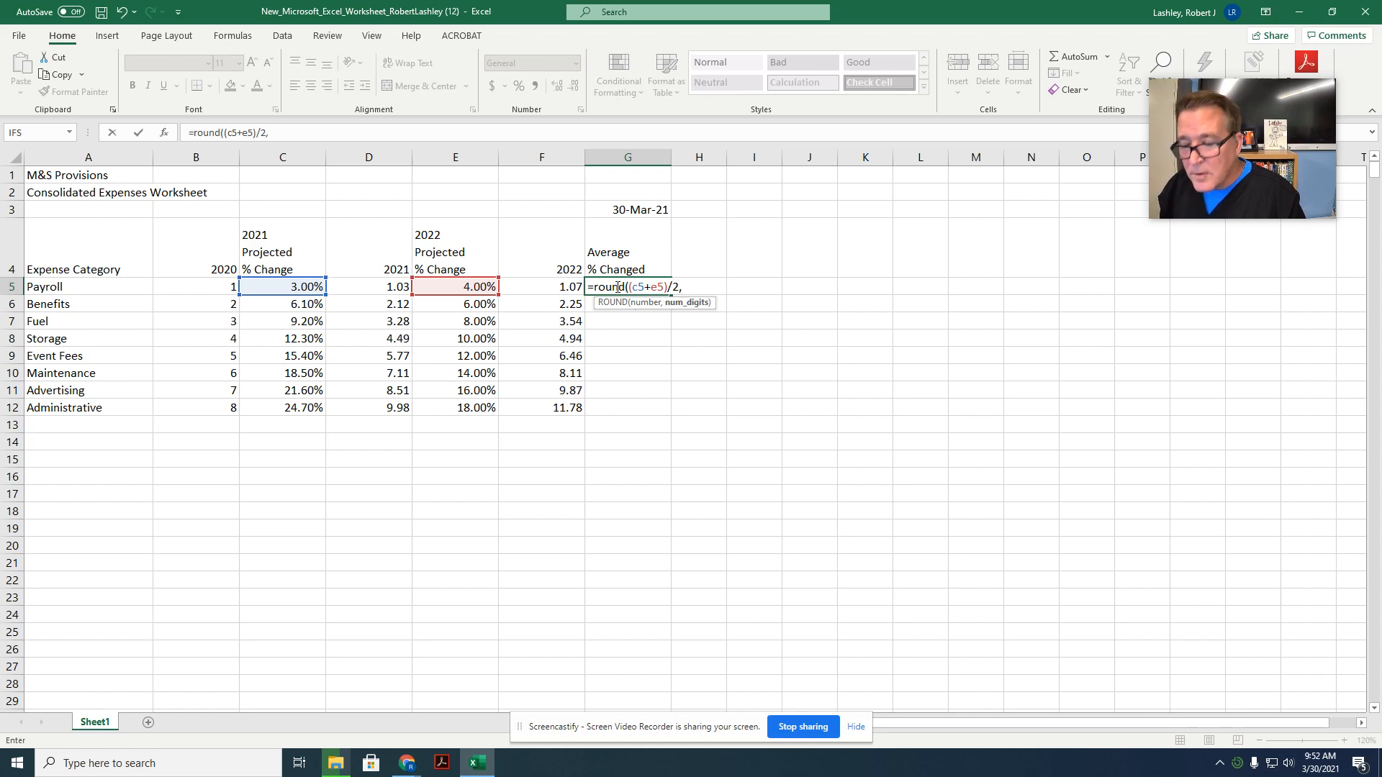
{"action": "type", "text": "4"}
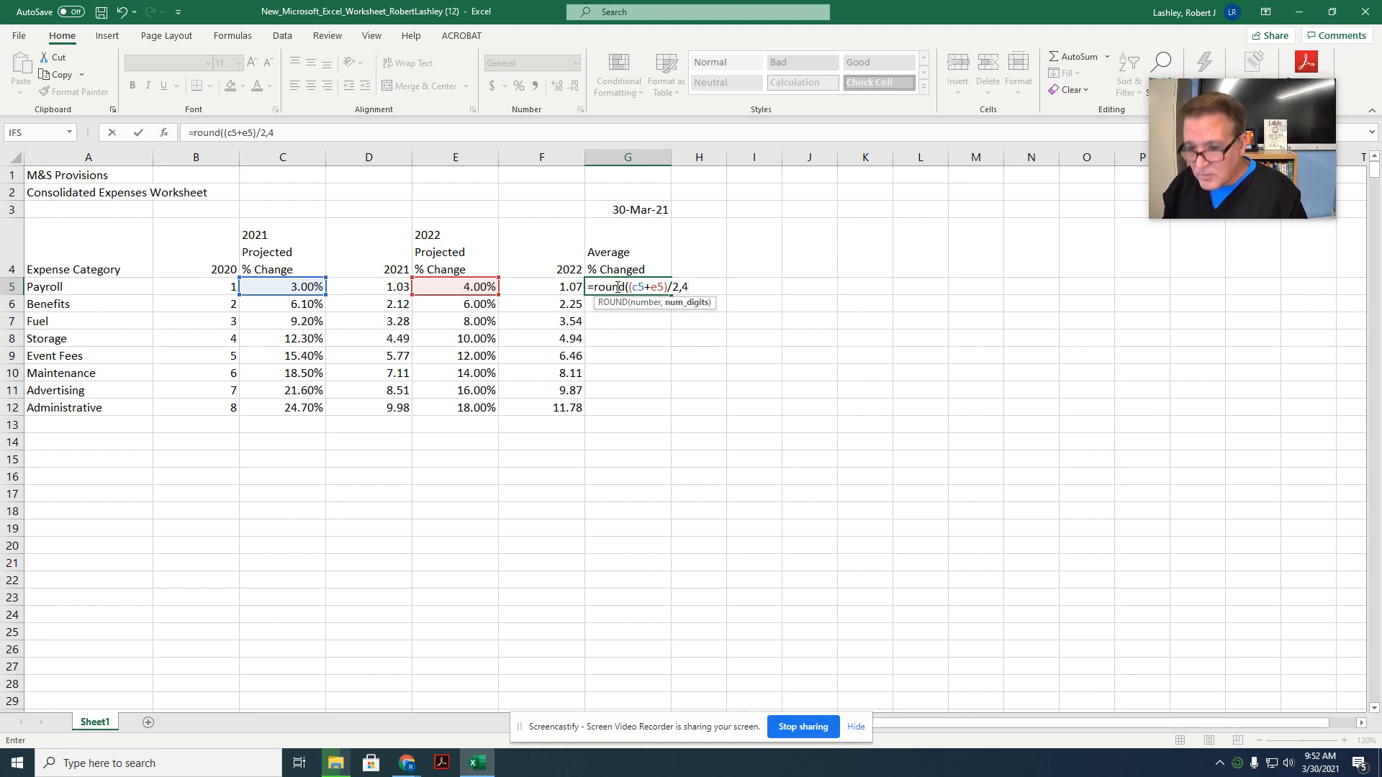
{"action": "type", "text": ")"}
{"action": "key", "text": "Return"}
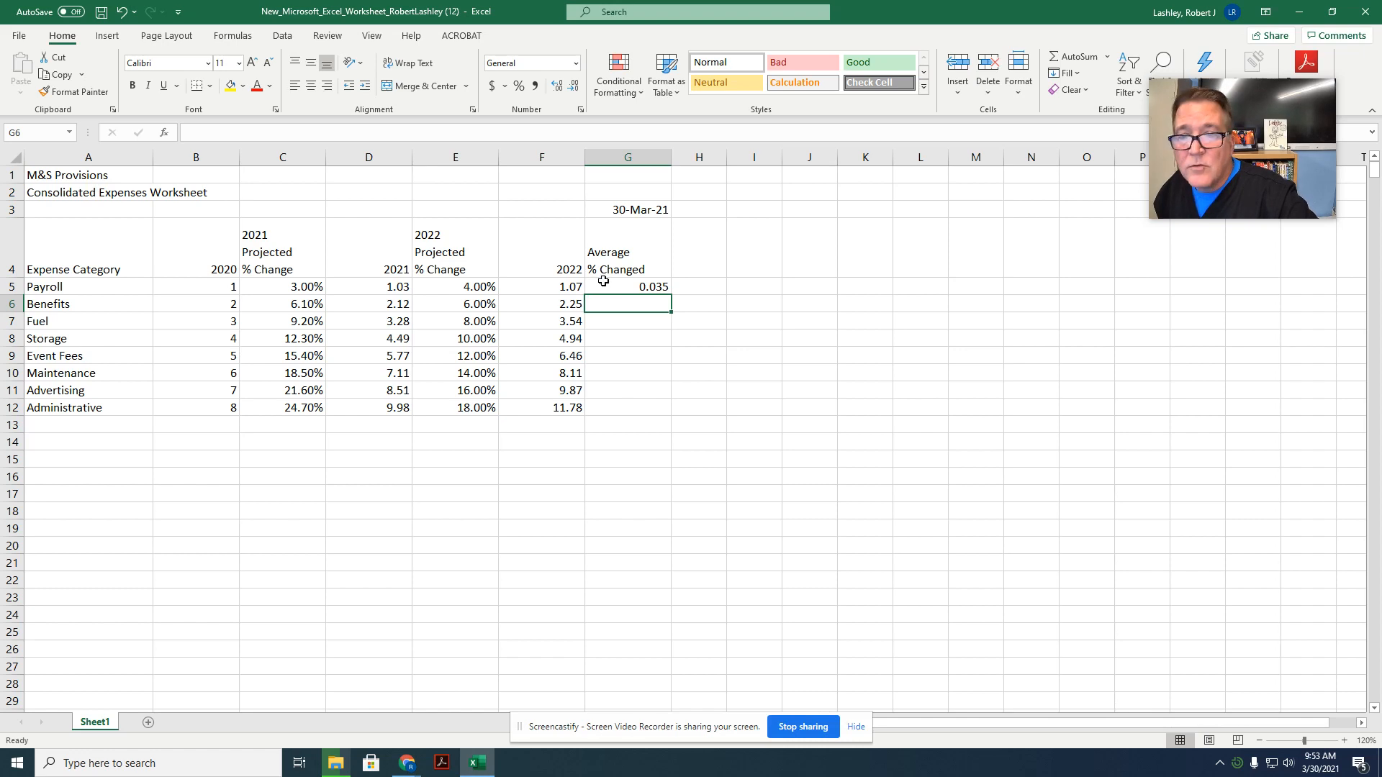
{"action": "left_click", "coordinate": [607, 286]}
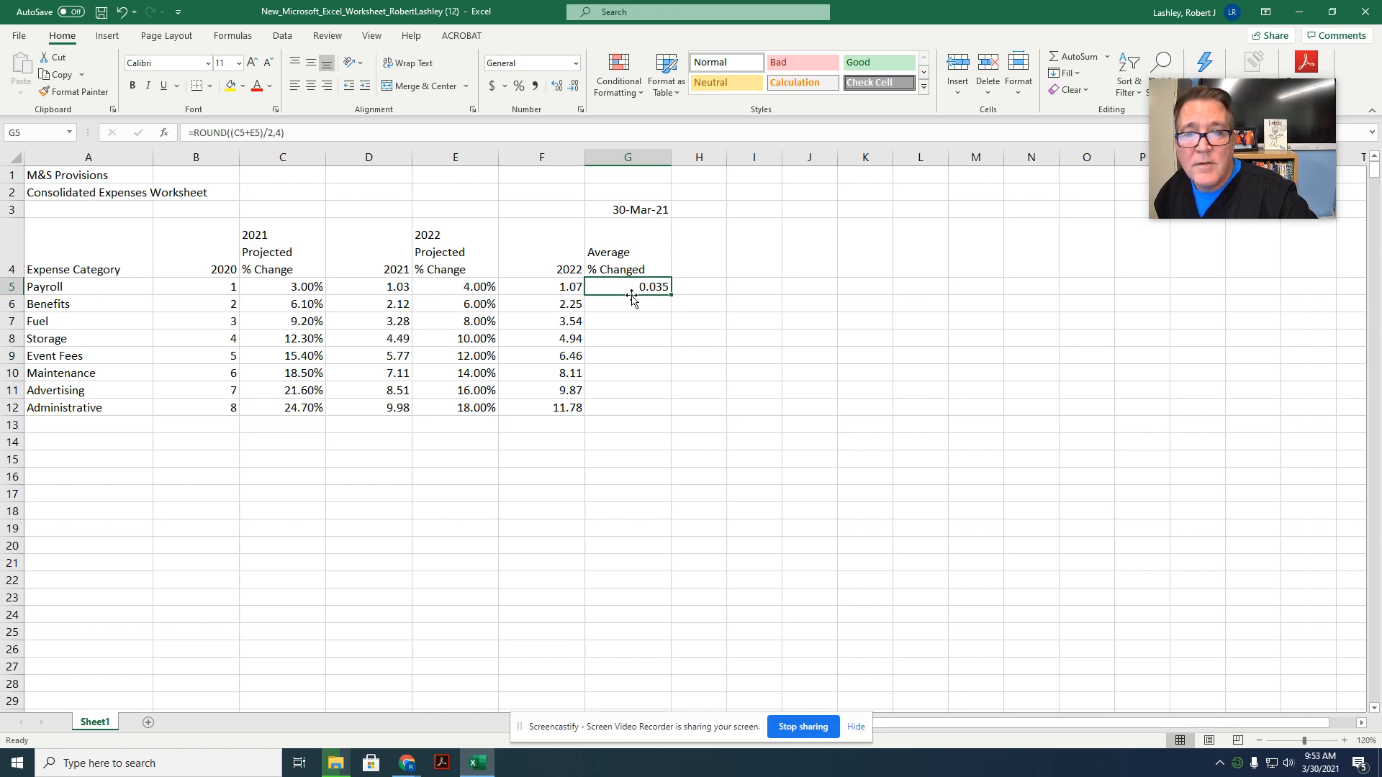
{"action": "left_click_drag", "start_coordinate": [670, 296], "coordinate": [655, 410]}
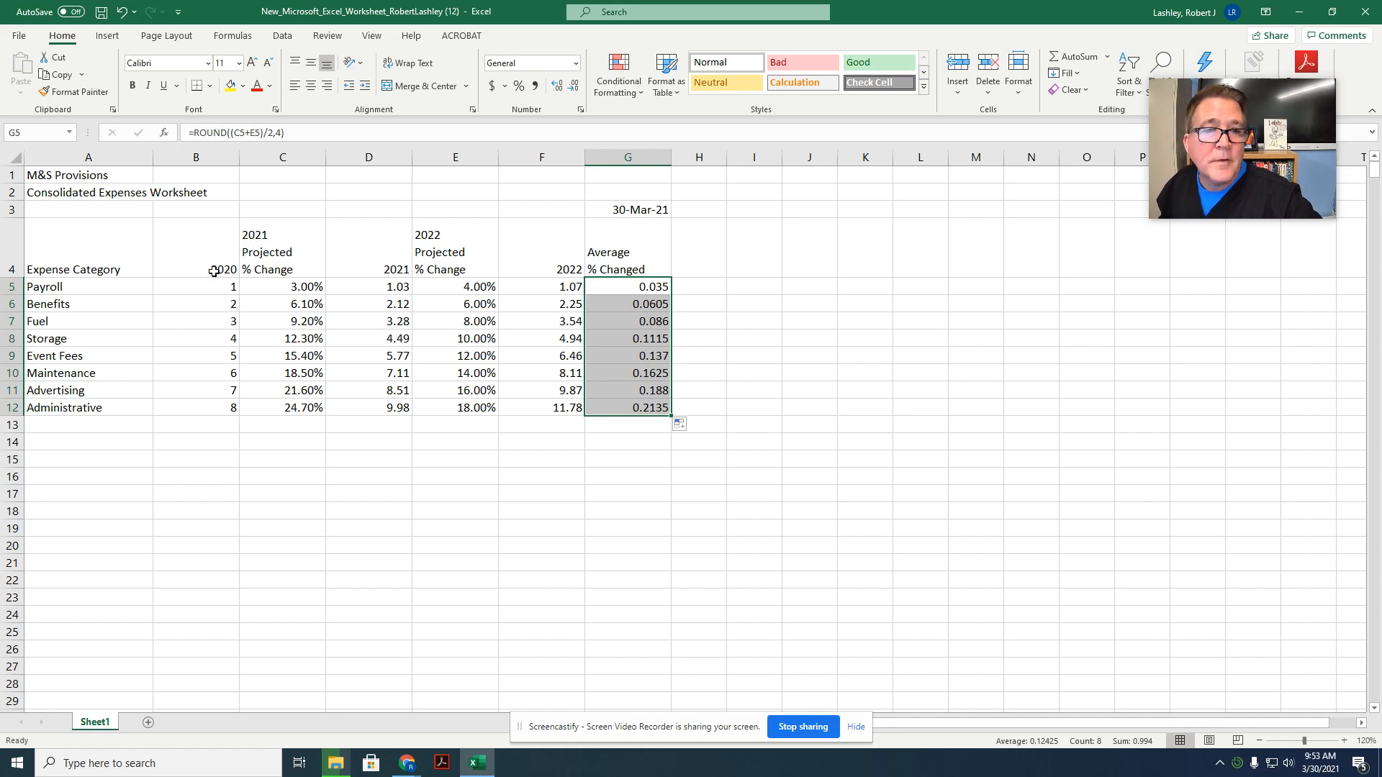
Step: Try totalling the 2020 column in cell B13 with an AutoSum of B4:B12, and undo it
{"action": "left_click", "coordinate": [178, 427]}
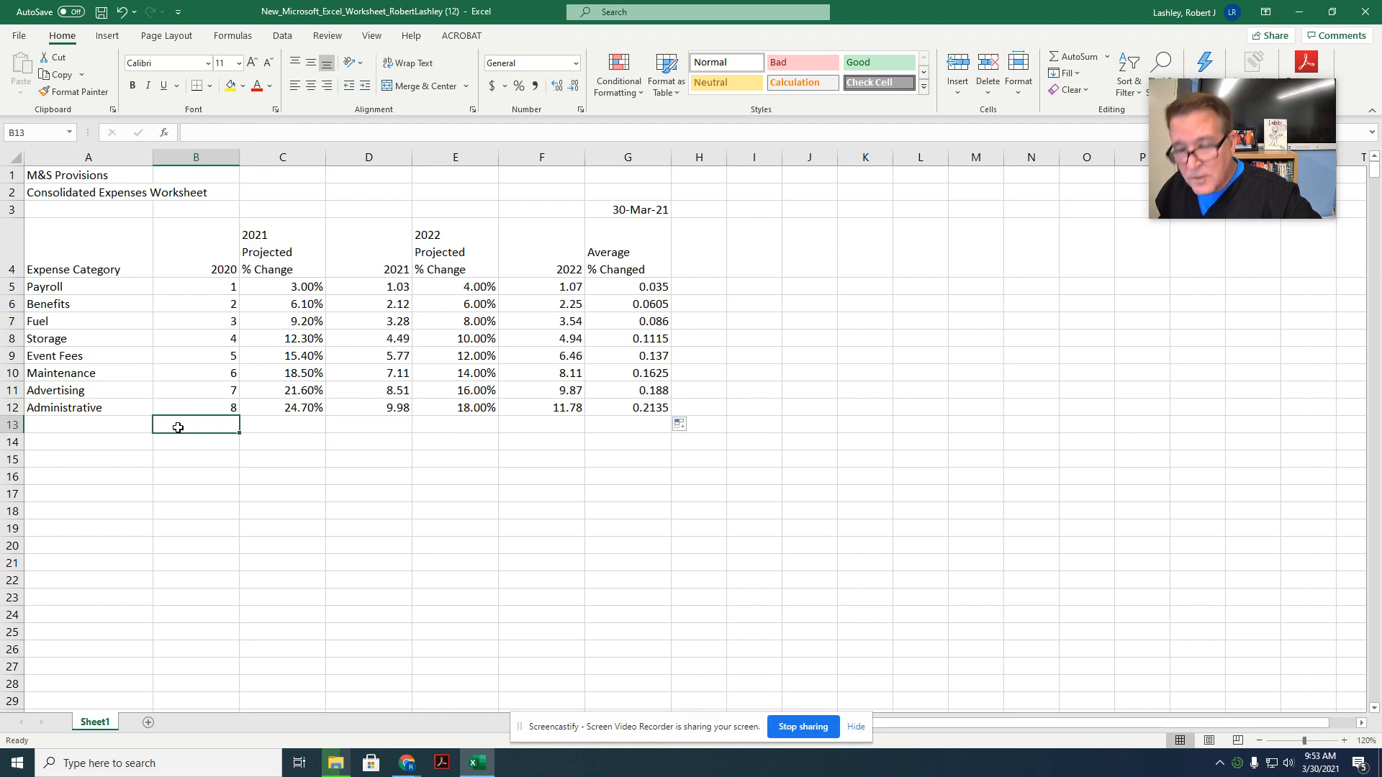
{"action": "left_click", "coordinate": [1068, 57]}
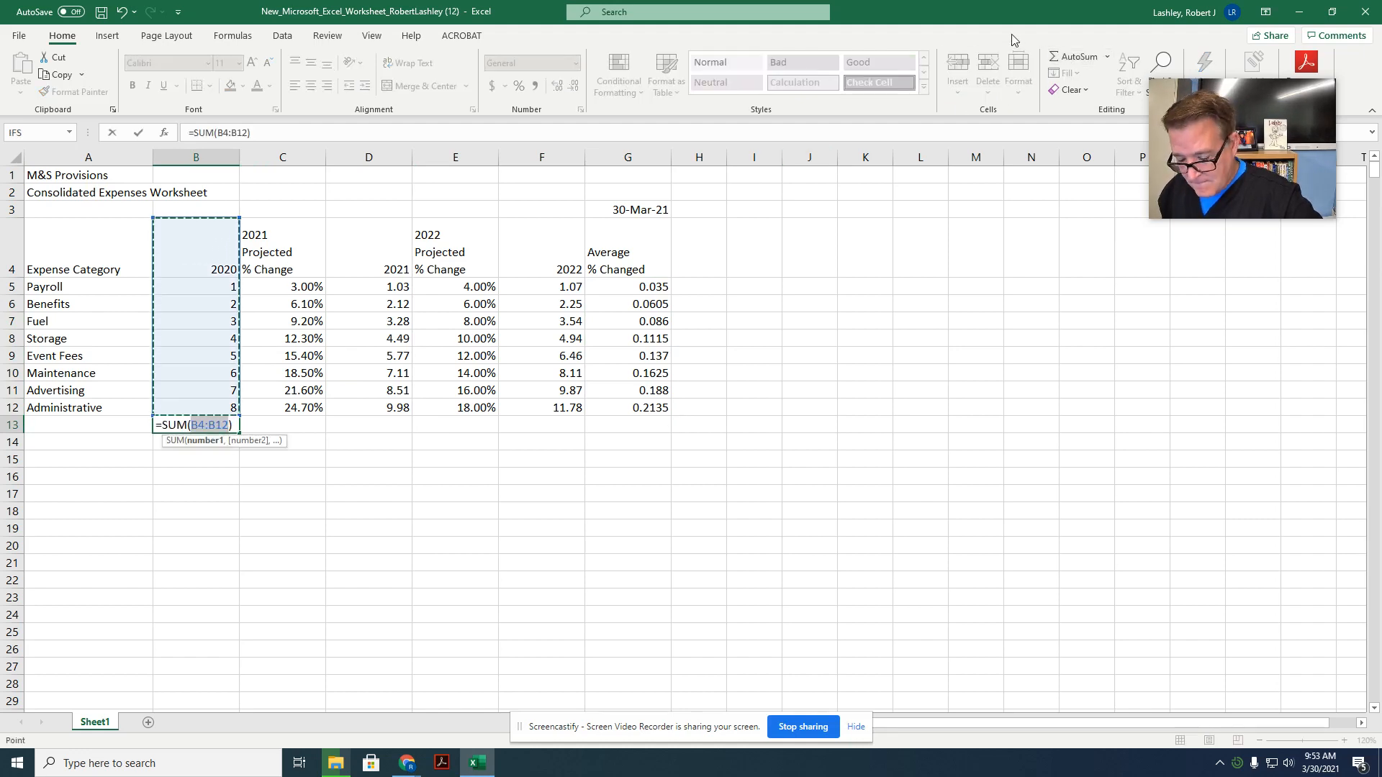
{"action": "key", "text": "Return"}
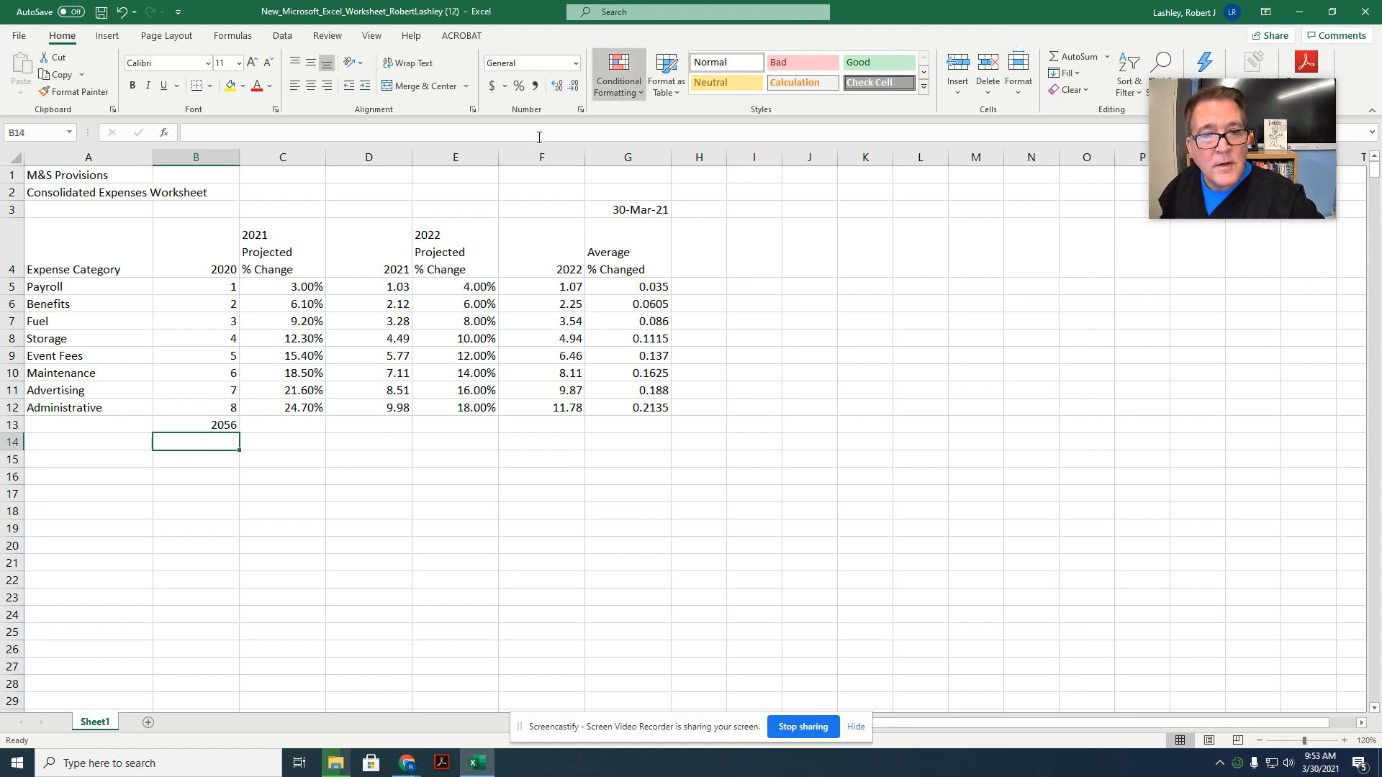
{"action": "left_click", "coordinate": [214, 423]}
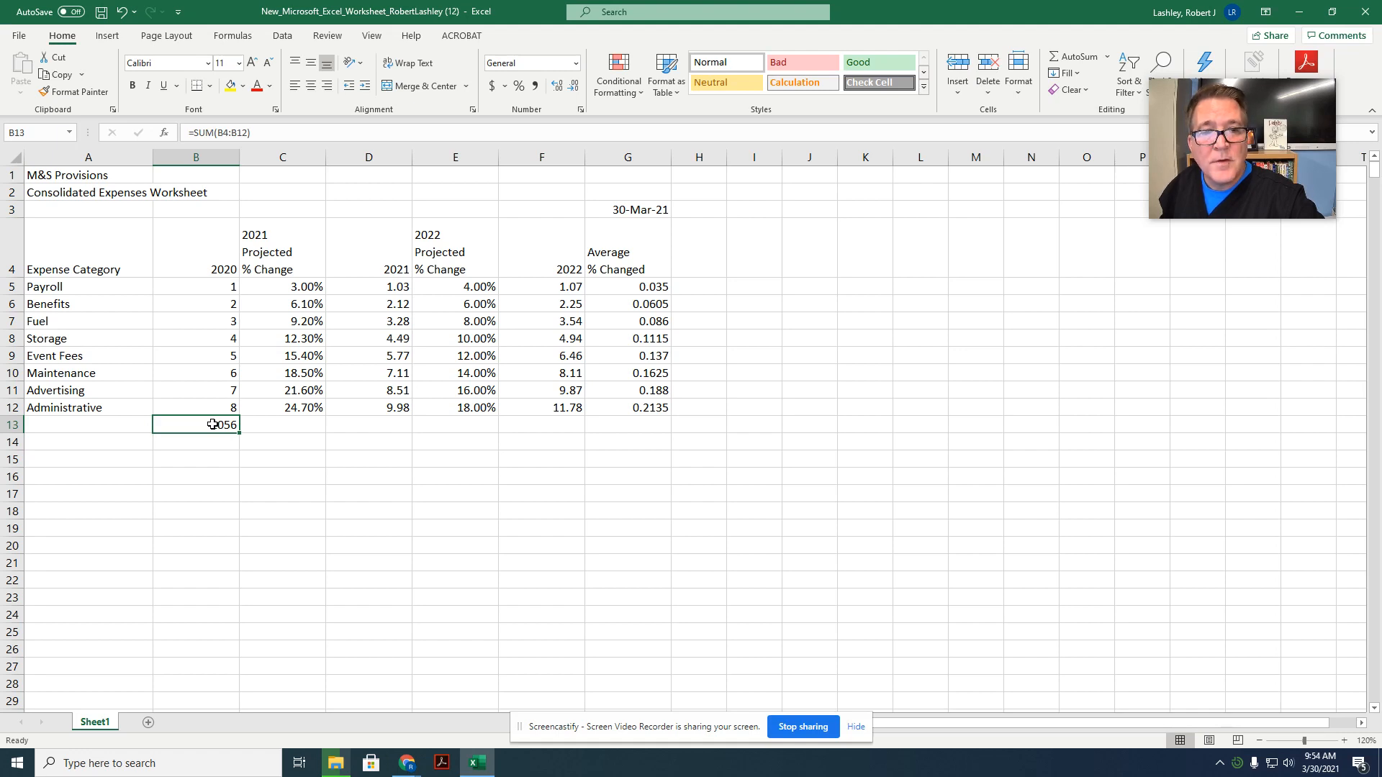
{"action": "left_click", "coordinate": [120, 11]}
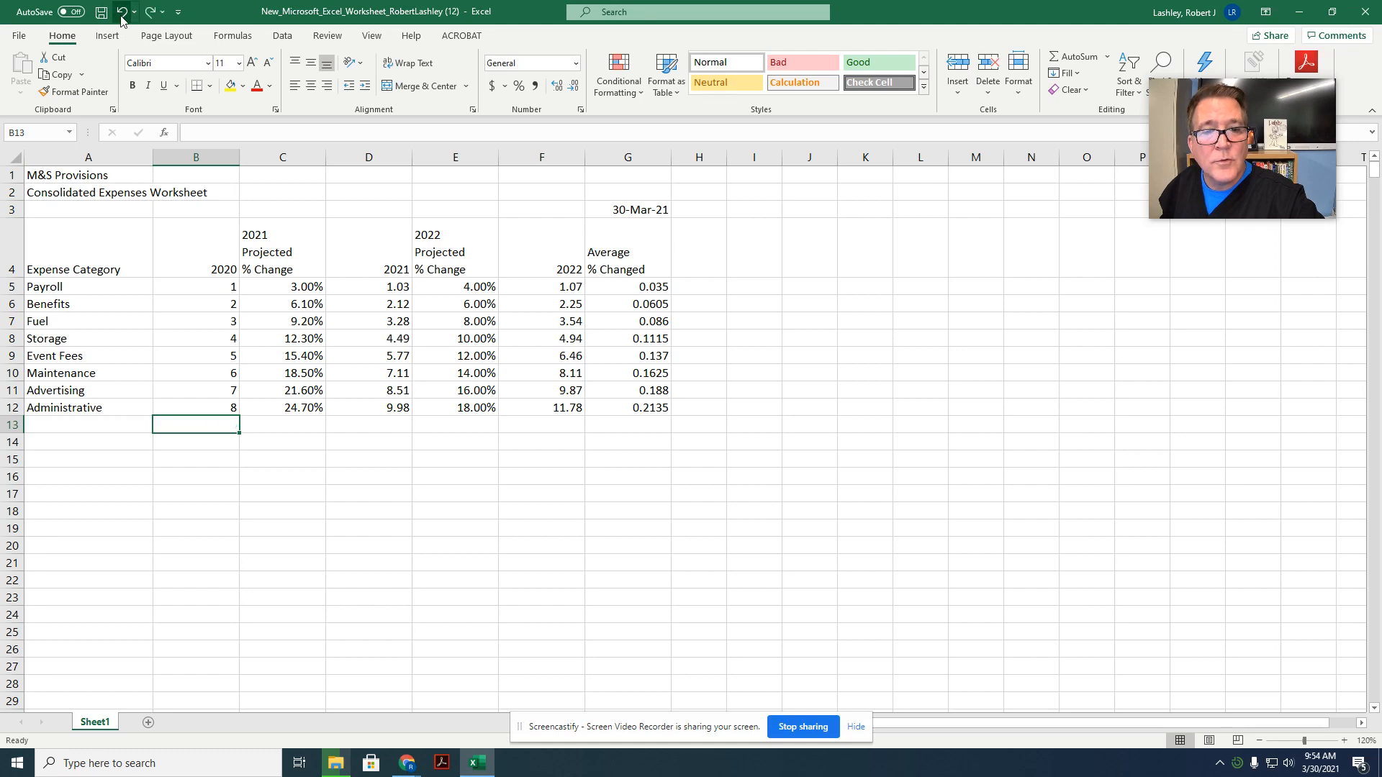
Step: Total the 2020 column in cell B13 with an AutoSum of B5:B12, excluding the year heading
{"action": "left_click", "coordinate": [1087, 56]}
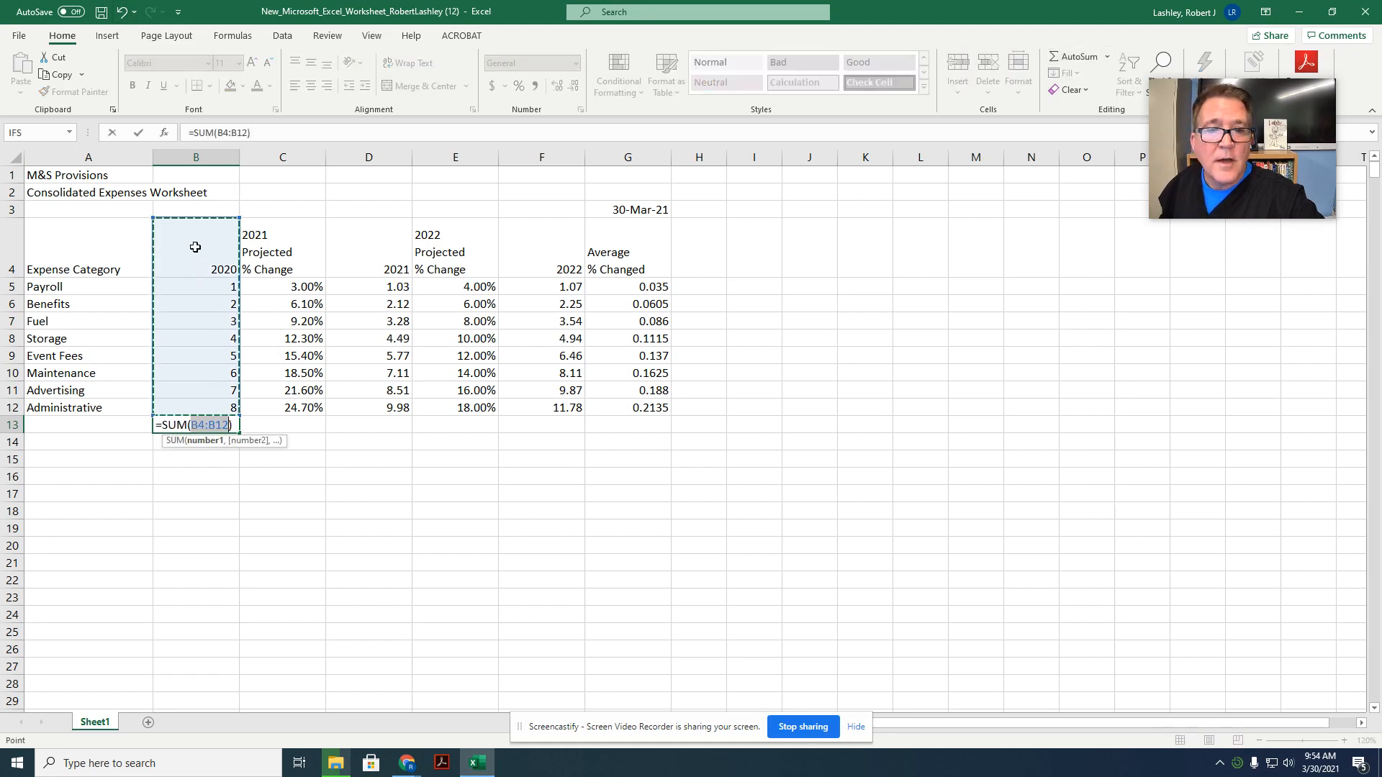
{"action": "left_click", "coordinate": [190, 289]}
{"action": "left_click_drag", "start_coordinate": [190, 289], "coordinate": [172, 406]}
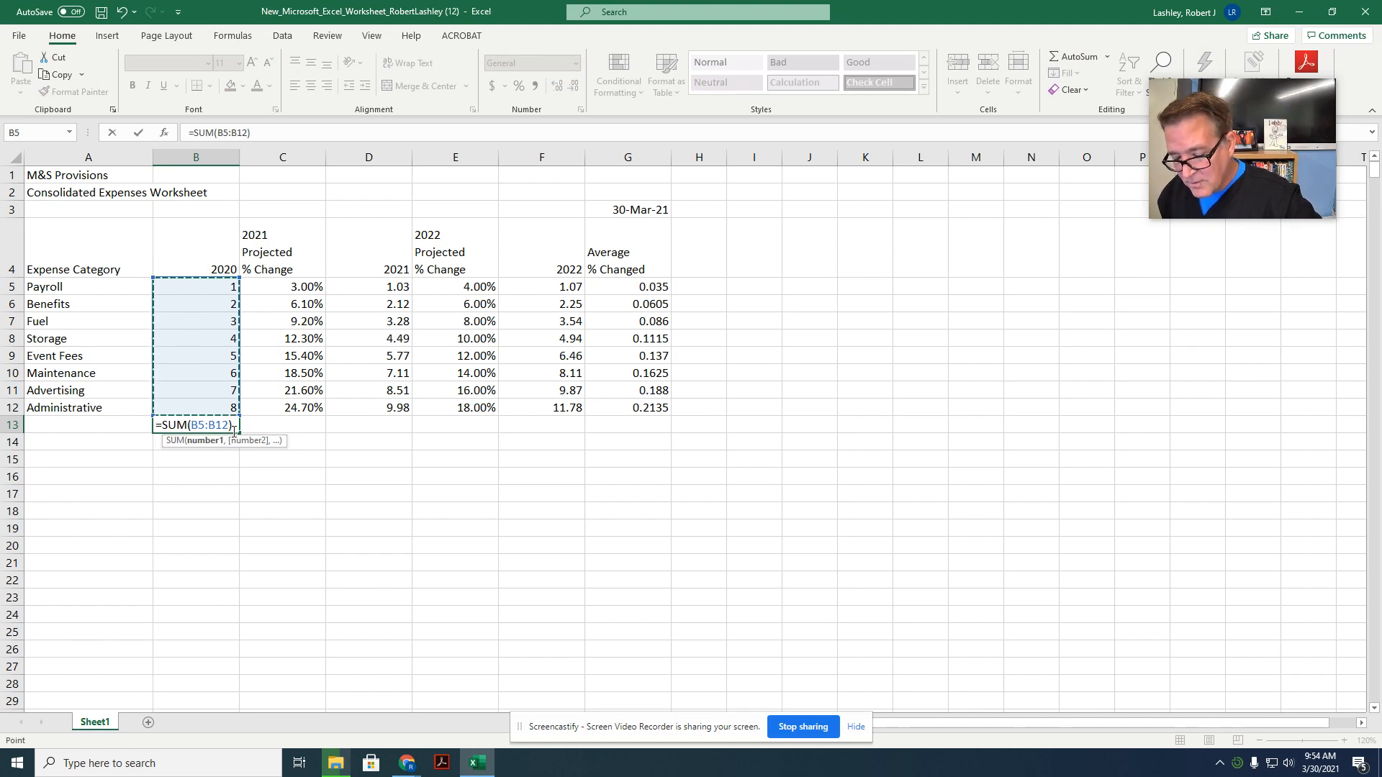
{"action": "key", "text": "Return"}
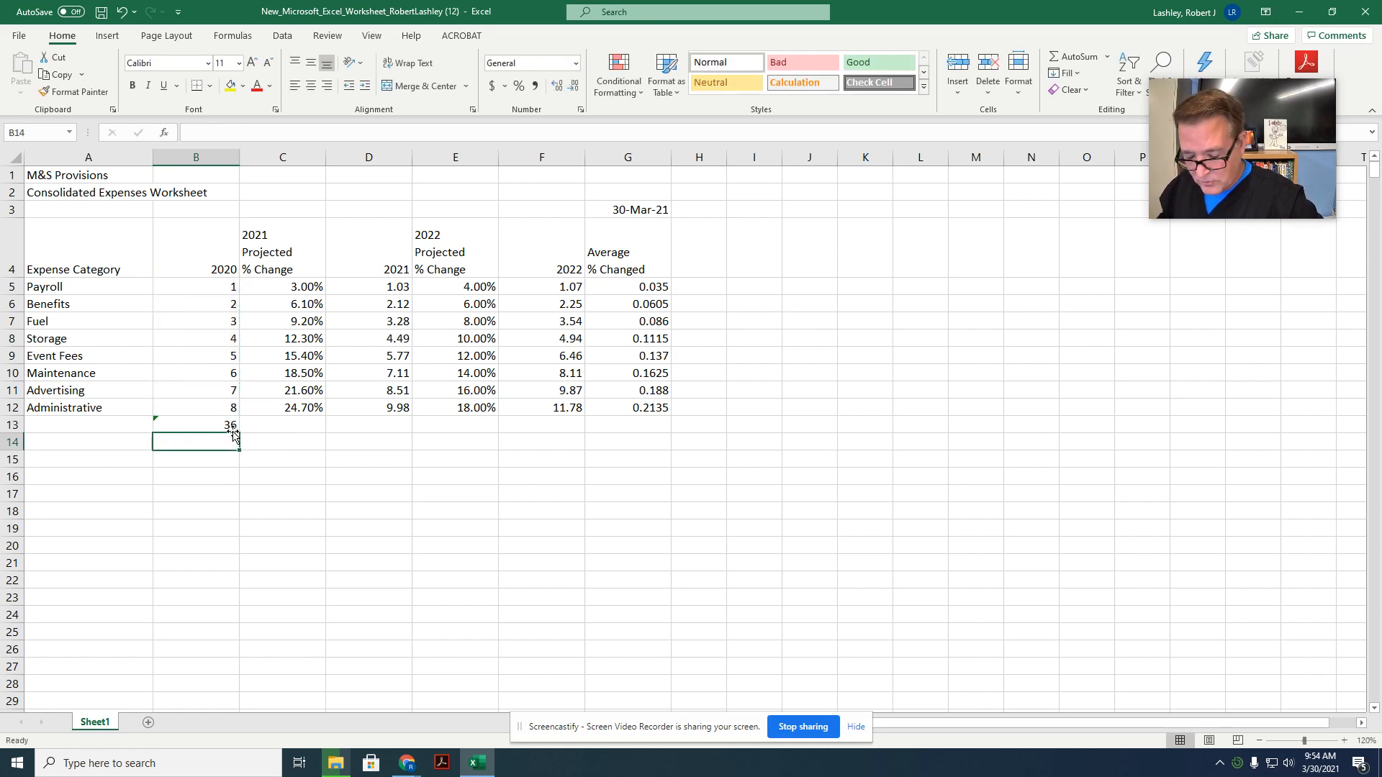
Step: Ignore the error flagged on the 2020 total in cell B13
{"action": "left_click", "coordinate": [151, 422]}
{"action": "left_click", "coordinate": [156, 425]}
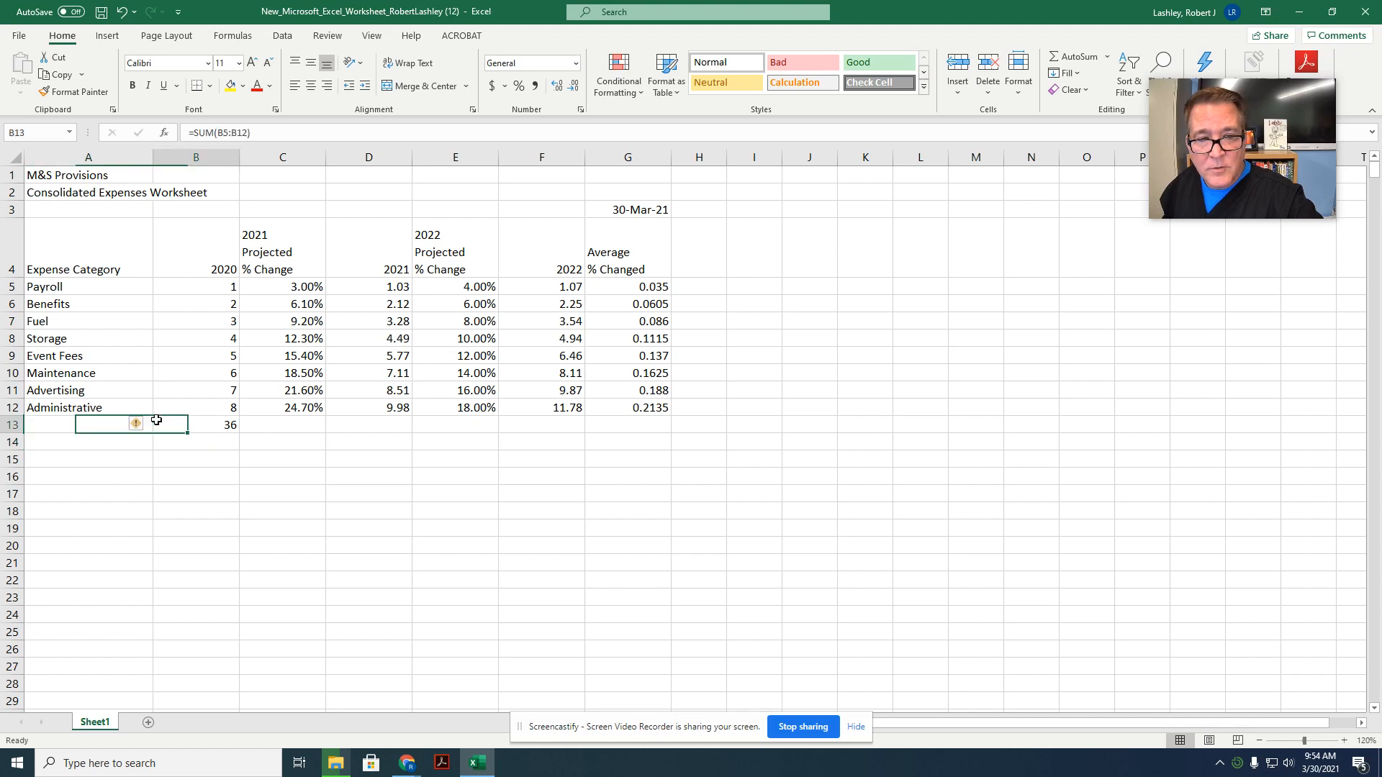
{"action": "left_click", "coordinate": [139, 424]}
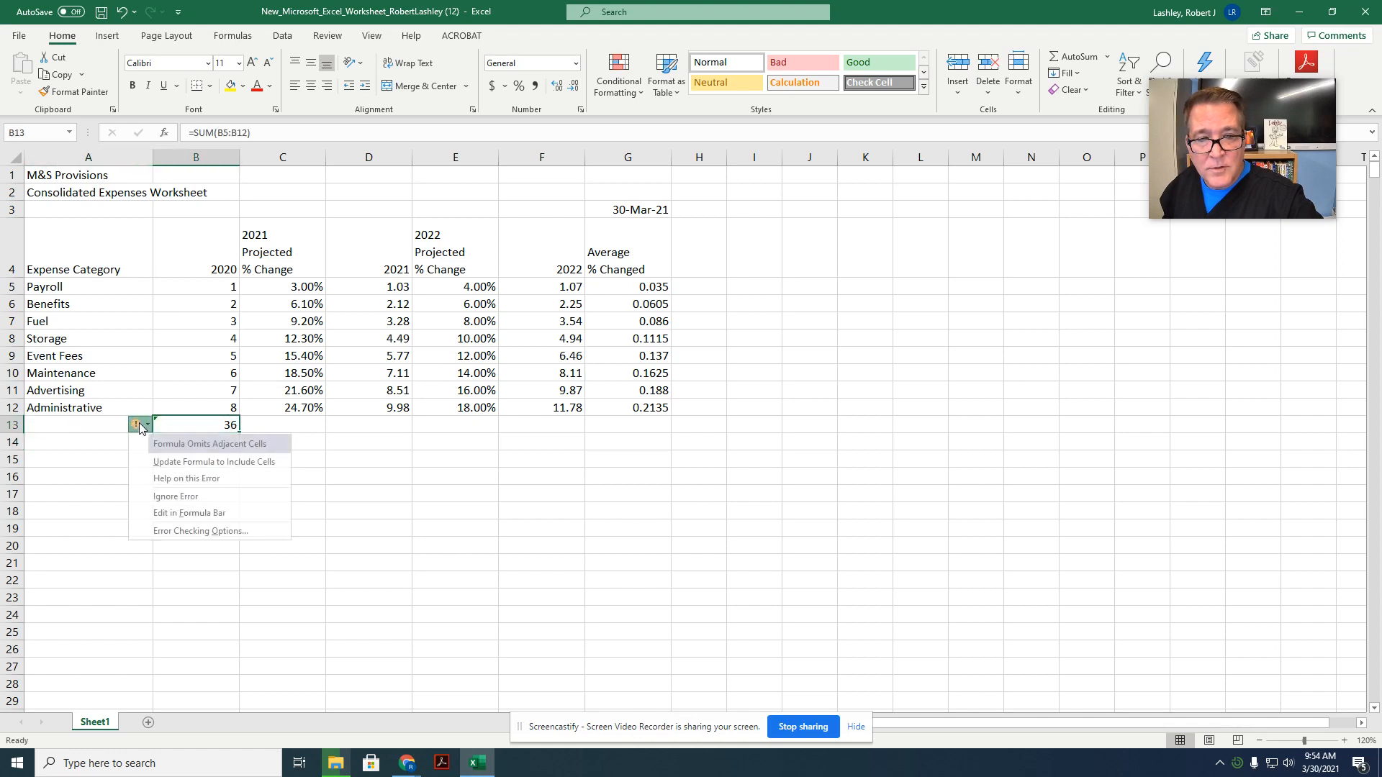
{"action": "left_click", "coordinate": [175, 497]}
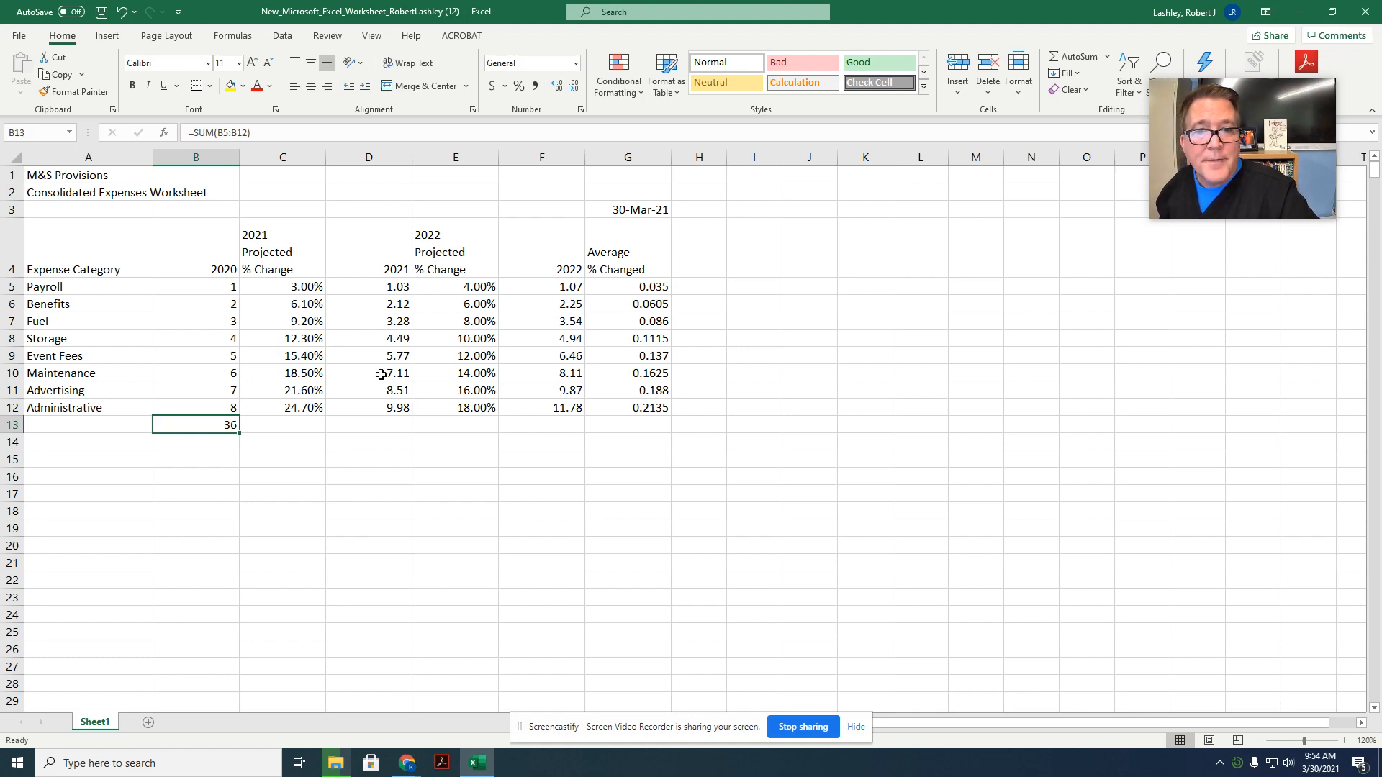
Step: Total the 2021 column in cell D13 with an AutoSum of D5:D12
{"action": "left_click", "coordinate": [371, 426]}
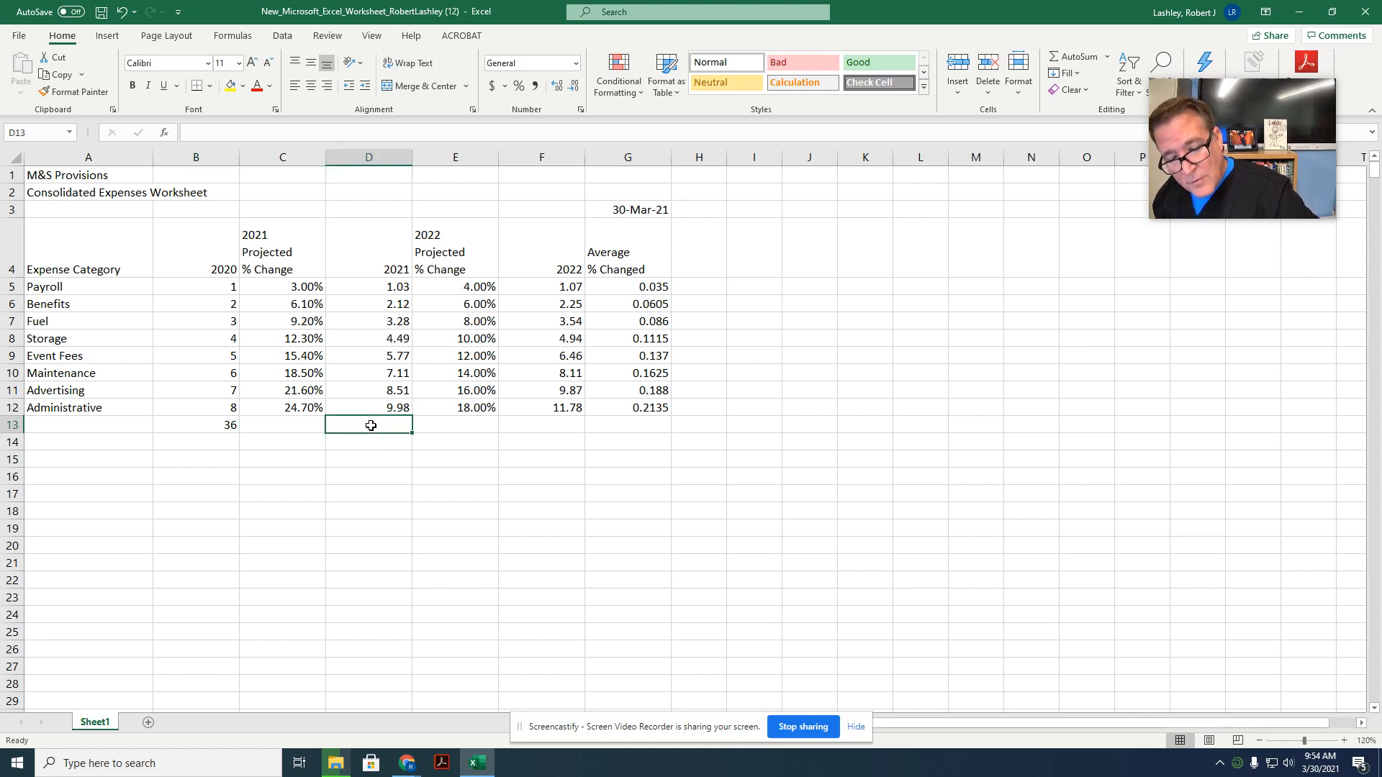
{"action": "left_click", "coordinate": [1084, 58]}
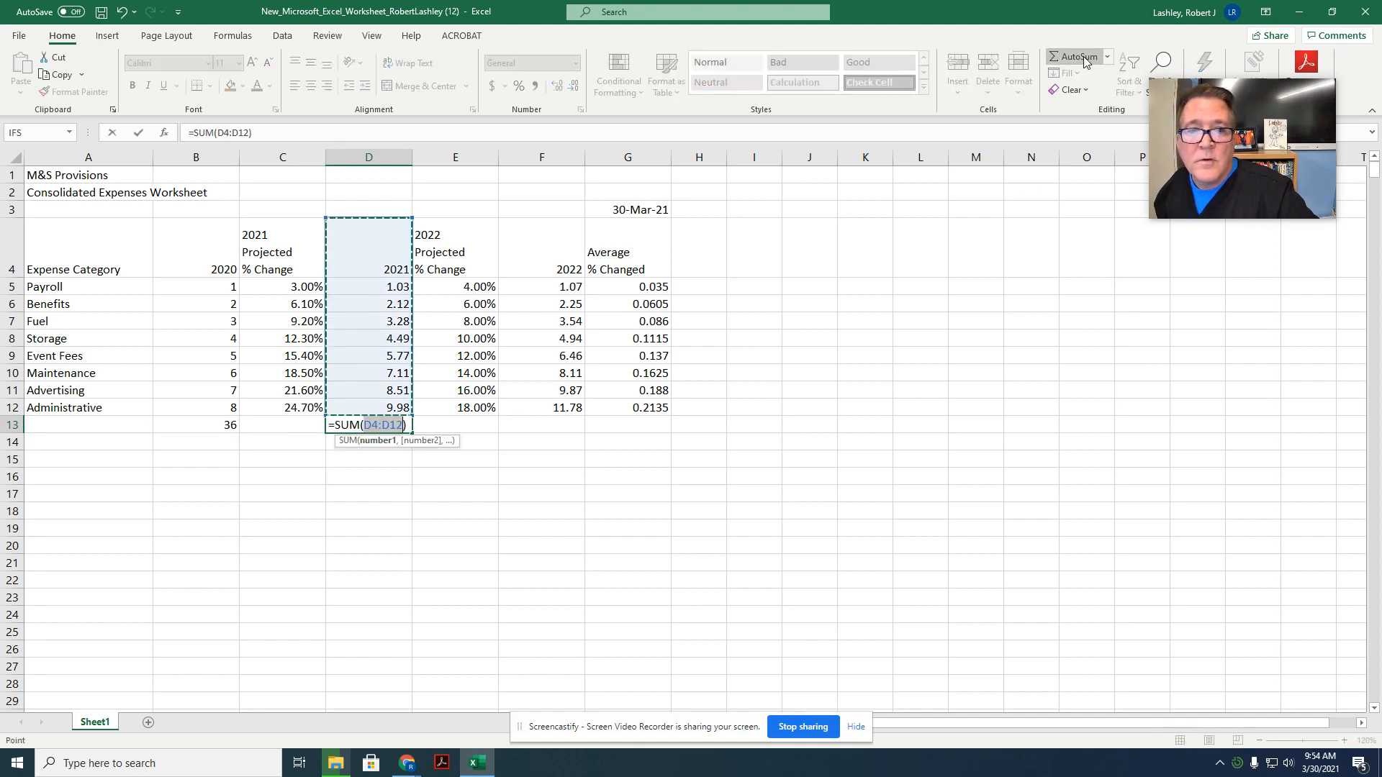
{"action": "left_click", "coordinate": [374, 294]}
{"action": "left_click_drag", "start_coordinate": [374, 294], "coordinate": [368, 408]}
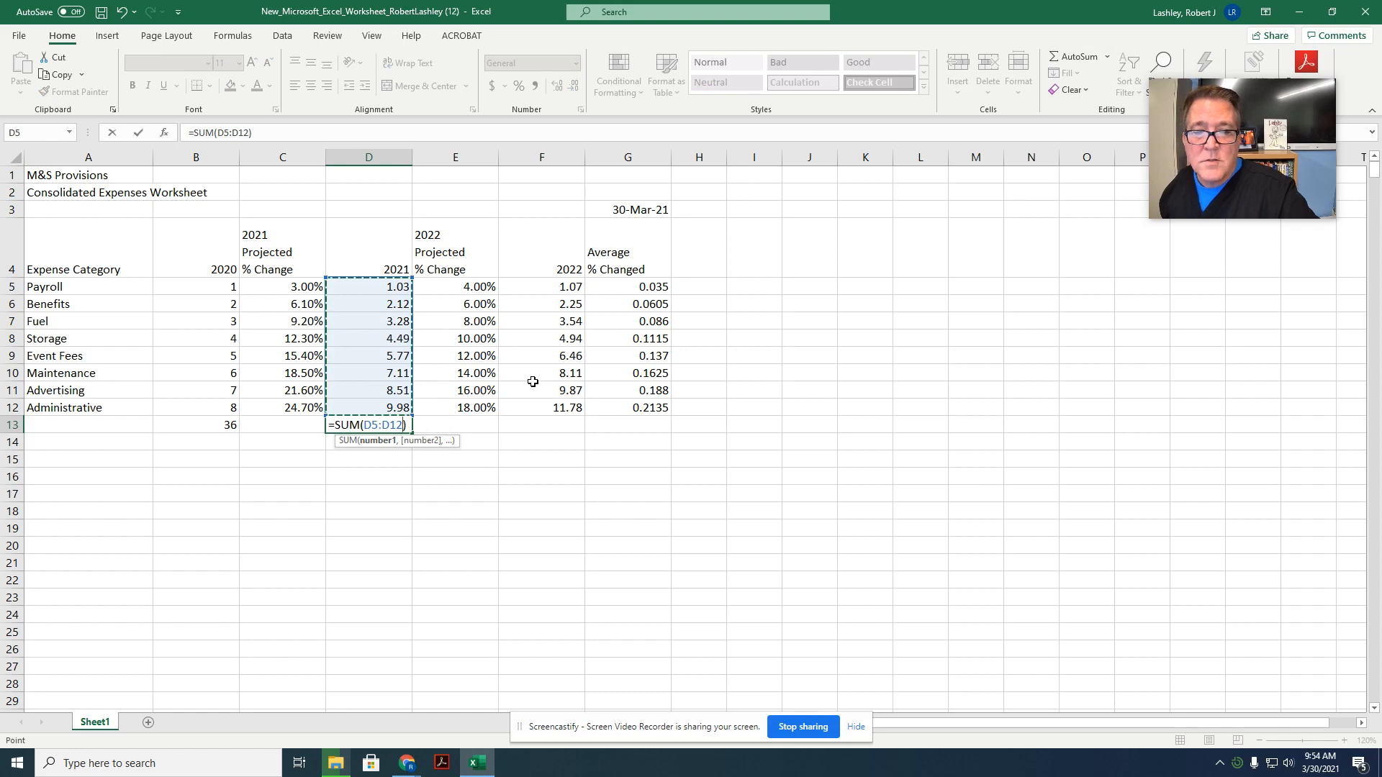
{"action": "key", "text": "Return"}
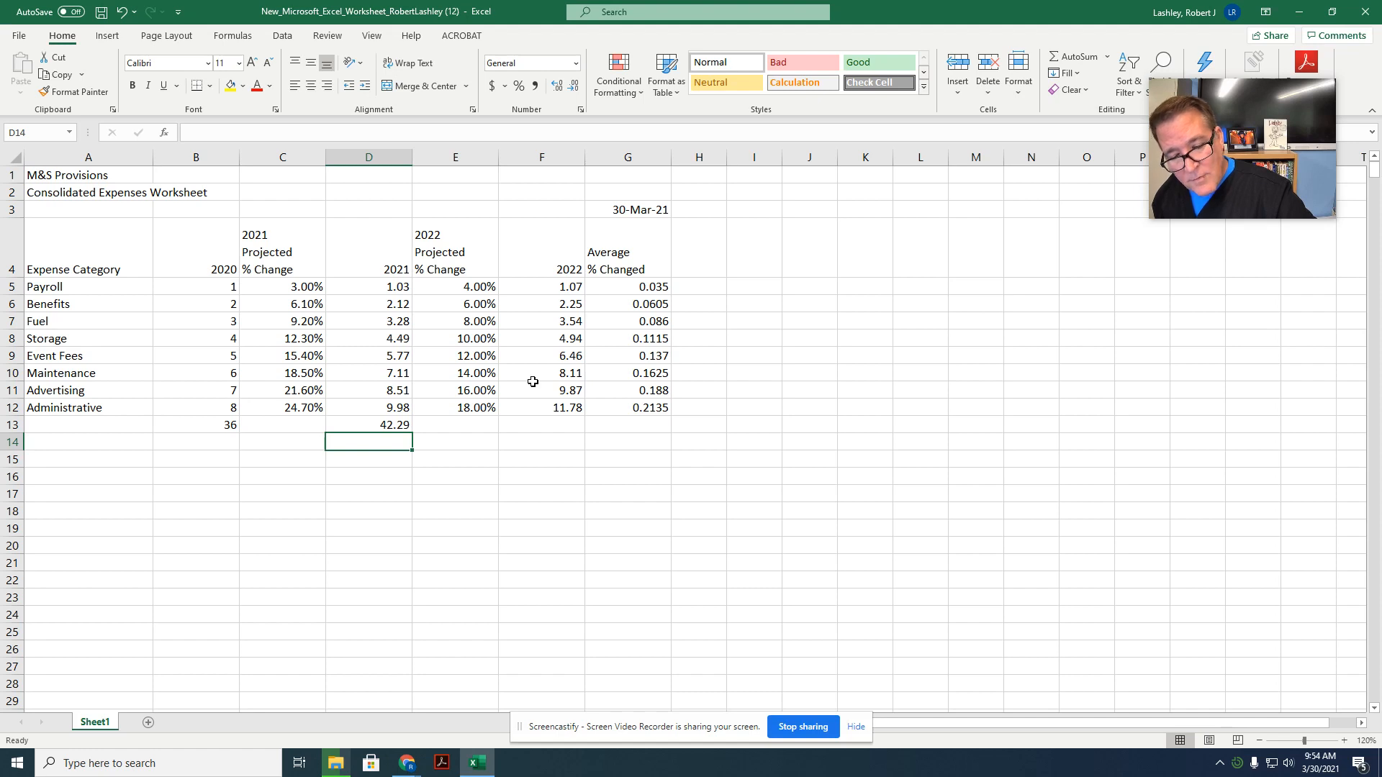
Step: Total the 2022 column in cell F13 with an AutoSum of F5:F12
{"action": "left_click", "coordinate": [533, 429]}
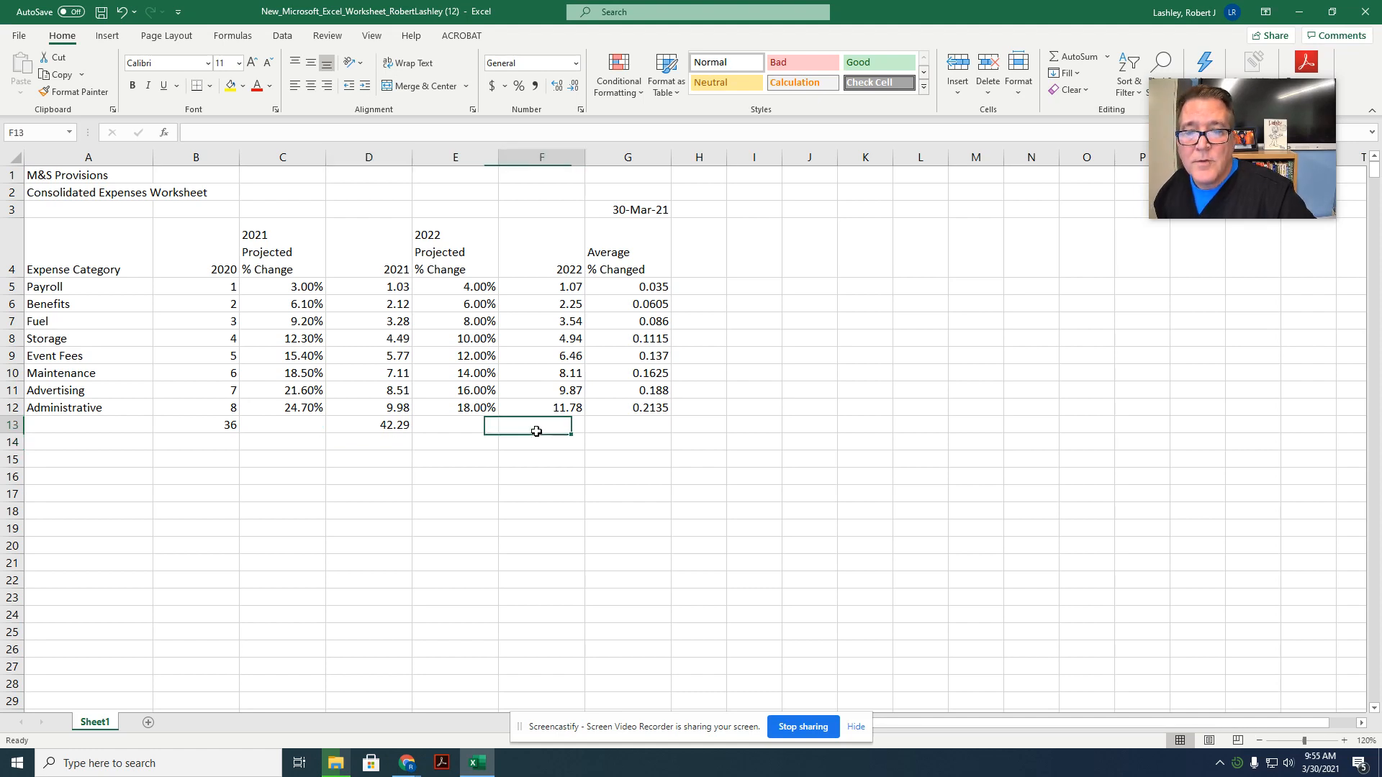
{"action": "left_click", "coordinate": [1082, 56]}
{"action": "left_click_drag", "start_coordinate": [555, 286], "coordinate": [522, 410]}
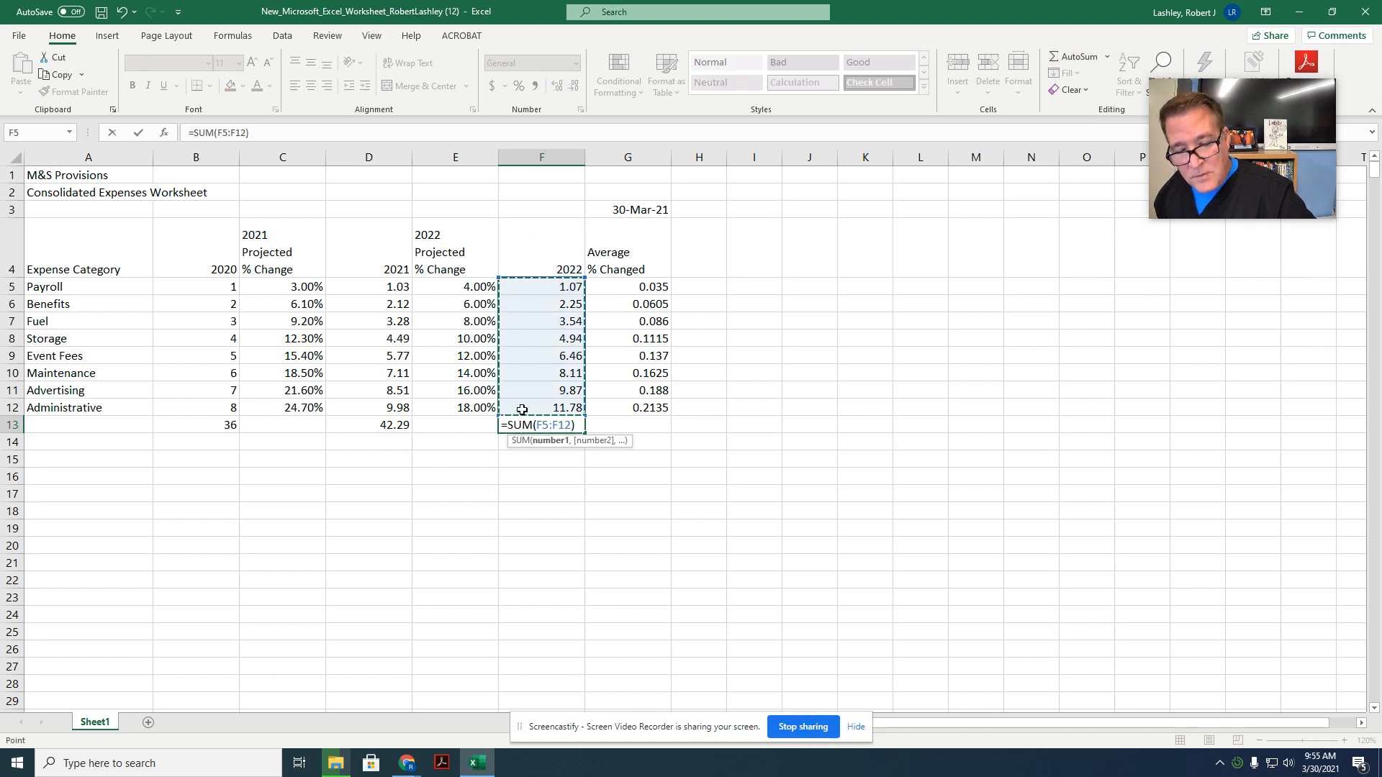
{"action": "key", "text": "Return"}
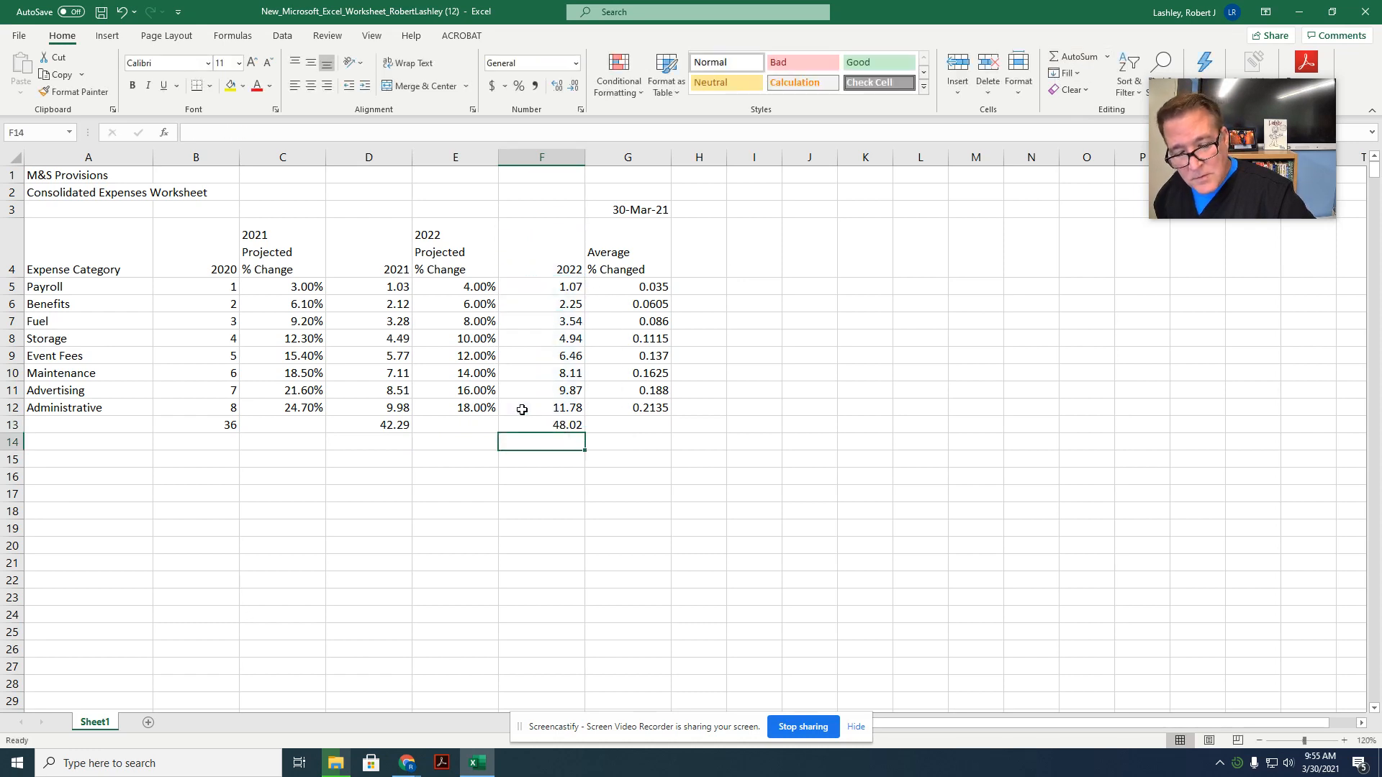
{"action": "left_click", "coordinate": [483, 465]}
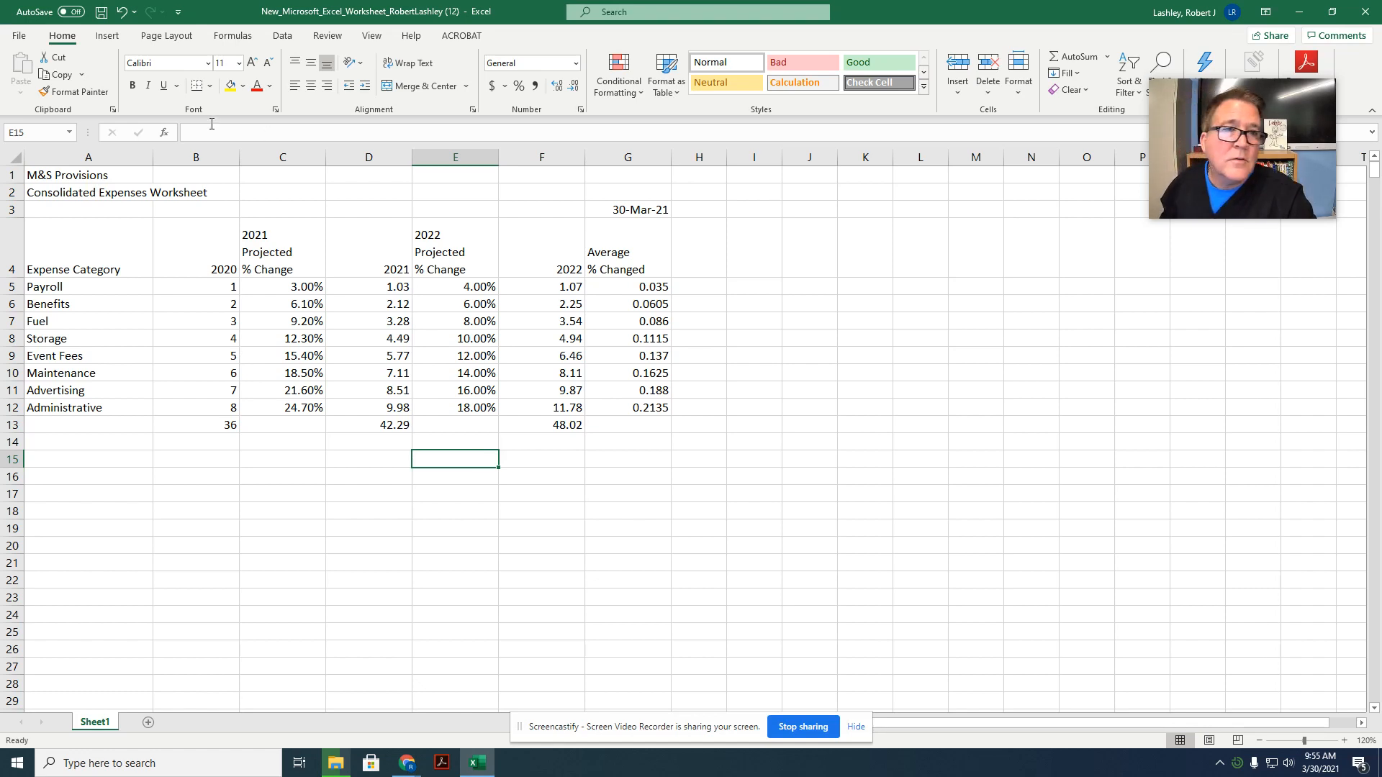
Step: Start saving a copy of the workbook to the Documents folder on This PC
{"action": "left_click", "coordinate": [26, 41]}
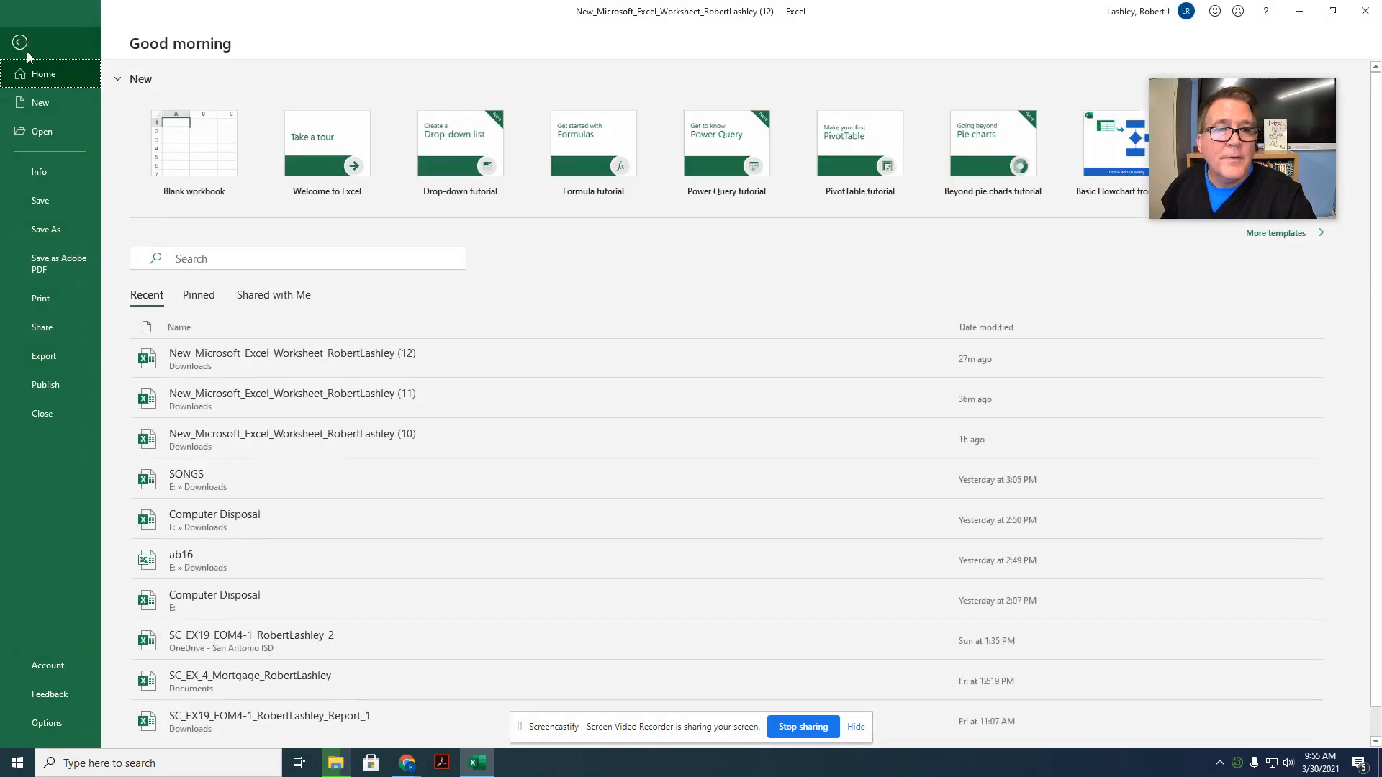
{"action": "left_click", "coordinate": [46, 228]}
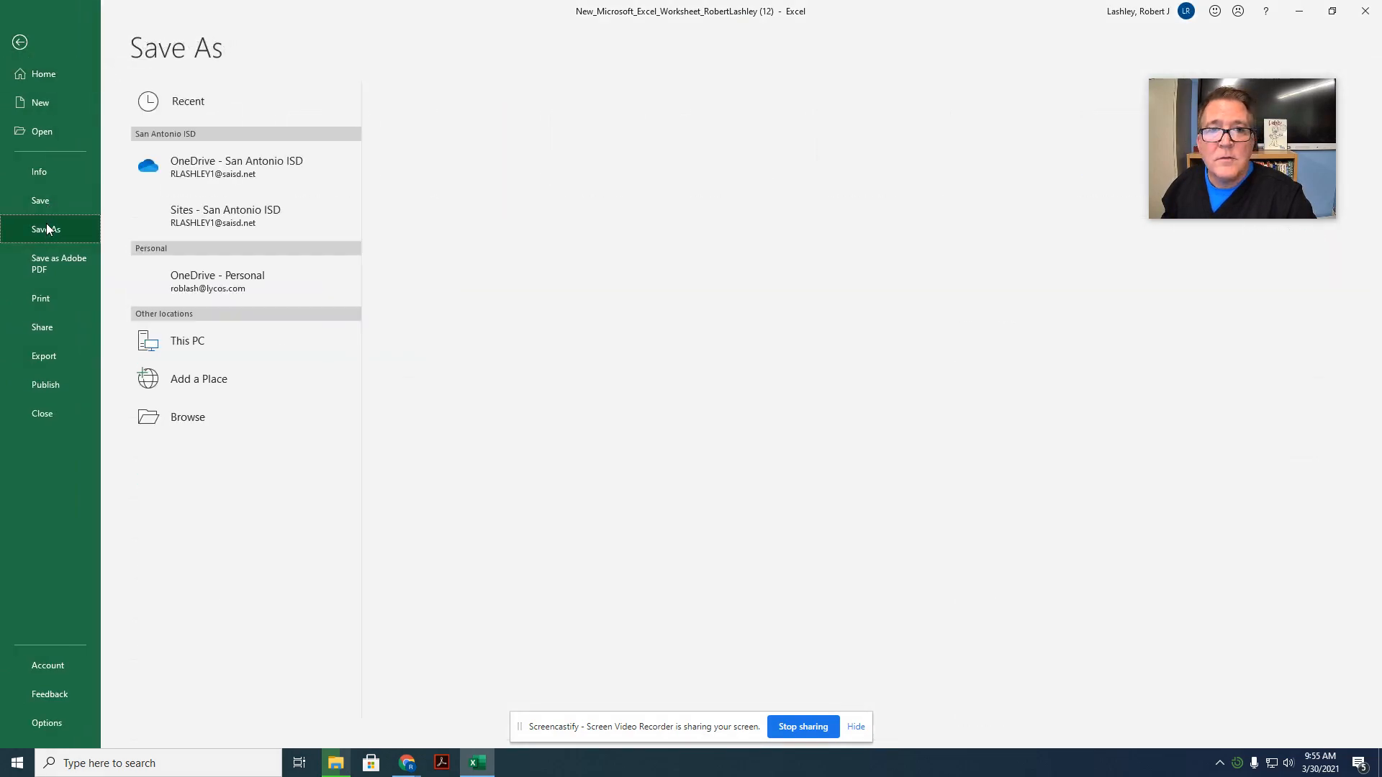
{"action": "left_click", "coordinate": [173, 337]}
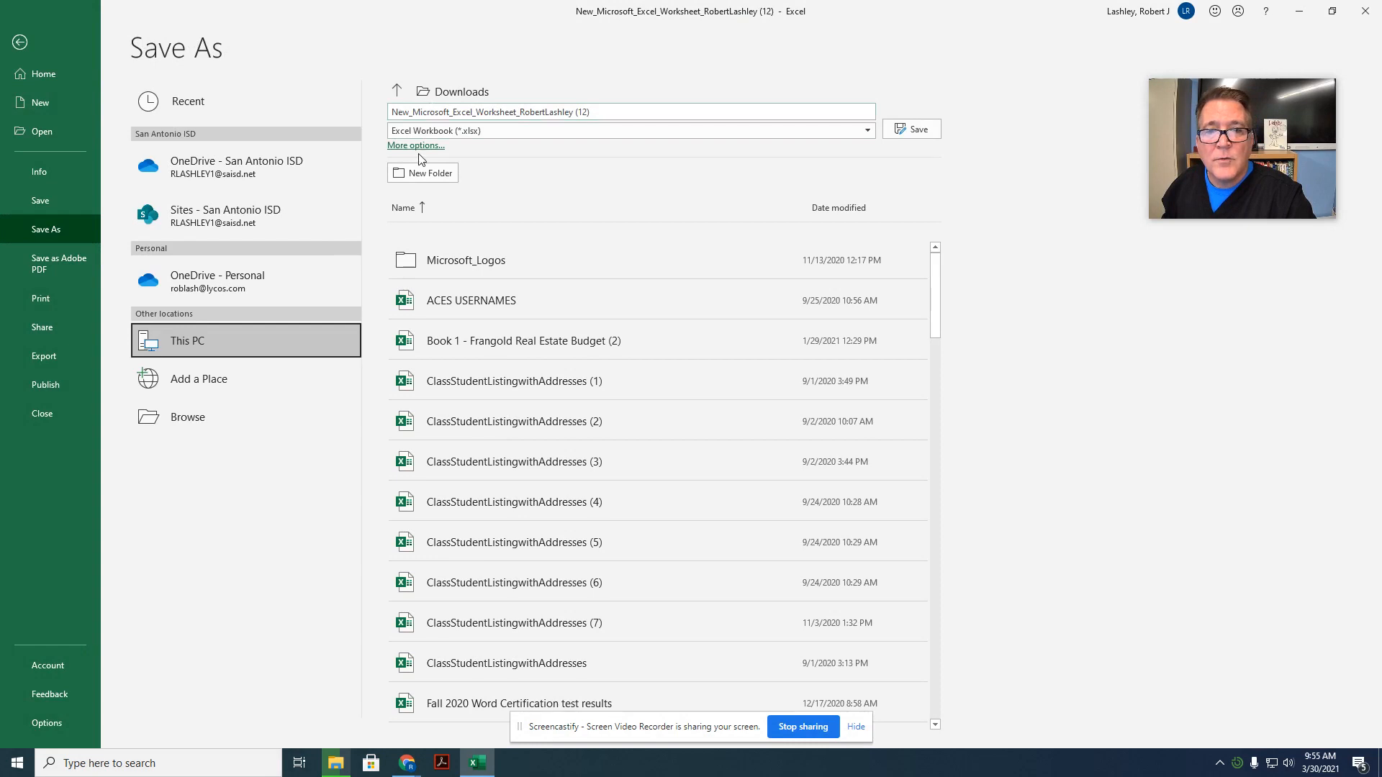
{"action": "left_click", "coordinate": [398, 92]}
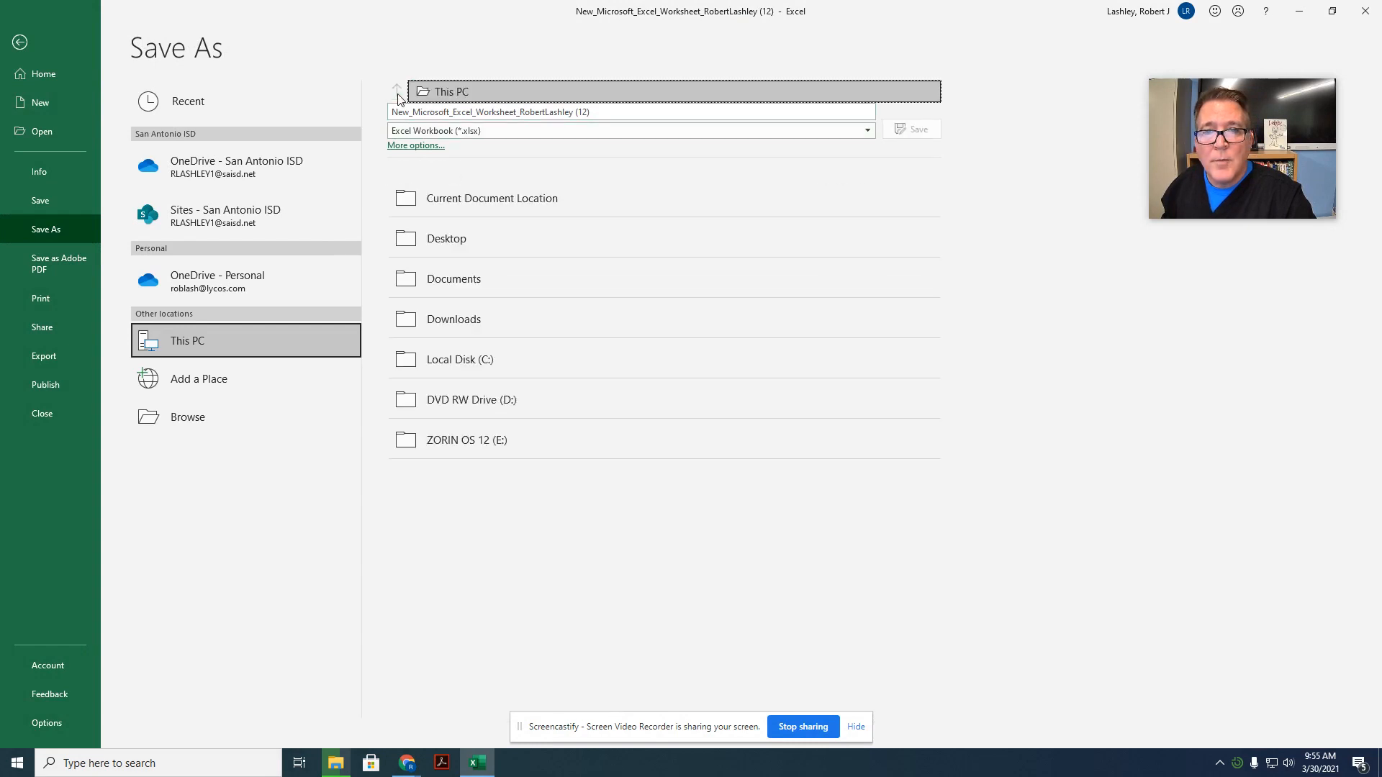
{"action": "left_click", "coordinate": [441, 280]}
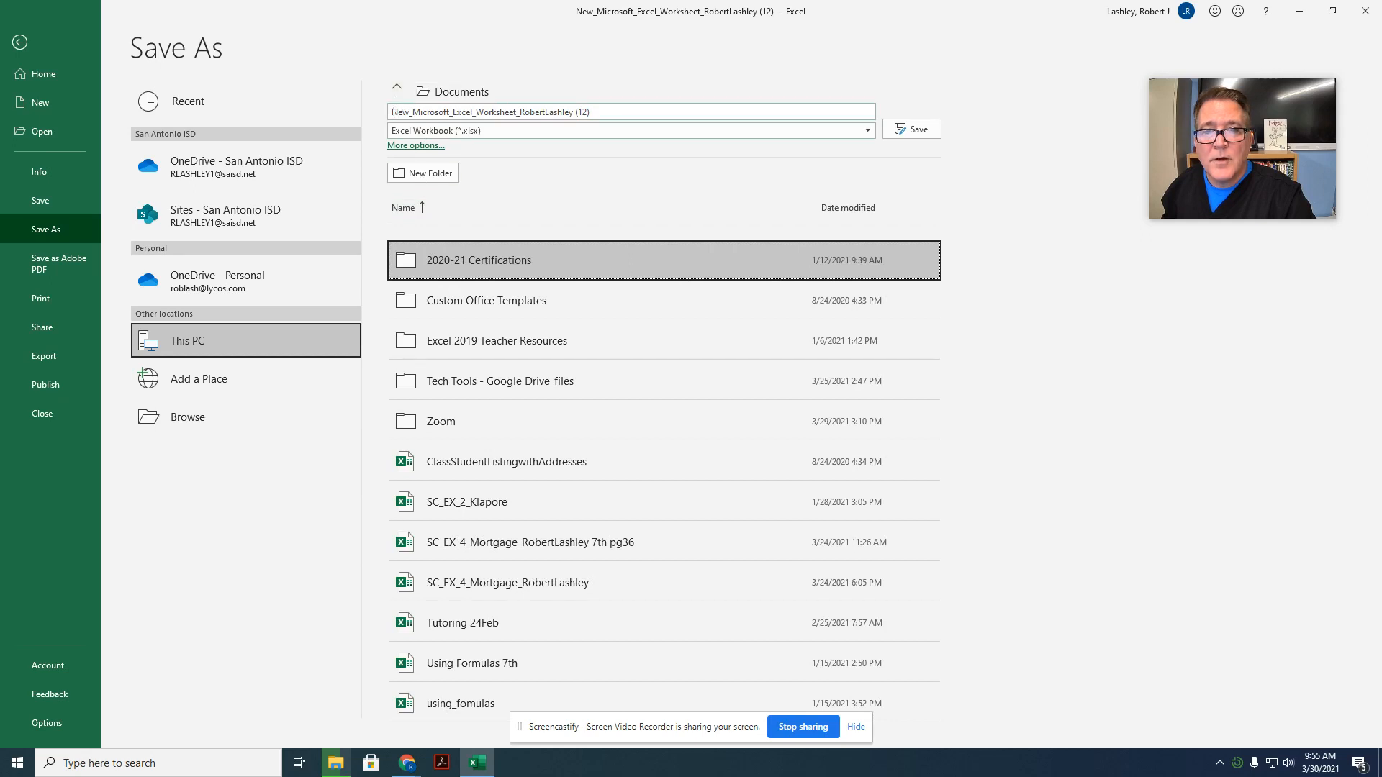
Step: Insert SC_EX_5_ConsolidatedExpenses at the beginning of the existing file name
{"action": "left_click", "coordinate": [393, 112]}
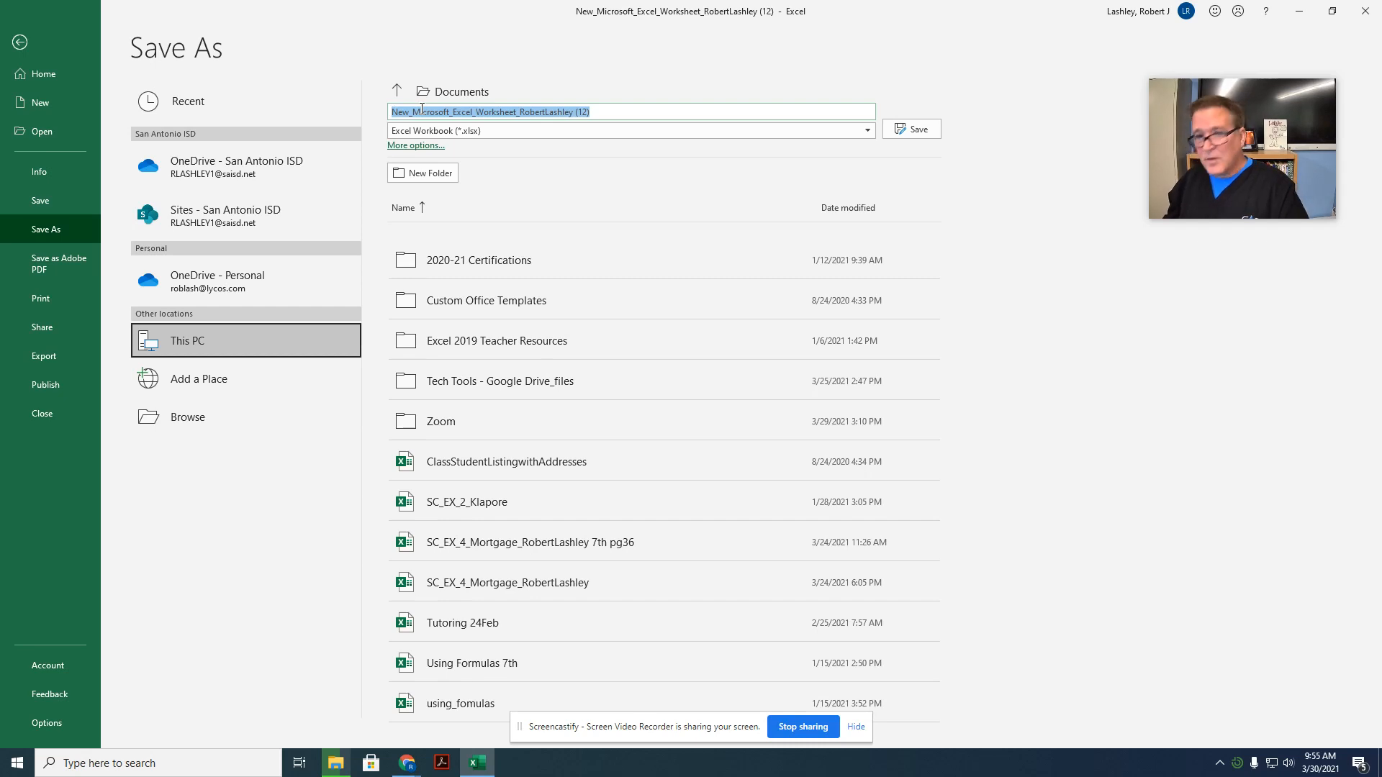
{"action": "key", "text": "Home"}
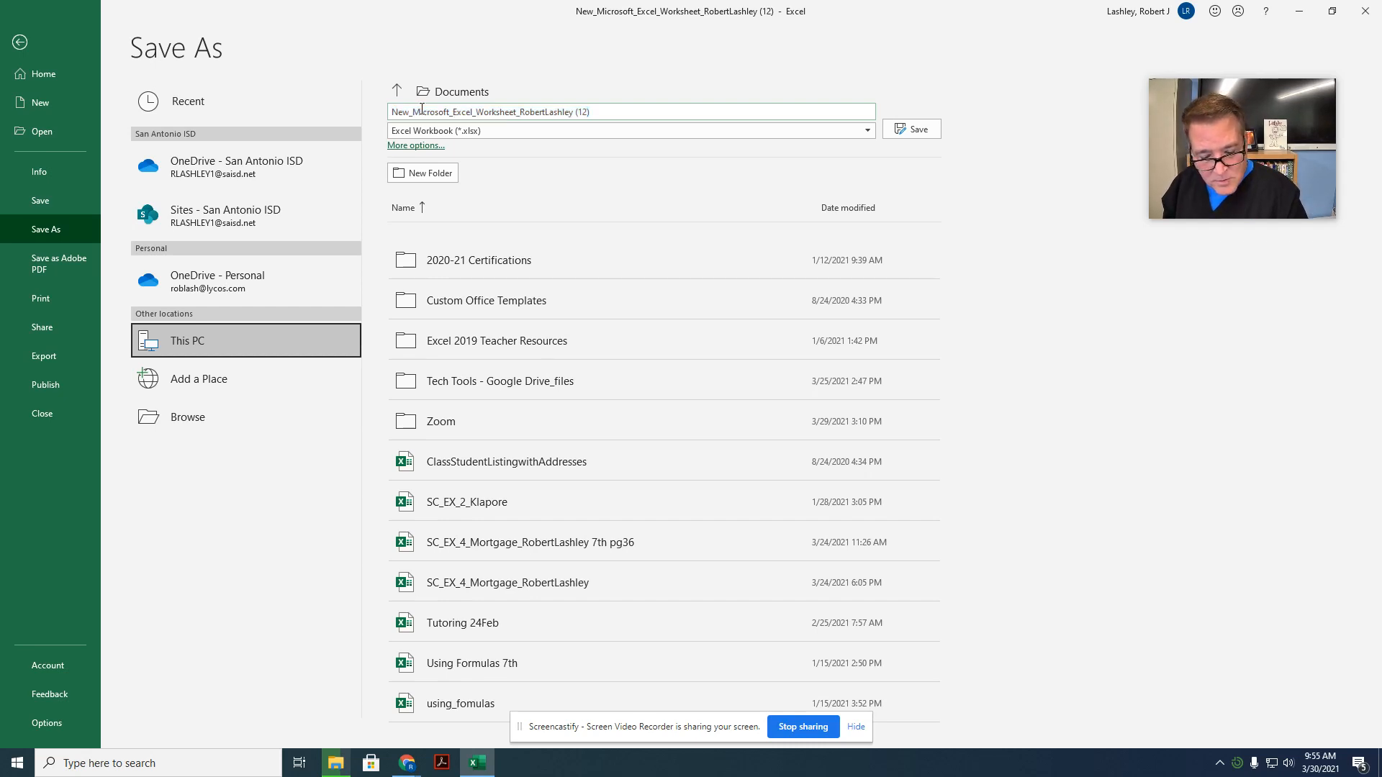
{"action": "type", "text": "SC"}
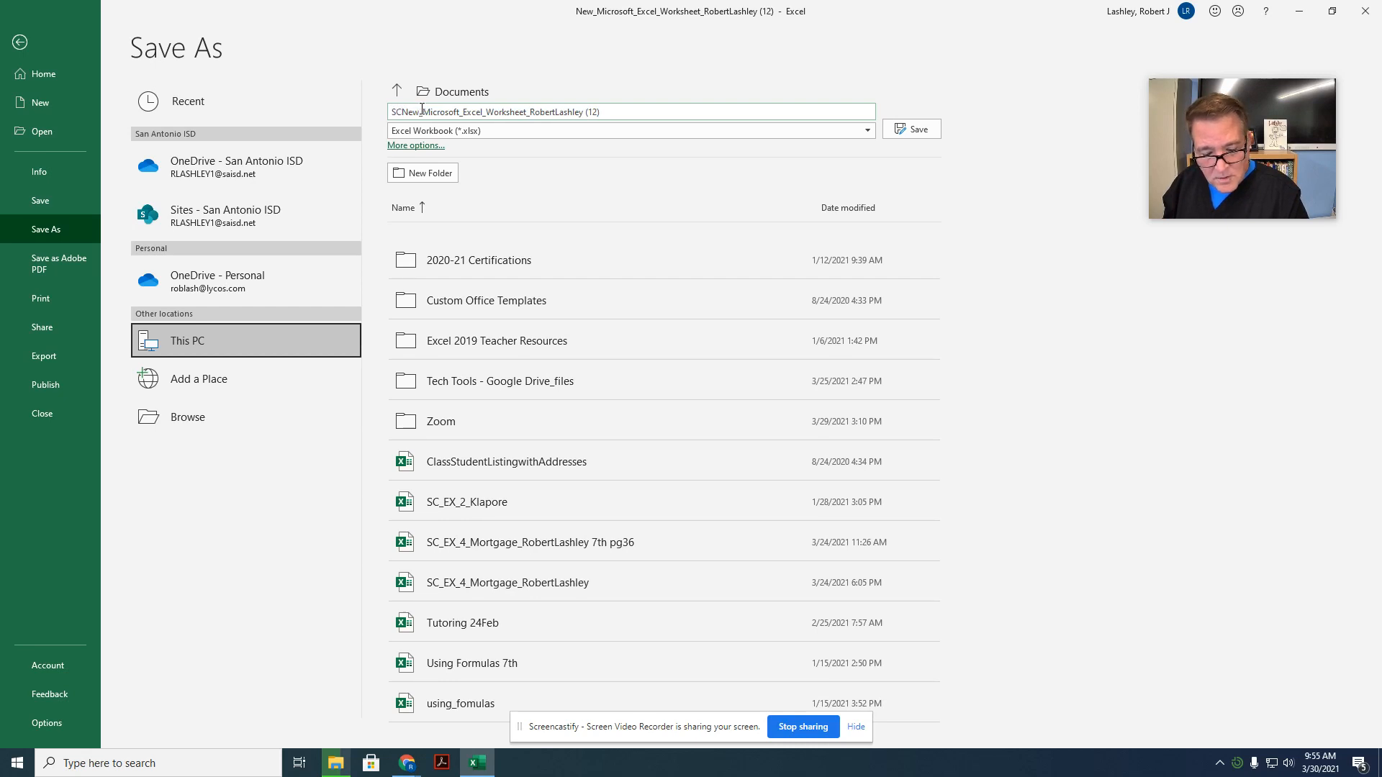
{"action": "type", "text": "_EX_"}
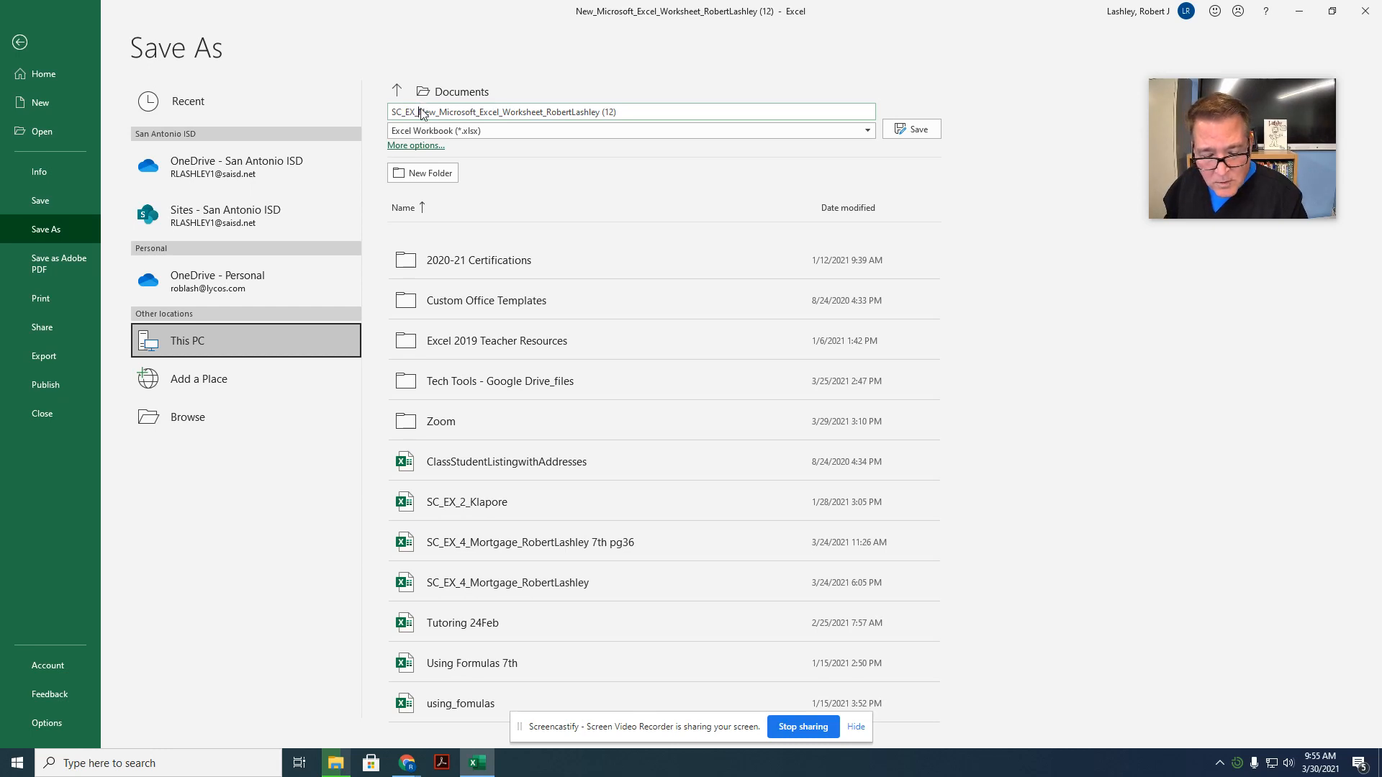
{"action": "type", "text": "5"}
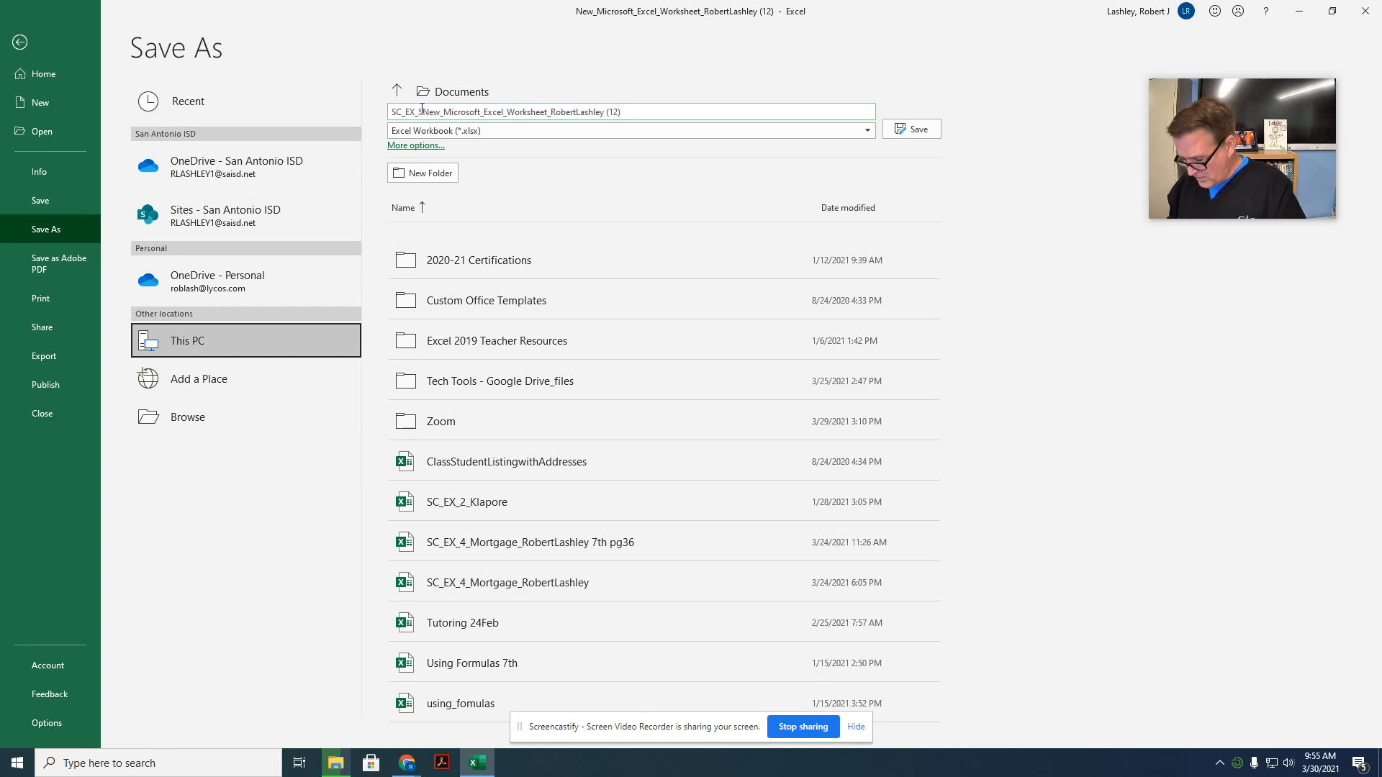
{"action": "type", "text": "_"}
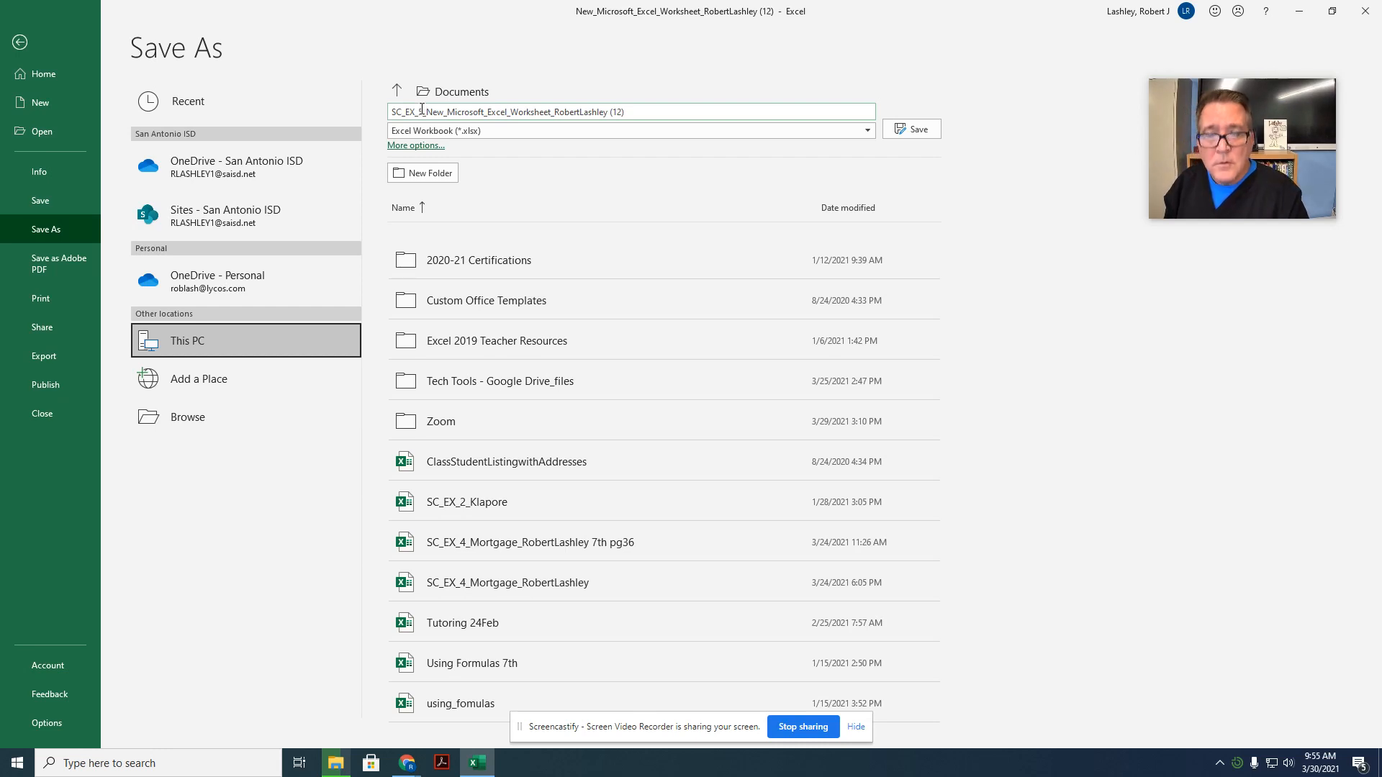
{"action": "type", "text": "Conso"}
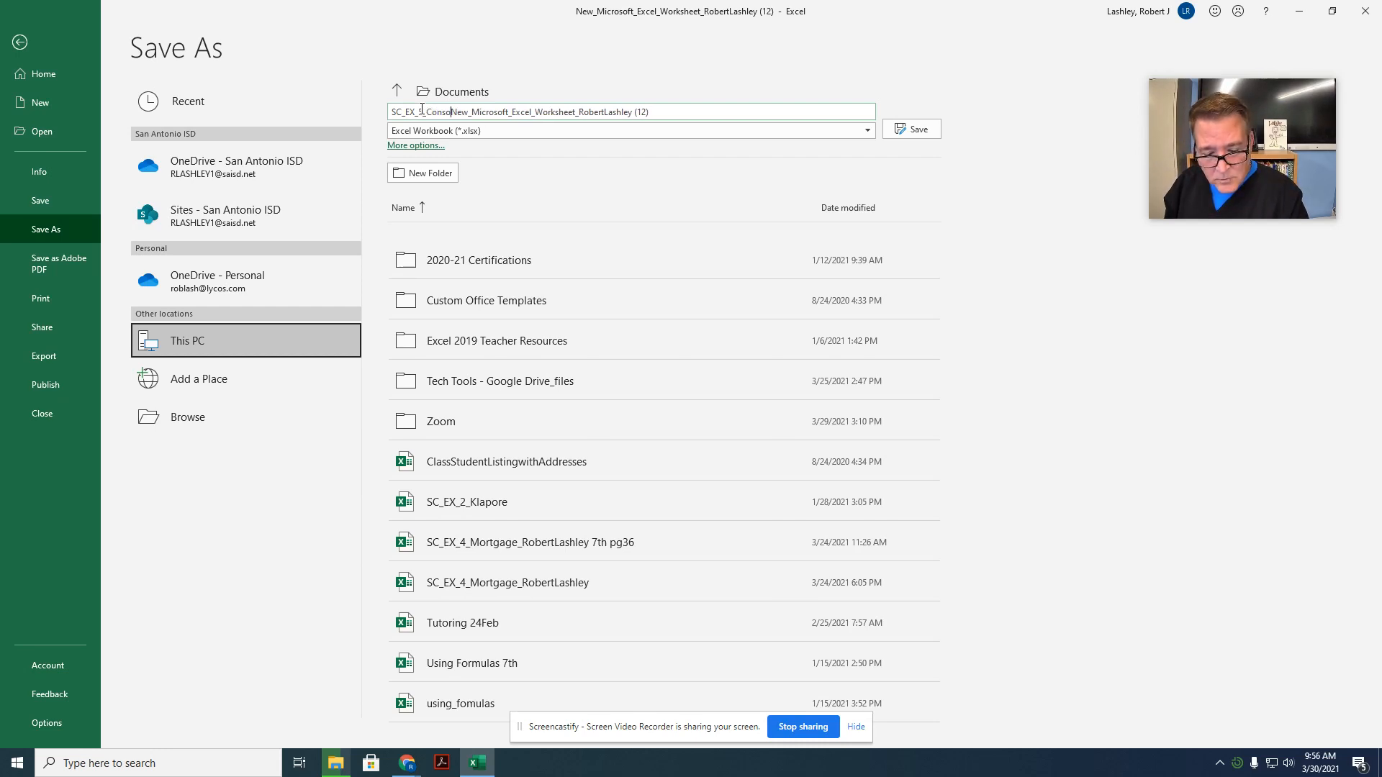
{"action": "type", "text": "lidatedEx"}
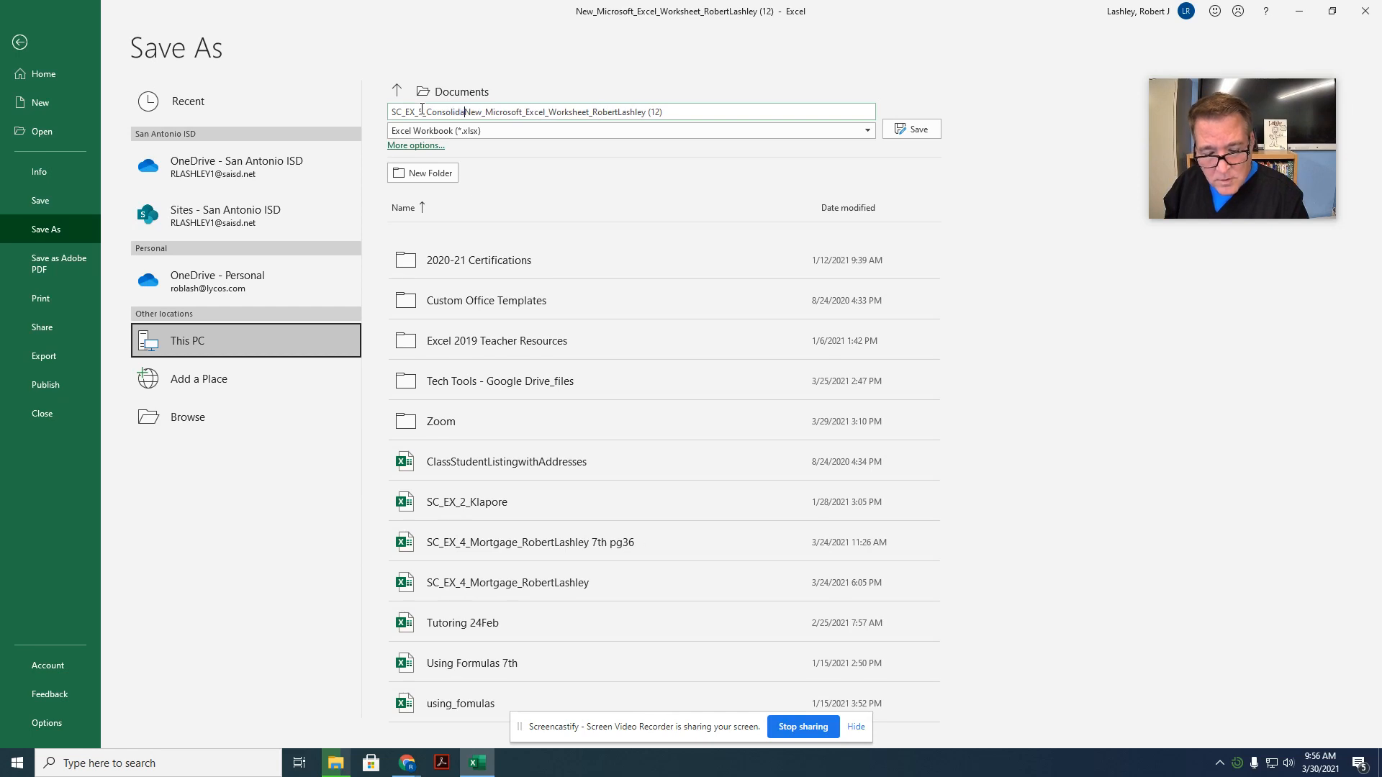
{"action": "type", "text": "penses"}
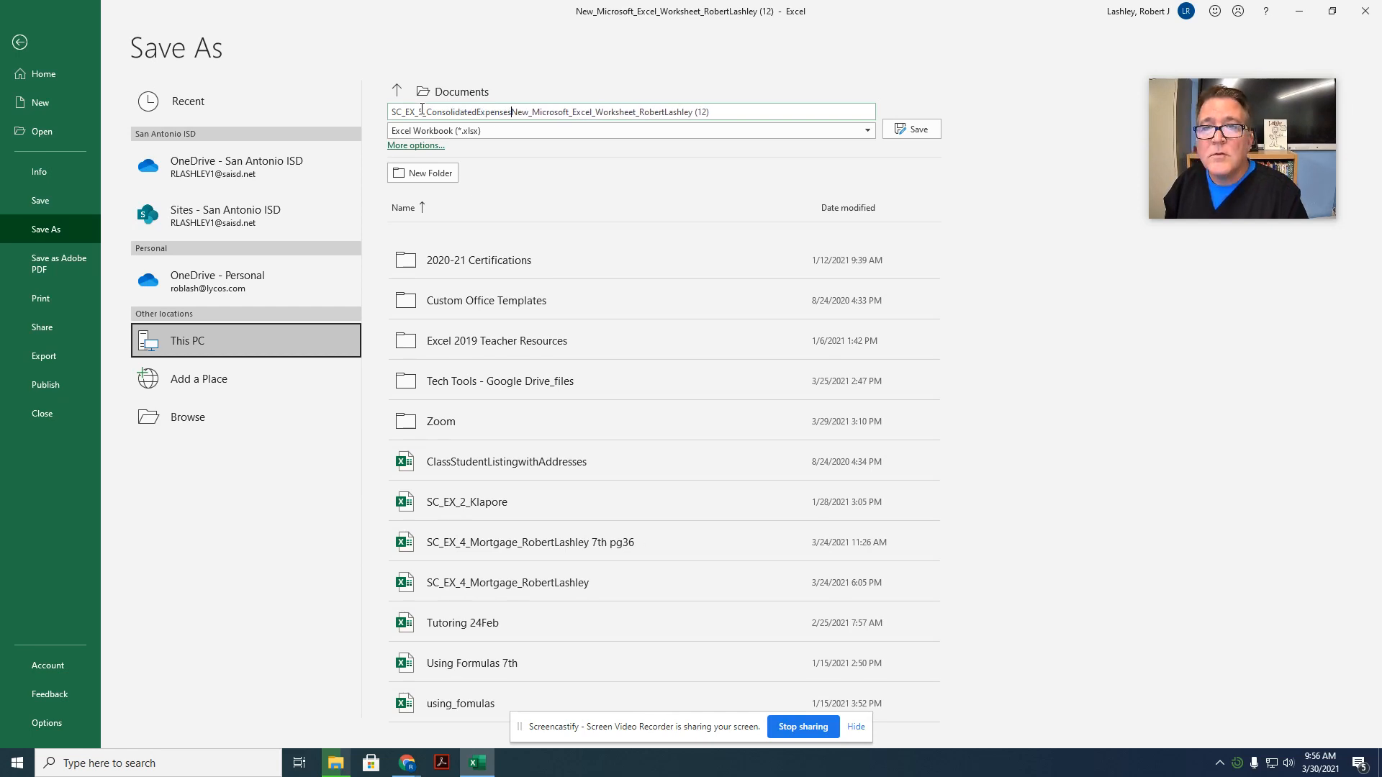
Step: Remove New_Microsoft_Excel_Worksheet and the (12) suffix from the file name, keeping the student's name, and save the workbook
{"action": "key", "text": "Delete"}
{"action": "key", "text": "Delete"}
{"action": "key", "text": "Delete"}
{"action": "key", "text": "Delete"}
{"action": "key", "text": "Delete"}
{"action": "key", "text": "Delete"}
{"action": "key", "text": "Delete"}
{"action": "key", "text": "Delete"}
{"action": "key", "text": "Delete"}
{"action": "key", "text": "Delete"}
{"action": "key", "text": "Delete"}
{"action": "key", "text": "Delete"}
{"action": "key", "text": "Delete"}
{"action": "key", "text": "Delete"}
{"action": "key", "text": "Delete"}
{"action": "key", "text": "Delete"}
{"action": "key", "text": "Delete"}
{"action": "key", "text": "Delete"}
{"action": "key", "text": "Delete"}
{"action": "key", "text": "Delete"}
{"action": "key", "text": "Delete"}
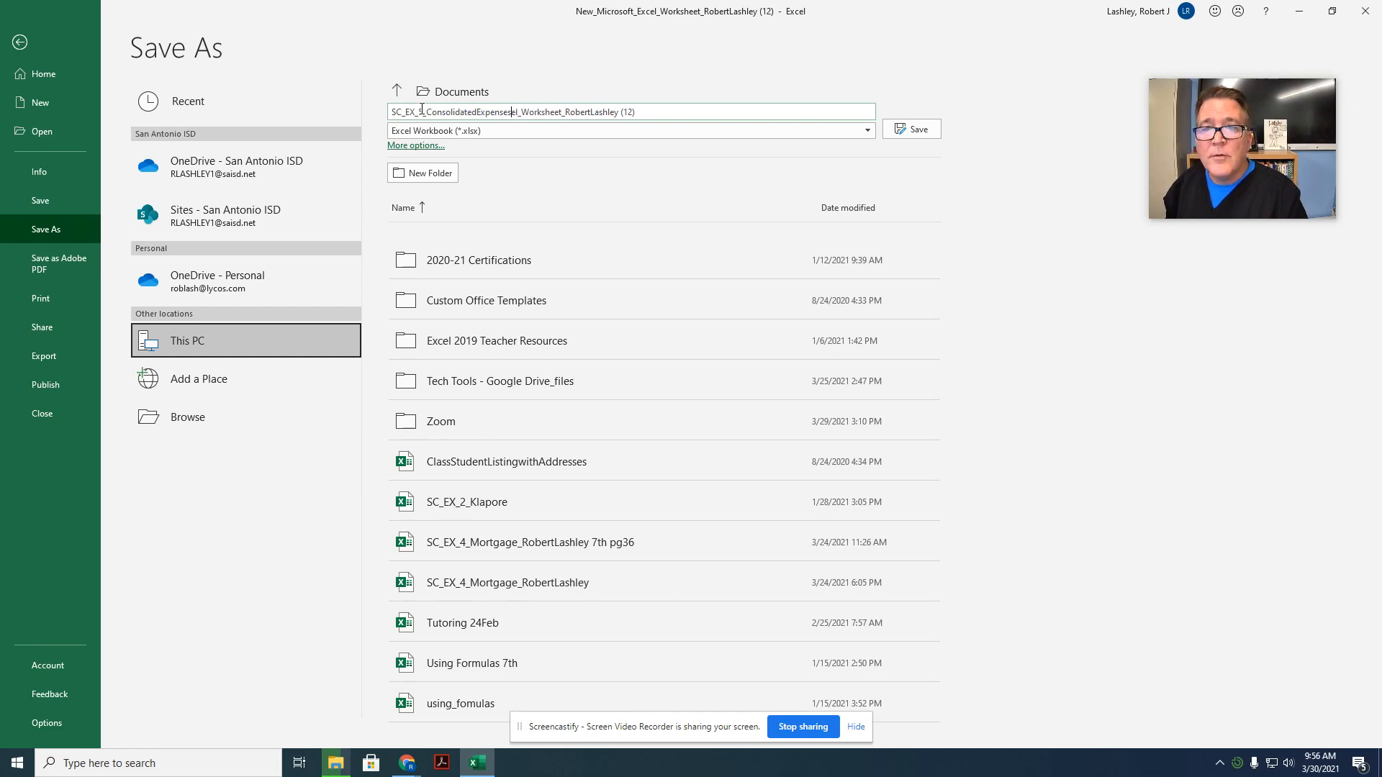
{"action": "key", "text": "Delete"}
{"action": "key", "text": "Delete"}
{"action": "key", "text": "Delete"}
{"action": "key", "text": "Delete"}
{"action": "key", "text": "Delete"}
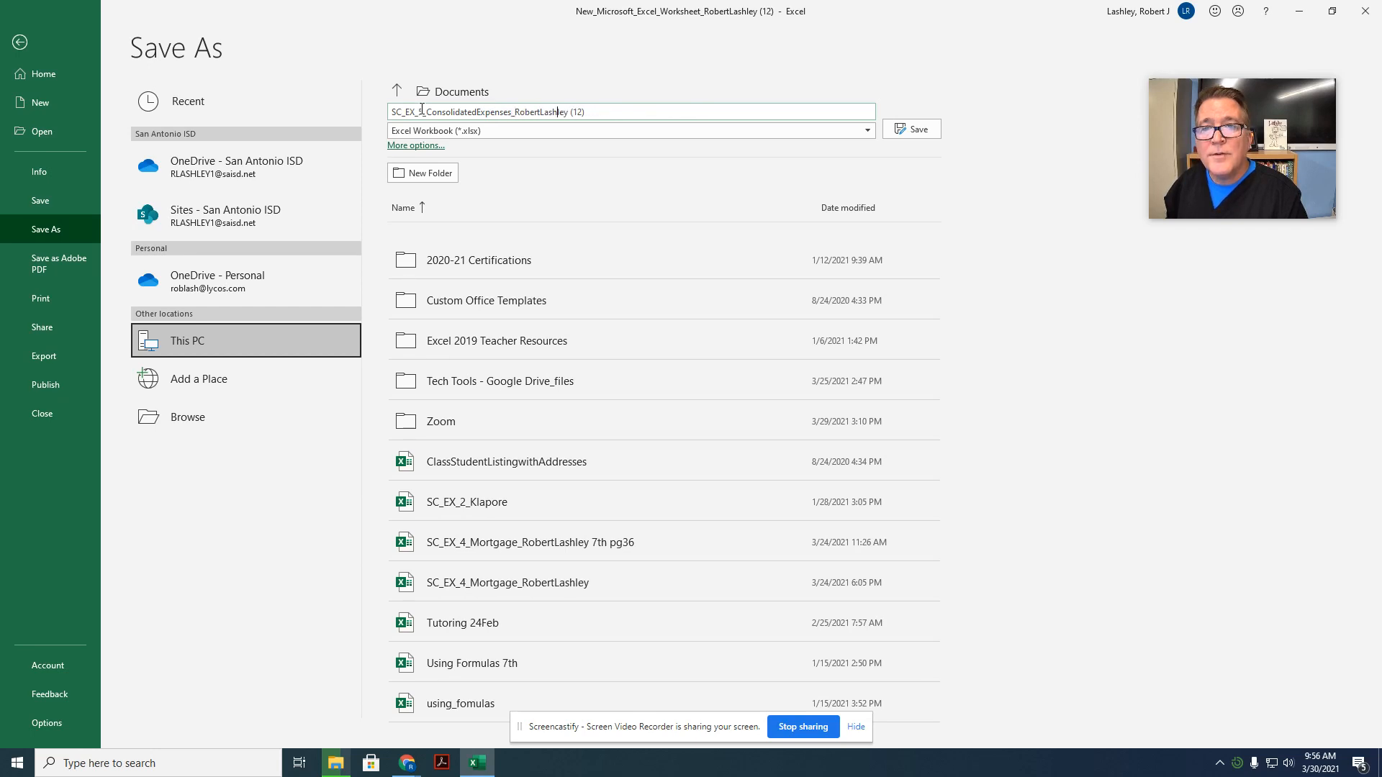
{"action": "key", "text": "Delete"}
{"action": "key", "text": "Delete"}
{"action": "key", "text": "Delete"}
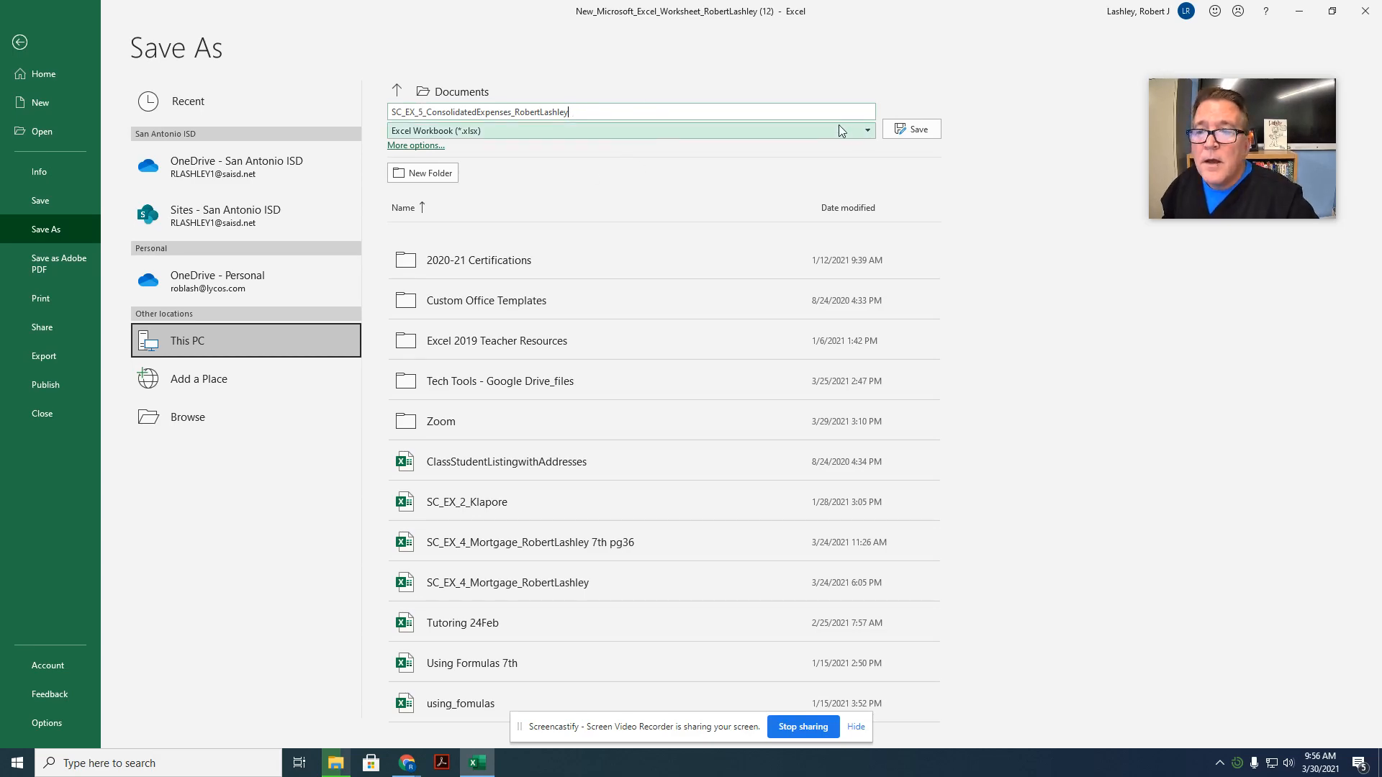
{"action": "left_click", "coordinate": [932, 136]}
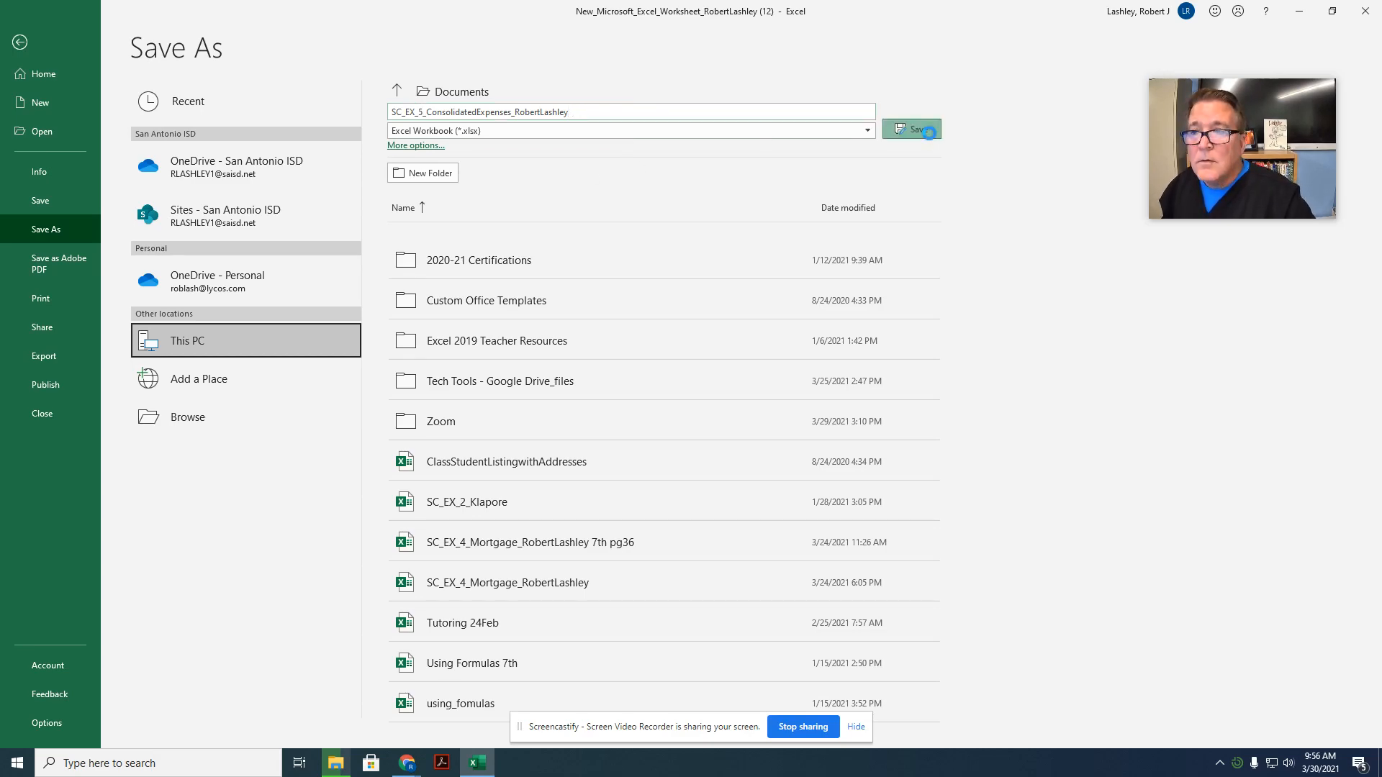